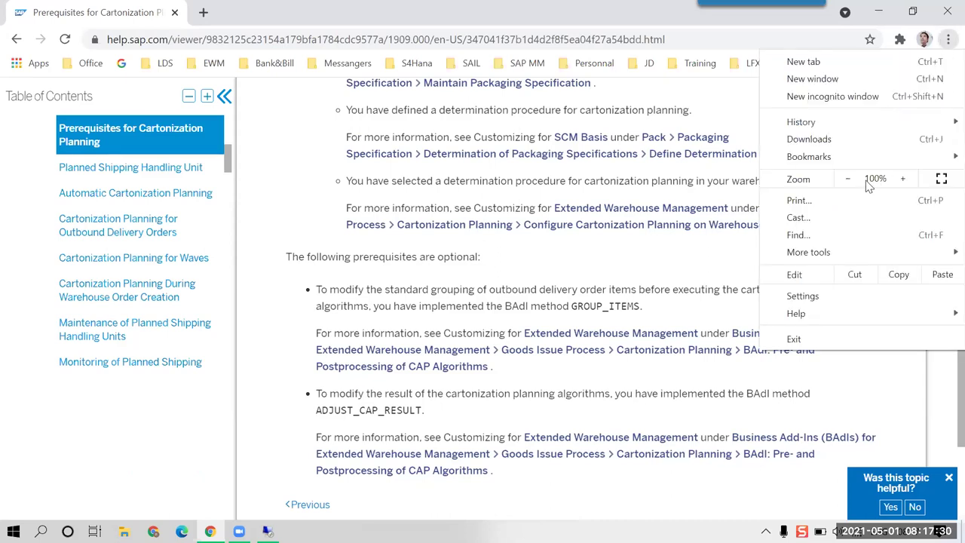
- Examine the algorithm profile prerequisites on the cartonization planning help page, including the profile and access sequence Customizing activities
left_click(515, 226)
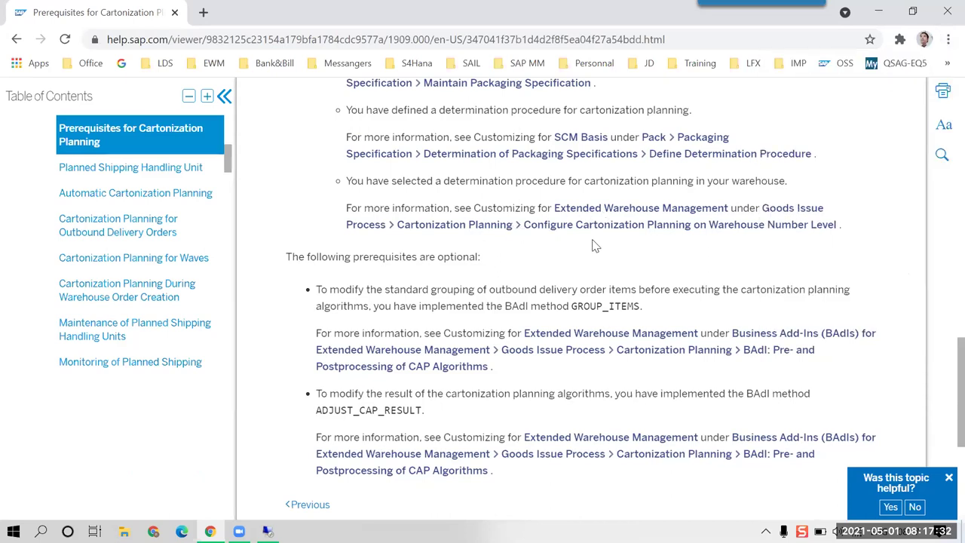
scroll(587, 285, "down", 3)
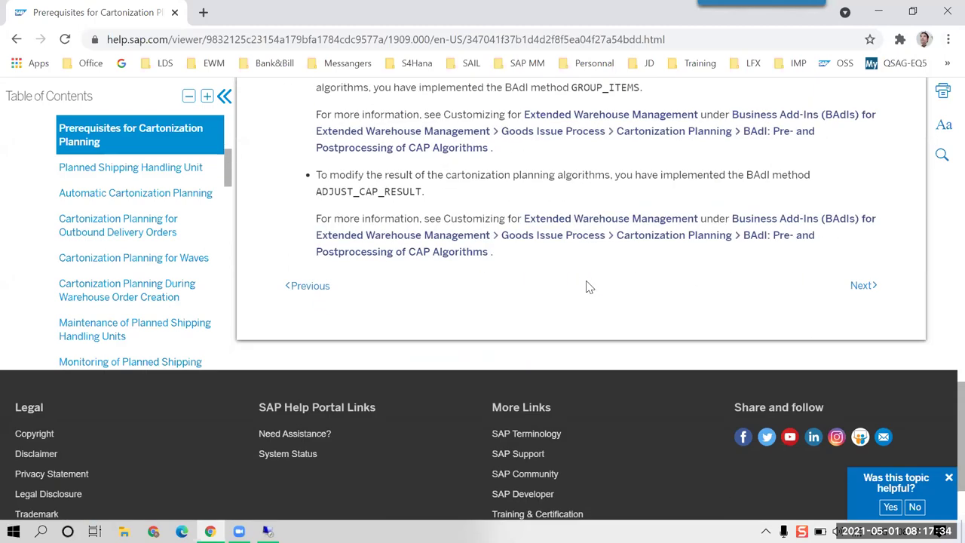
scroll(586, 284, "up", 5)
scroll(586, 280, "up", 3)
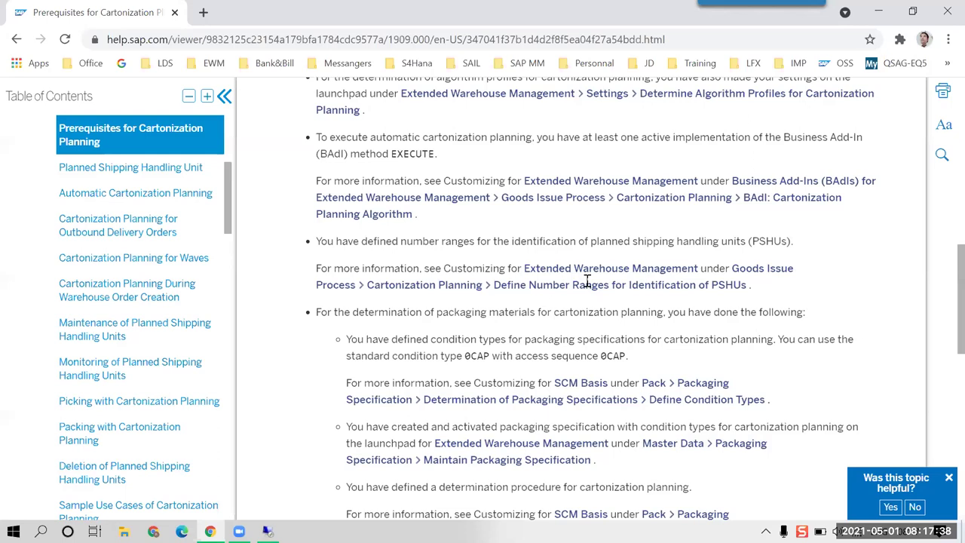
scroll(615, 230, "up", 2)
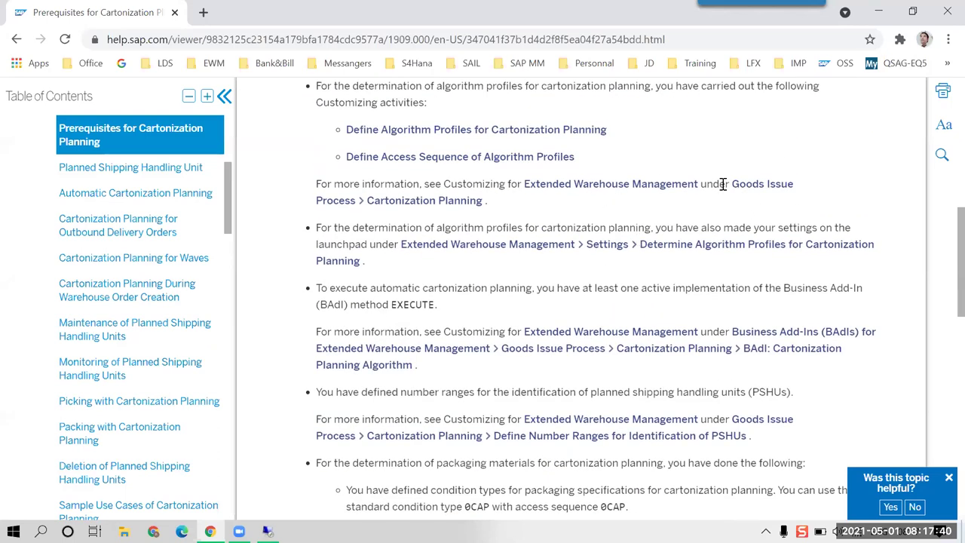
left_click(442, 134, "shift")
left_click(502, 157)
left_click_drag(507, 157, 592, 166)
scroll(574, 326, "down", 2)
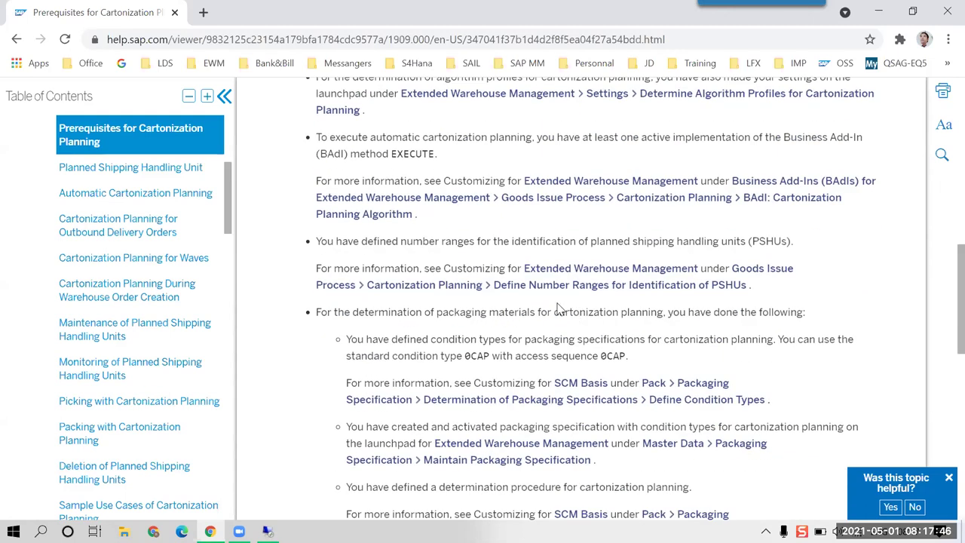
- Review the prerequisites for PSHU number ranges, condition types, packaging specification maintenance and the determination procedure
left_click_drag(500, 284, 749, 286)
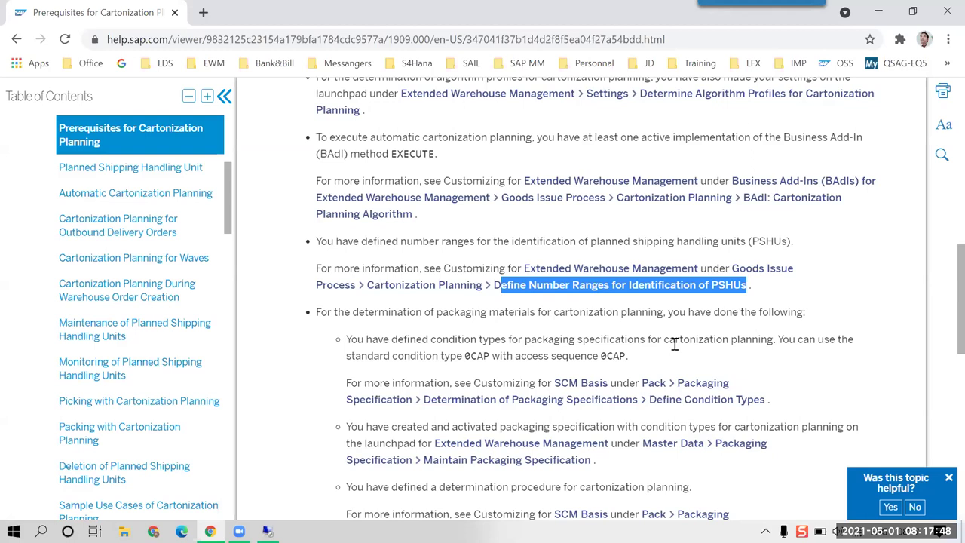
scroll(674, 345, "down", 2)
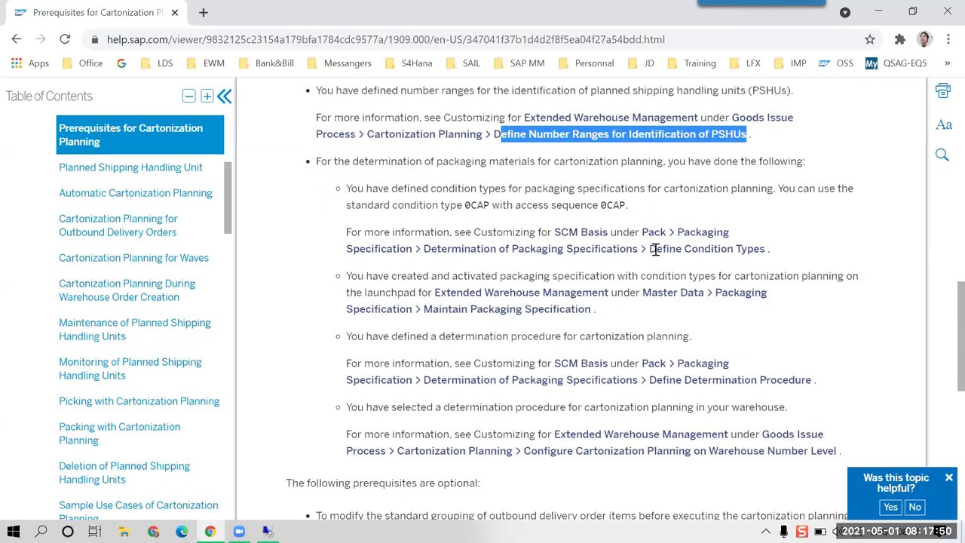
left_click_drag(653, 250, 769, 244)
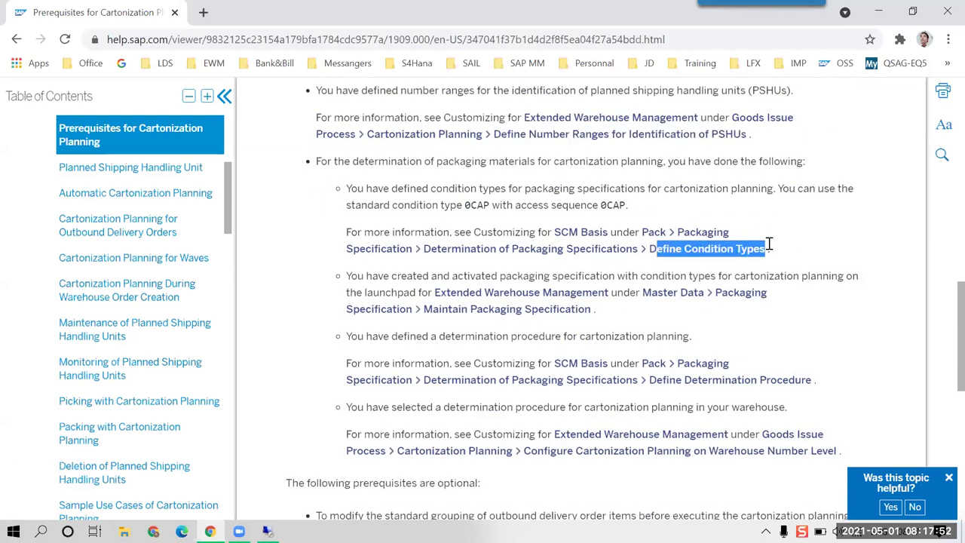
left_click_drag(422, 309, 593, 315)
scroll(592, 315, "down", 2)
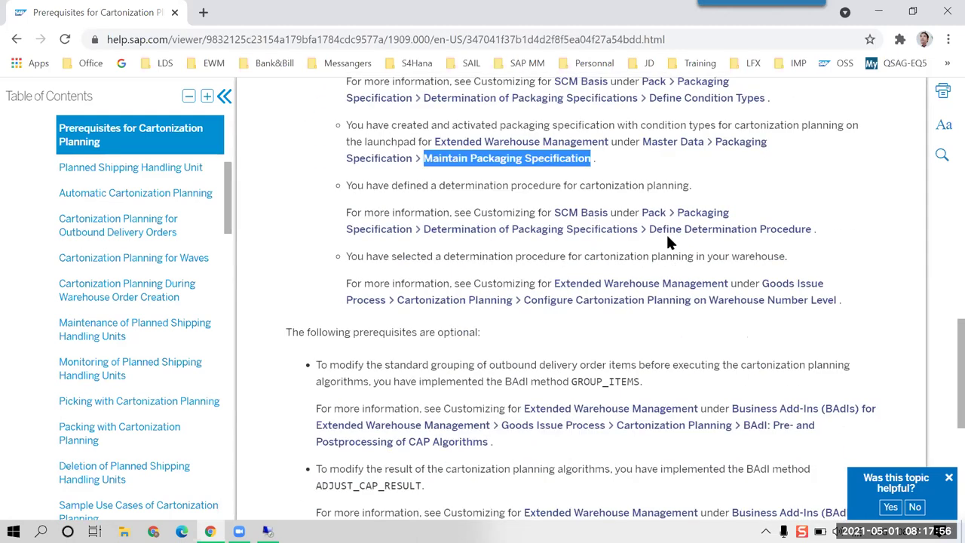
left_click_drag(651, 230, 819, 233)
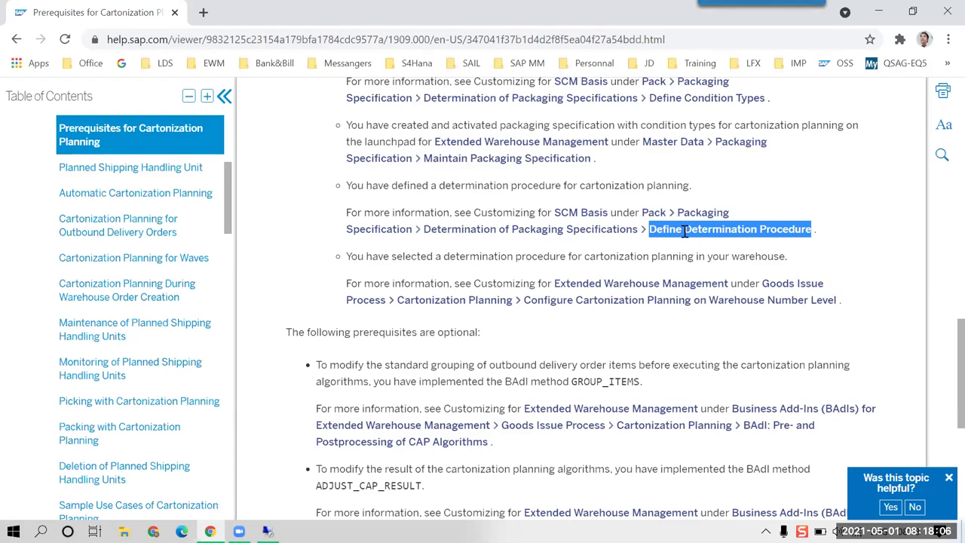
left_click_drag(818, 232, 651, 232)
- Switch to the SAP Easy Access remote desktop session, minimise the SAP Logon window and maximise the session
key("alt+Tab")
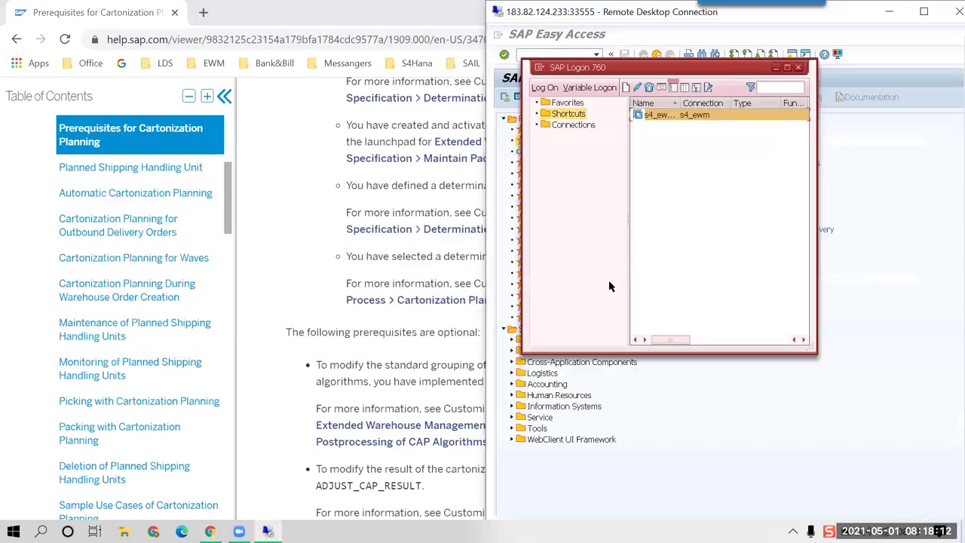
left_click(777, 68)
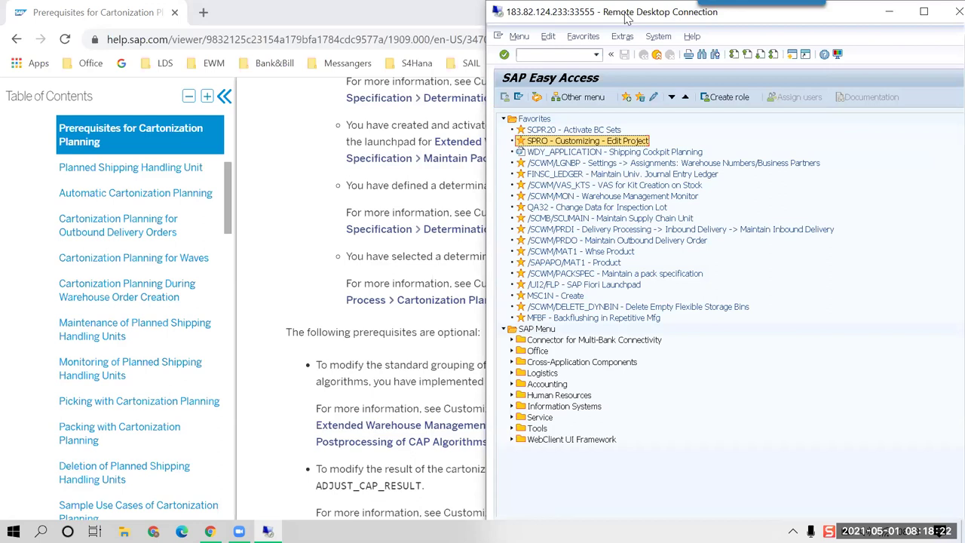
left_click_drag(626, 16, 667, 105)
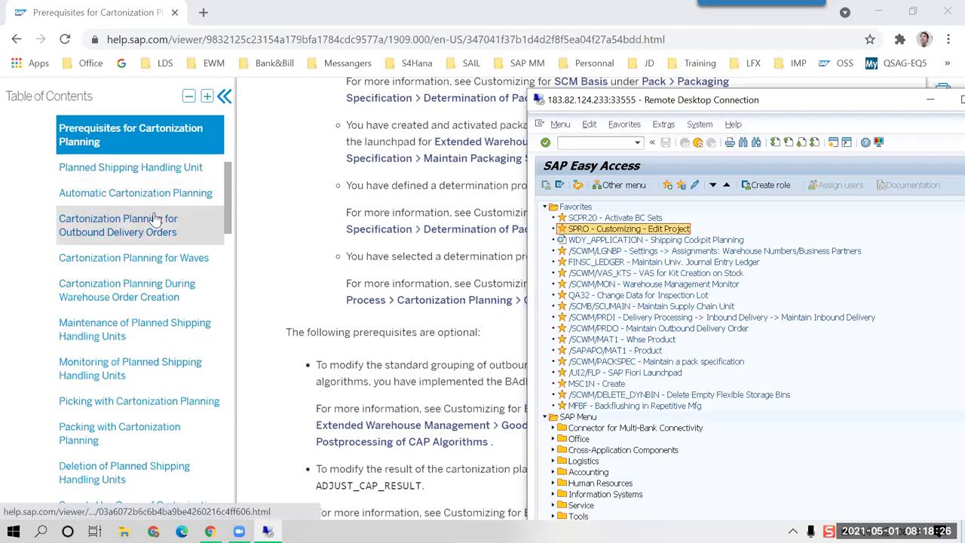
left_click_drag(231, 205, 240, 183)
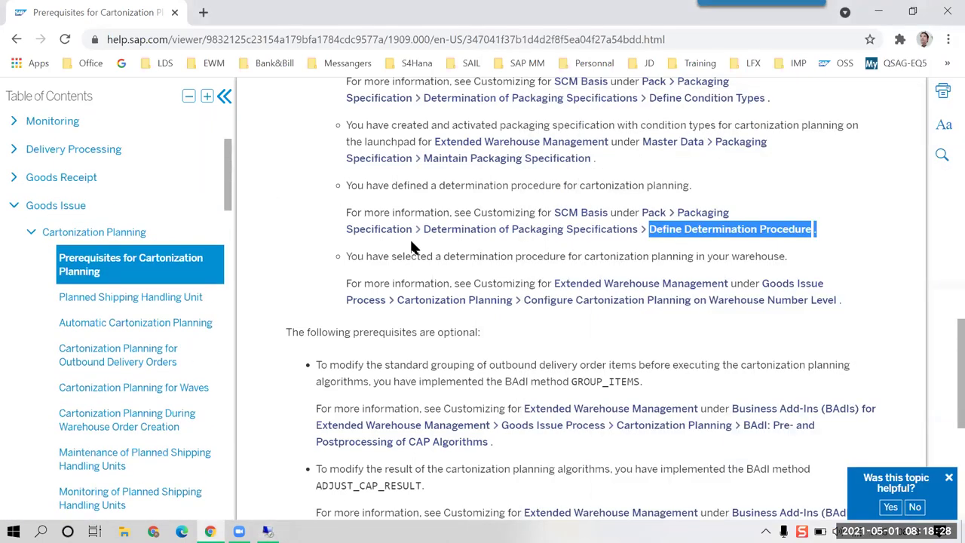
key("alt+Tab")
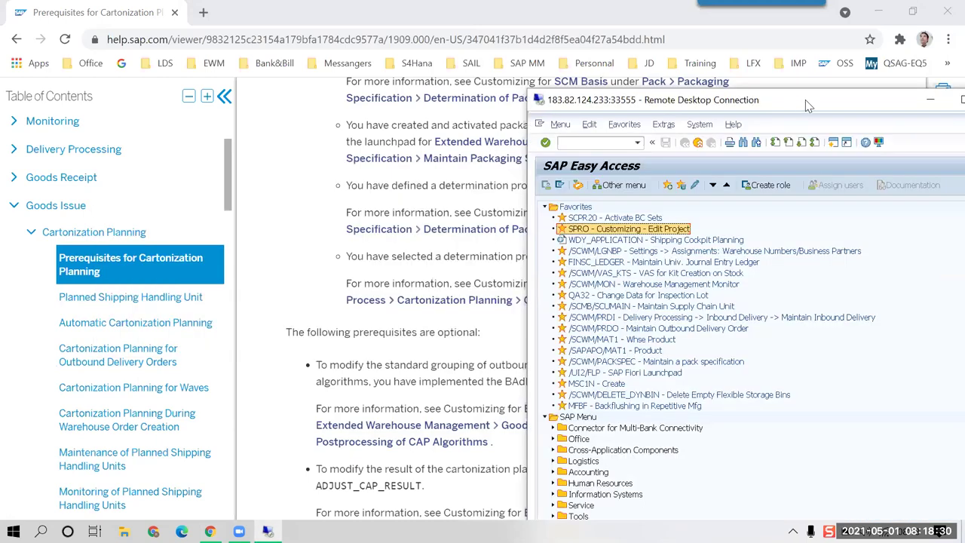
left_click_drag(803, 107, 526, 61)
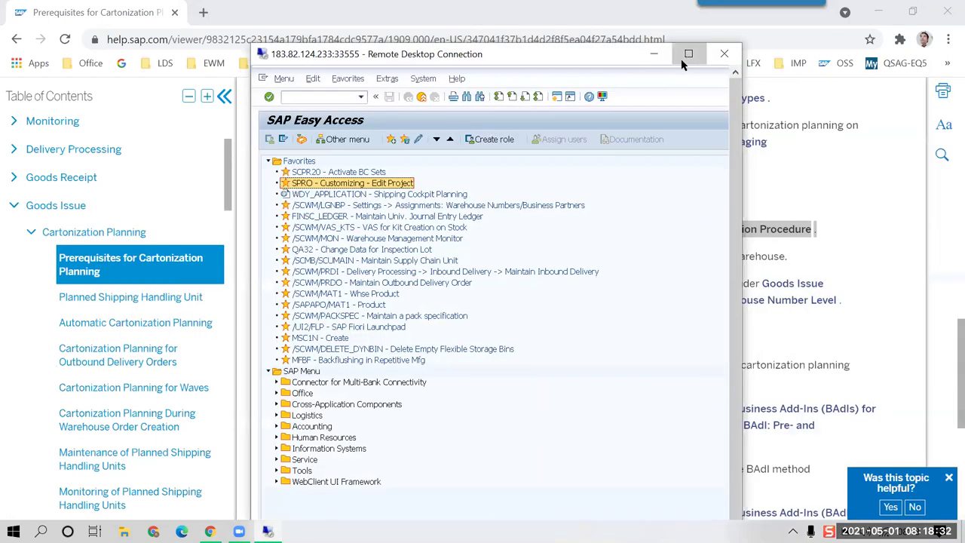
left_click(686, 54)
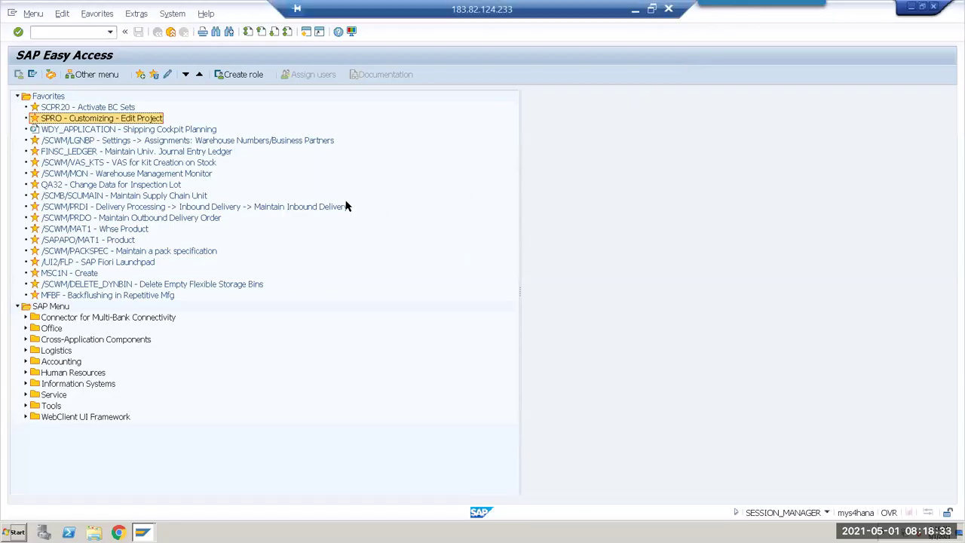
- Expand the SAP Menu through Logistics and SCM Extended Warehouse Management to the Extended Warehouse Management contents
left_click(25, 351)
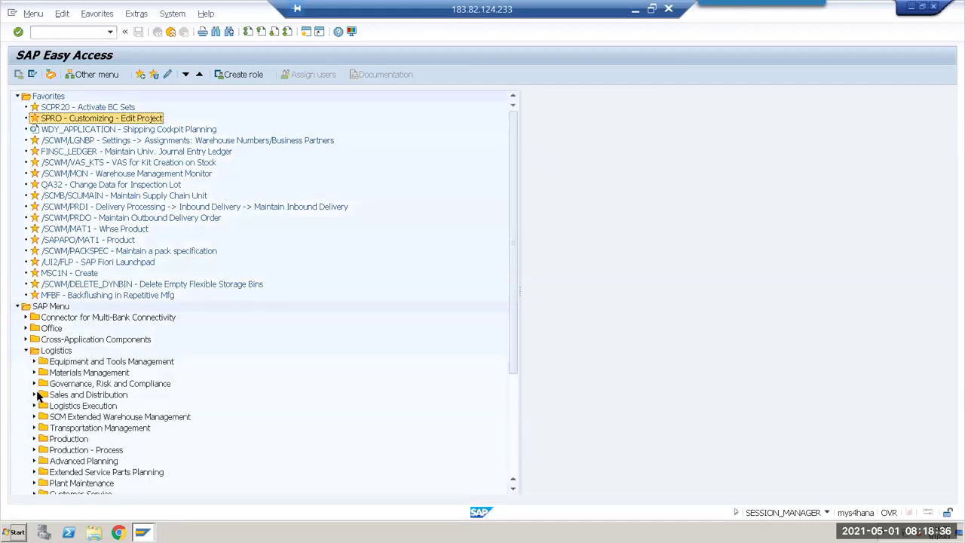
left_click(34, 417)
scroll(37, 399, "down", 2)
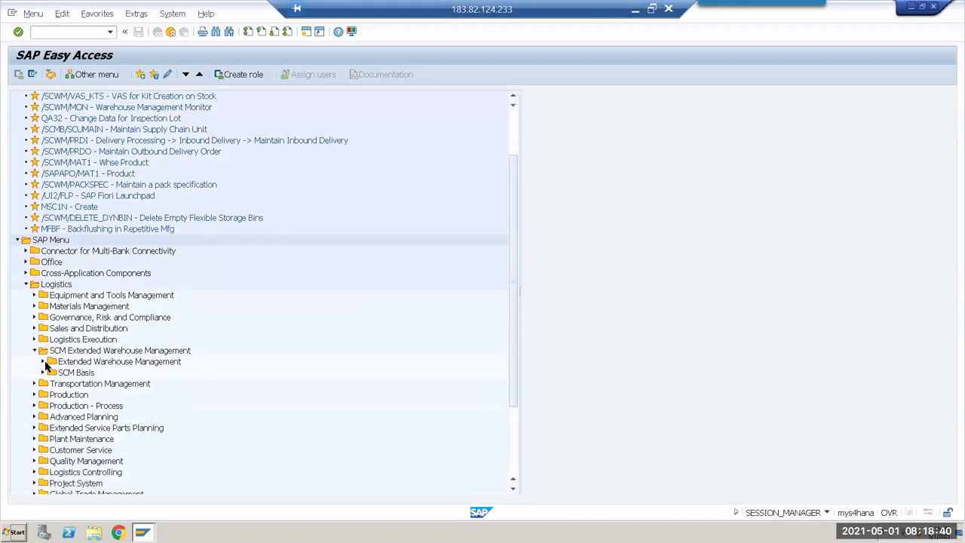
scroll(45, 366, "down", 2)
left_click(43, 296)
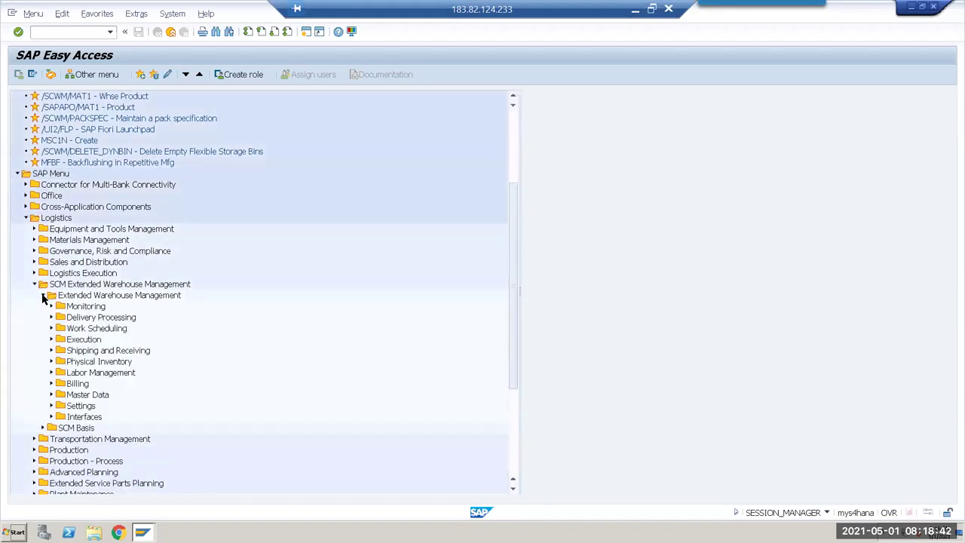
scroll(60, 343, "down", 2)
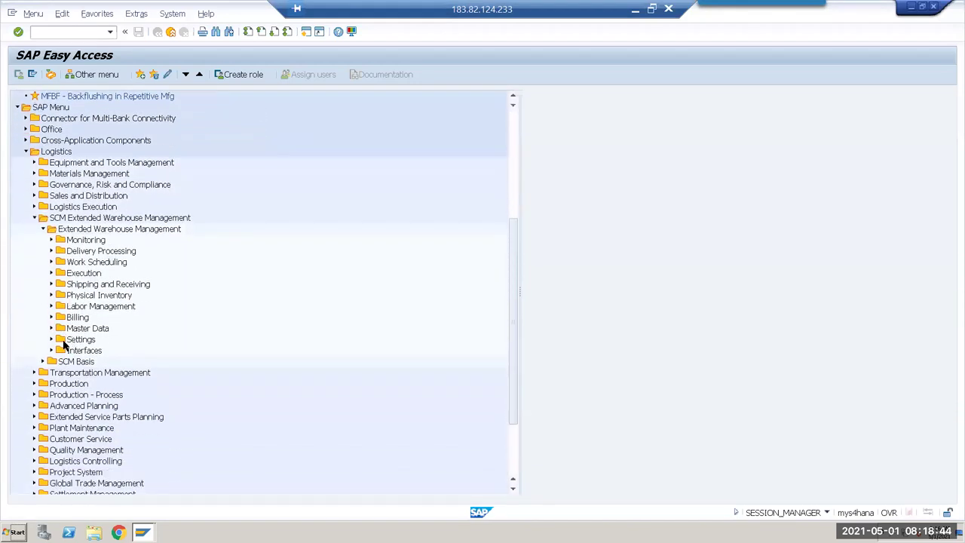
- Look through the Packaging Specification transactions in the Master Data folder, and collapse Master Data again
left_click(51, 328)
scroll(266, 377, "down", 2)
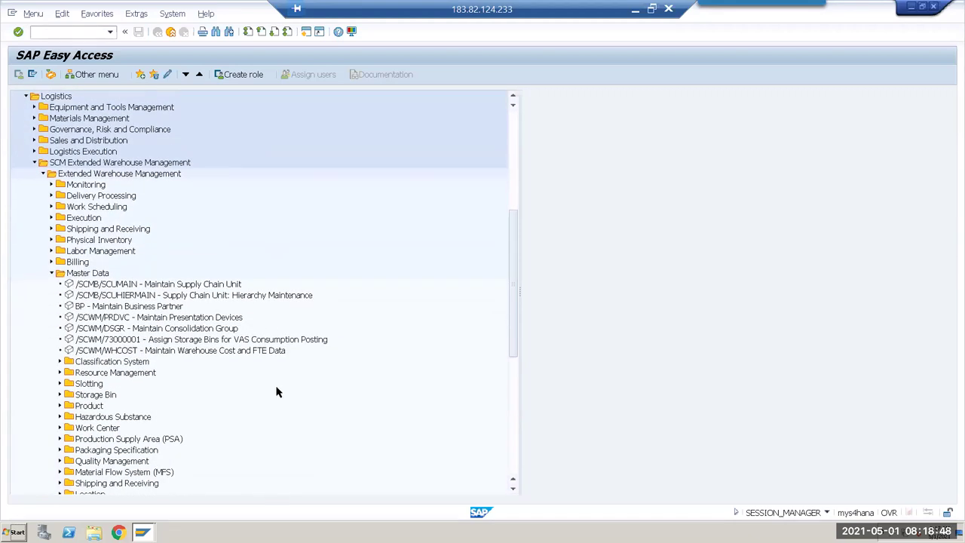
left_click(60, 451)
scroll(215, 453, "down", 3)
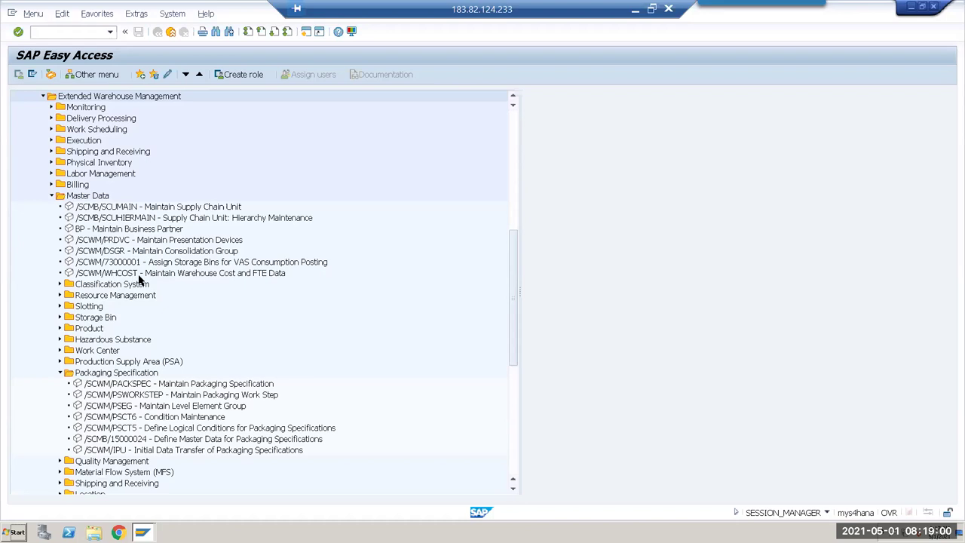
left_click(50, 196)
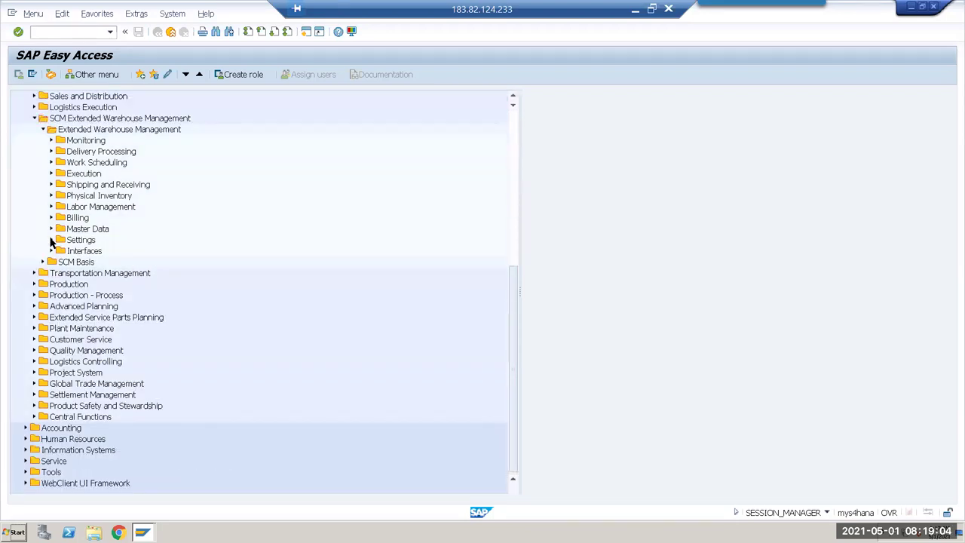
- Open Determine Algorithm Profiles for Cartonization Planning from the Extended Warehouse Management settings and start new entries for warehouse 56A1
left_click(52, 240)
left_click(218, 296)
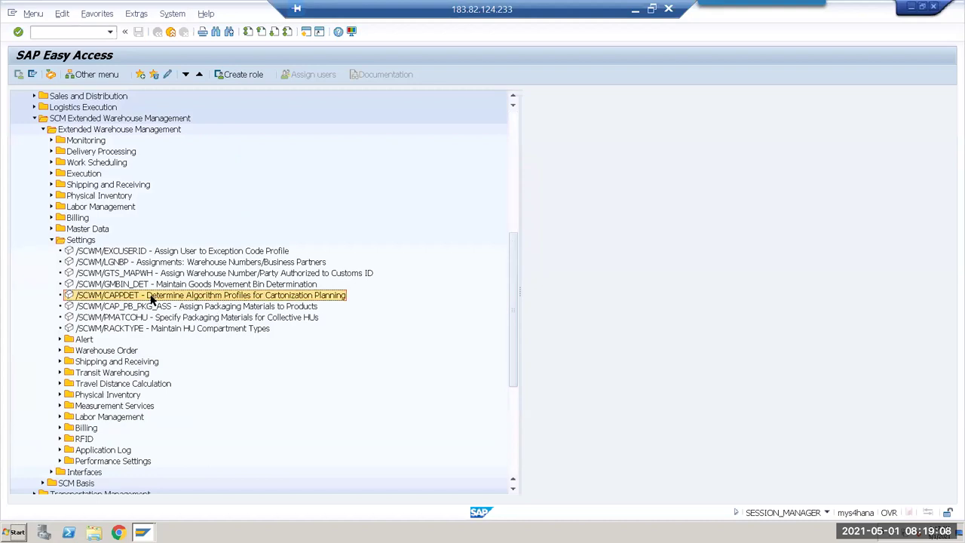
double_click(173, 296)
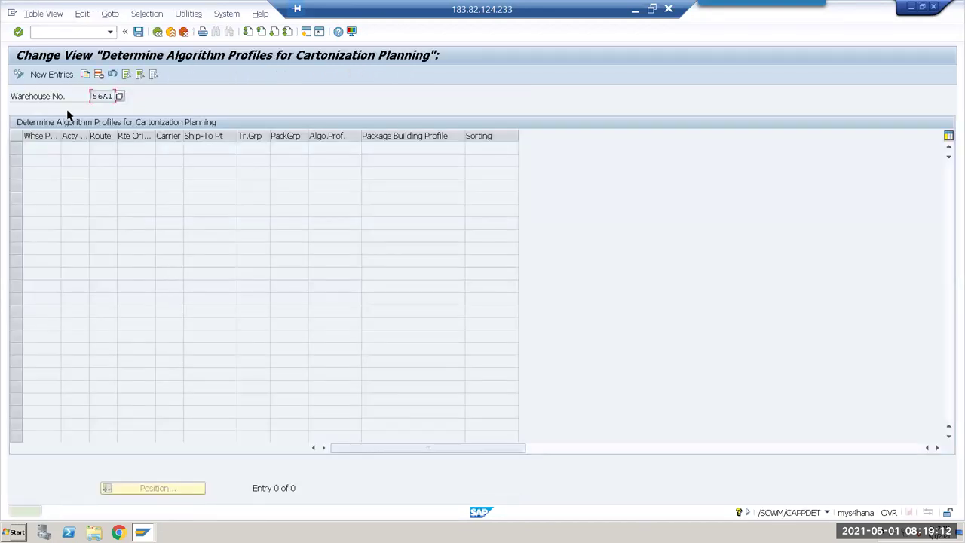
left_click(55, 74)
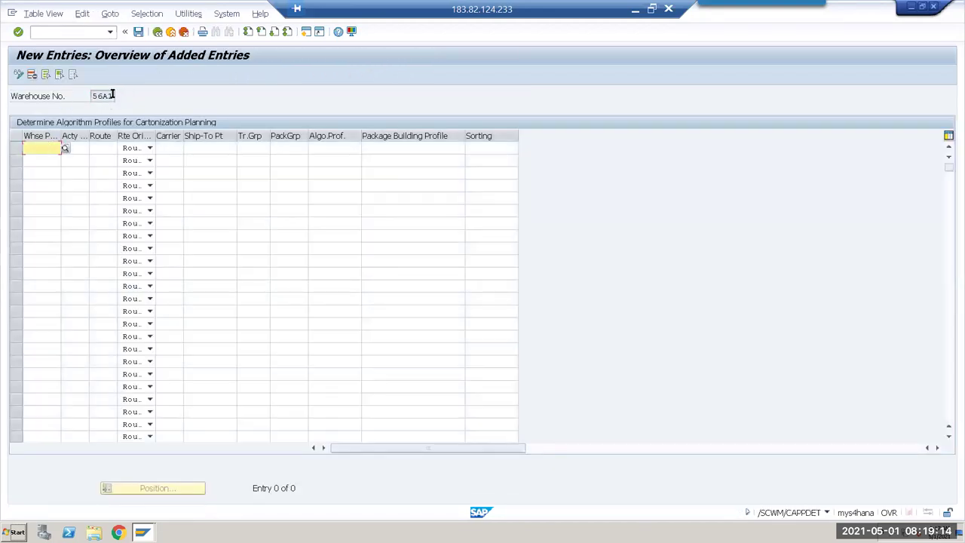
- Change the work area to warehouse 54A1, inspect its first algorithm profile entry as a reference, and leave the view
left_click(47, 13)
left_click(51, 27)
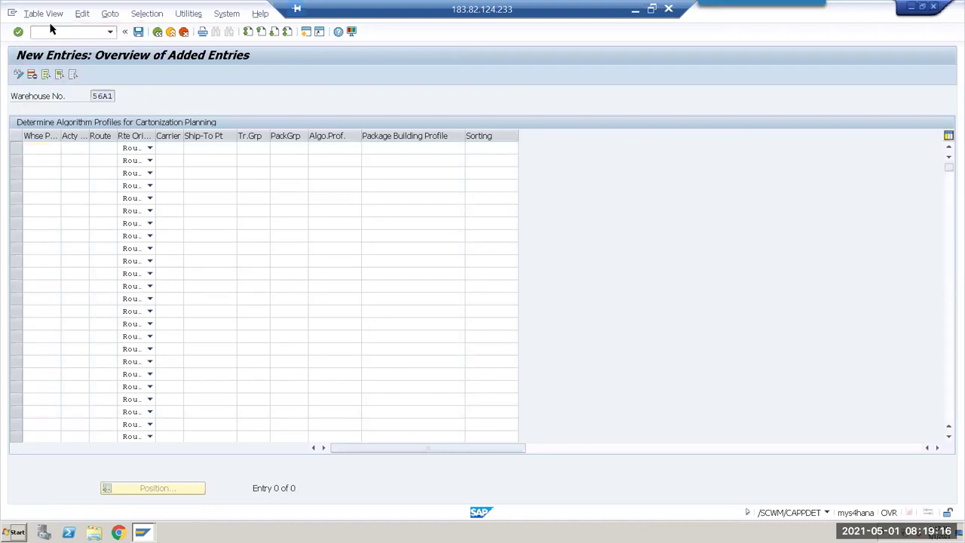
type("54A1")
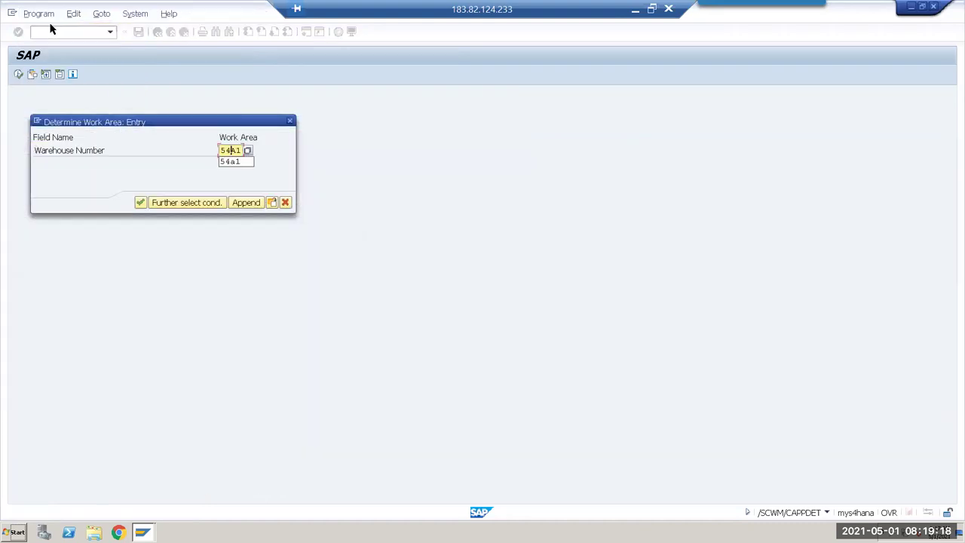
key("Return")
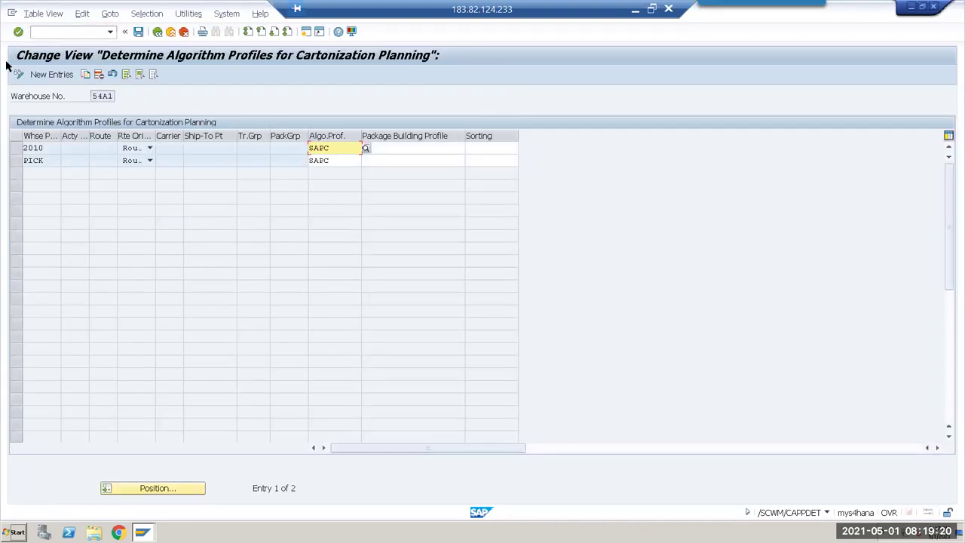
left_click(17, 149)
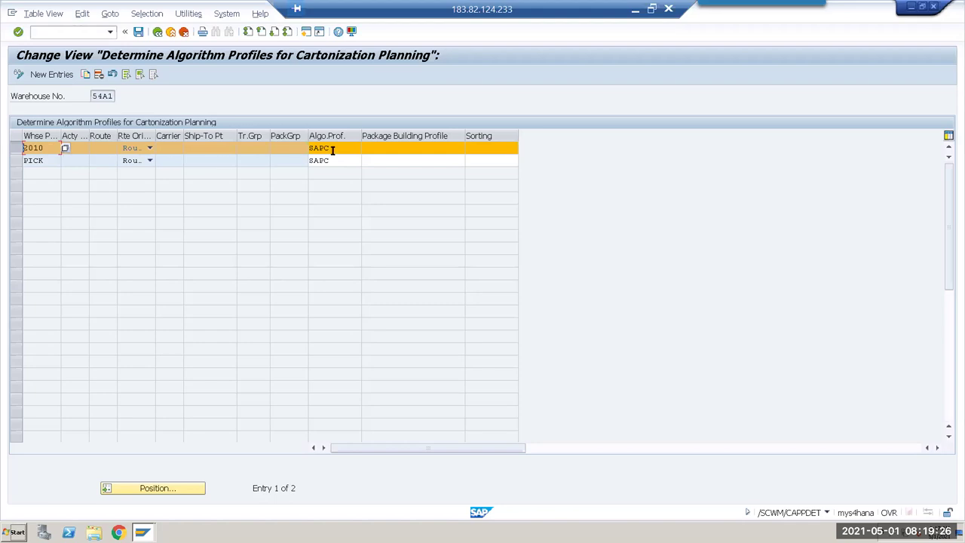
left_click(157, 31)
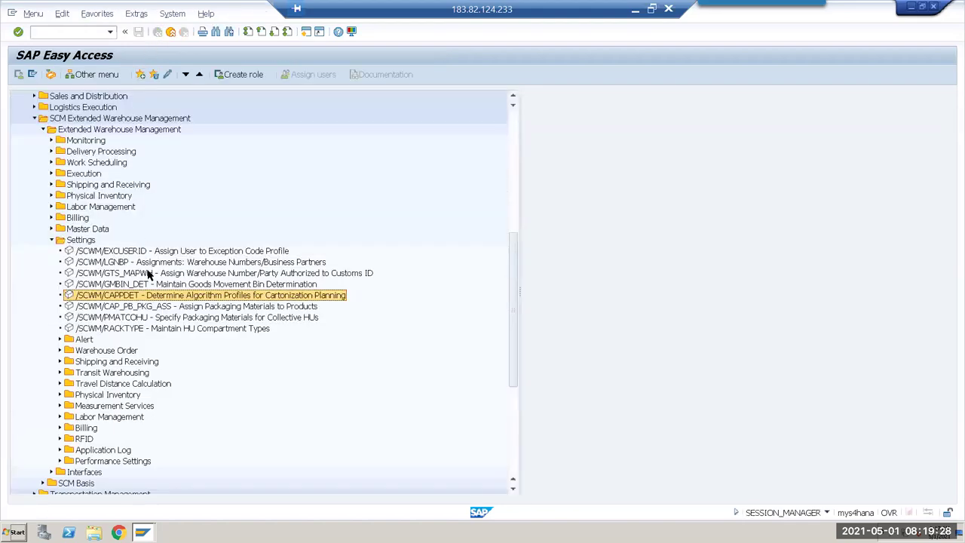
- Reopen Determine Algorithm Profiles for Cartonization Planning and change the work area to warehouse number 56A1
double_click(161, 296)
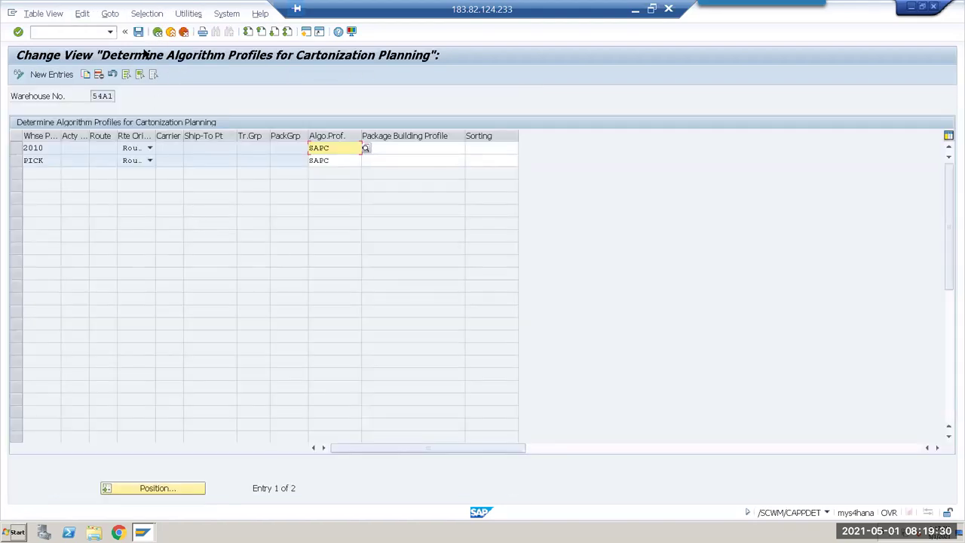
left_click(56, 13)
left_click(56, 28)
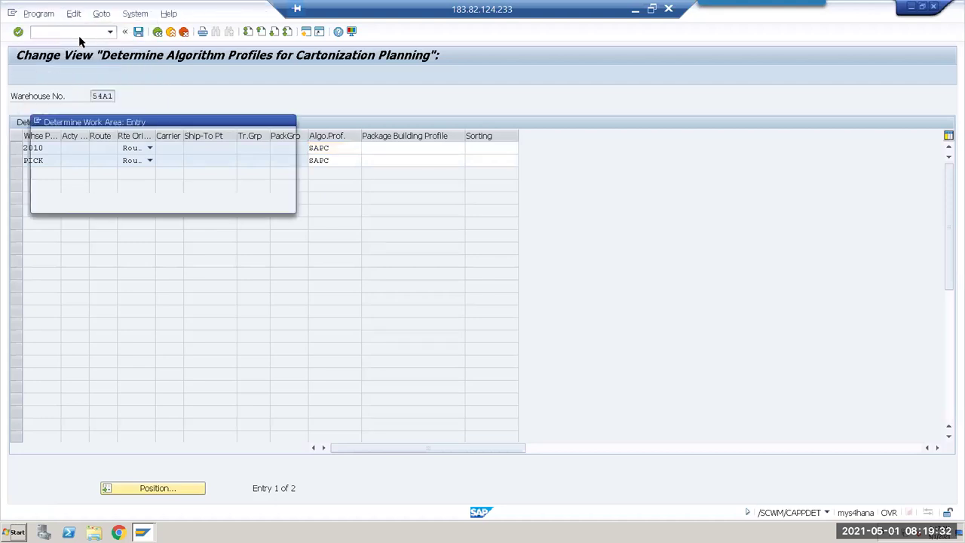
type("56A1")
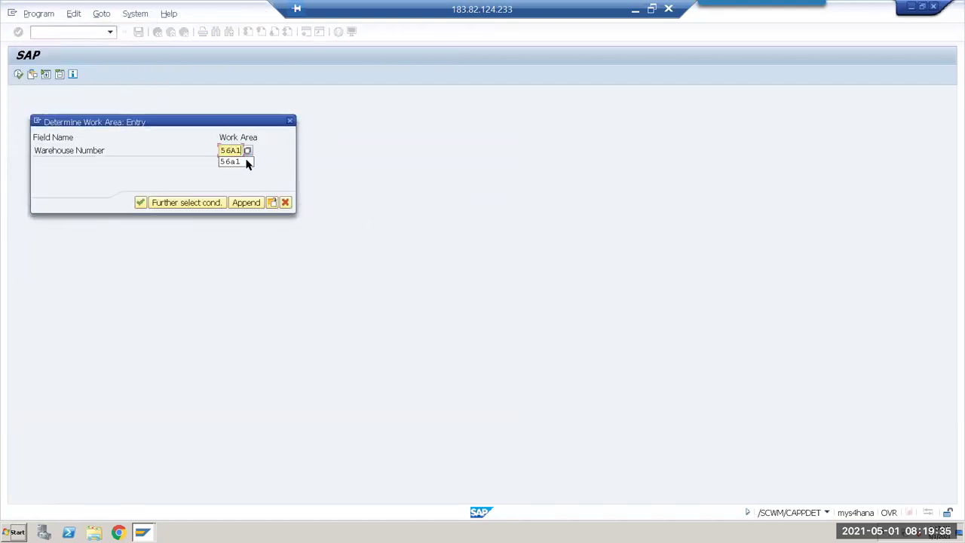
key("Return")
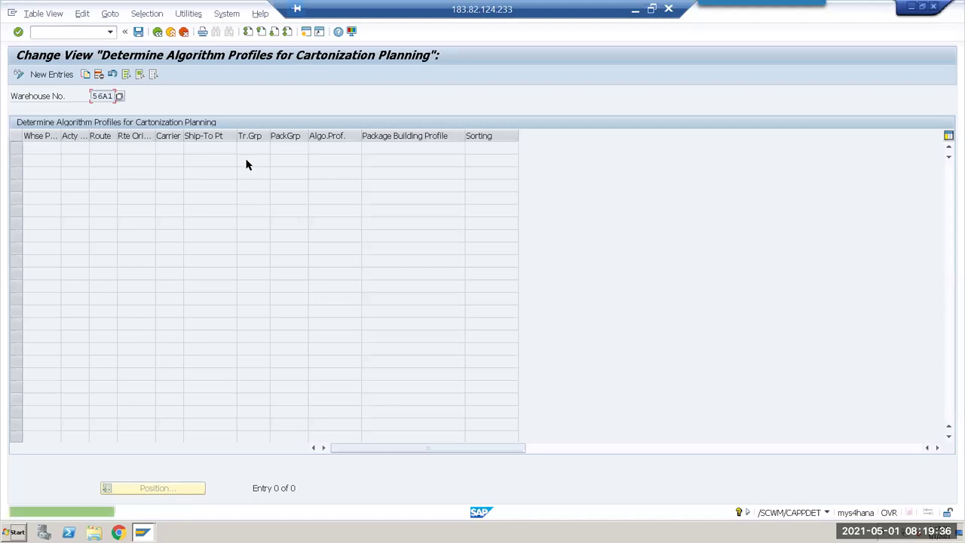
- Add and save a new entry with warehouse process type 2010 and algorithm profile SAPC, and return to the SAP menu
left_click(53, 77)
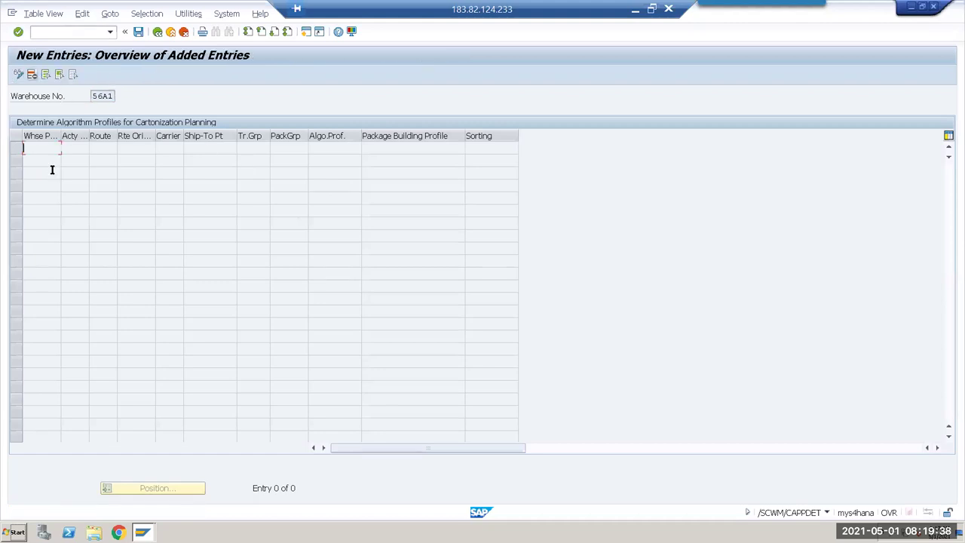
left_click(66, 150)
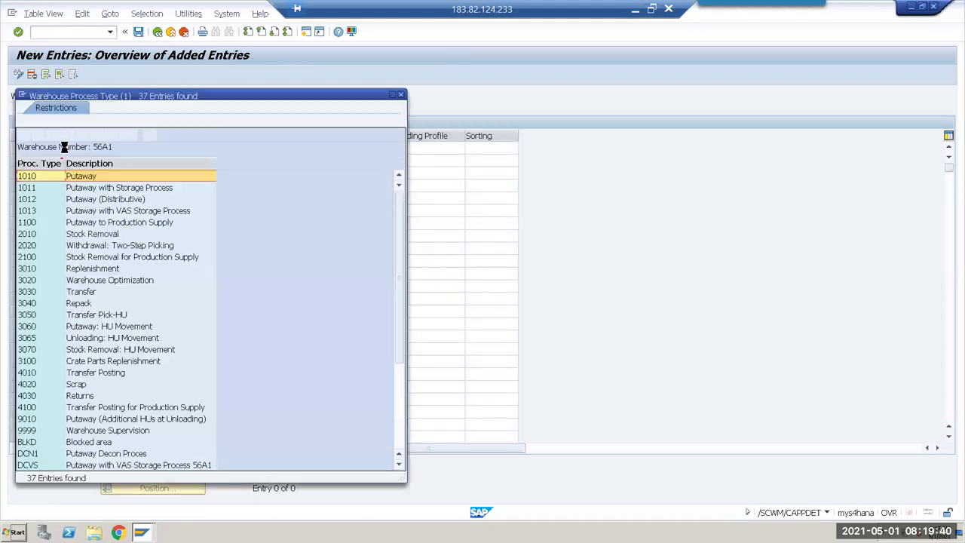
double_click(81, 235)
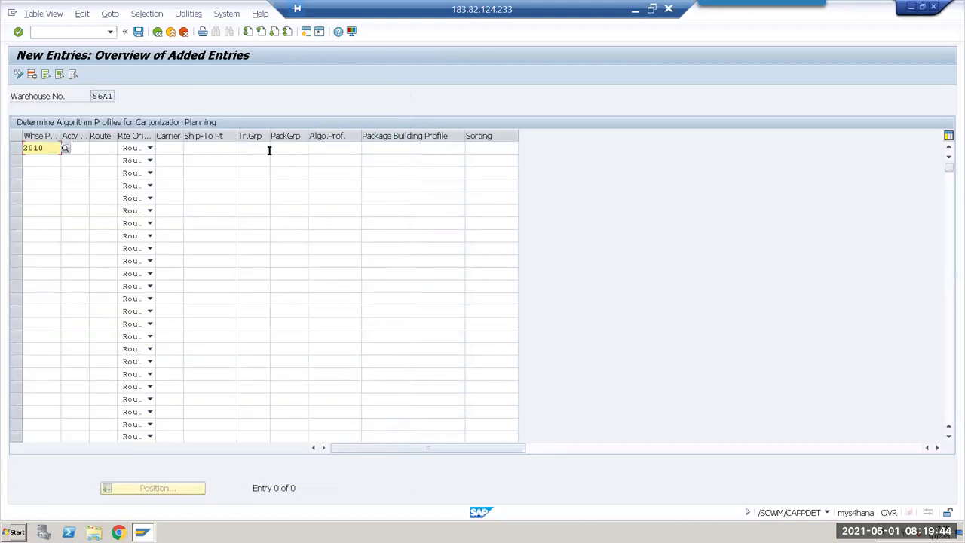
left_click(335, 147)
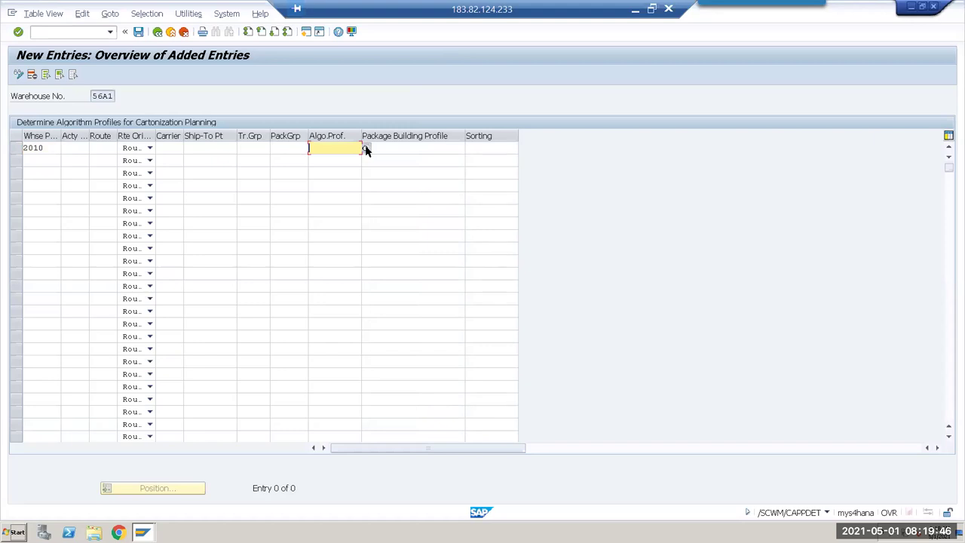
left_click(366, 147)
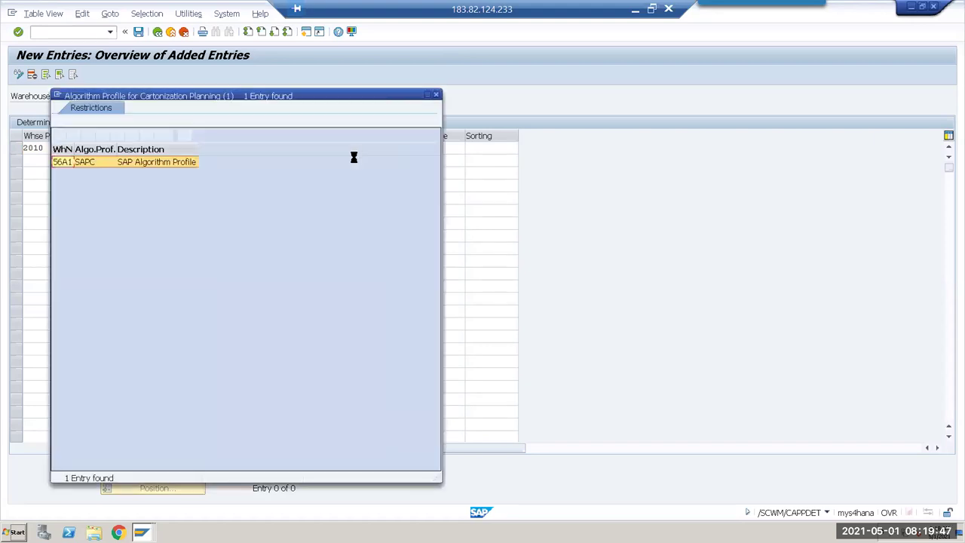
double_click(132, 164)
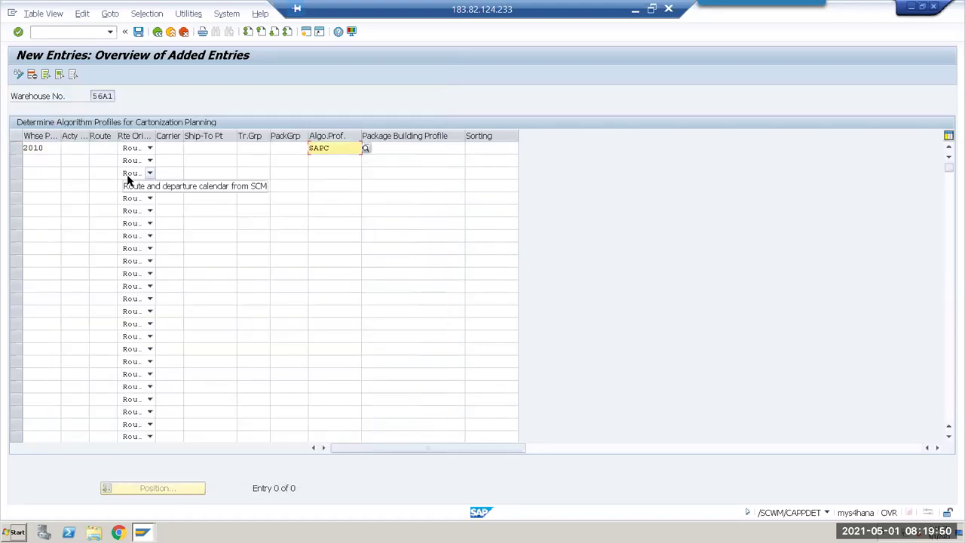
key("Return")
key("Return")
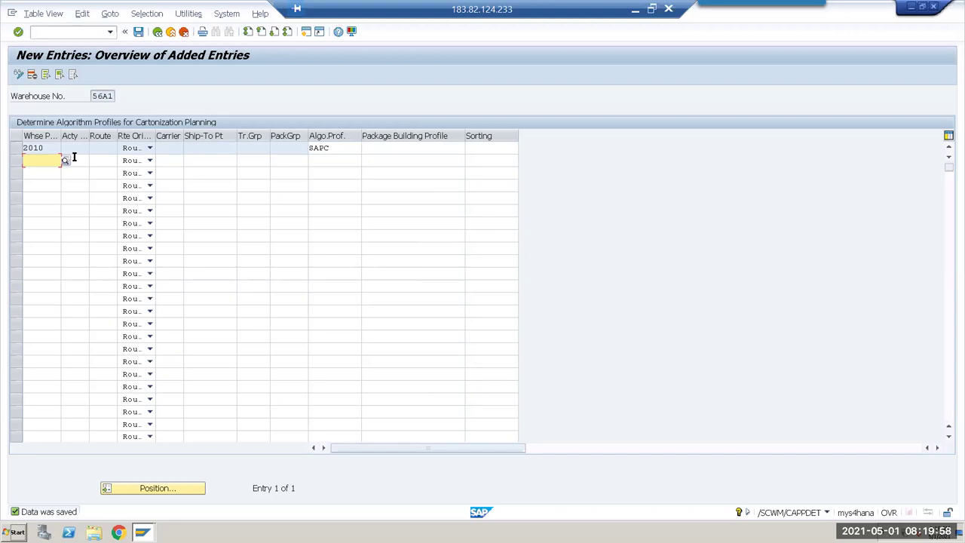
left_click(342, 148)
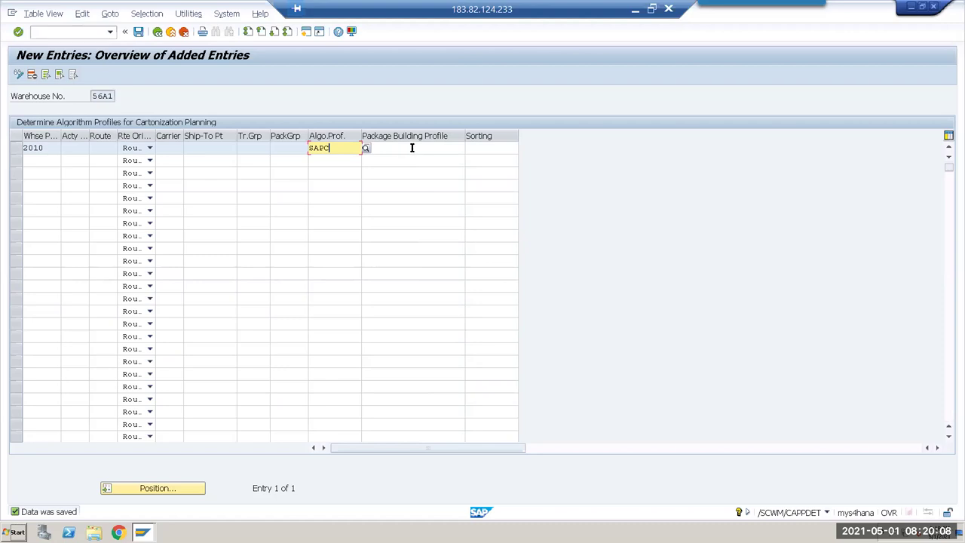
left_click(157, 31)
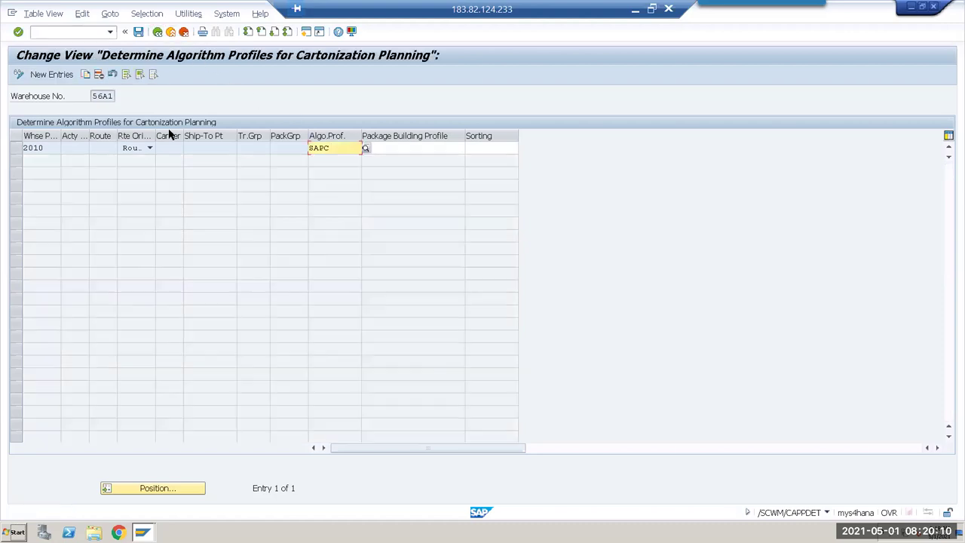
left_click(158, 32)
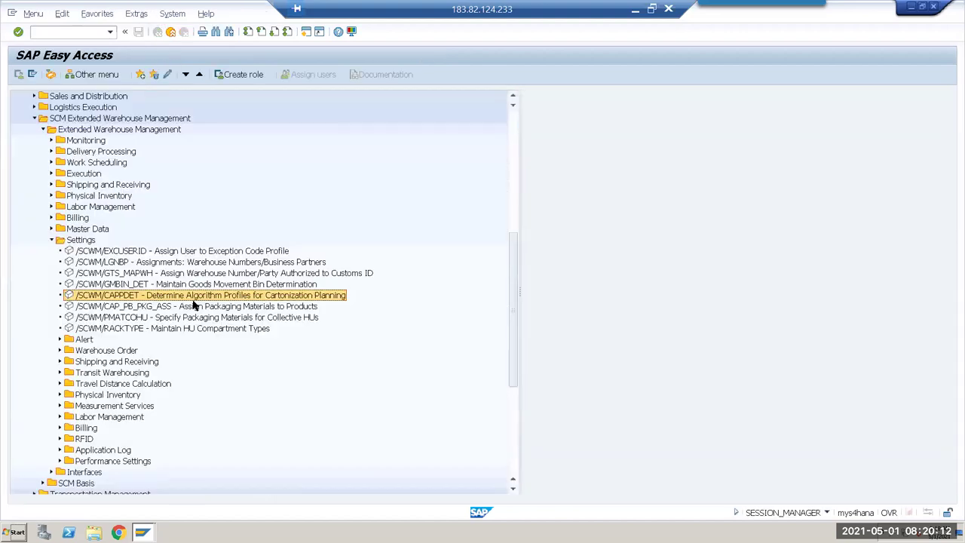
- Look at the Assign Packaging Materials to Products view and the neighbouring cartonization, collective HU and compartment type transactions in Settings
left_click(161, 308)
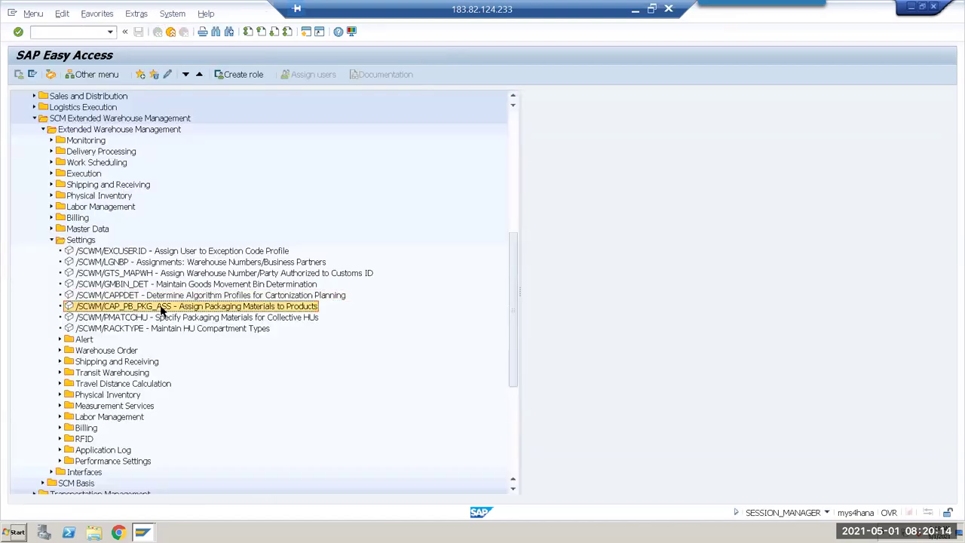
double_click(161, 308)
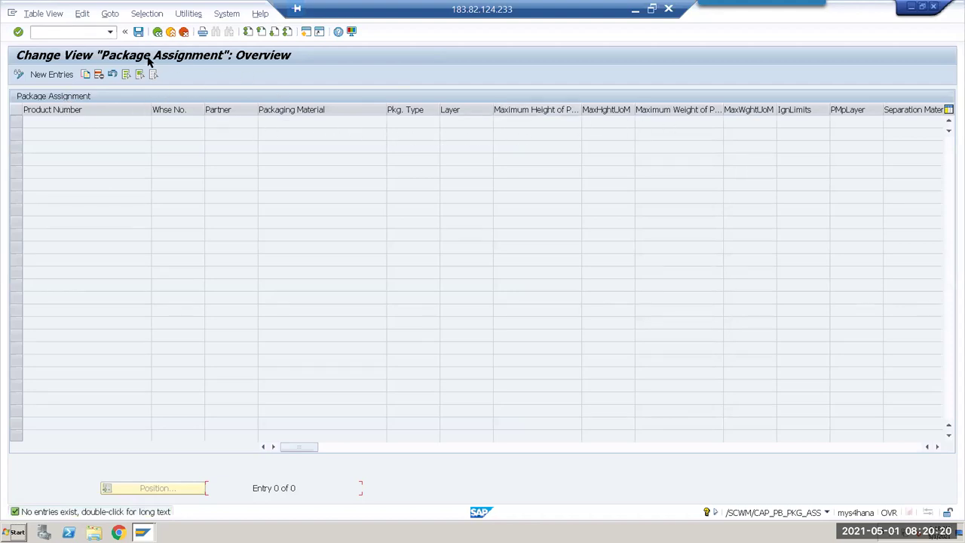
left_click(158, 32)
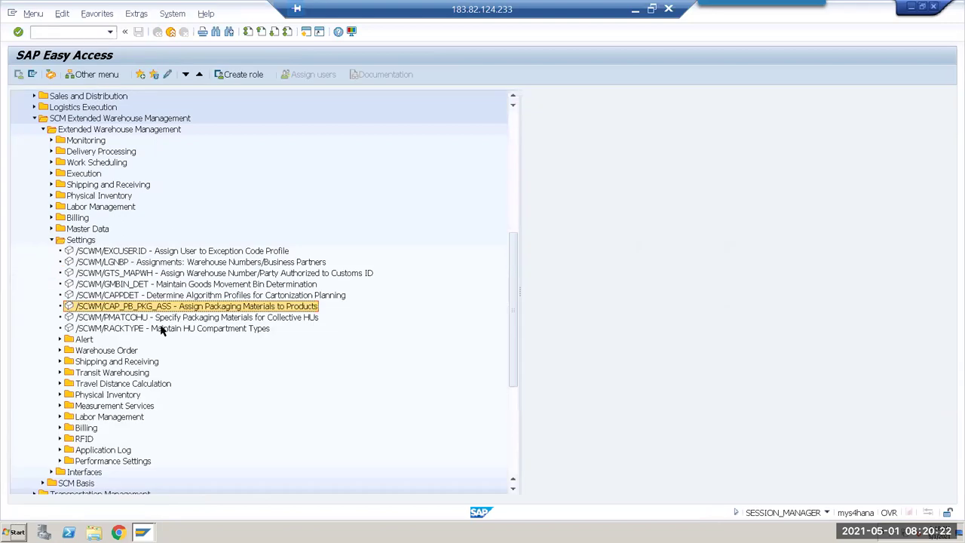
left_click(177, 320)
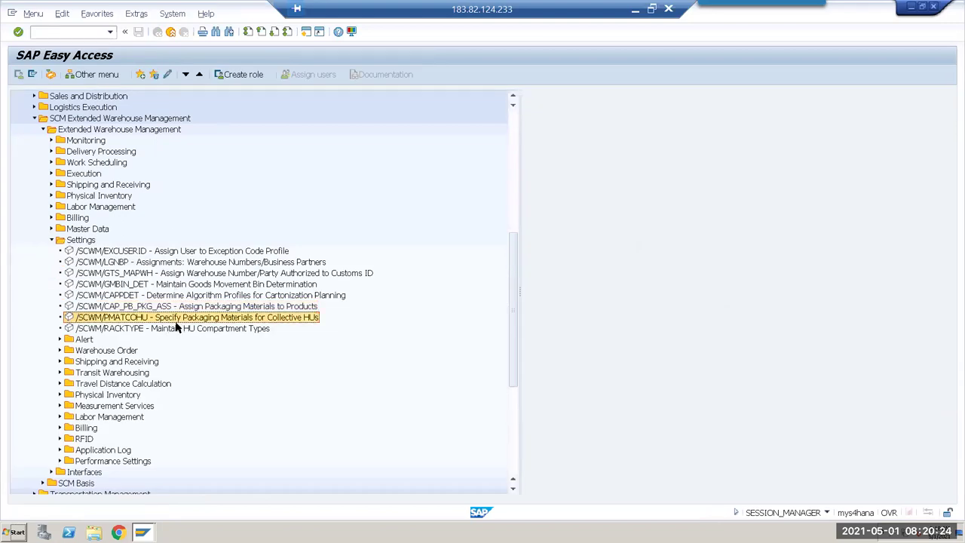
left_click(178, 329)
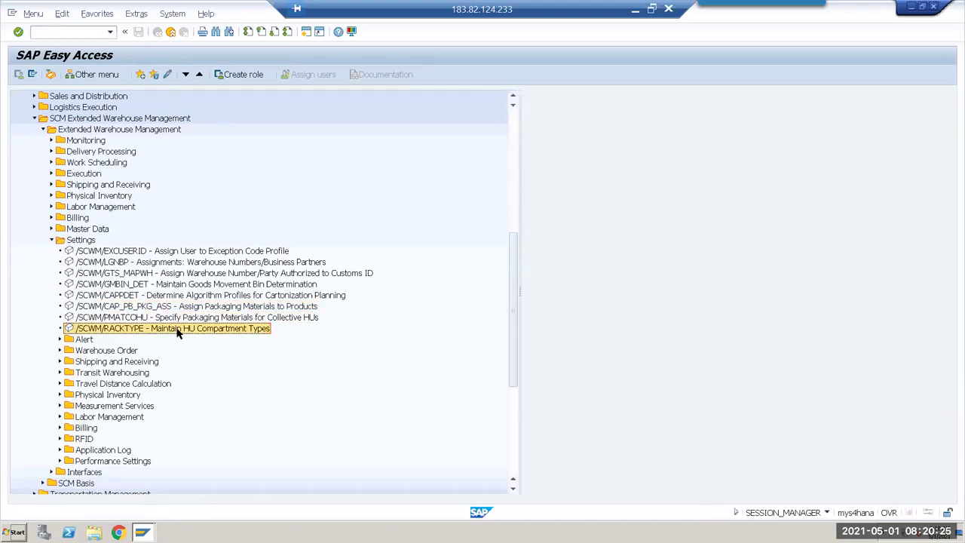
left_click(194, 296)
- Open VL01N and create an outbound delivery for shipping point 56A1 from the most recently used sales order
left_click(48, 33)
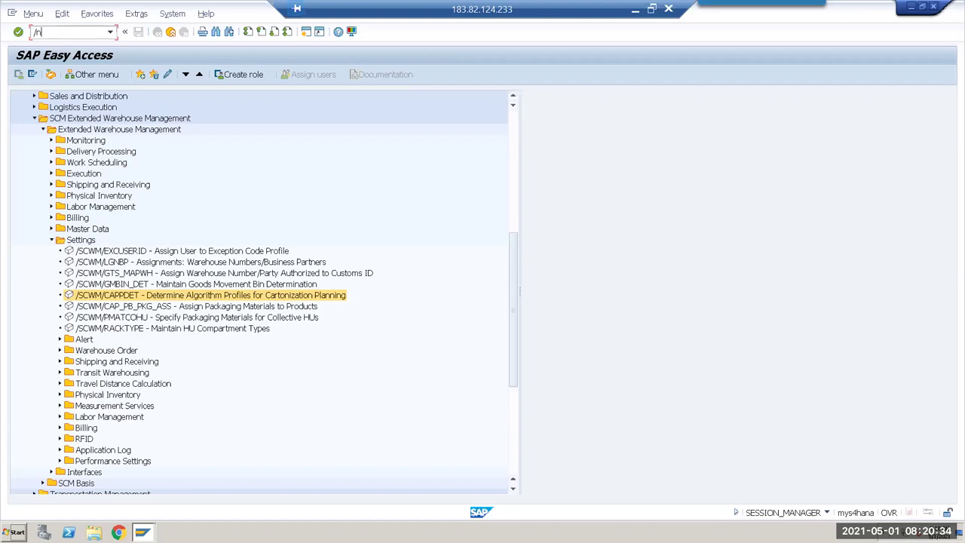
key("Return")
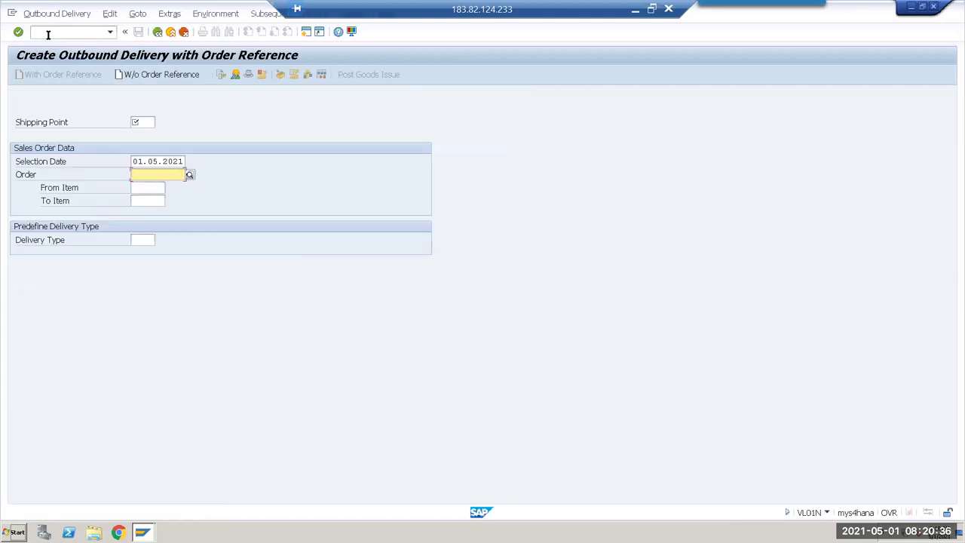
key("BackSpace")
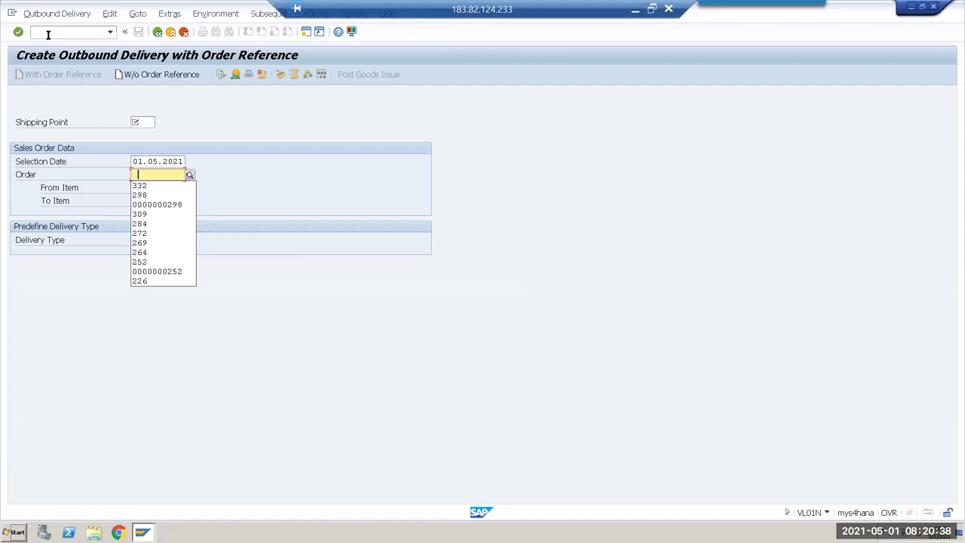
key("Return")
key("BackSpace")
type("56a1")
key("Tab")
key("Tab")
key("BackSpace")
key("Down")
key("Return")
key("Return")
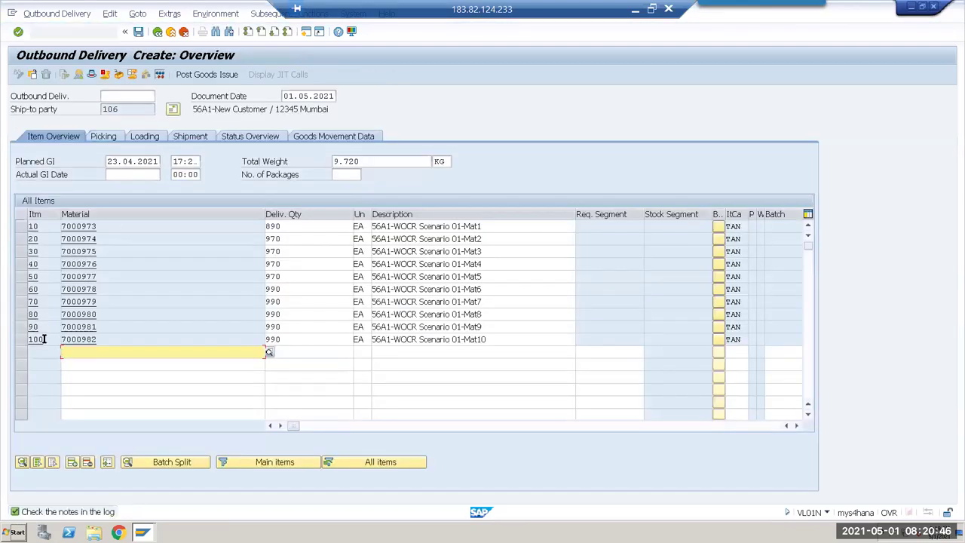
- Delete items 20 to 100 from the outbound delivery, keeping only item 10 with material 7000973
left_click(22, 228)
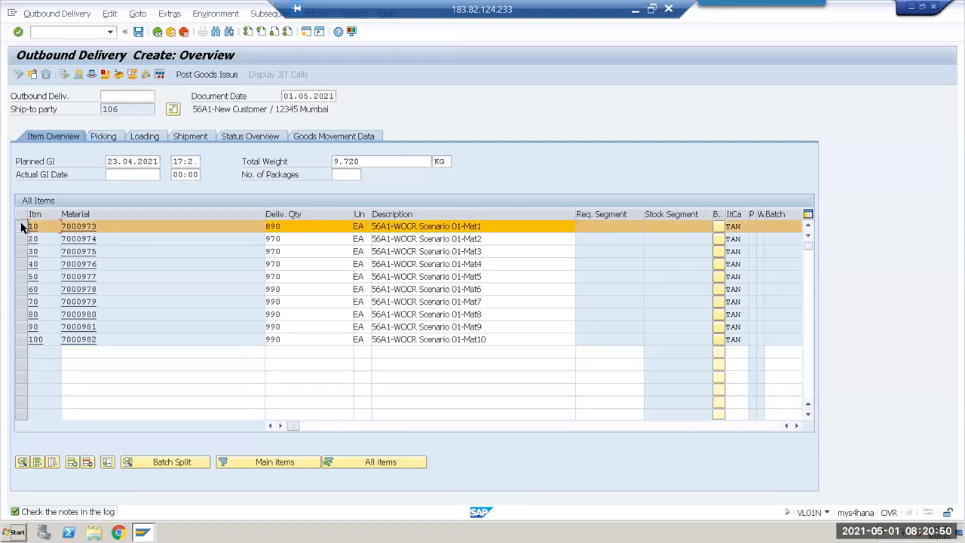
left_click(22, 228)
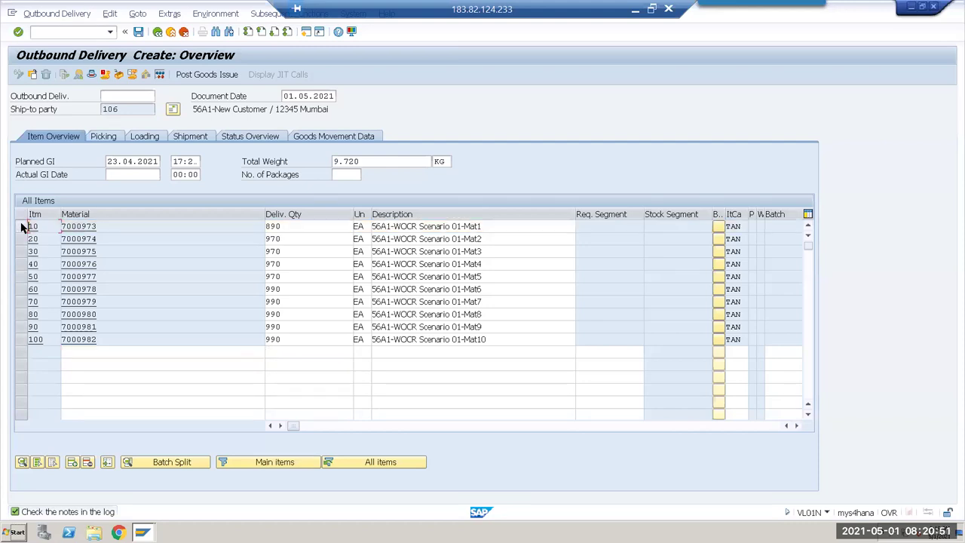
left_click(37, 462)
left_click(23, 227)
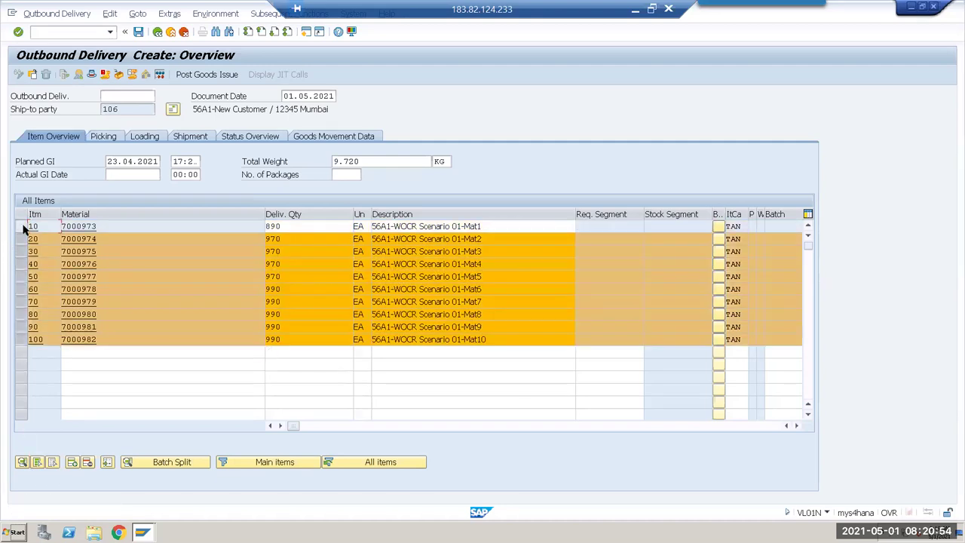
left_click(73, 462)
left_click(194, 216)
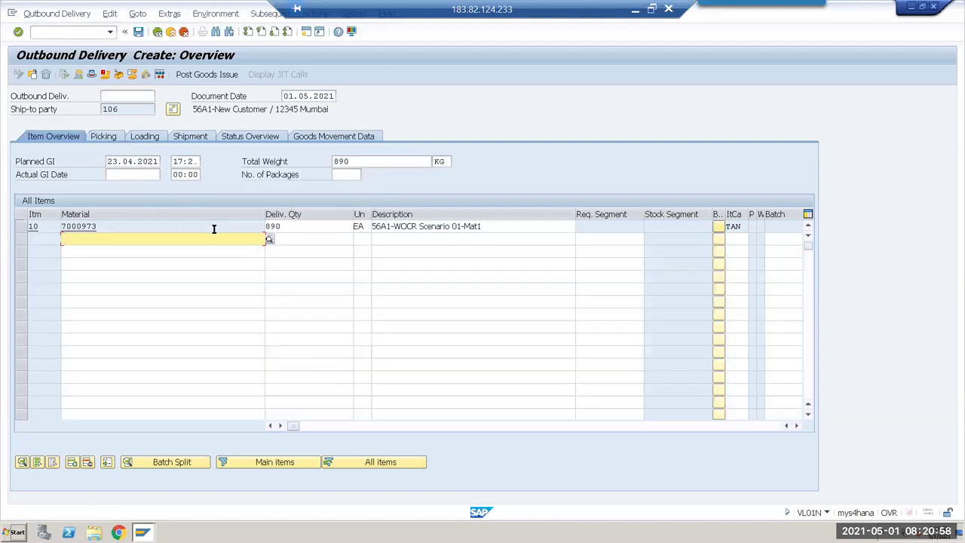
- Set the delivery quantity of item 10 to 10 EA and save the outbound delivery
left_click(293, 225)
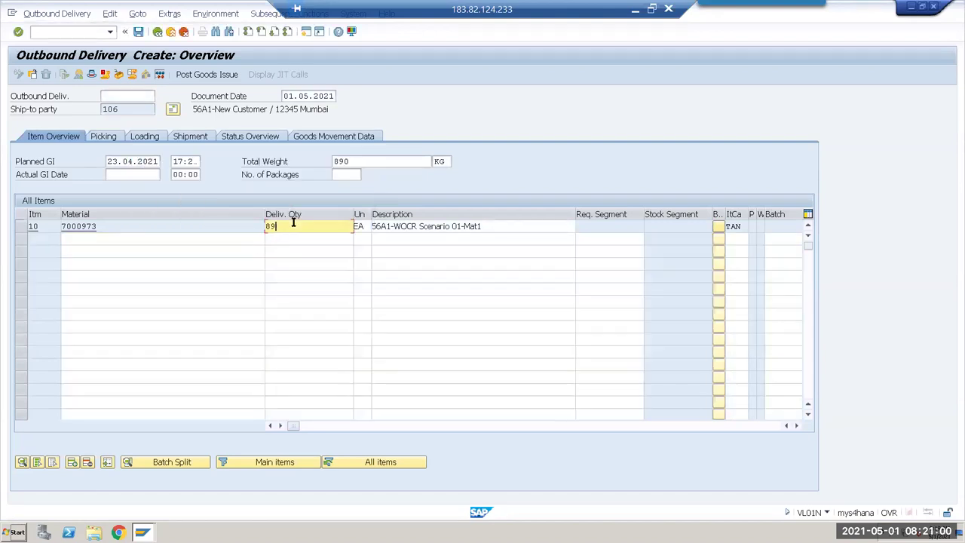
key("BackSpace")
key("BackSpace")
type("10")
key("Return")
key("ctrl+s")
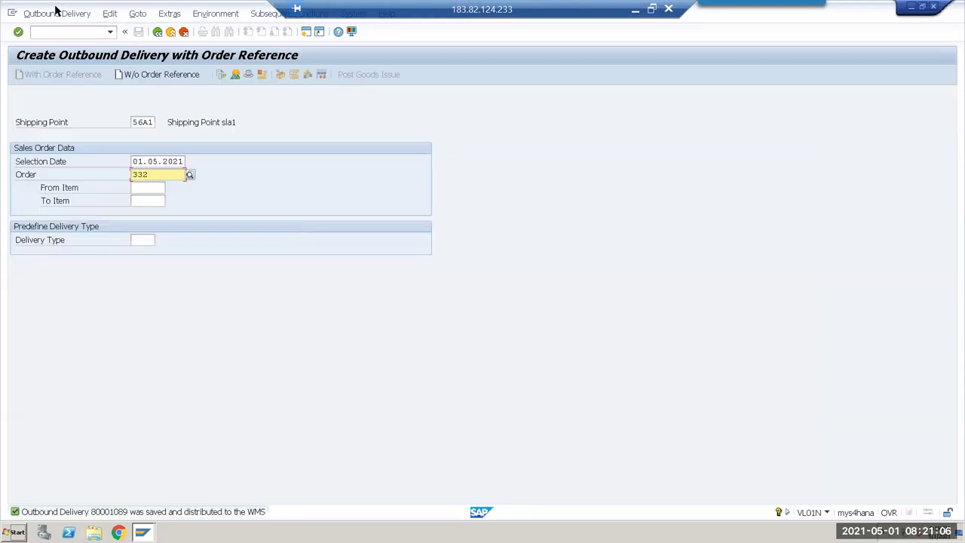
- Switch to displaying the saved outbound delivery and copy its delivery number
left_click(61, 14)
left_click(53, 68)
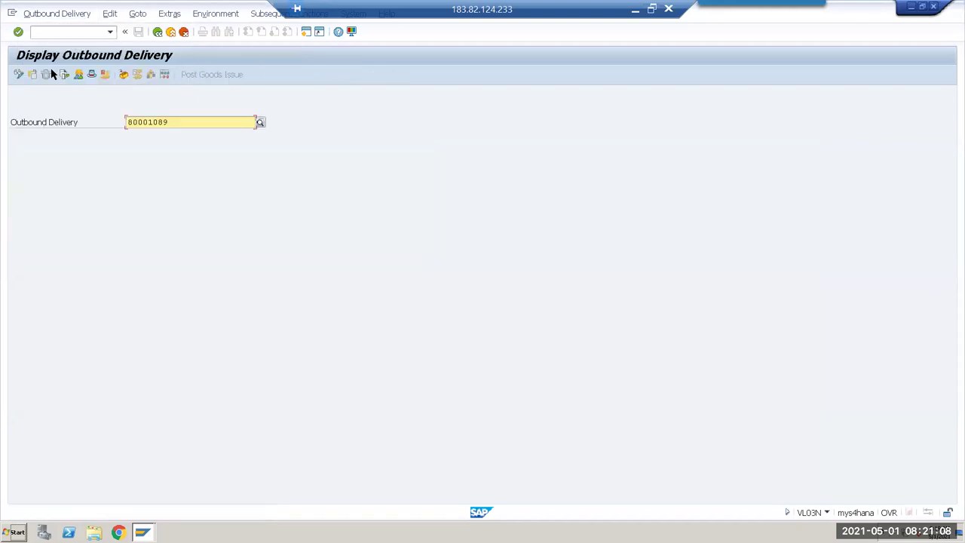
left_click_drag(163, 125, 123, 120)
key("ctrl+c")
- Open /SCWM/PRDO and search for the outbound delivery order with the copied delivery number
left_click(74, 34)
type("/n/scwm/prdo")
key("Return")
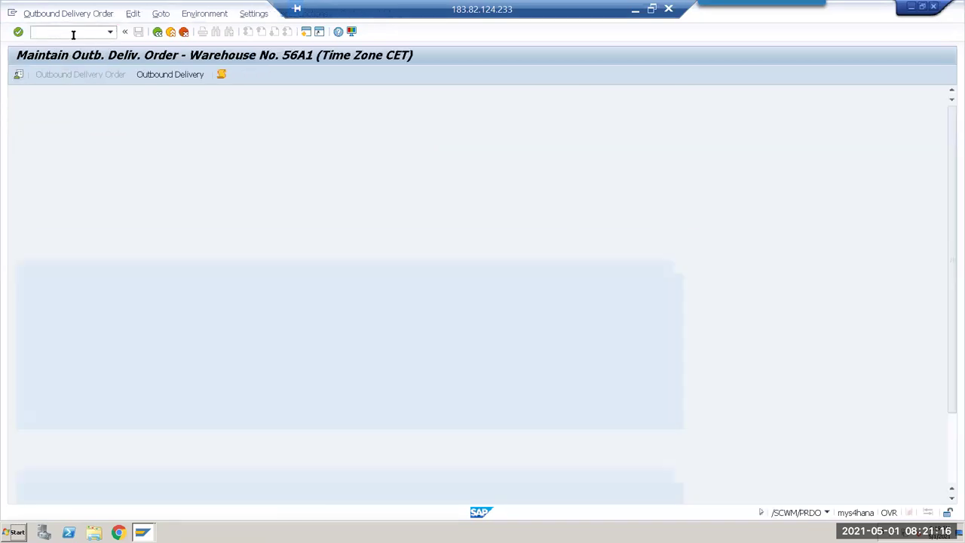
left_click(446, 95)
key("ctrl+v")
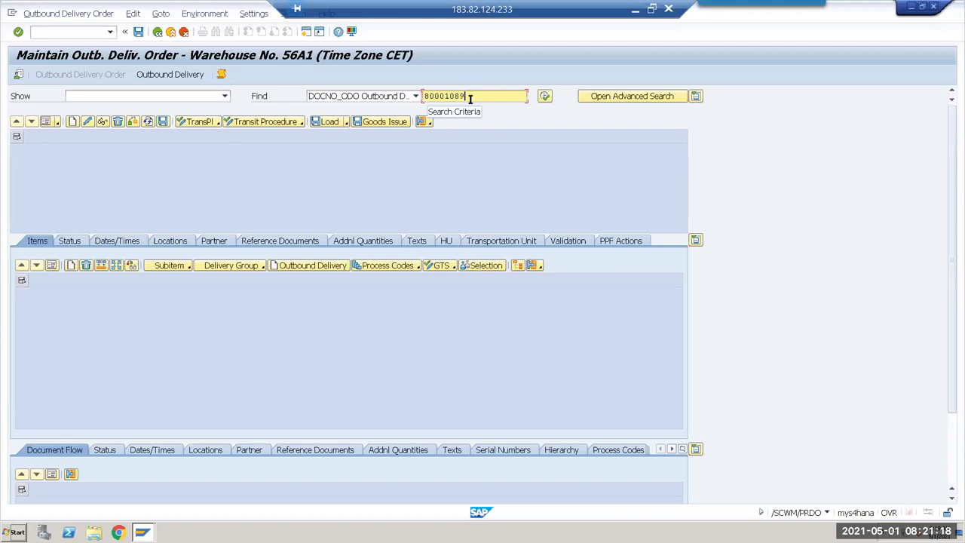
left_click(544, 97)
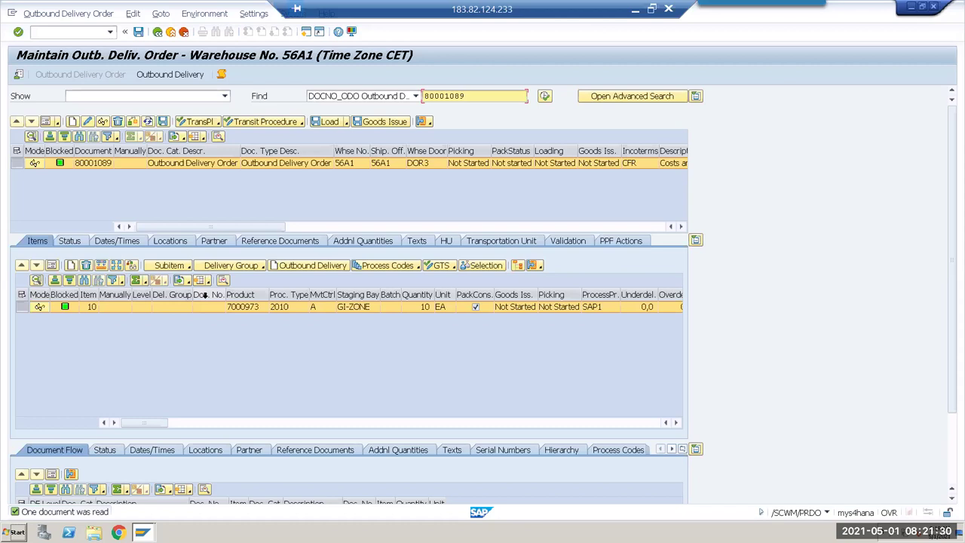
- Show the delivery order's item in the form view and examine its product and movement data
left_click(51, 266)
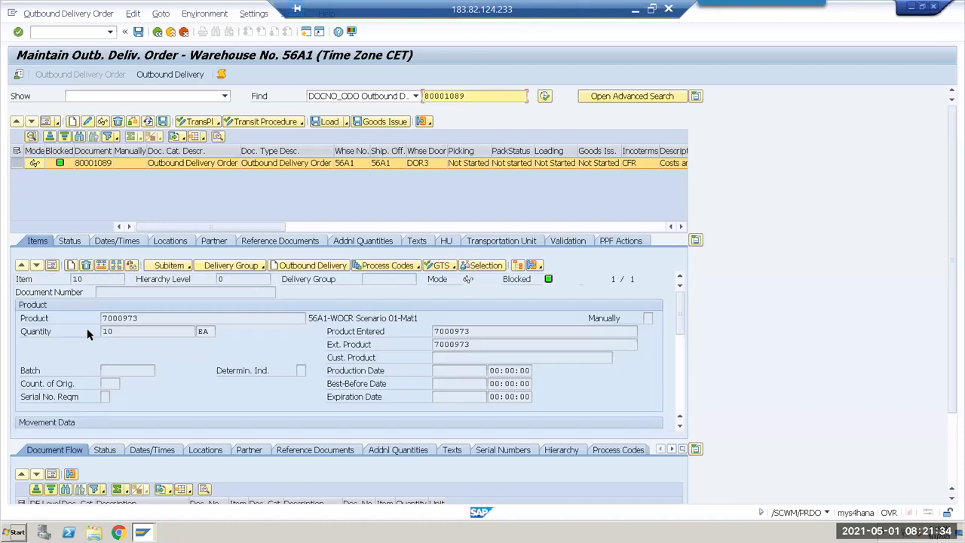
left_click(127, 327)
scroll(127, 329, "down", 3)
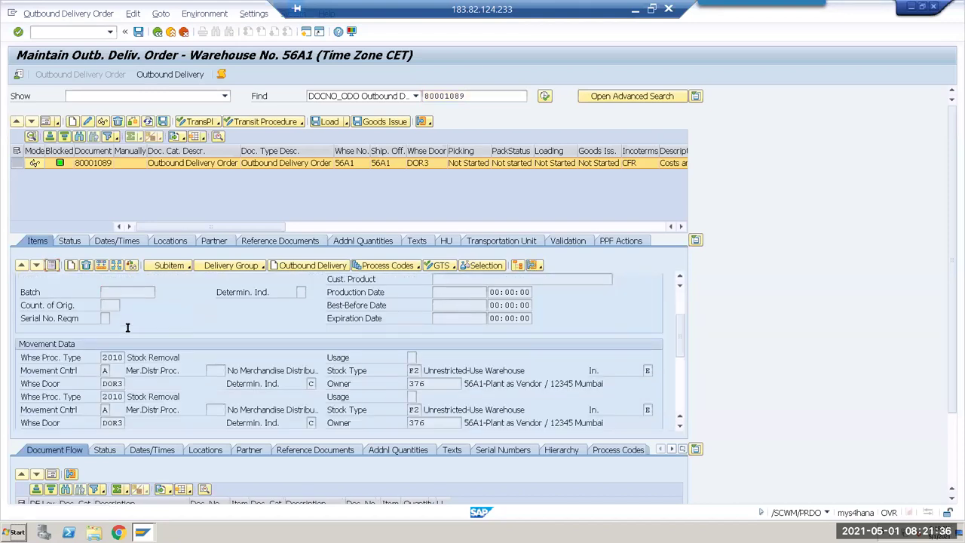
- Examine the item's packaging specification, consolidation group and status data, and switch the items back to the list view
scroll(128, 332, "down", 2)
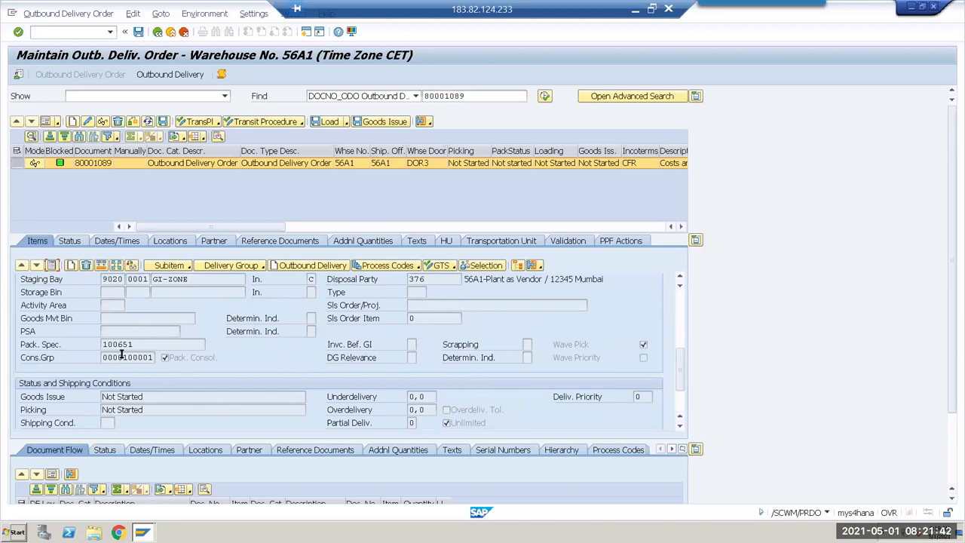
scroll(204, 392, "down", 2)
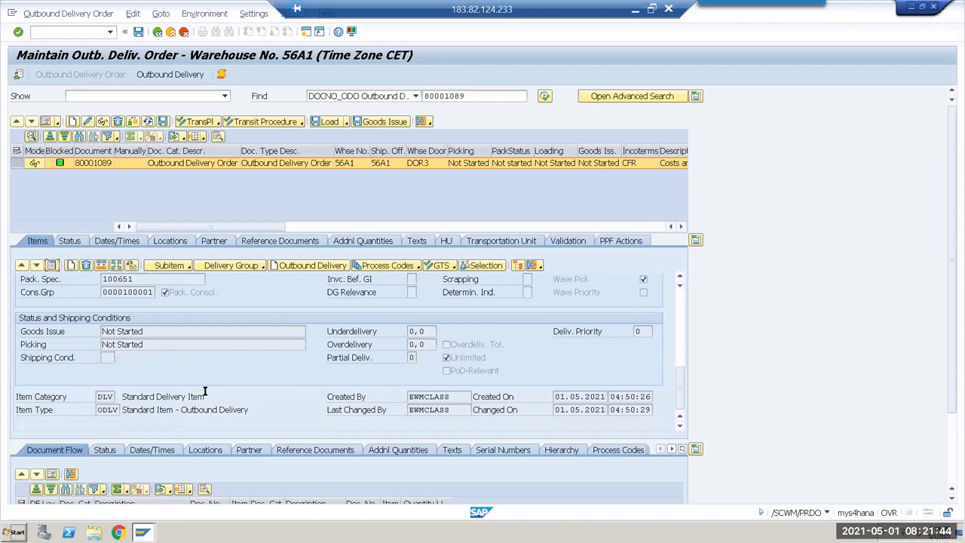
scroll(204, 391, "up", 4)
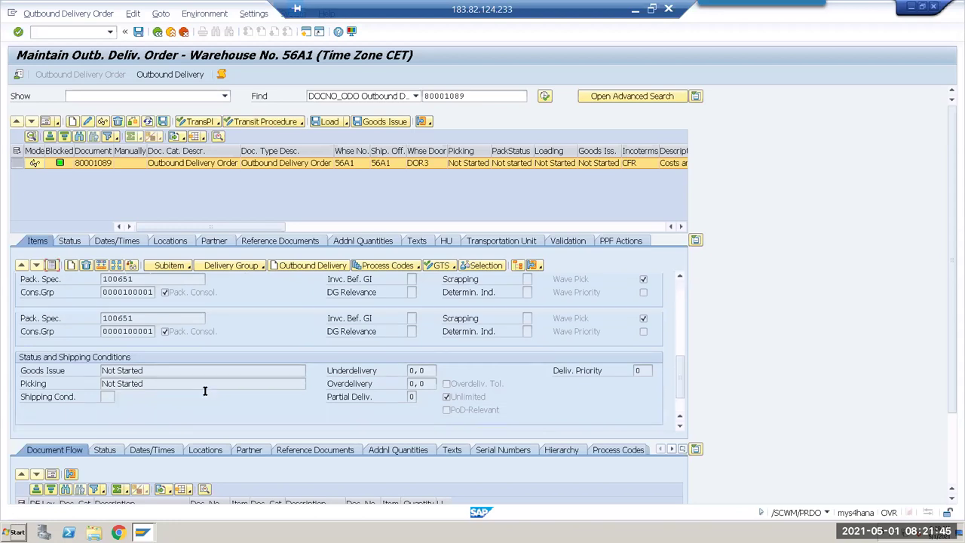
left_click(52, 268)
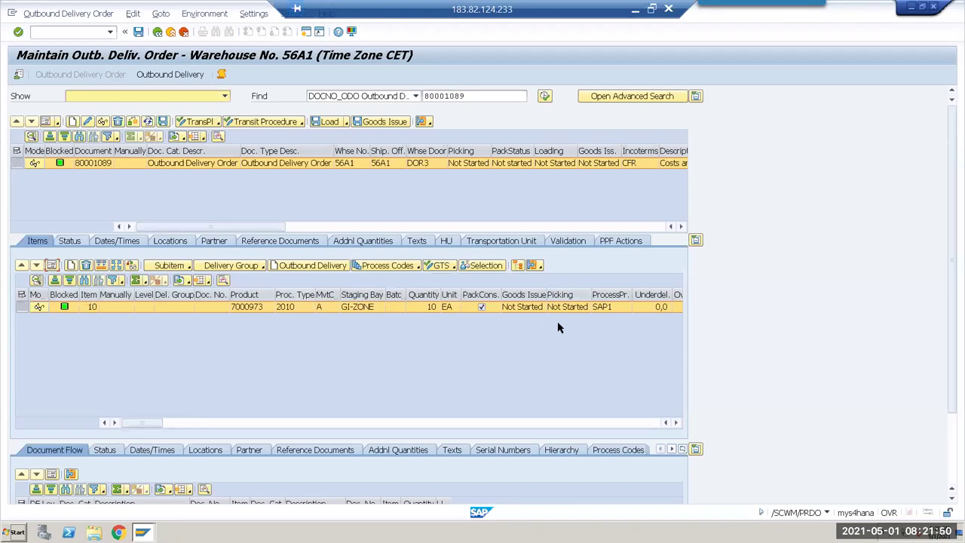
- Check the process profile of item 10 and pick out the delivery order's document number
left_click(616, 302)
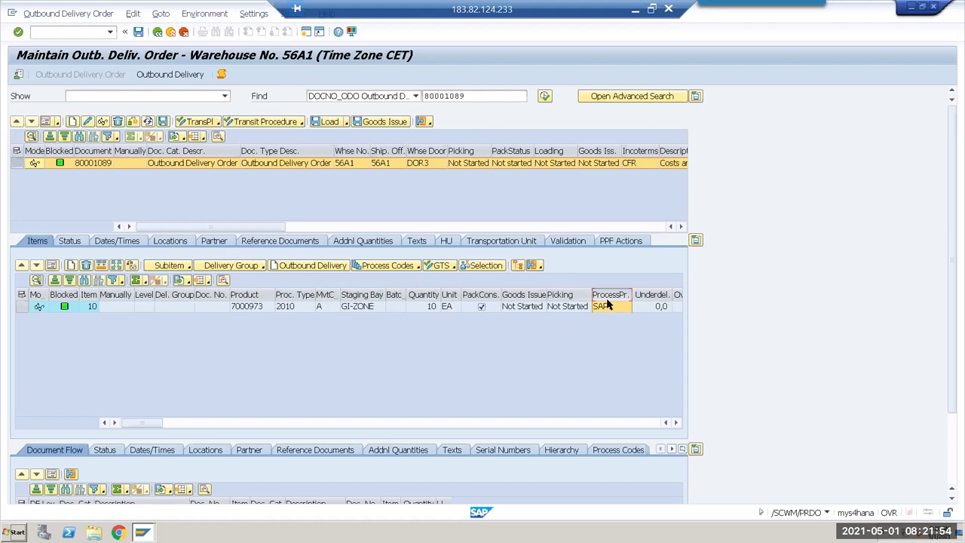
left_click(21, 310)
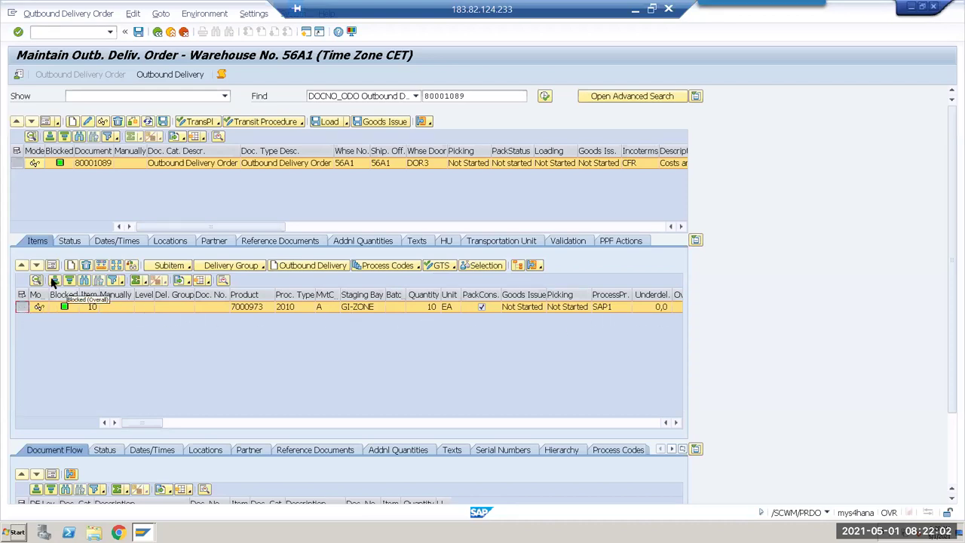
left_click(620, 306)
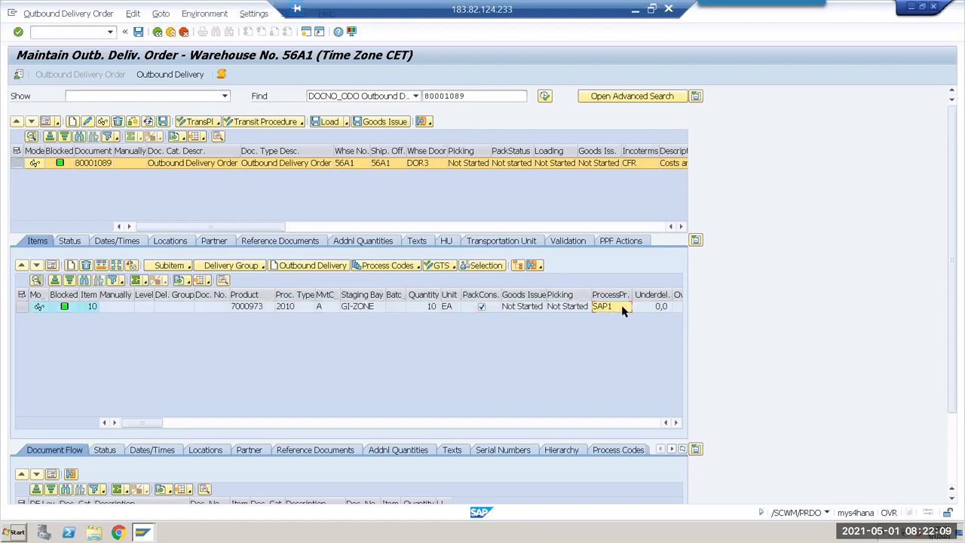
left_click(22, 307)
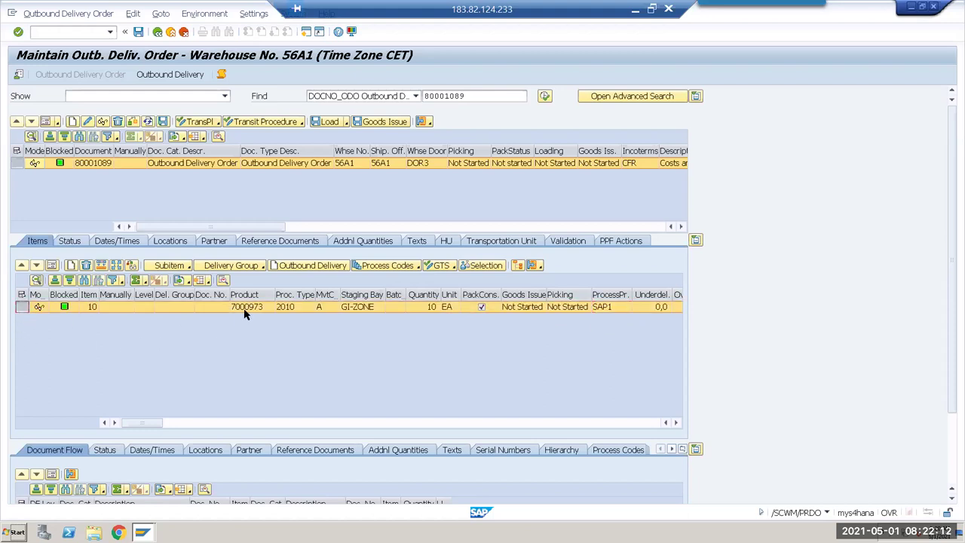
left_click(96, 166)
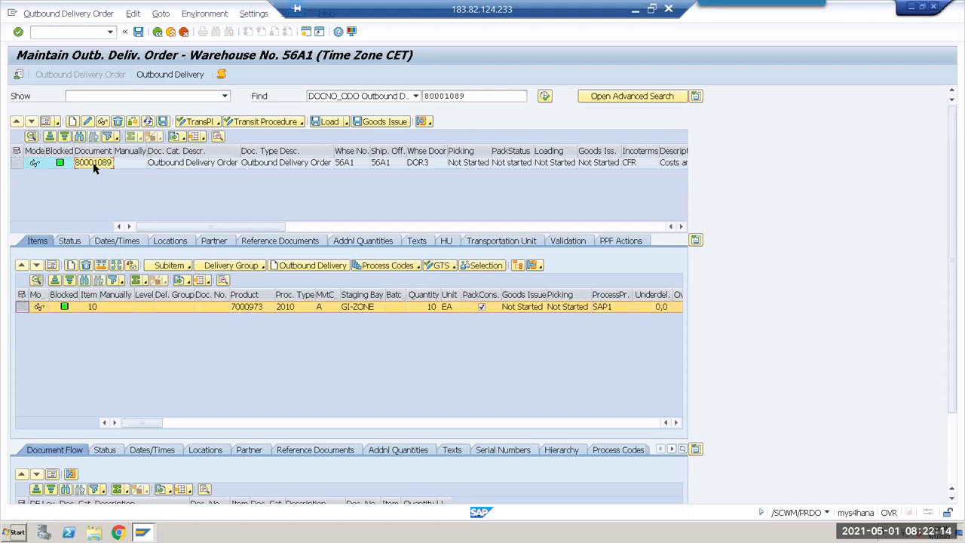
- Return to SAP Easy Access and expand the Cartonization Planning folder under Work Scheduling
left_click(157, 32)
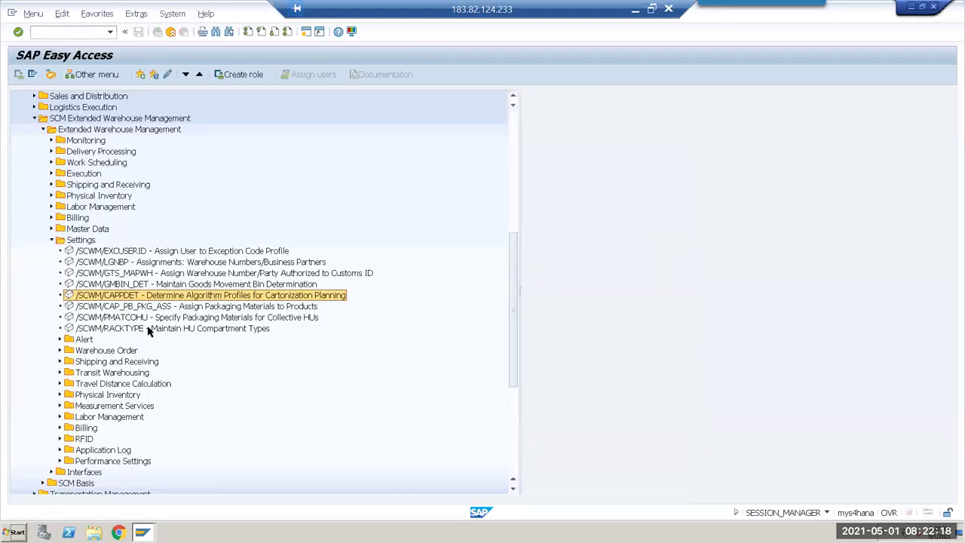
left_click(51, 241)
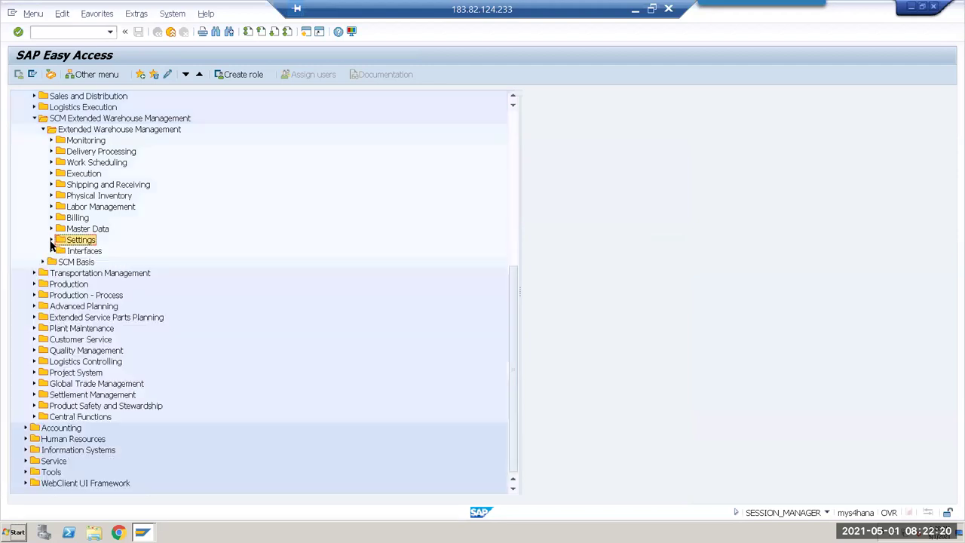
left_click(51, 151)
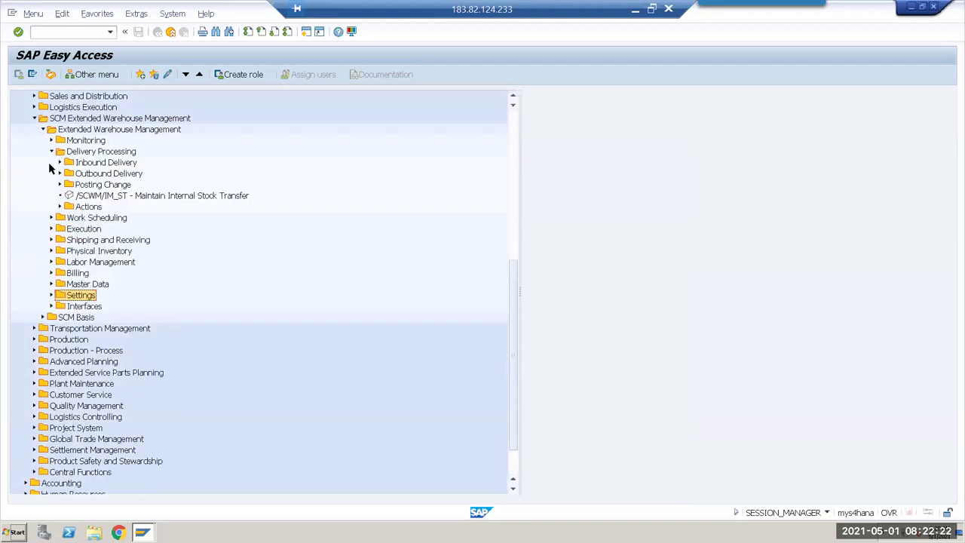
left_click(51, 152)
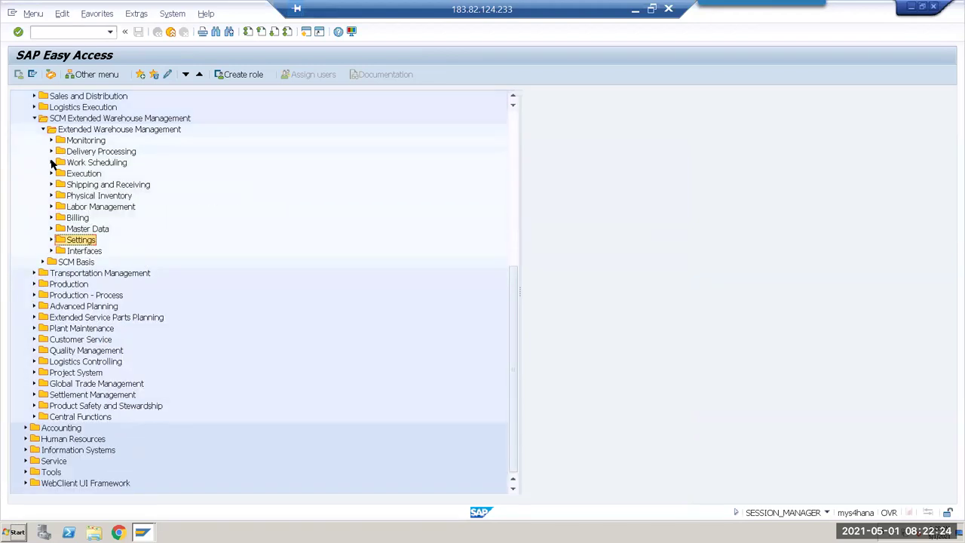
left_click(52, 163)
left_click(61, 186)
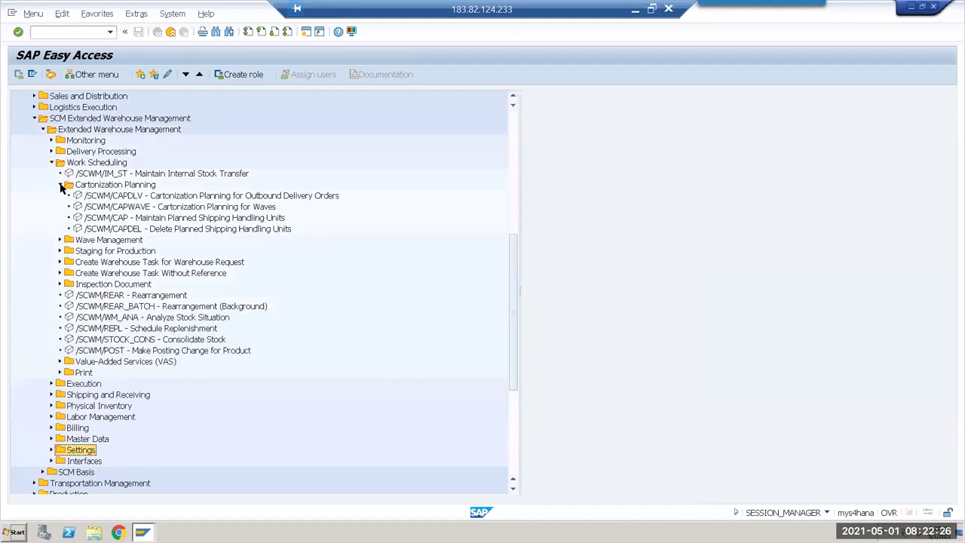
- View the selection screen of /SCWM/CAPDLV, Cartonization Planning for Outbound Delivery Orders, and leave it without running the planning
left_click(153, 197)
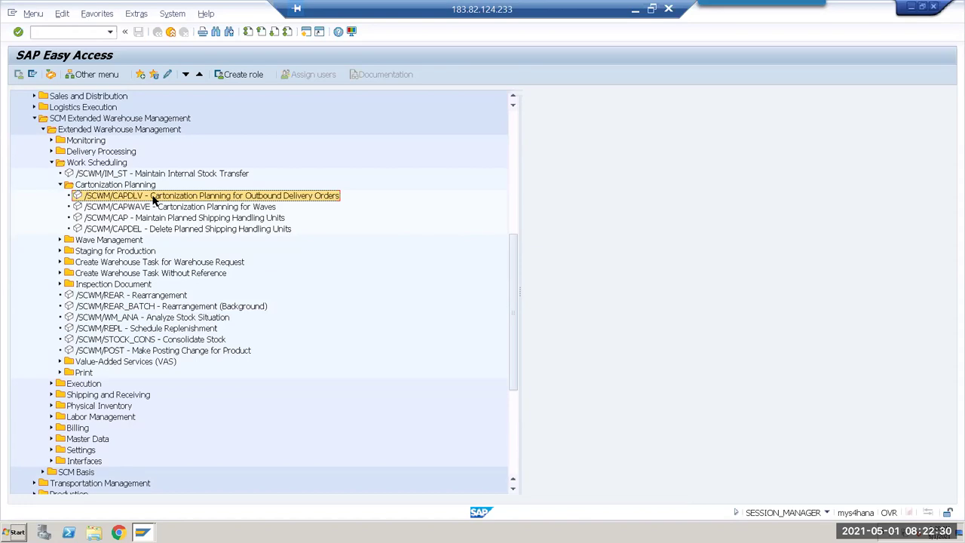
double_click(153, 198)
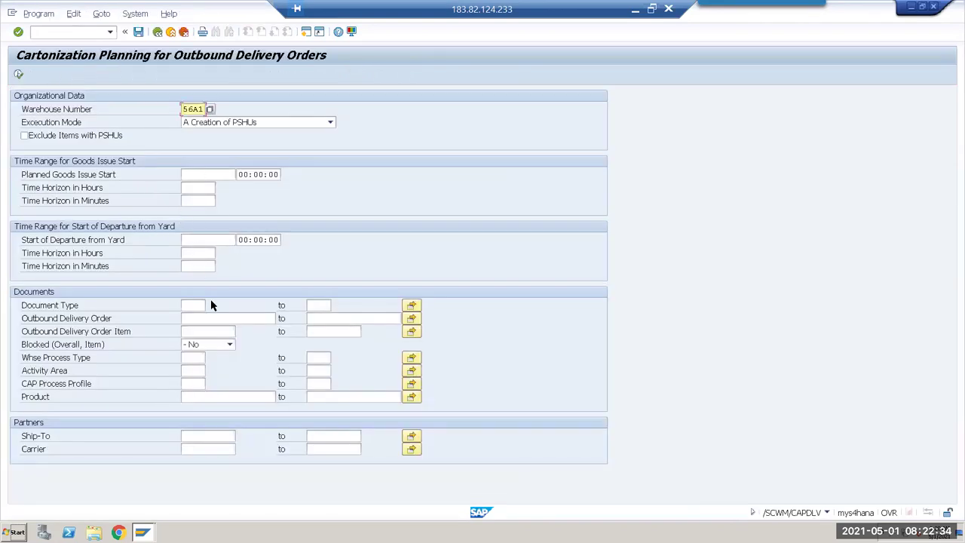
left_click(158, 31)
- Open /SCWM/CAP and load the planned shipping handling units for the outbound delivery order, entering its number as the selection
left_click(148, 218)
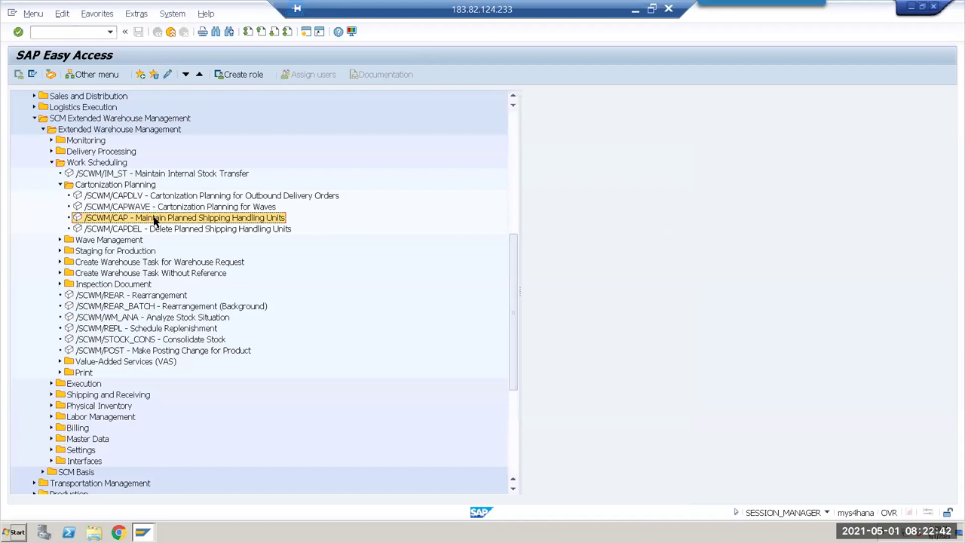
double_click(154, 220)
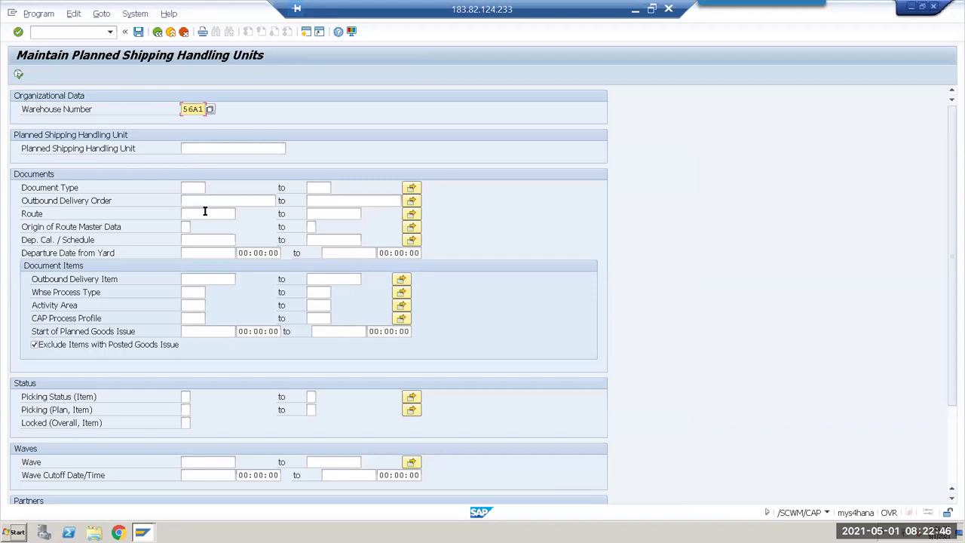
left_click(203, 200)
type("80001089")
left_click(198, 188)
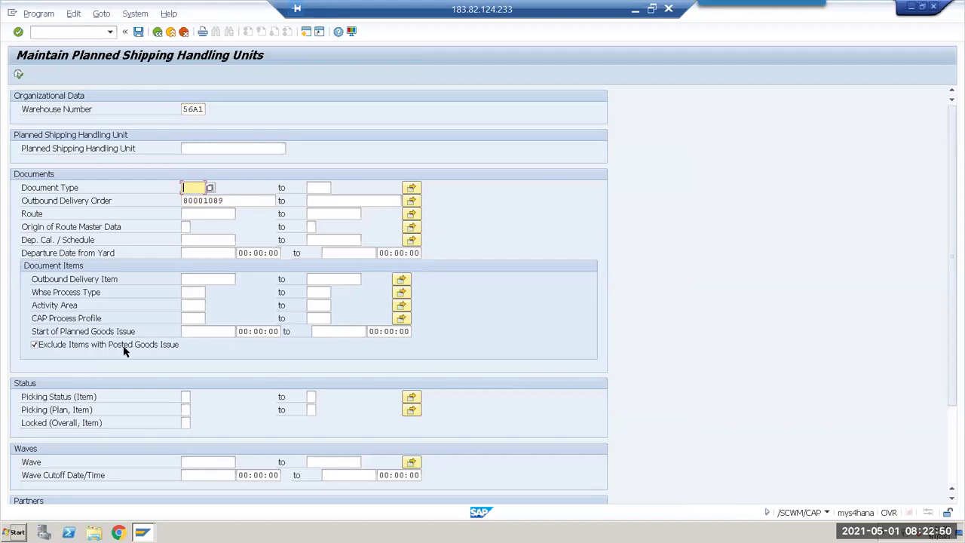
left_click(18, 75)
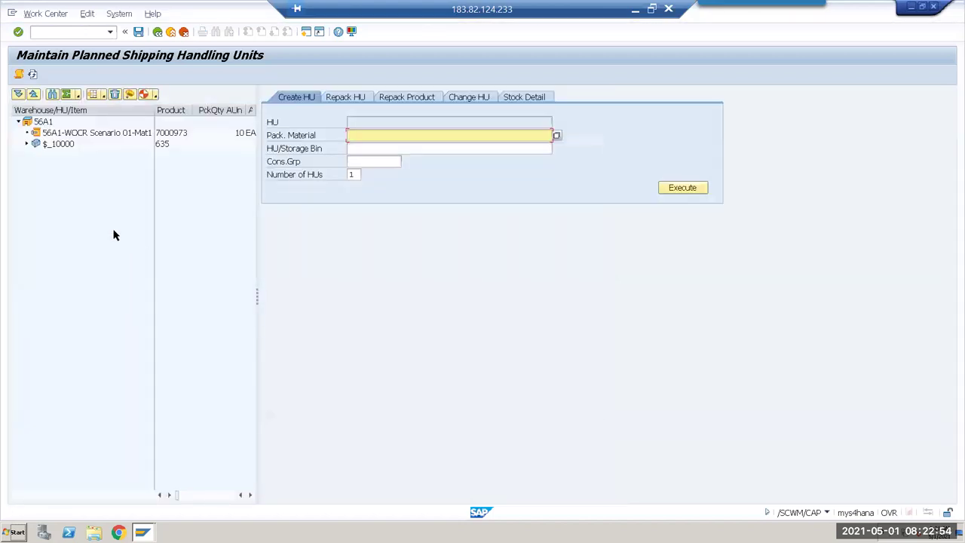
- Examine the capacity data of planned handling unit $_10000 and the product packed in it, and return to SAP Easy Access
left_click(27, 145)
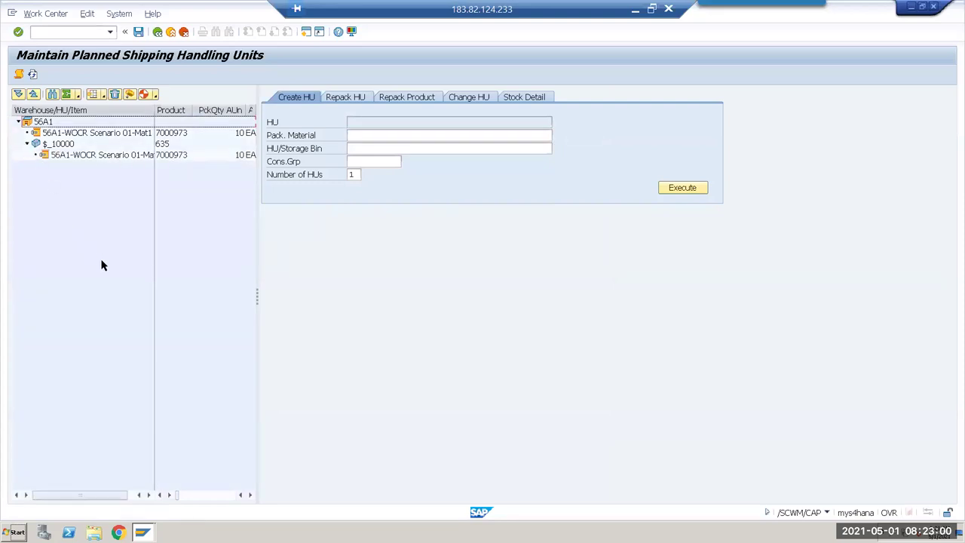
double_click(68, 145)
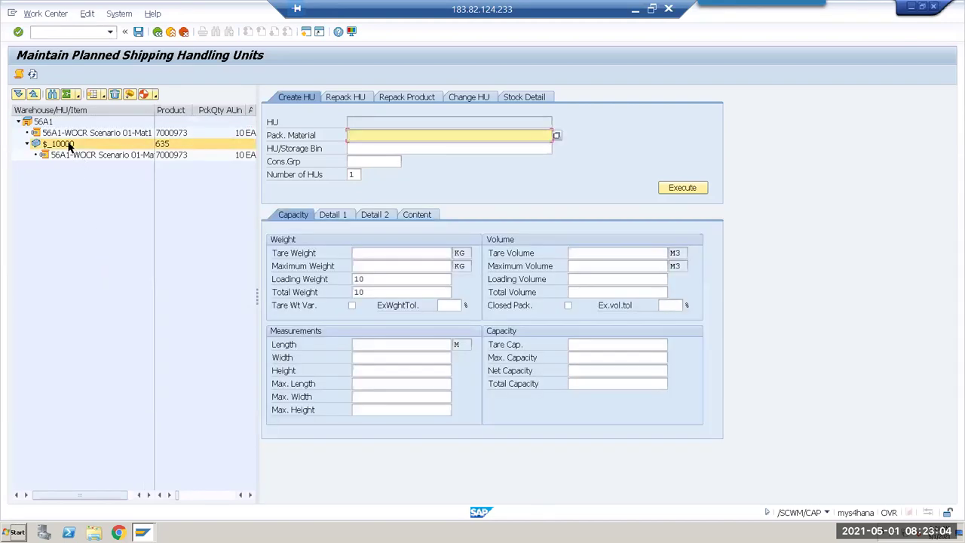
double_click(88, 132)
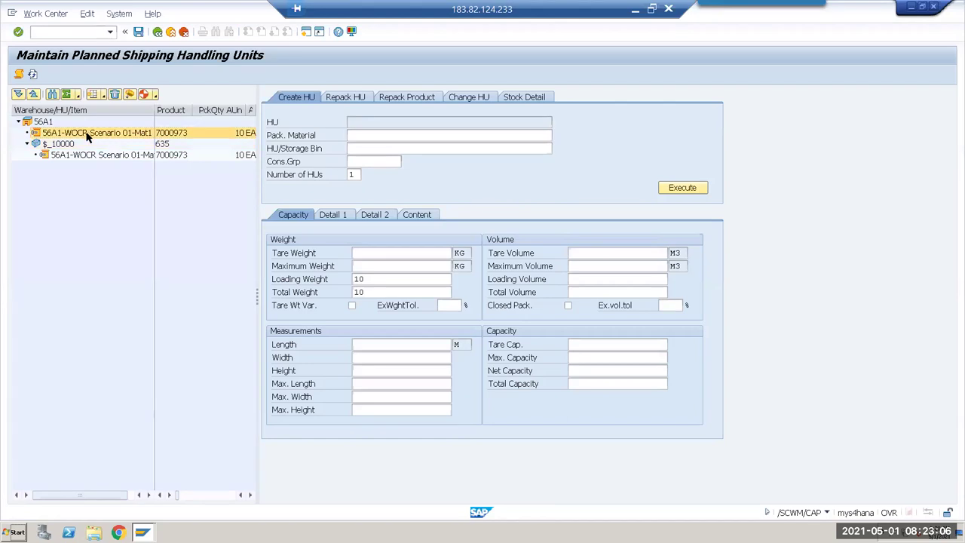
double_click(67, 145)
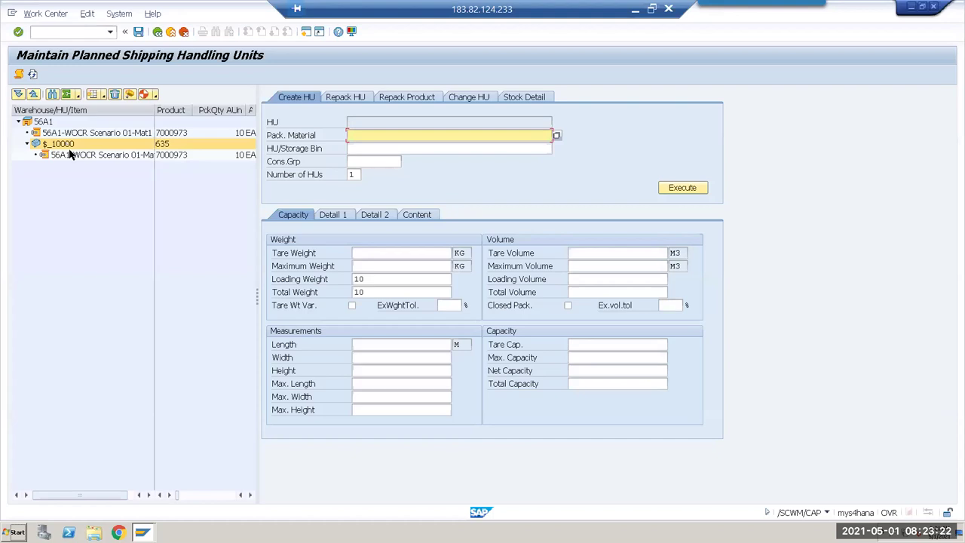
left_click(70, 156)
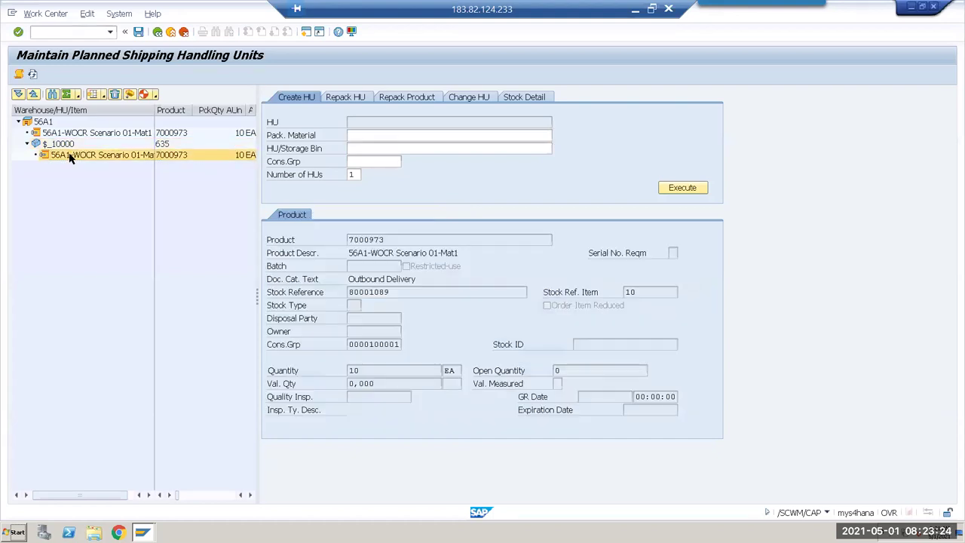
left_click(63, 147)
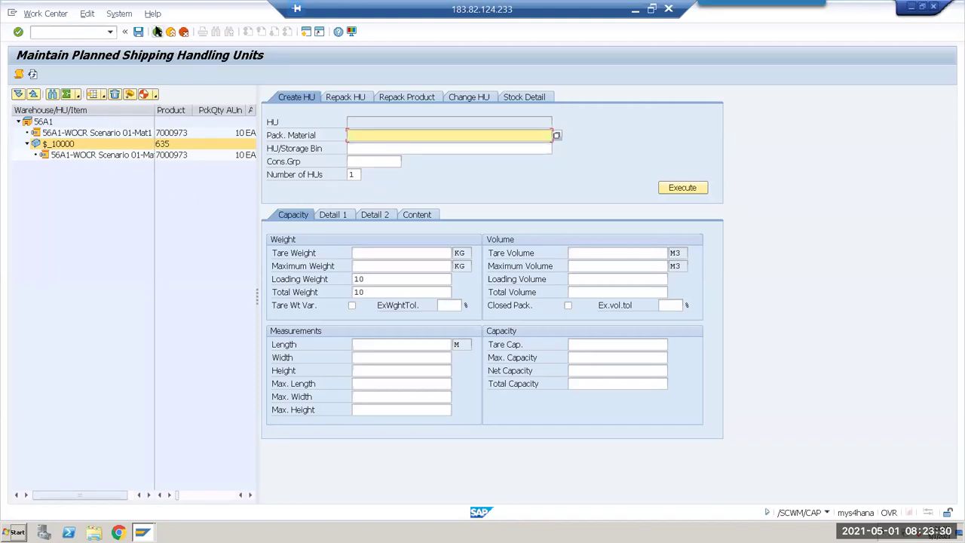
left_click(158, 32)
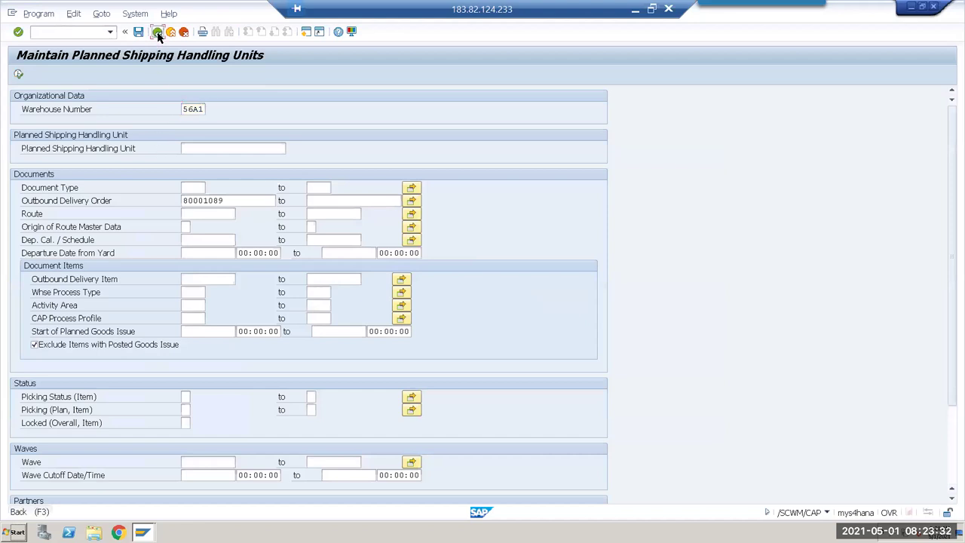
left_click(158, 32)
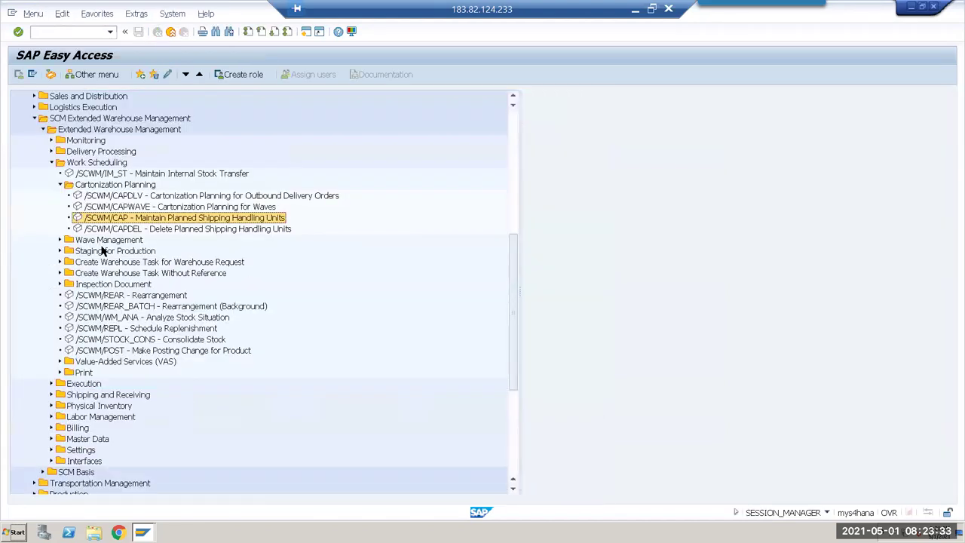
- Reopen /SCWM/CAP and load all planned shipping handling units for warehouse 56A1 without a delivery order restriction
double_click(167, 219)
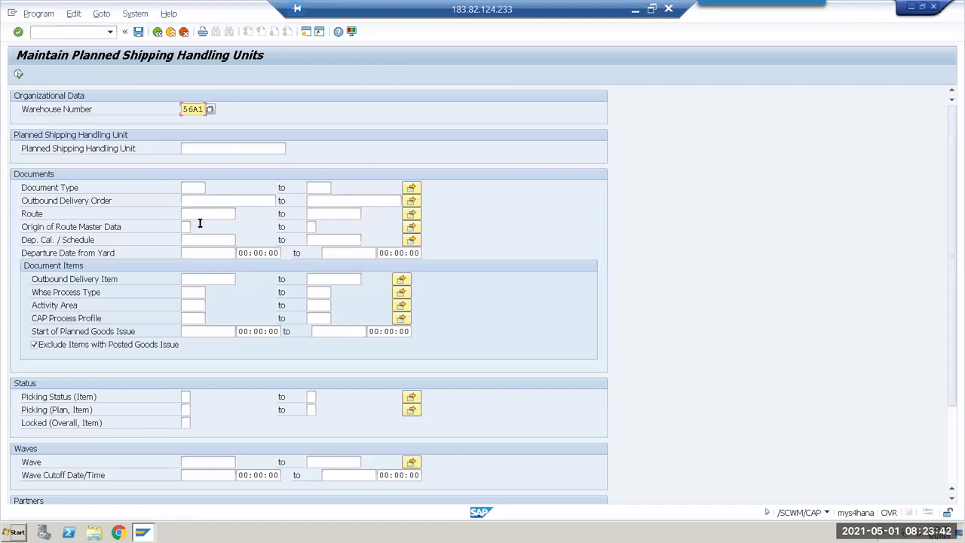
left_click(20, 74)
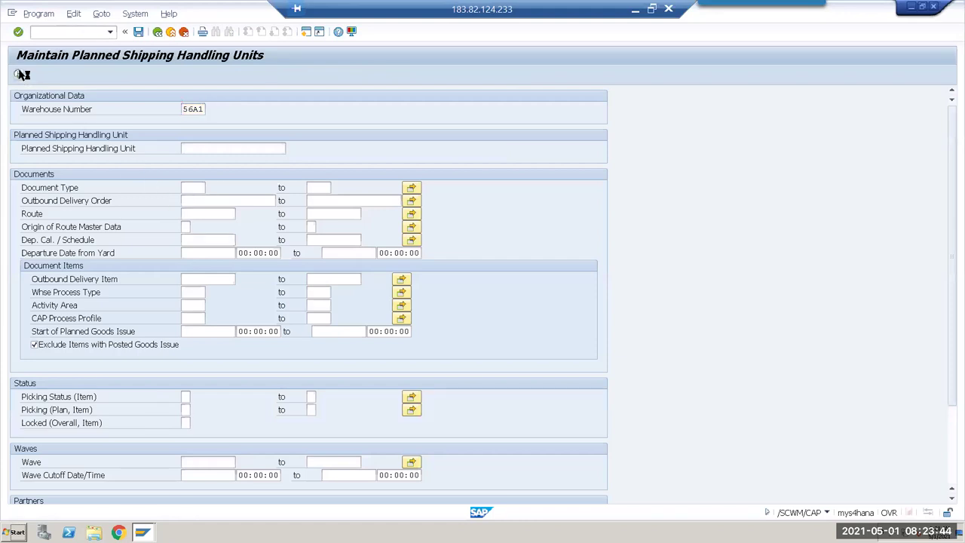
left_click(201, 230)
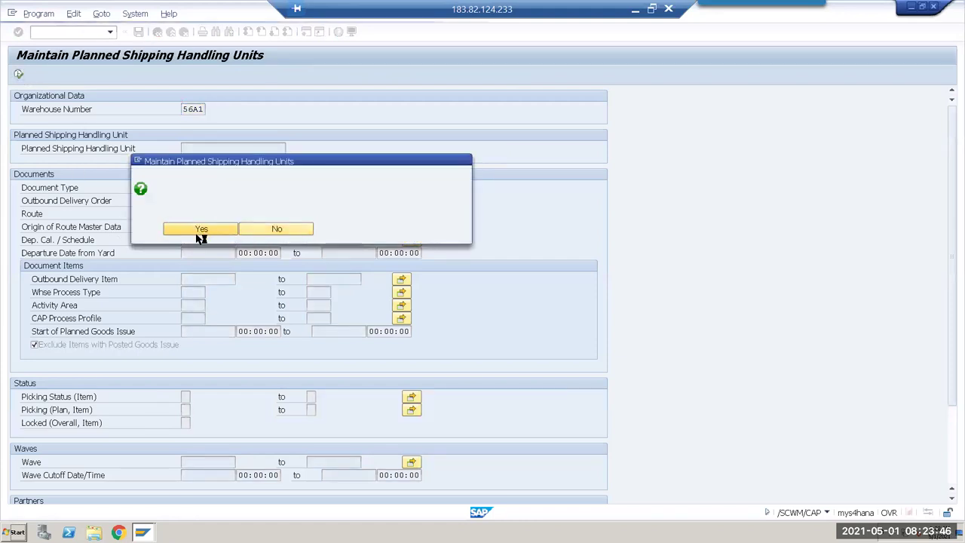
- Show the product details of the item directly under warehouse 56A1 and check its stock reference
left_click(78, 133)
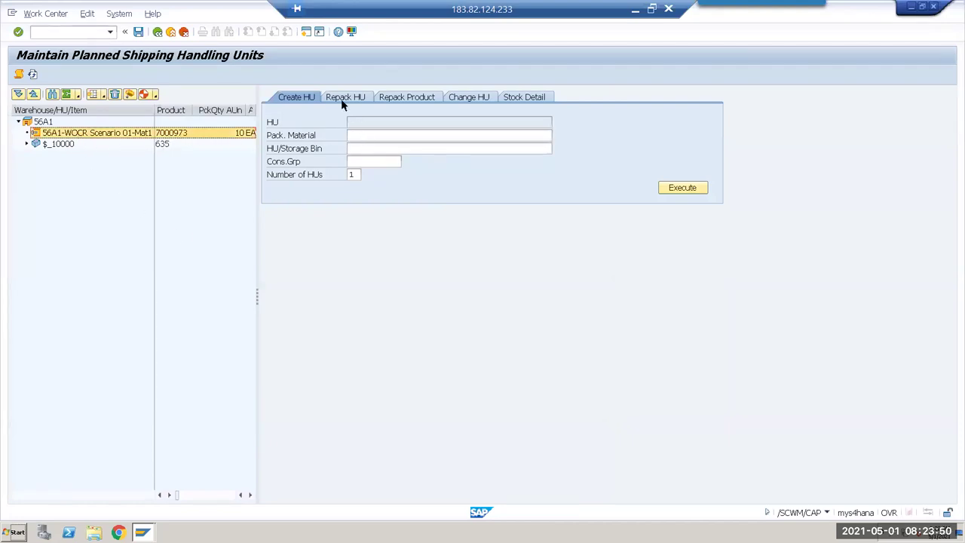
double_click(121, 136)
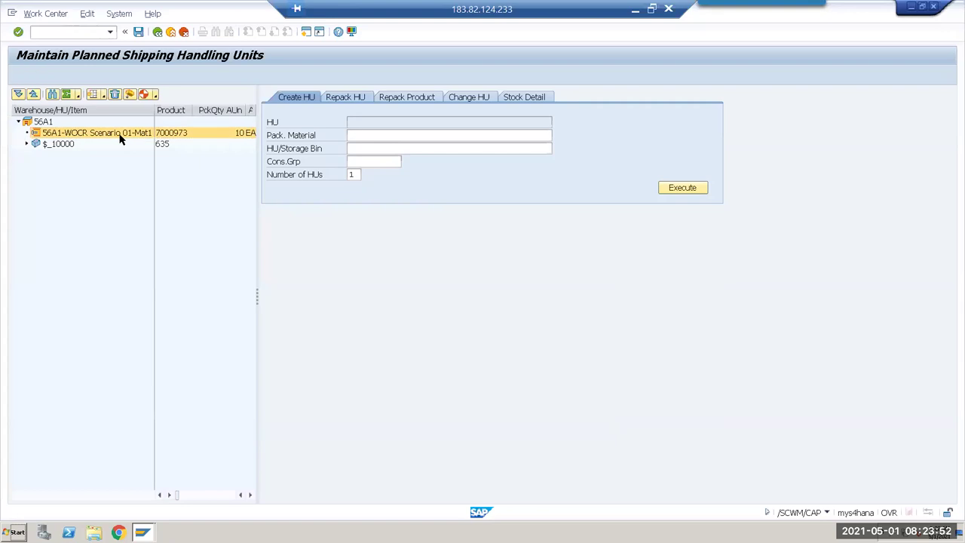
left_click_drag(392, 299, 351, 295)
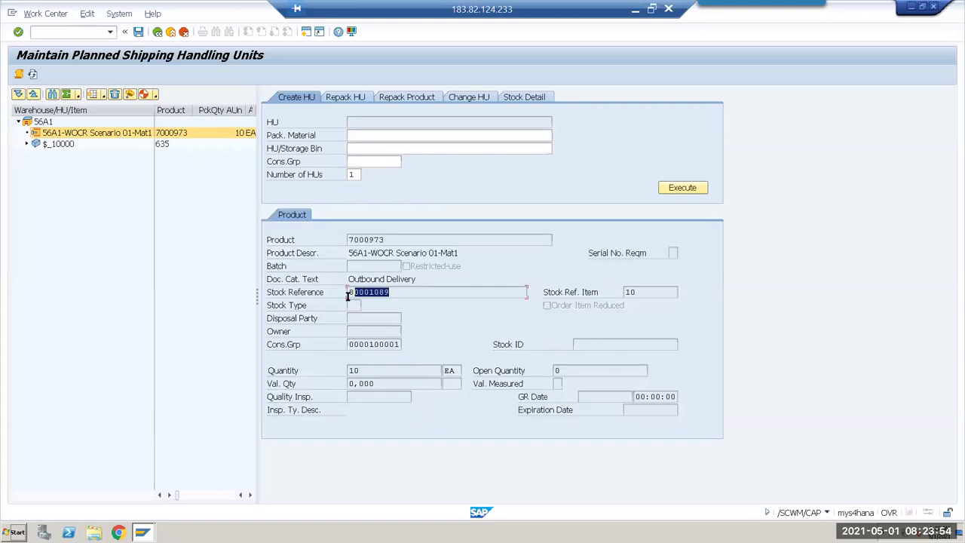
left_click(350, 293)
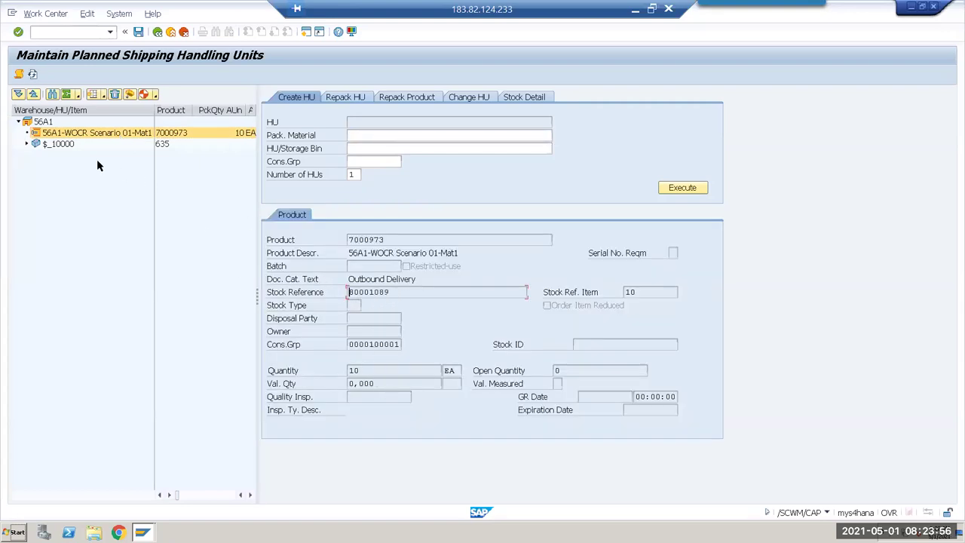
- Select planned handling unit $_10000 under warehouse 56A1, and return to SAP Easy Access
left_click(60, 144)
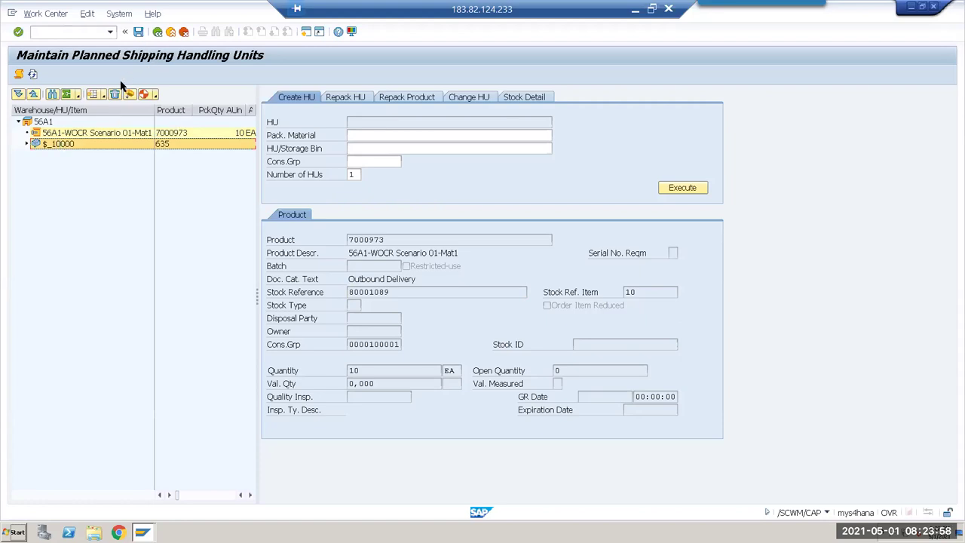
left_click(155, 32)
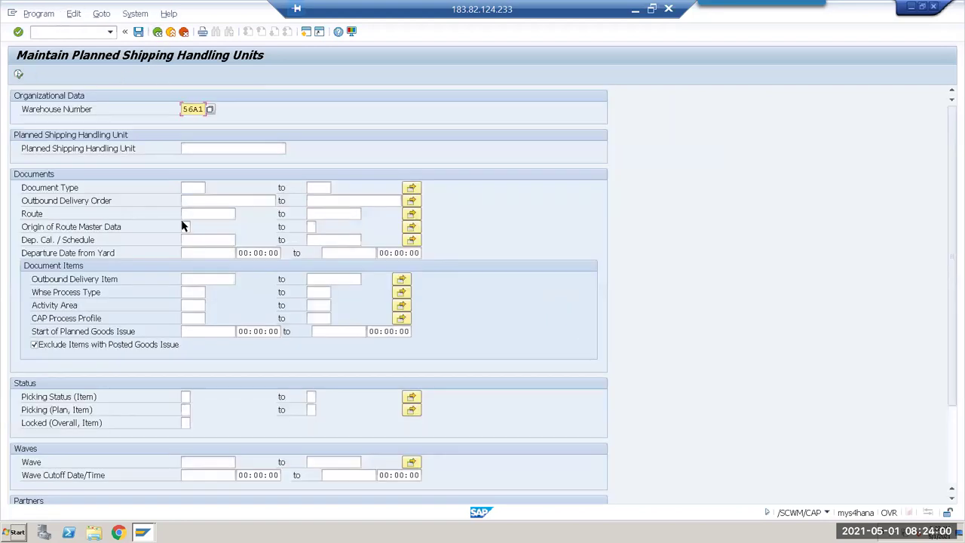
left_click(155, 33)
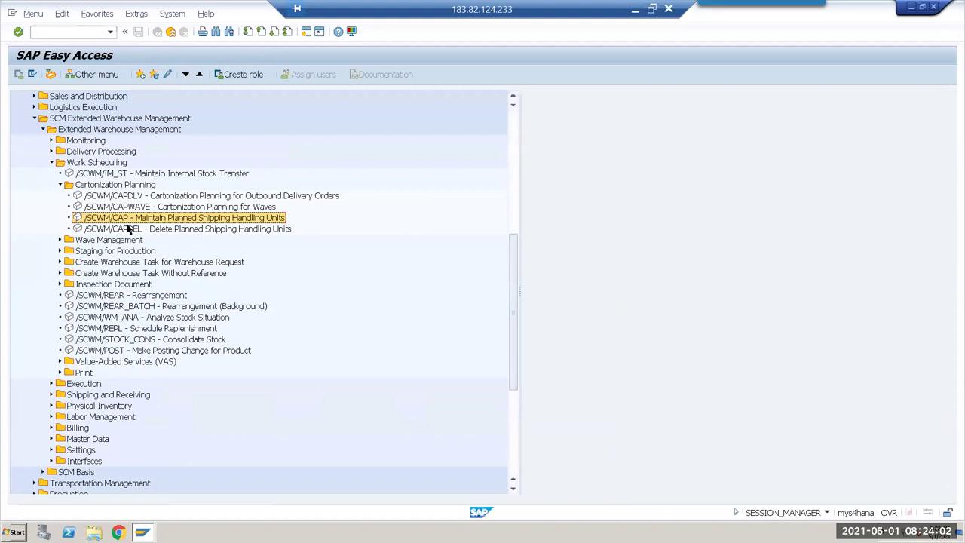
- Run /SCWM/CAPDEL for warehouse 56A1 with simulation turned off, confirm the deletion run, and return from the log to the selection
double_click(128, 230)
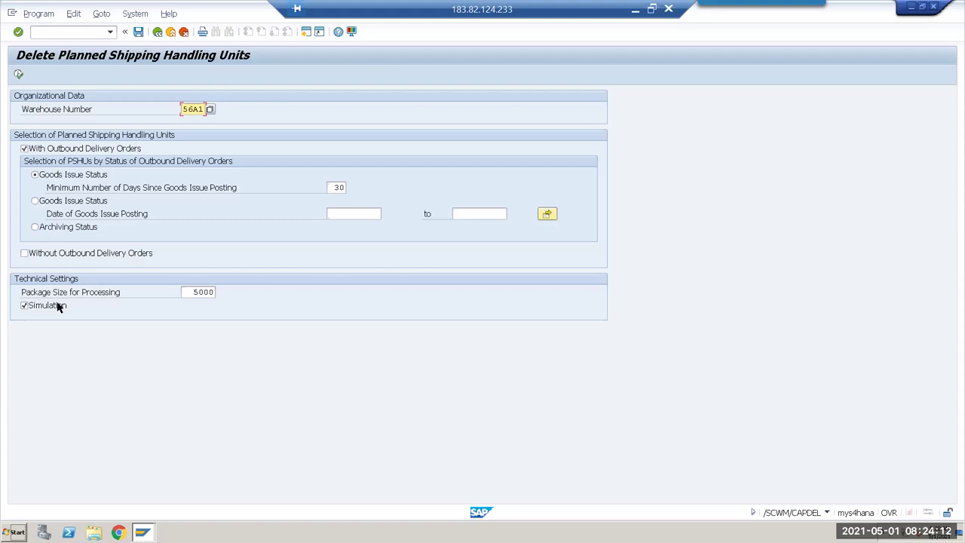
left_click(25, 306)
left_click(20, 75)
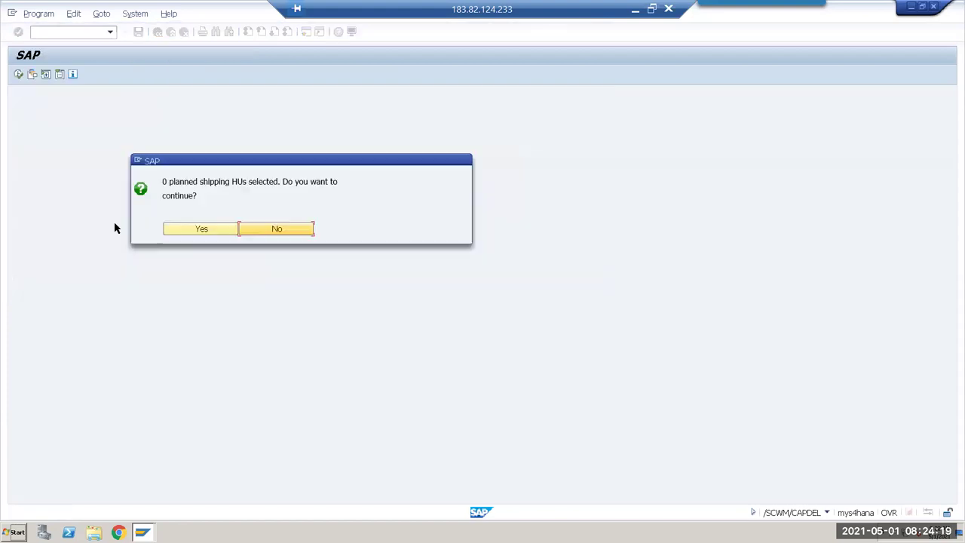
left_click(199, 229)
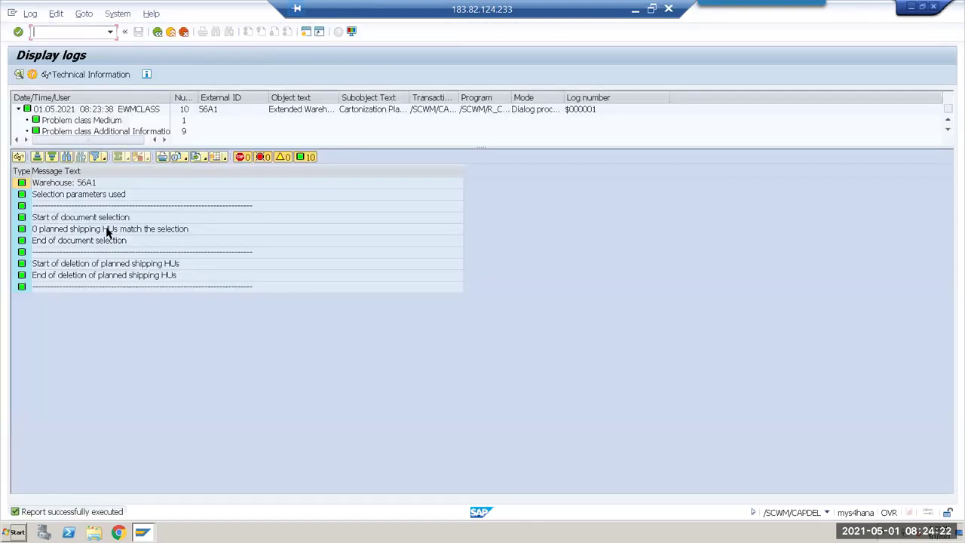
left_click(156, 32)
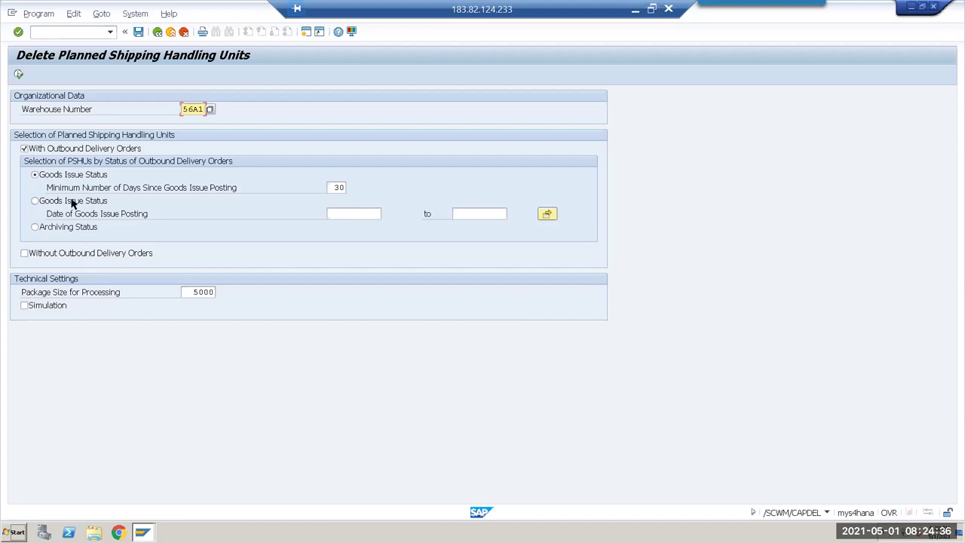
- Rerun the deletion with the goods issue status option based on minimum days since posting, confirm it, and return to SAP Easy Access
left_click(72, 174)
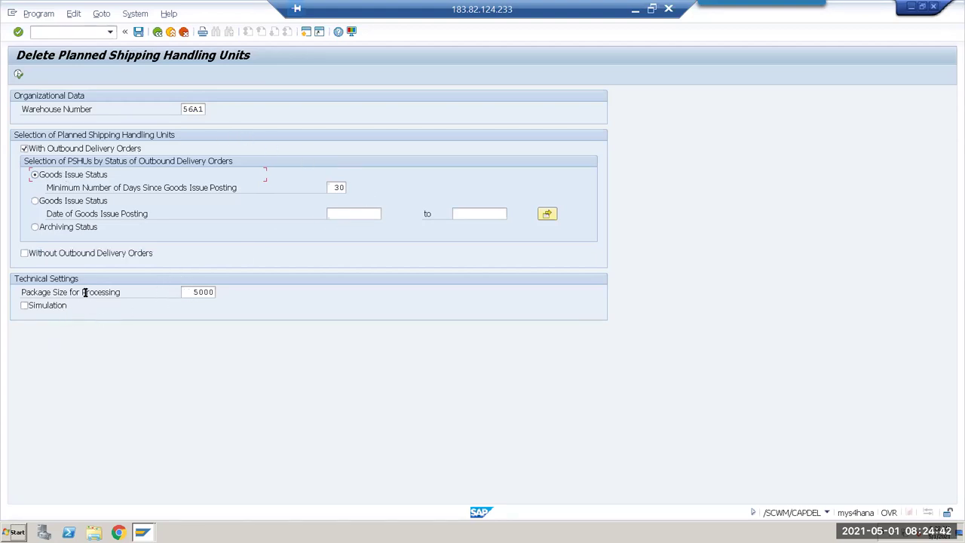
left_click(18, 75)
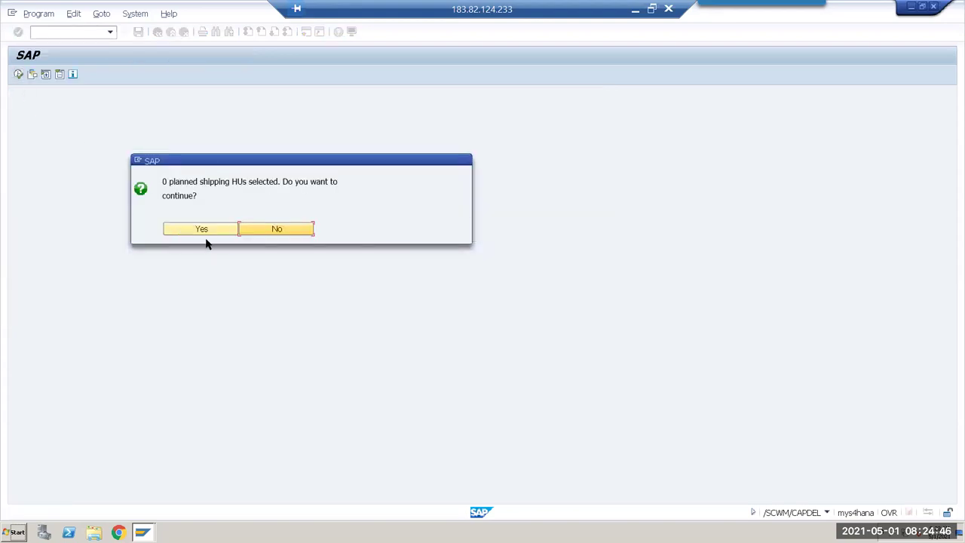
left_click(210, 229)
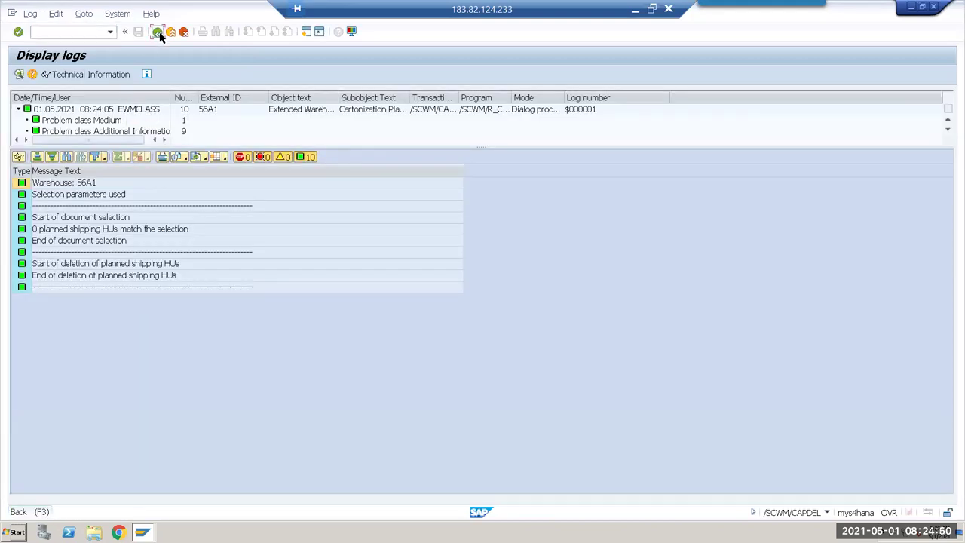
left_click(158, 32)
left_click(156, 32)
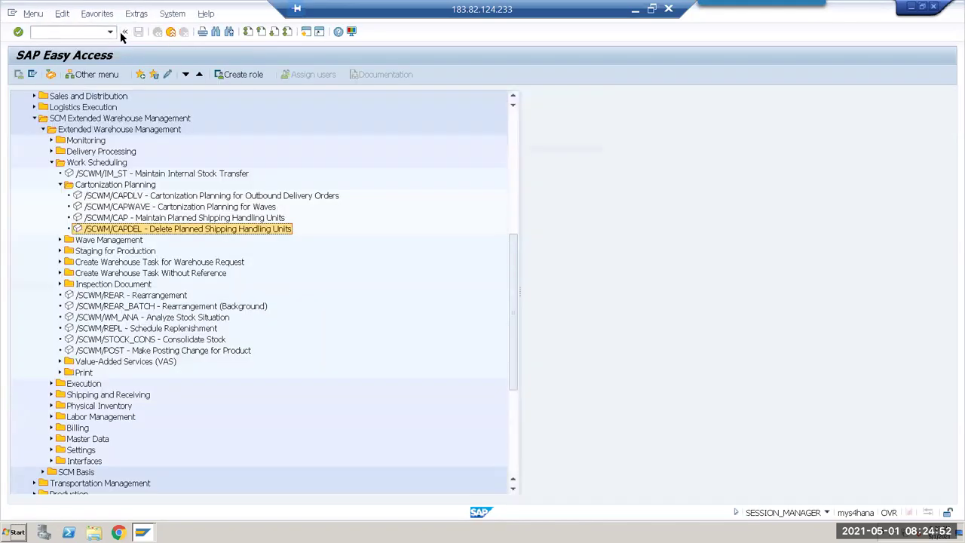
- Run /SCWM/CAPDLV in creation mode for the outbound delivery order, entering its number, and return to SAP Easy Access after checking the log
double_click(136, 195)
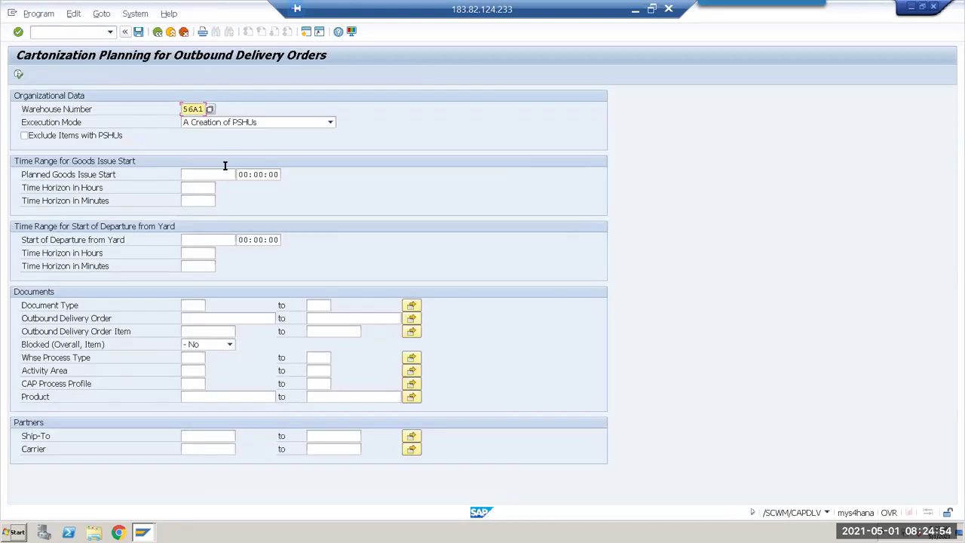
left_click(201, 177)
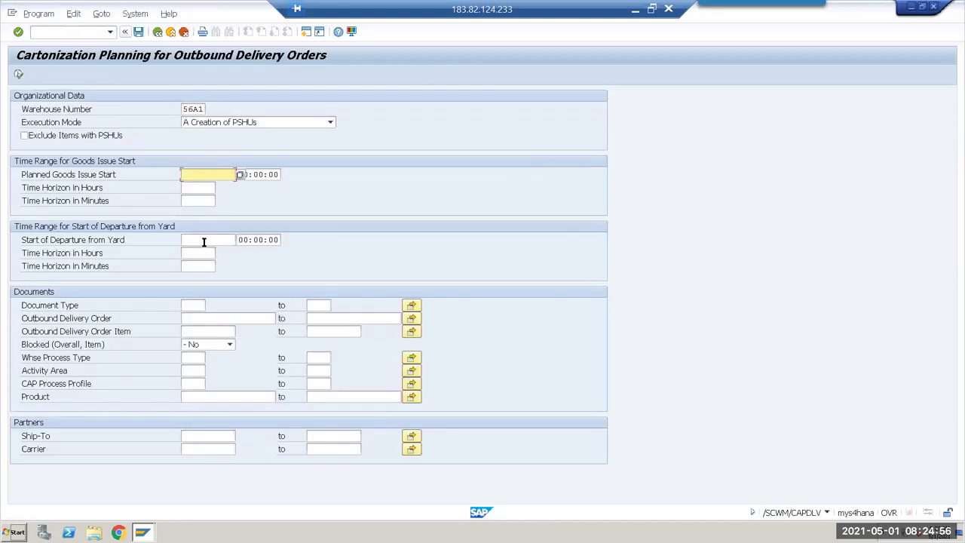
left_click(204, 242)
left_click(208, 318)
type("80001089")
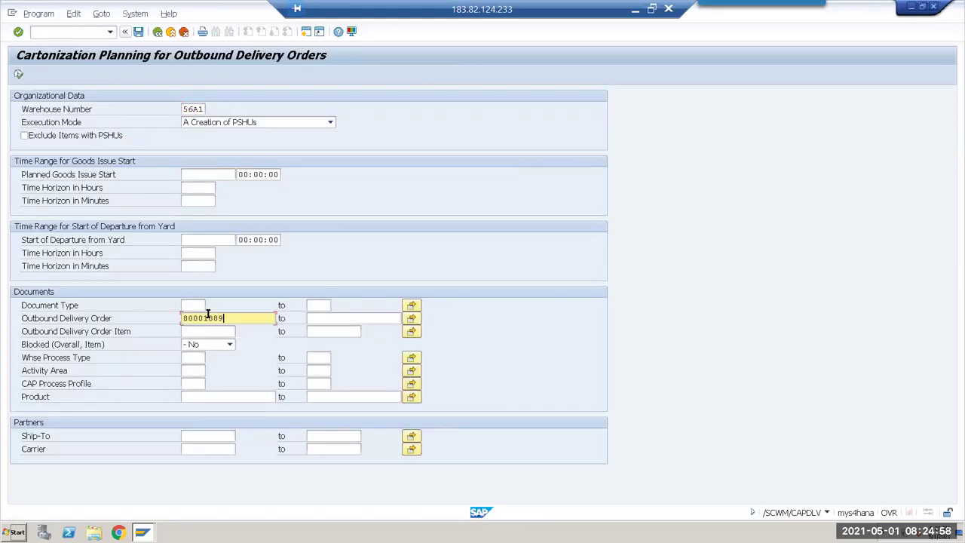
left_click(18, 74)
left_click(202, 229)
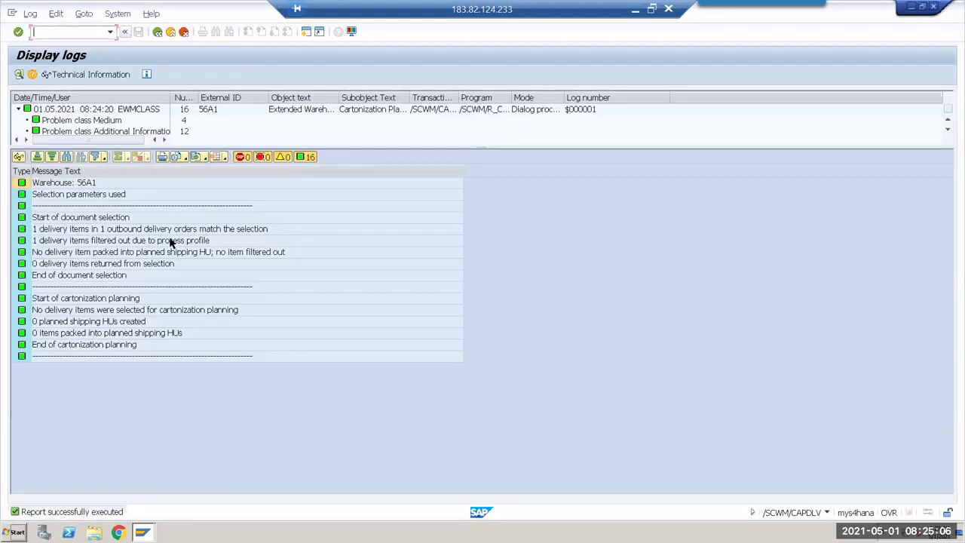
left_click(157, 31)
left_click(156, 32)
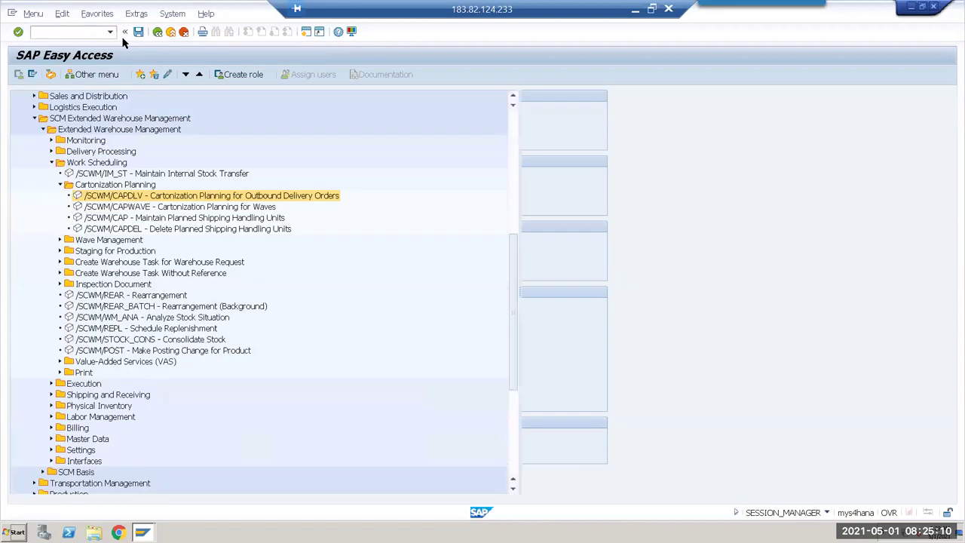
- Open the warehouse management monitor with /n/scwm/mon for warehouse 56A1, using monitor SAP
left_click(111, 32)
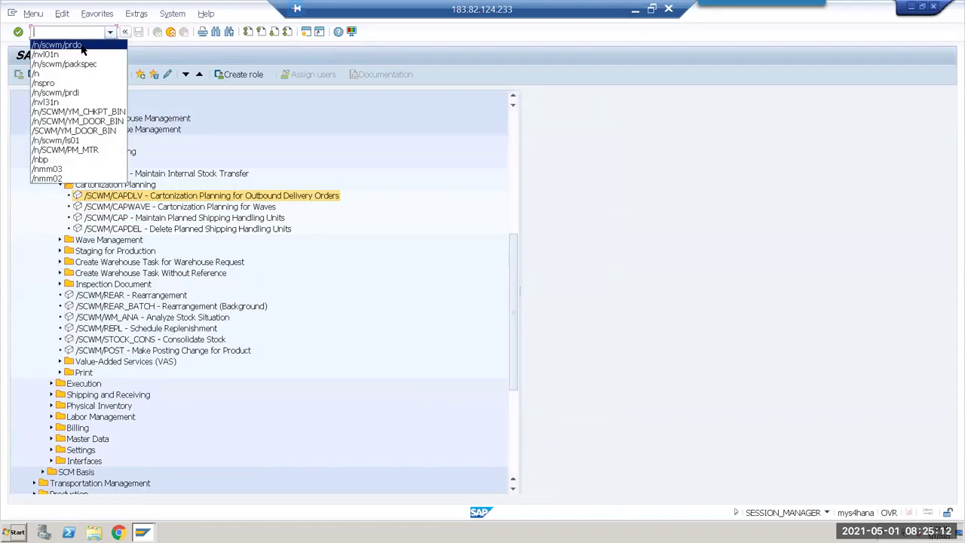
left_click(85, 43)
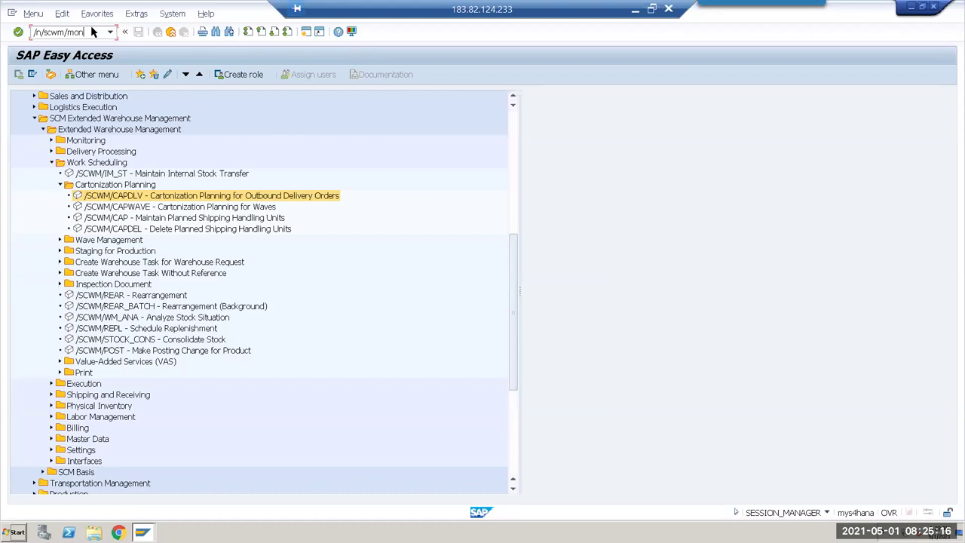
key("Return")
key("Delete")
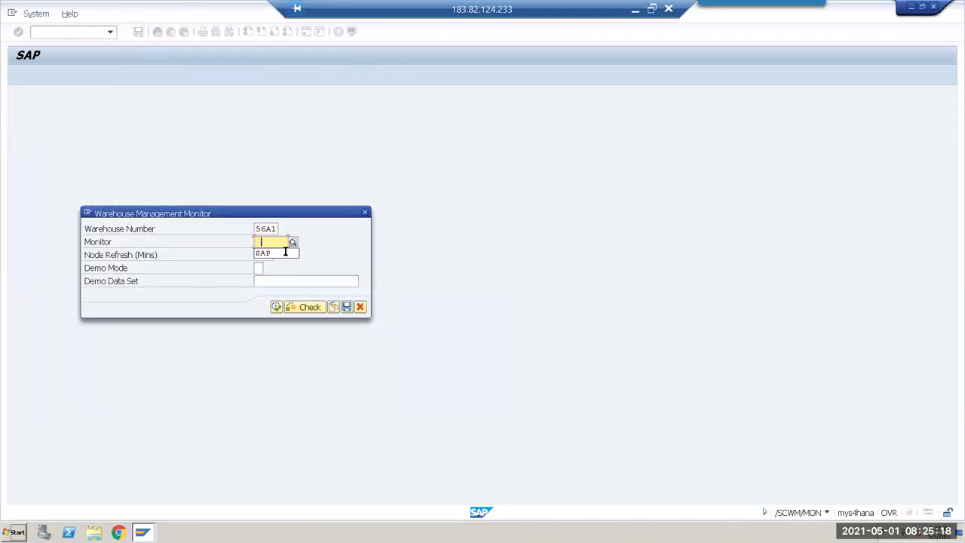
left_click(269, 253)
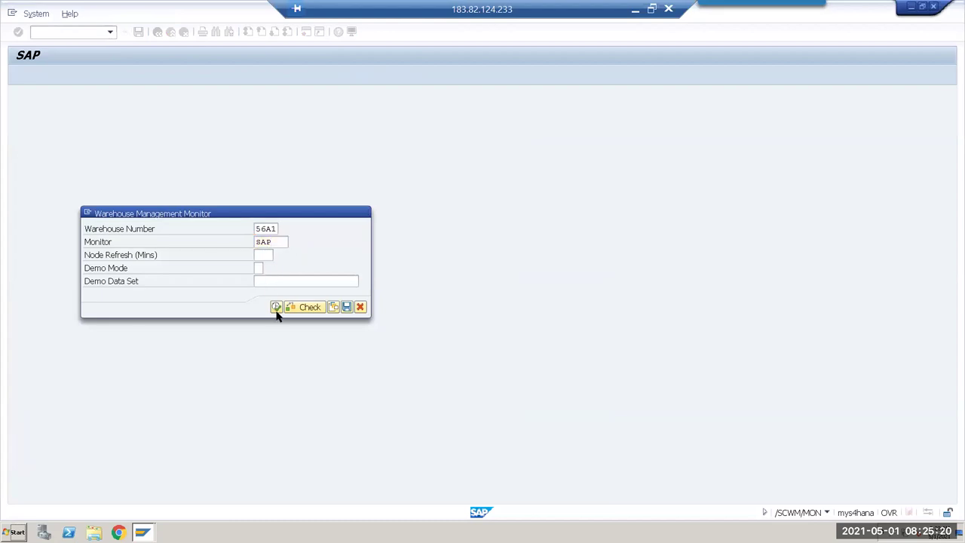
left_click(276, 307)
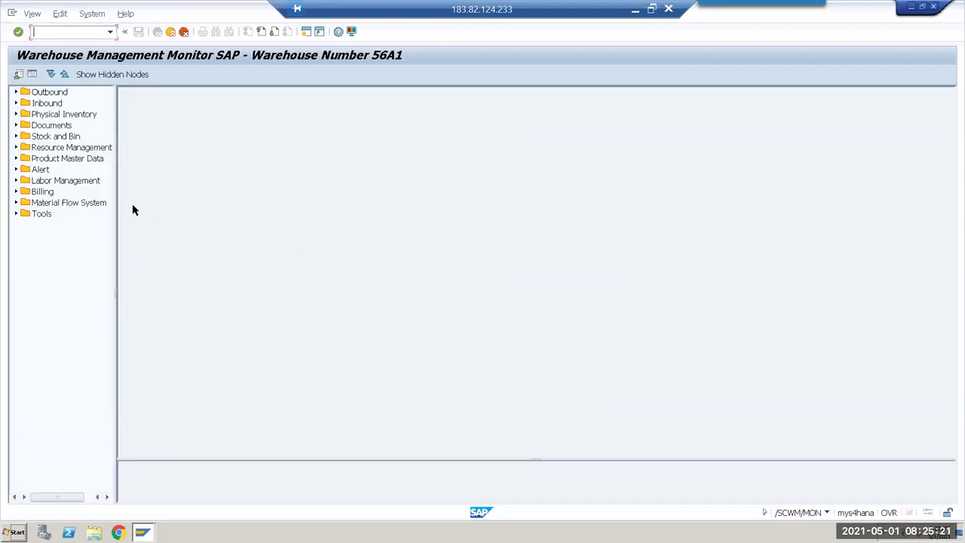
- List the planned shipping handling units among the outbound documents, entering the outbound delivery order number as the selection
left_click(16, 91)
left_click(23, 103)
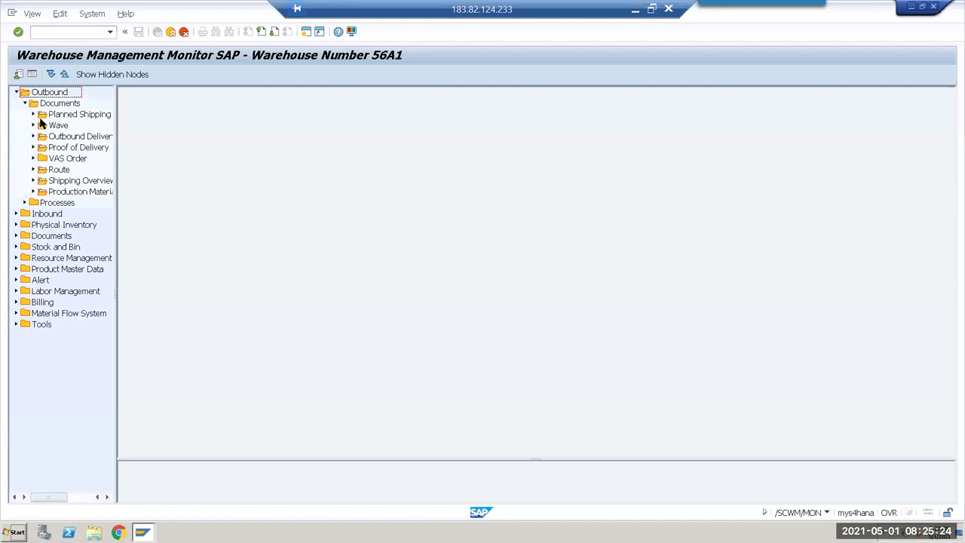
double_click(88, 117)
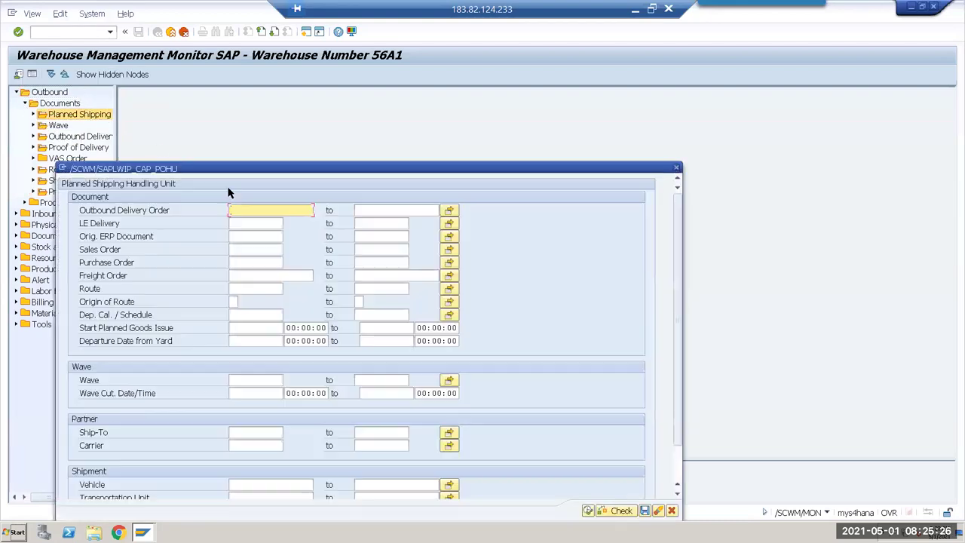
type("80001089")
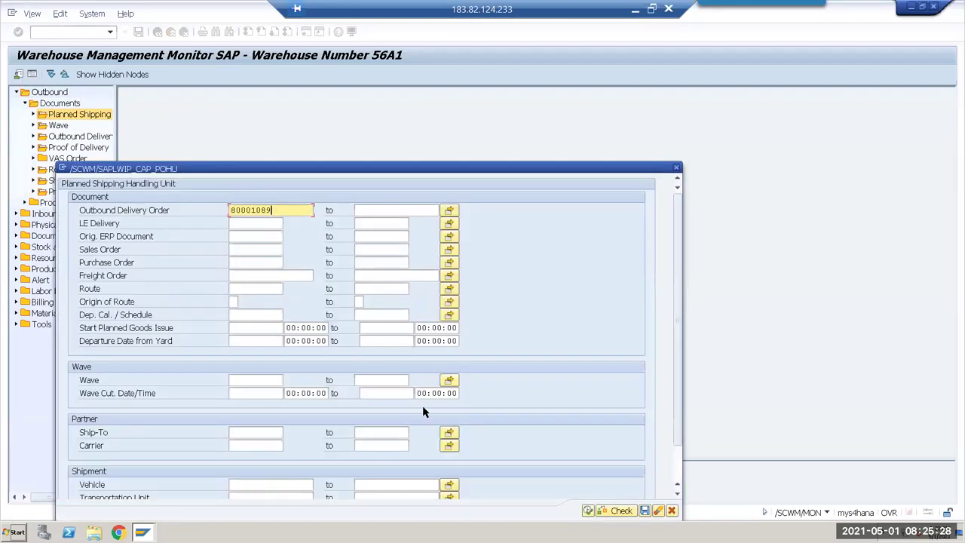
key("Return")
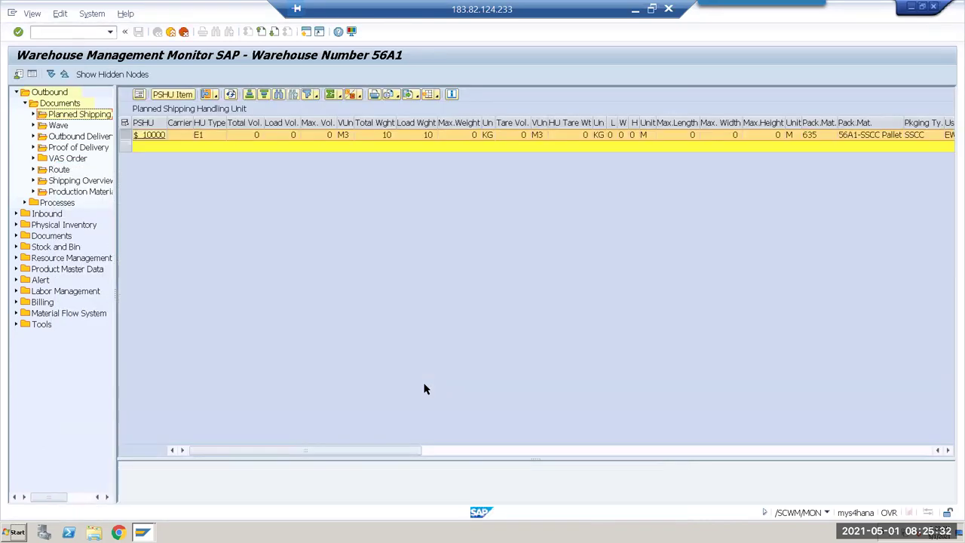
- Display planned shipping handling unit $_10000 from the monitor list, and return to the monitor
left_click(214, 96)
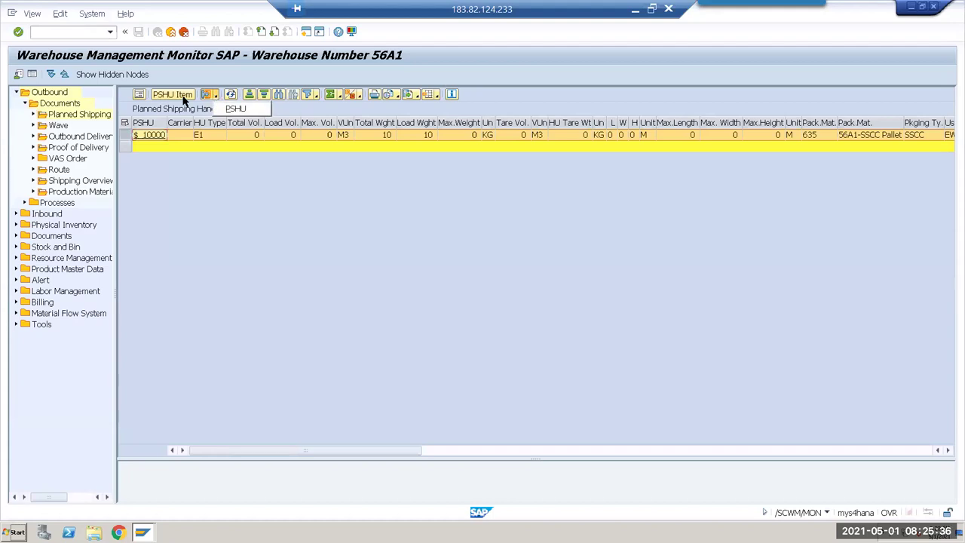
left_click(242, 98)
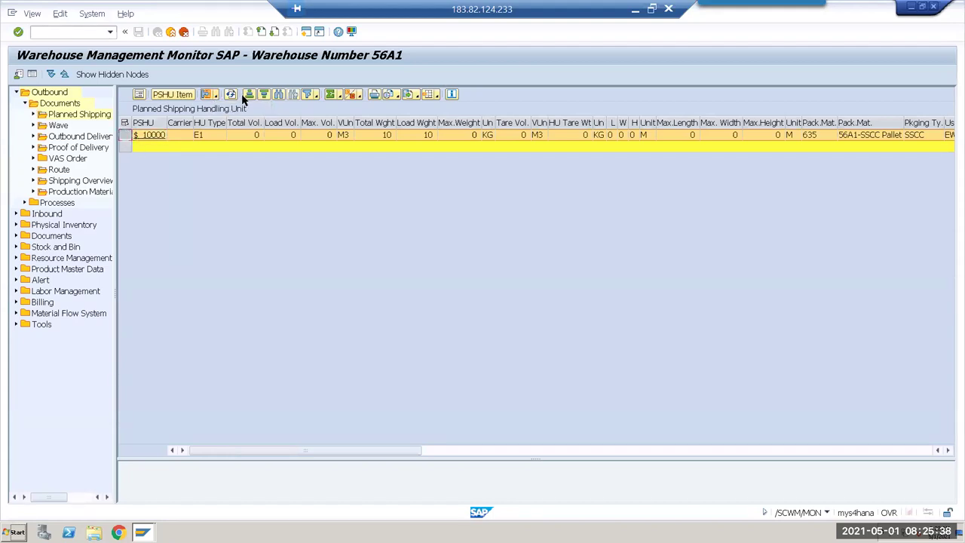
left_click(215, 96)
left_click(217, 95)
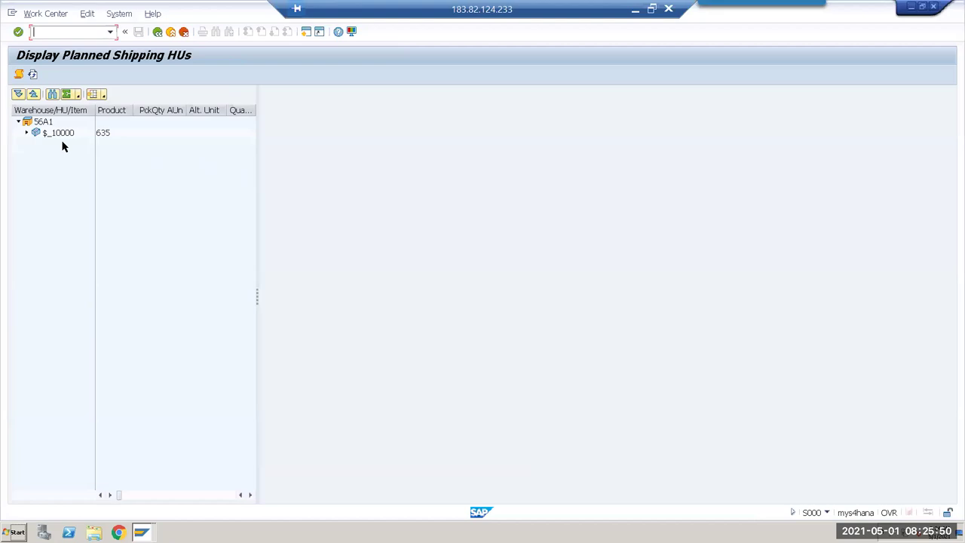
left_click(62, 134)
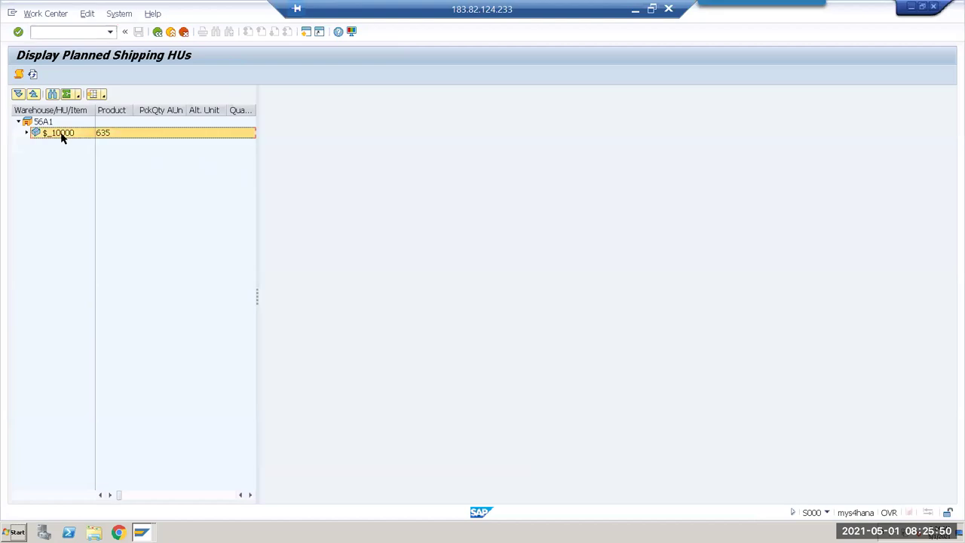
left_click(158, 32)
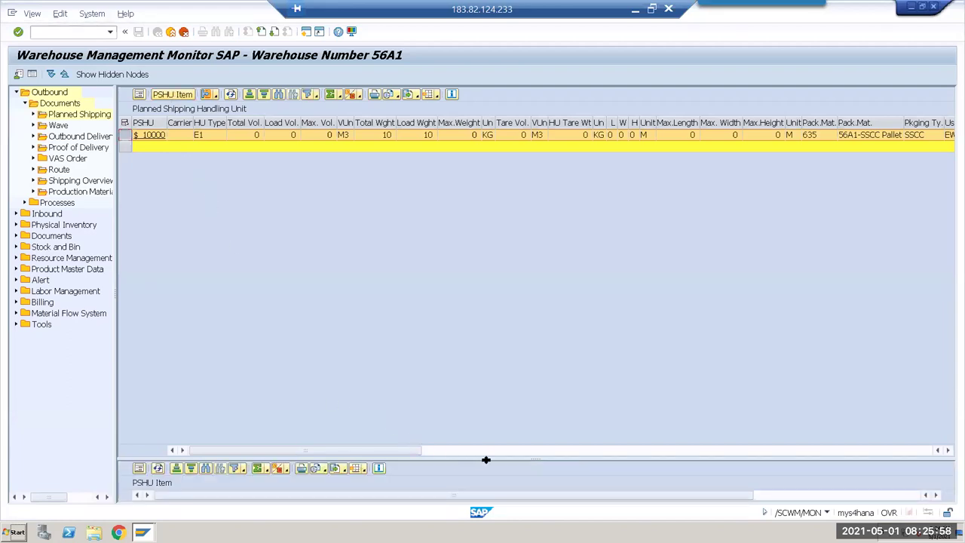
- Enlarge the PSHU item list to examine the contents of $_10000, and return to SAP Easy Access
left_click_drag(489, 459, 470, 191)
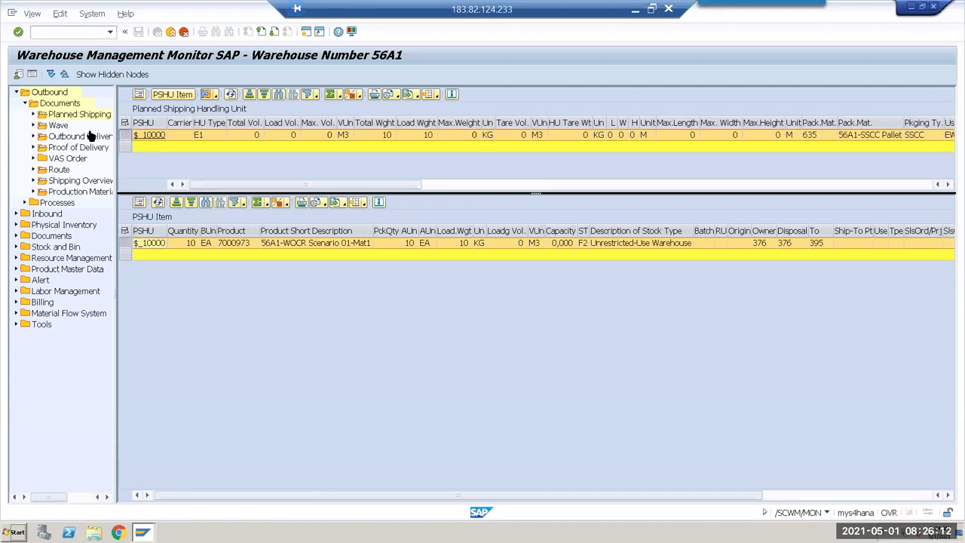
left_click(174, 34)
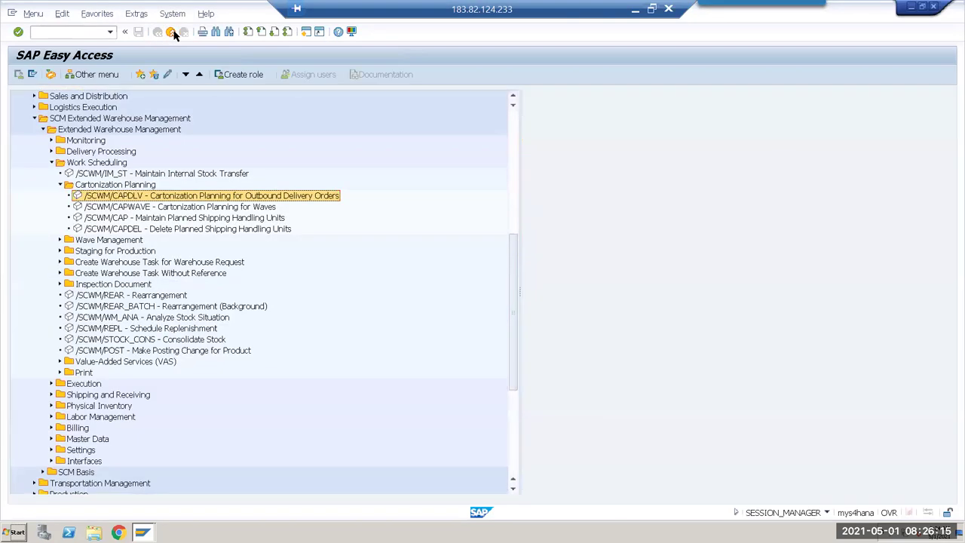
- Reopen /SCWM/CAPDEL and try the selection with the outbound delivery orders option off, restoring that option
double_click(173, 229)
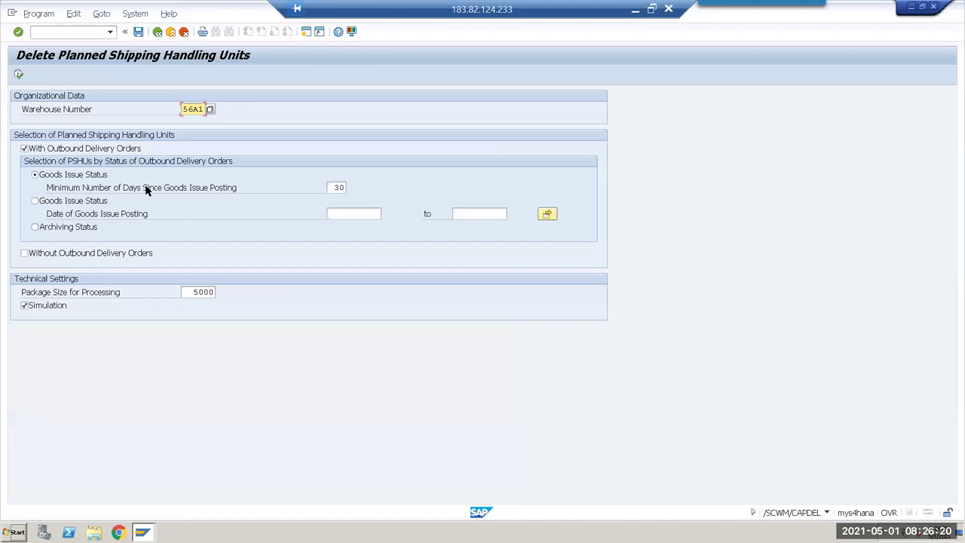
left_click(55, 150)
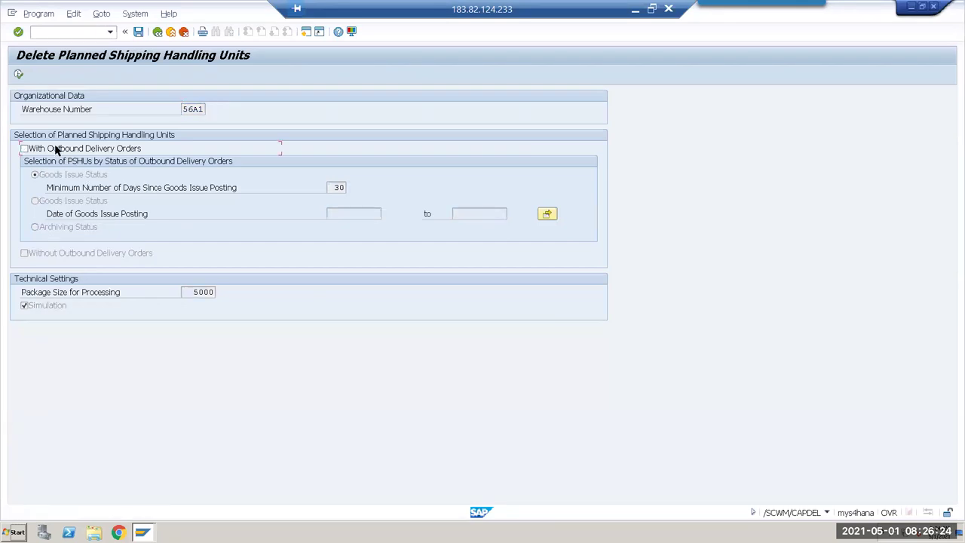
key("F8")
left_click(55, 150)
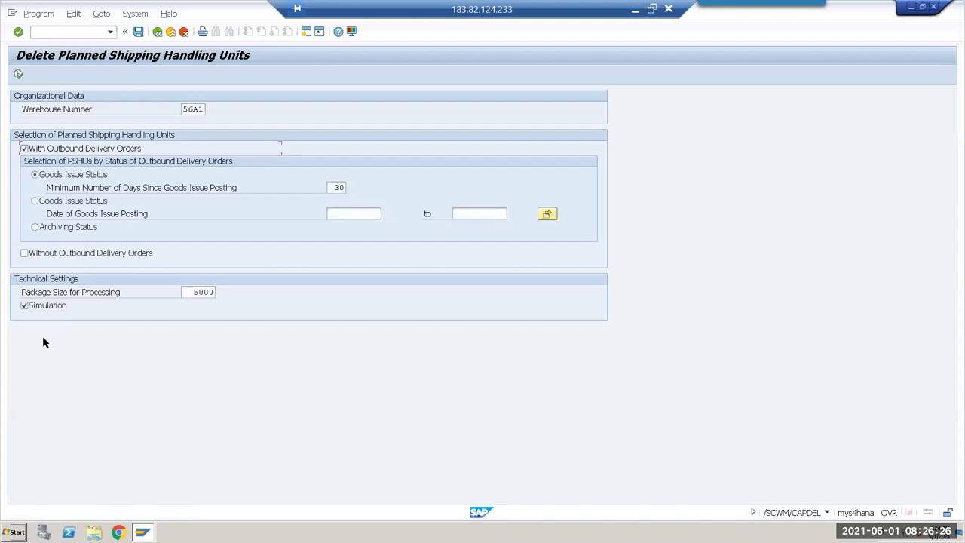
- Simulate the deletion of planned shipping handling units in warehouse 56A1, review the log, and return to SAP Easy Access
left_click(18, 74)
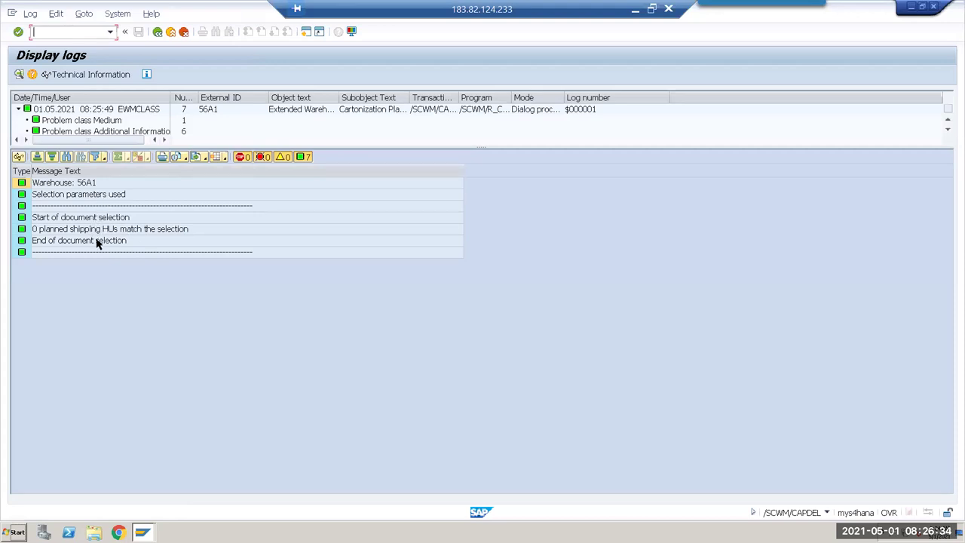
left_click(157, 31)
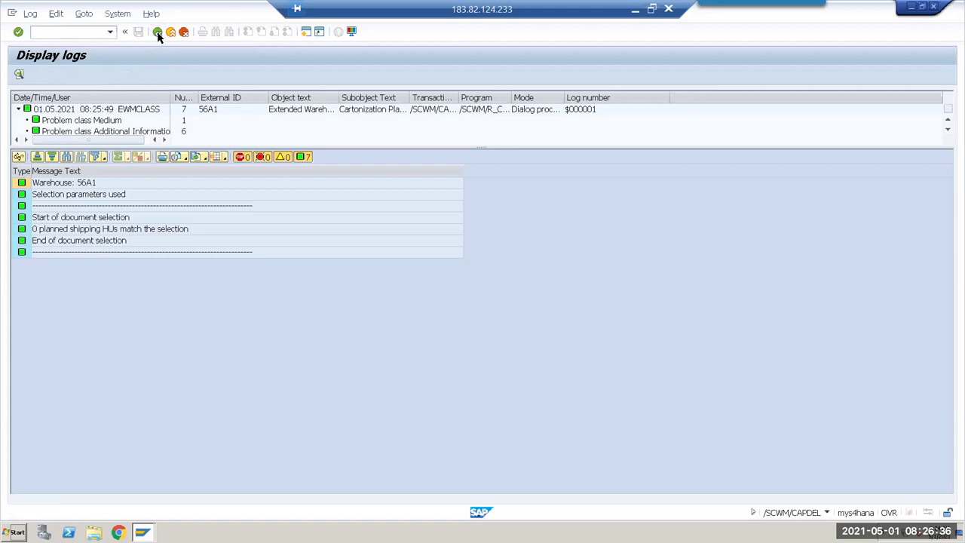
left_click(158, 32)
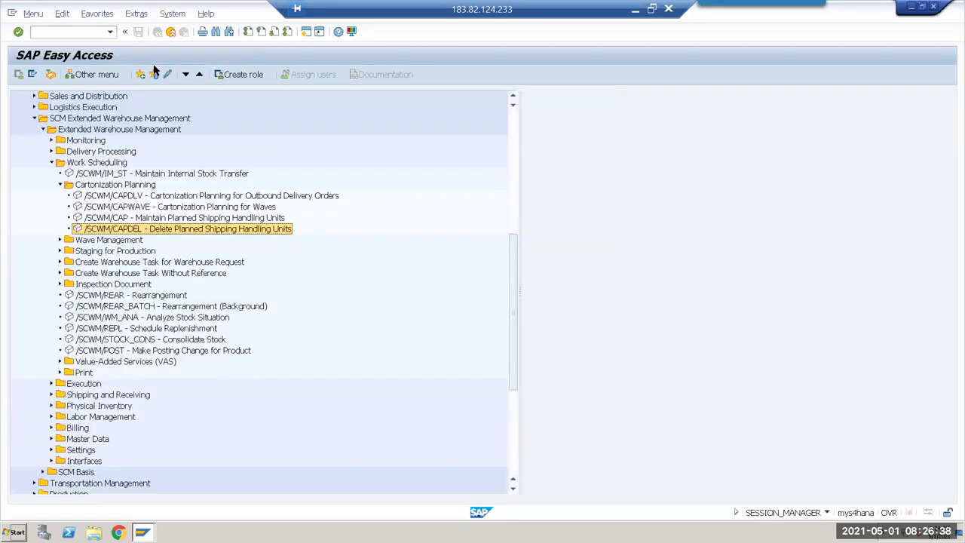
- Open /SCWM/CAP and list the planned shipping handling units of warehouse 56A1, entering the outbound delivery order number as the selection
double_click(161, 218)
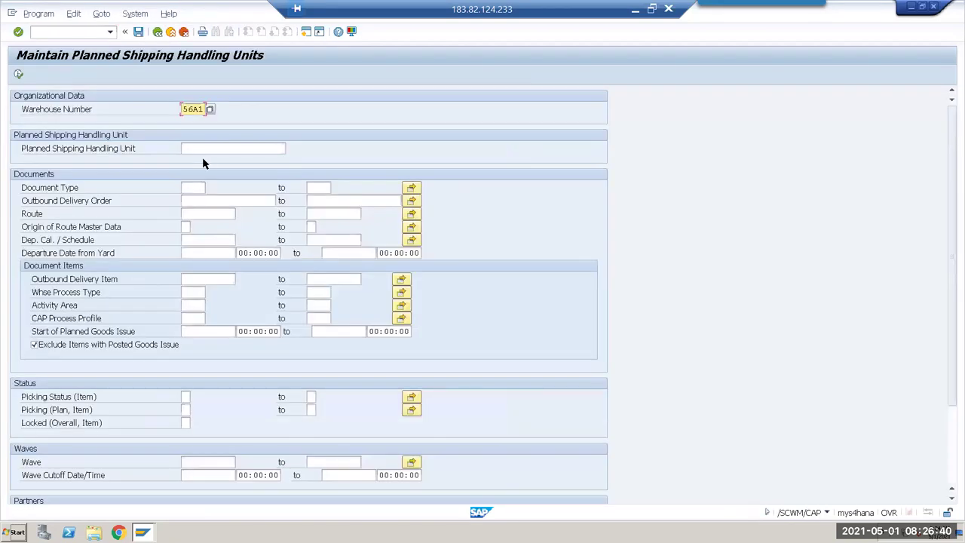
left_click(194, 203)
left_click(199, 212)
left_click(20, 74)
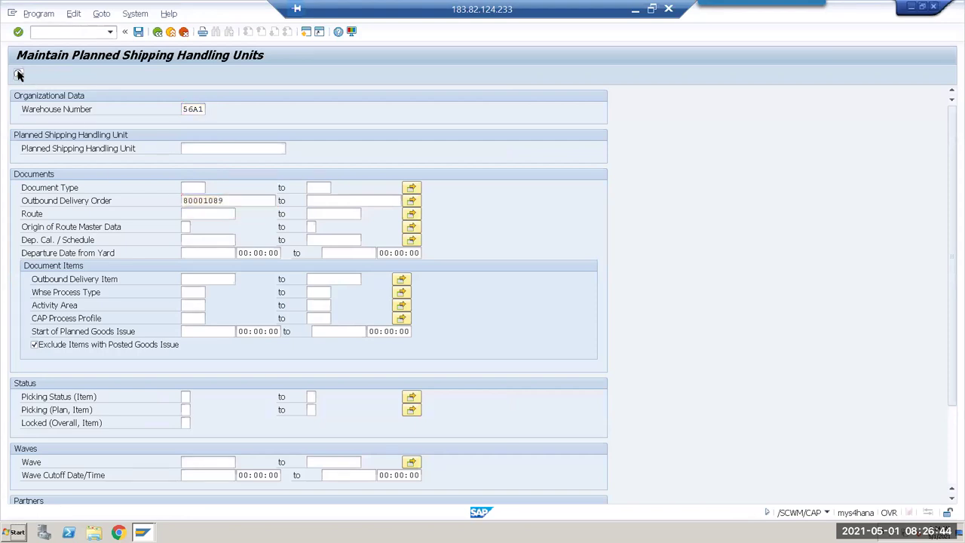
- Delete planned shipping handling unit $_10000 and save the deletion
left_click(62, 144)
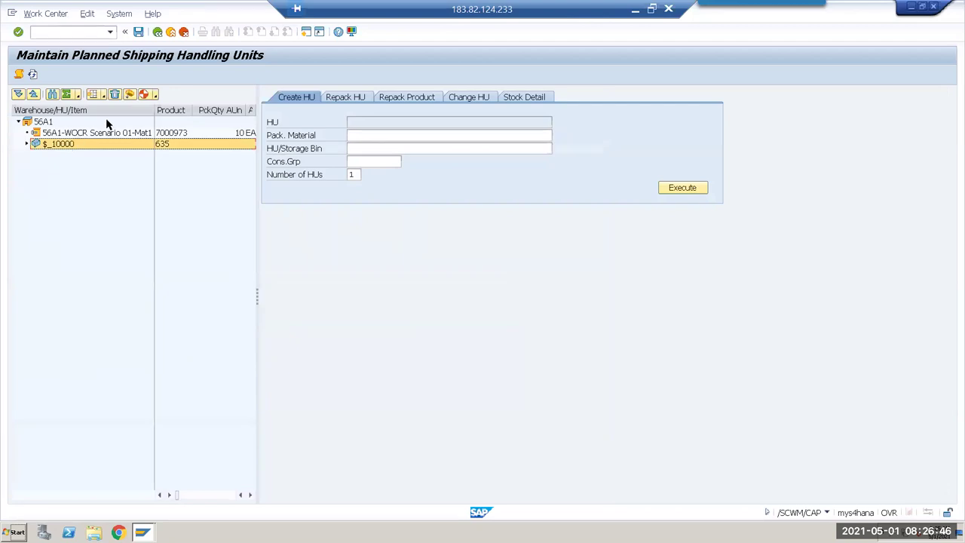
left_click(115, 95)
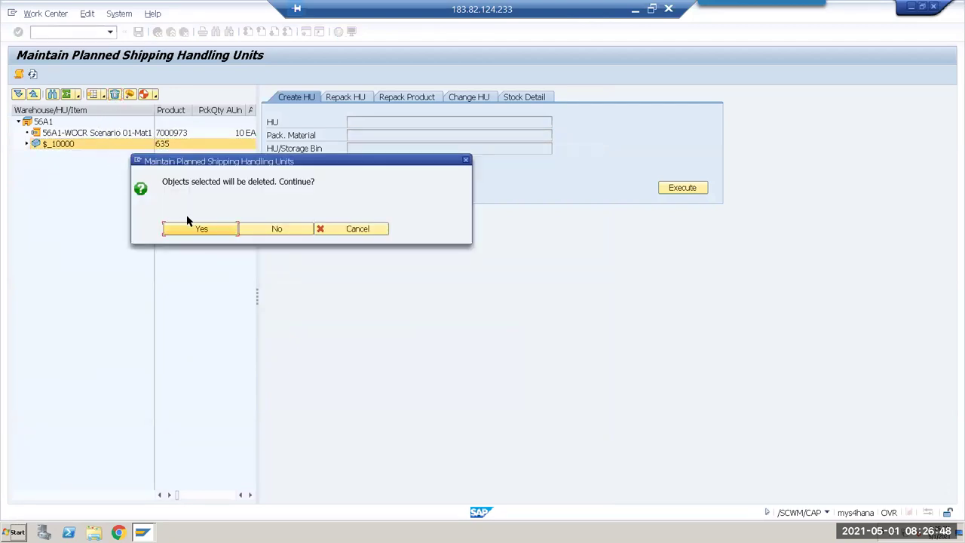
left_click(207, 231)
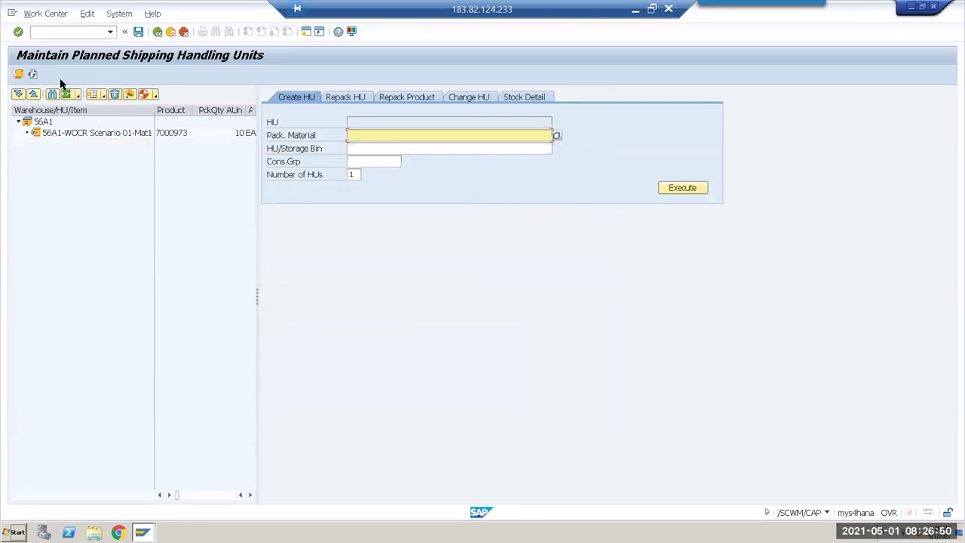
left_click(138, 32)
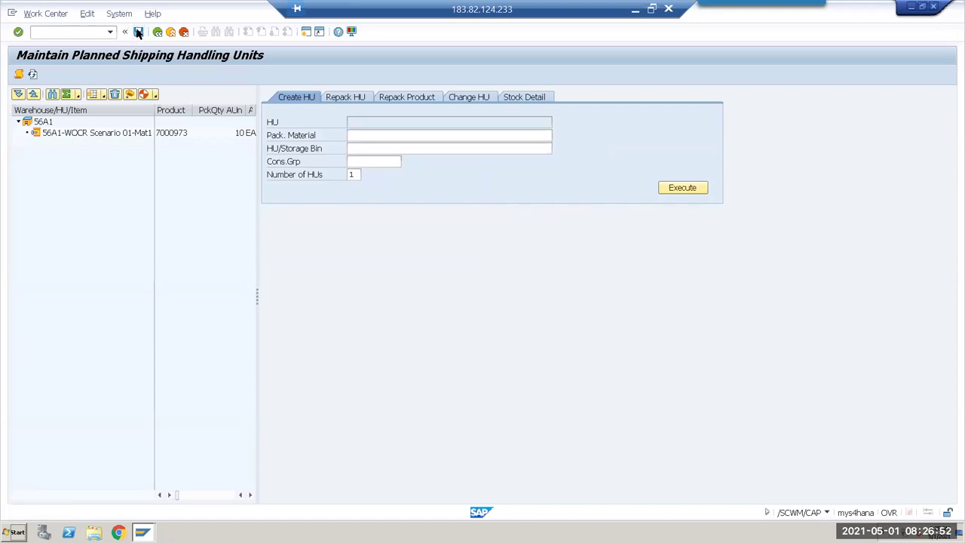
- Run automatic cartonization planning for the unpacked 56A1-WOCR Scenario 01-Mat1 item, and expand the newly planned handling unit
left_click(95, 132)
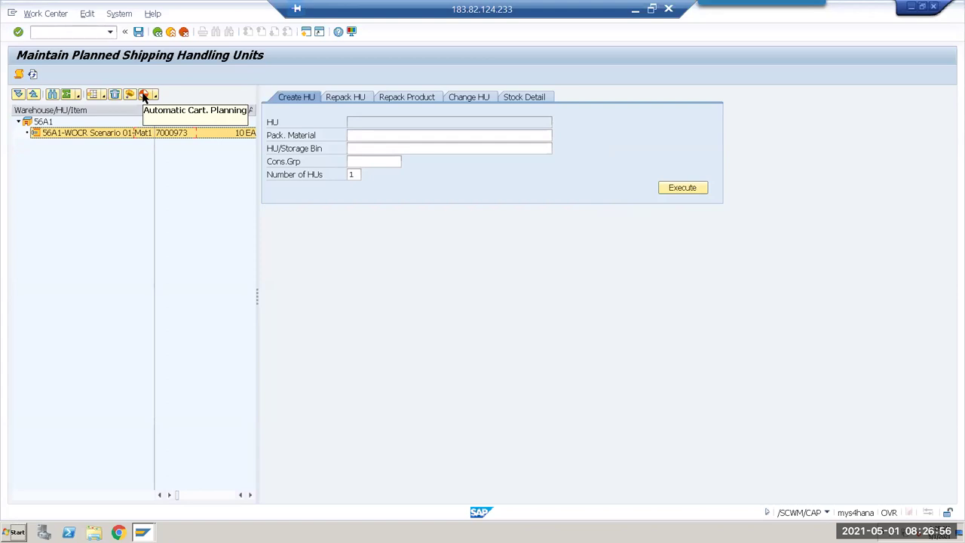
left_click(143, 96)
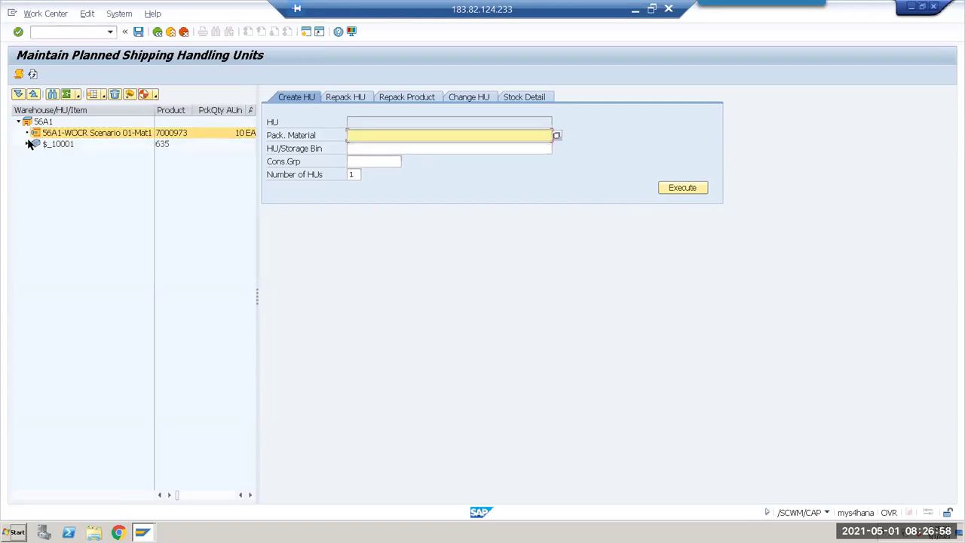
left_click(28, 144)
- Examine the cartonization planning log's messages on grouping, algorithm profiles and processing, and return to the handling unit maintenance
left_click(19, 74)
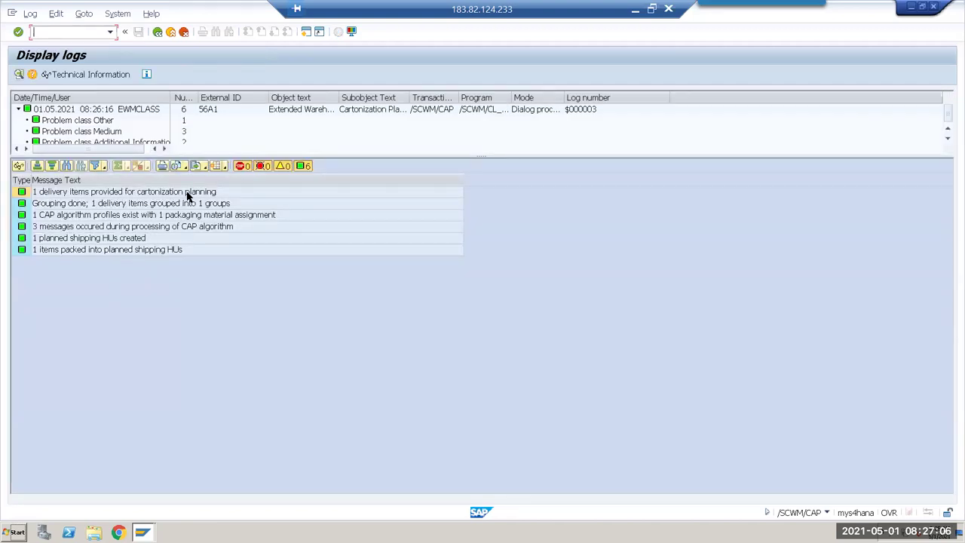
left_click(118, 206)
left_click(109, 215)
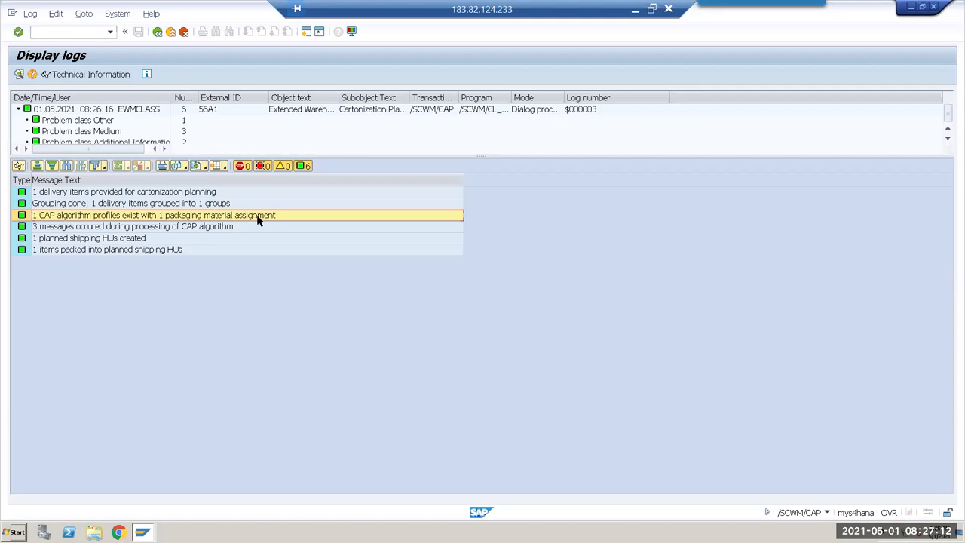
left_click(97, 228)
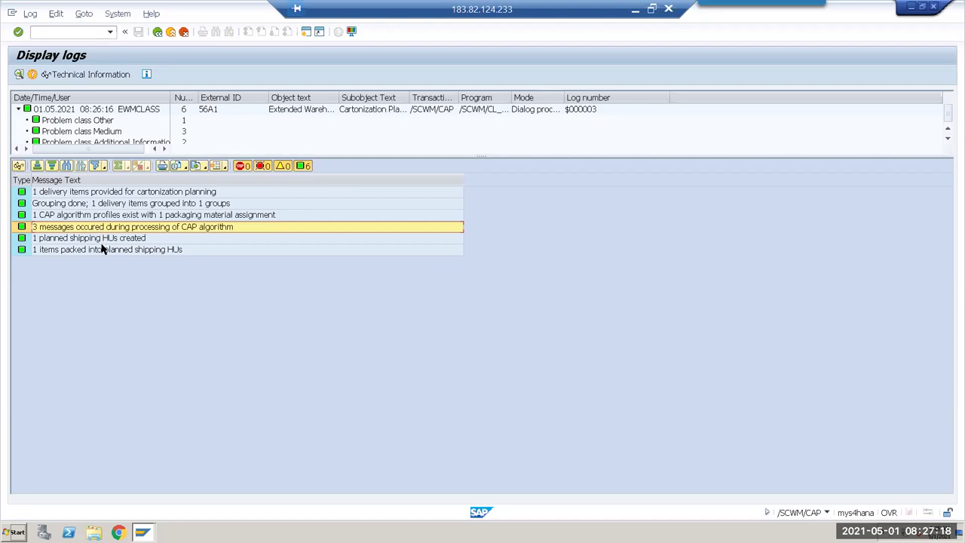
left_click(157, 32)
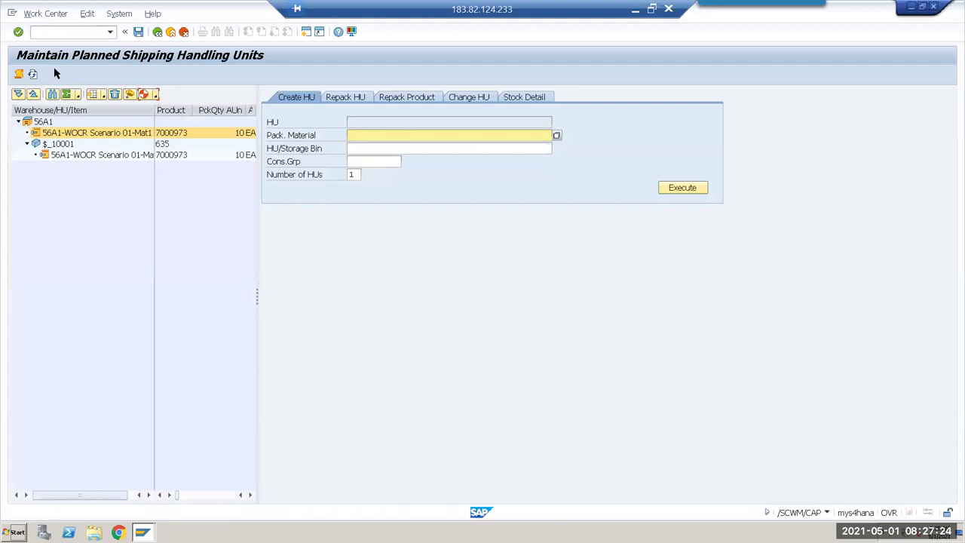
- Save the newly planned shipping handling unit and return to SAP Easy Access
left_click(138, 32)
left_click(158, 31)
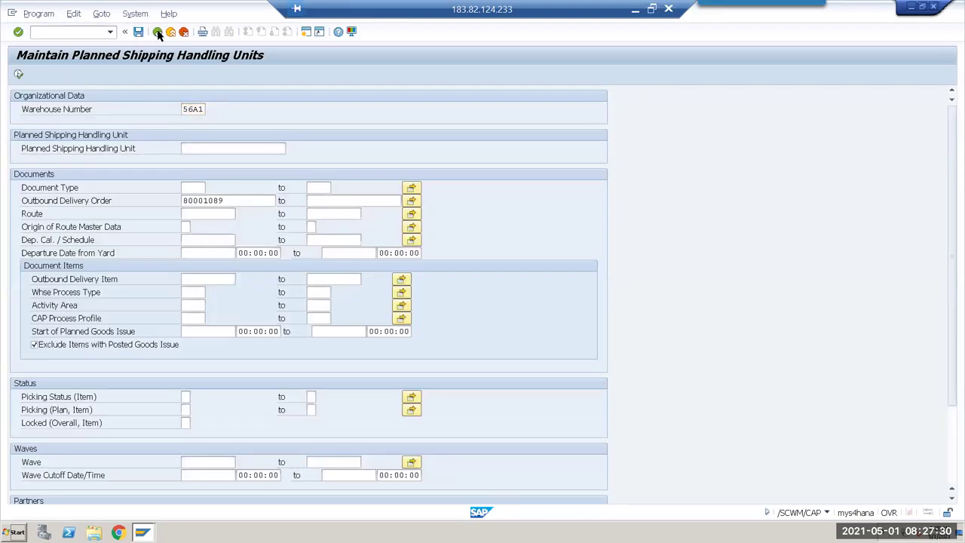
left_click(158, 32)
- Open /SCWM/ACTLOG from the EWM application log settings and switch the entries for warehouse 56A1 to change mode
scroll(112, 384, "down", 4)
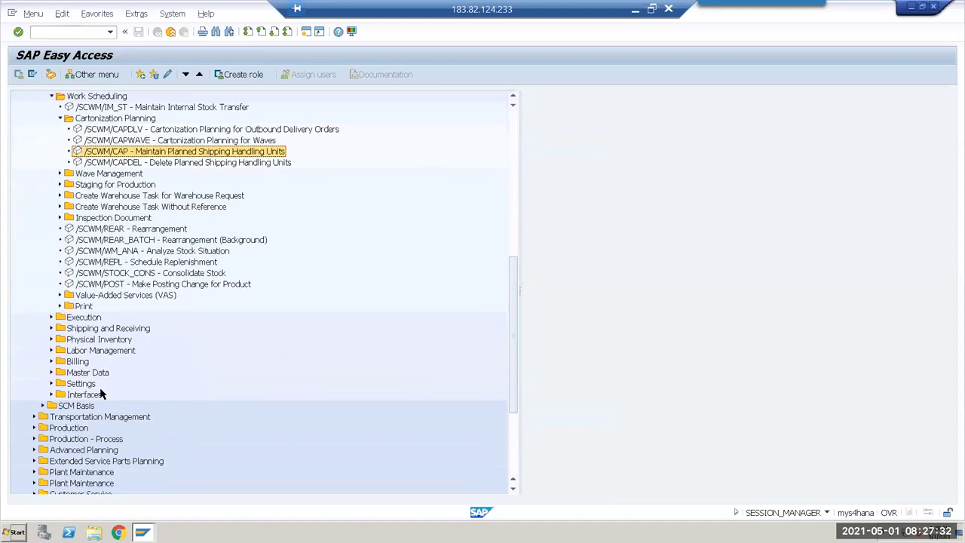
left_click(52, 328)
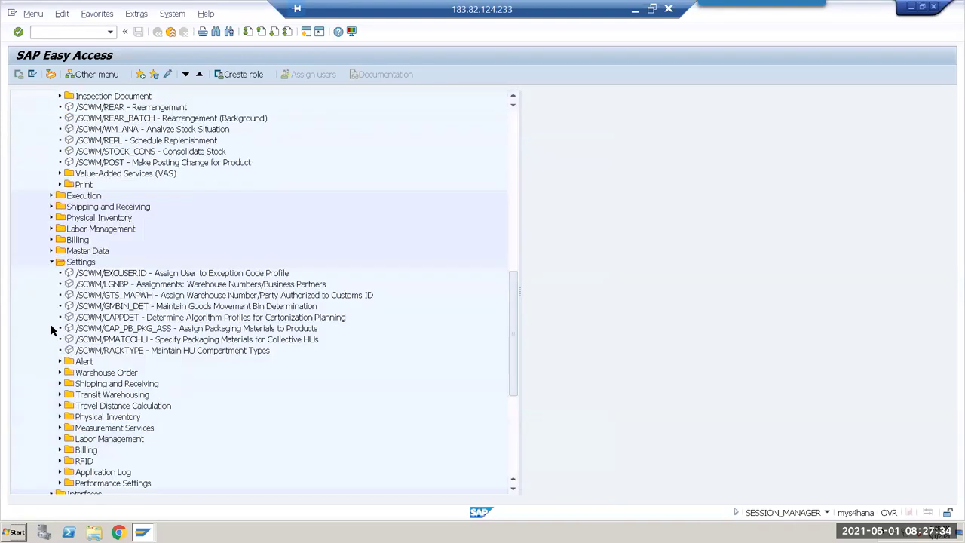
scroll(90, 381, "down", 2)
scroll(108, 388, "down", 2)
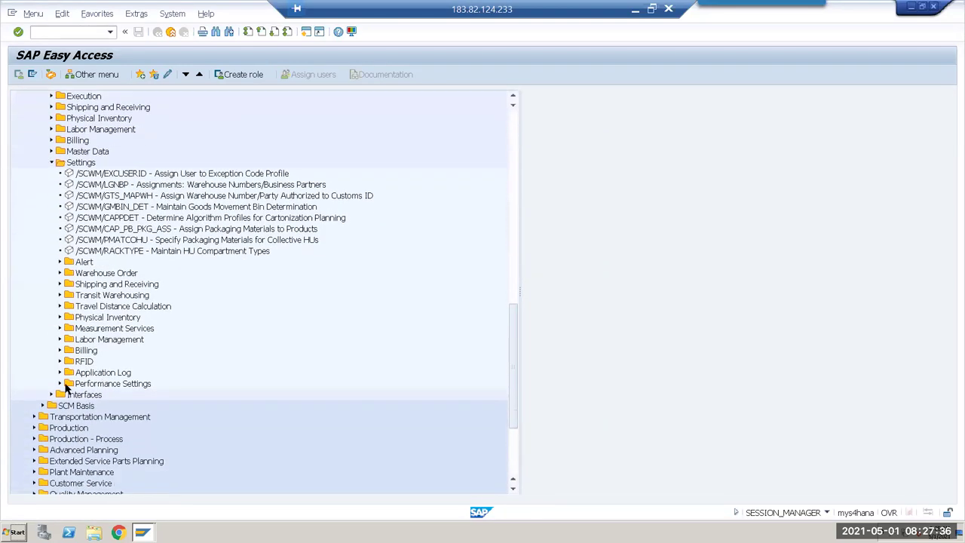
left_click(59, 372)
double_click(116, 386)
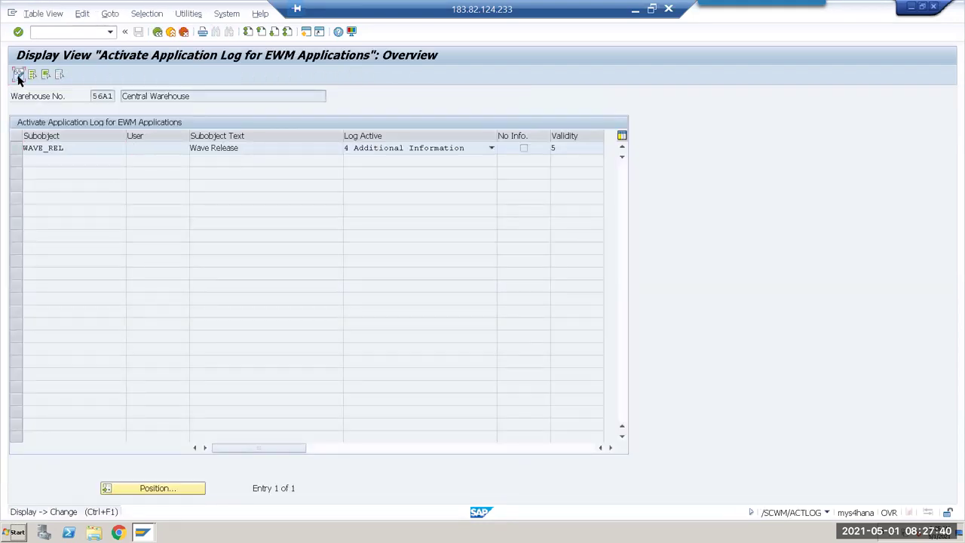
left_click(18, 74)
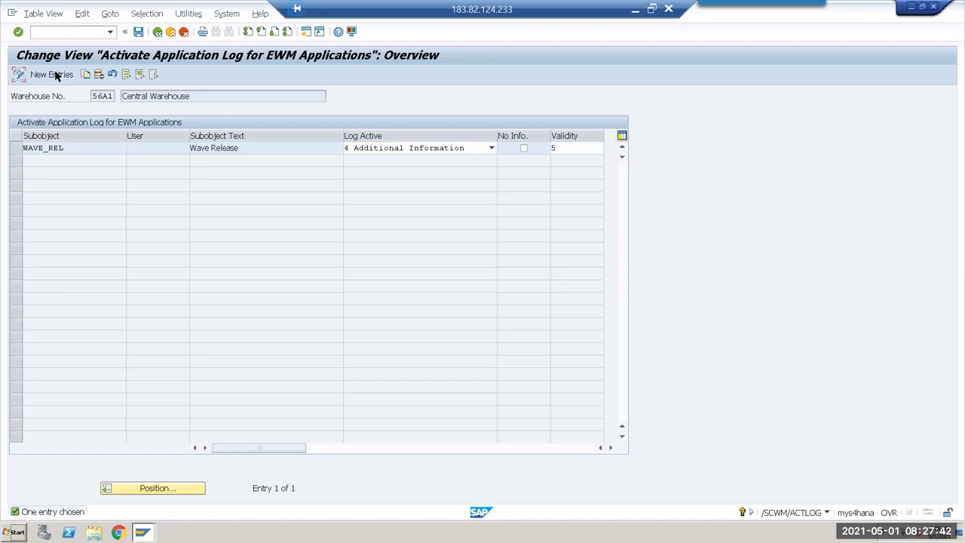
- Add an application log entry for subobject CAP with level 4 Additional Information and validity 4, and return to SAP Easy Access
left_click(130, 150)
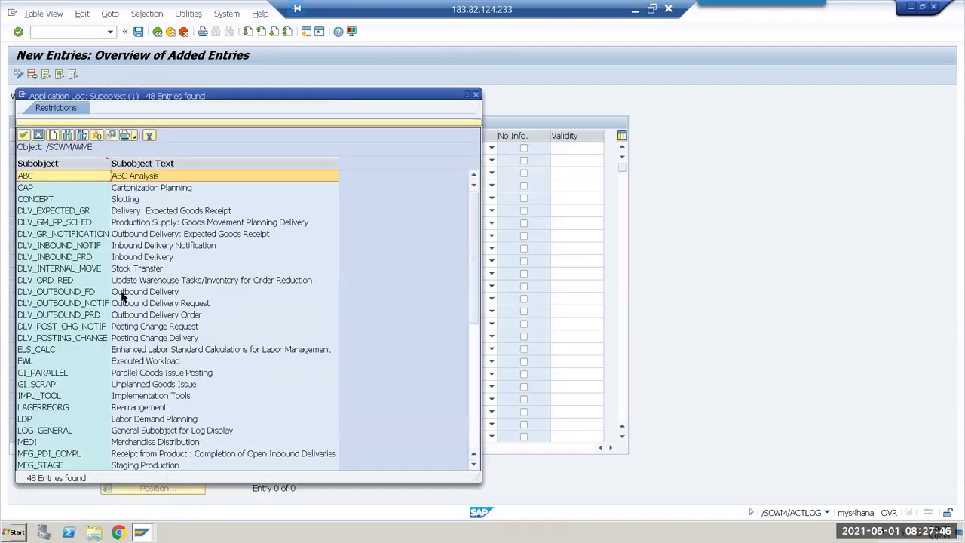
double_click(135, 191)
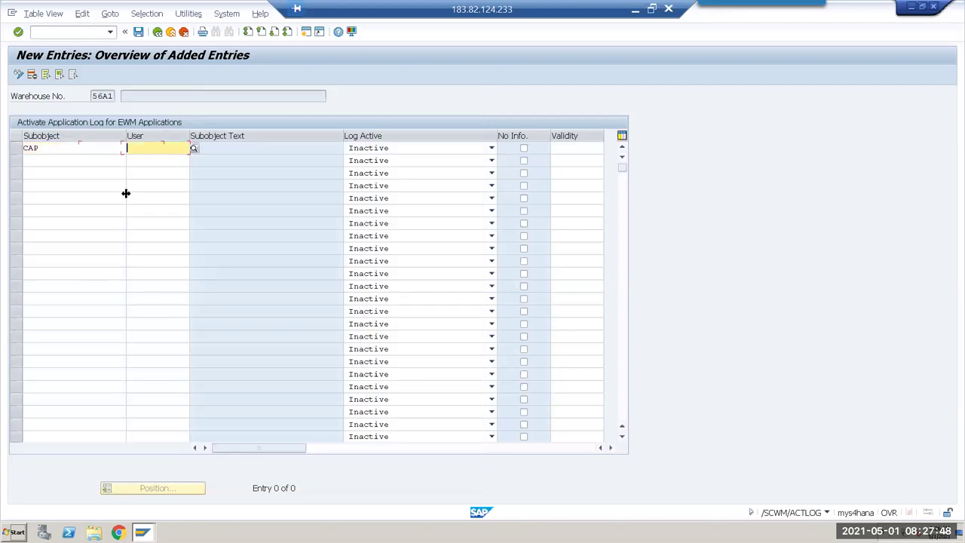
key("Tab")
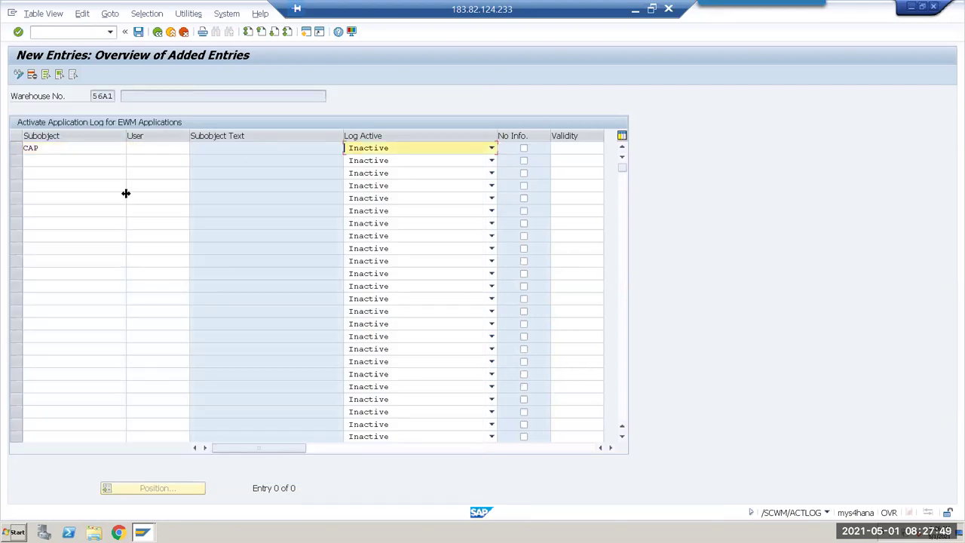
left_click(372, 149)
left_click(379, 200)
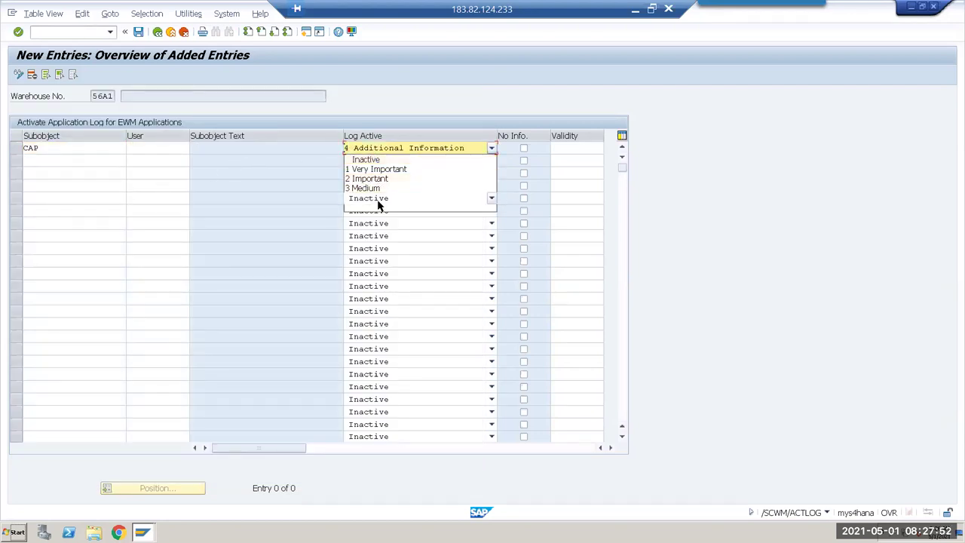
left_click(579, 146)
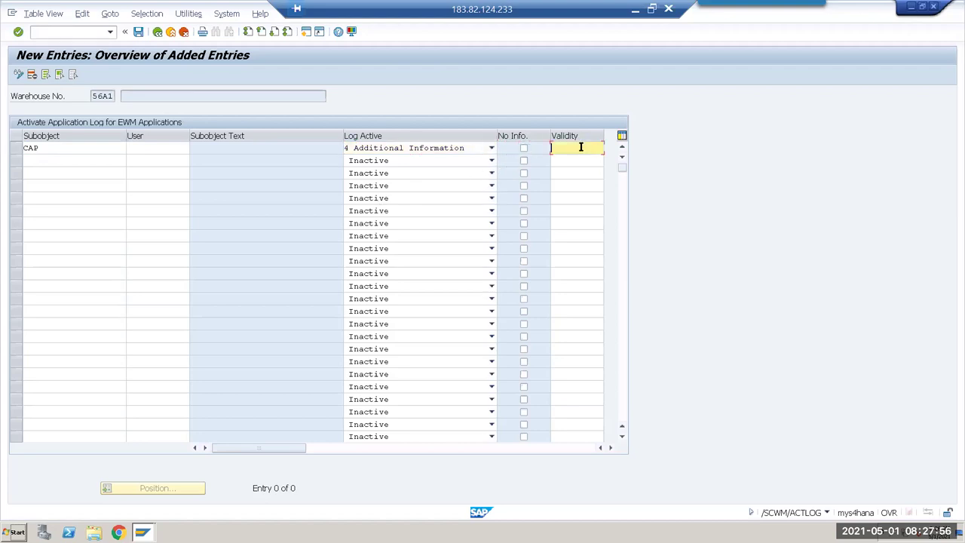
type("4")
key("Return")
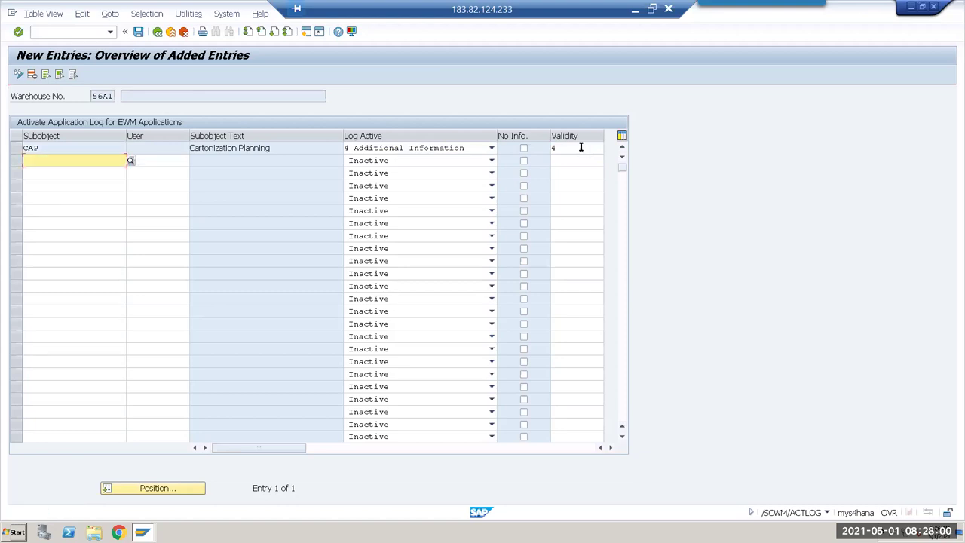
left_click(157, 32)
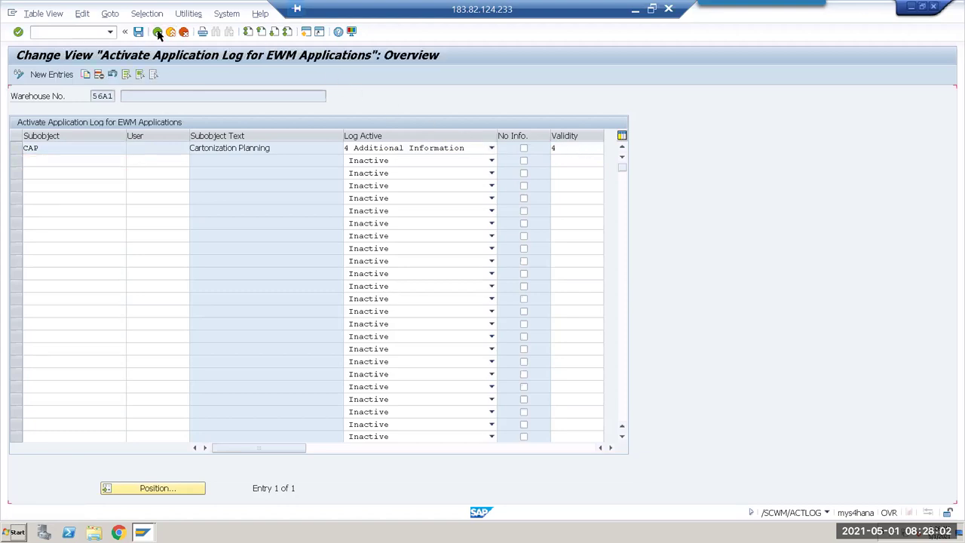
left_click(158, 32)
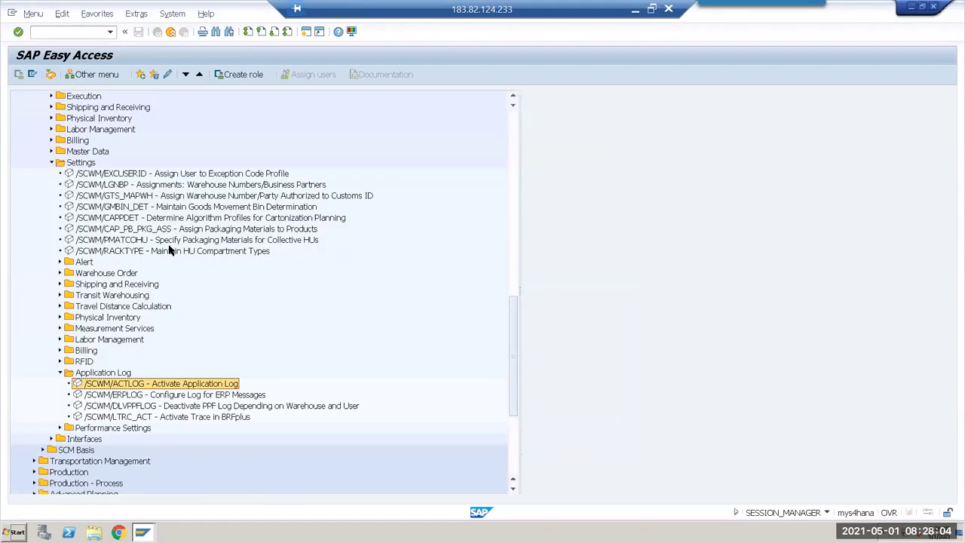
- Run /SCWM/CAPDLV for warehouse 56A1 in mode A Creation of PSHUs without specific search parameters, view the log, and return to SAP Easy Access
left_click(133, 209)
scroll(133, 212, "up", 5)
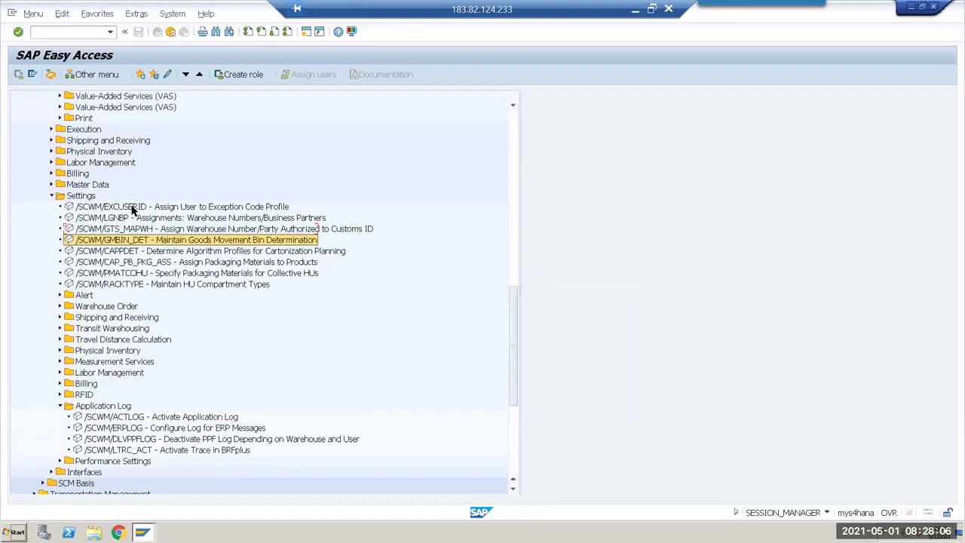
scroll(133, 212, "up", 2)
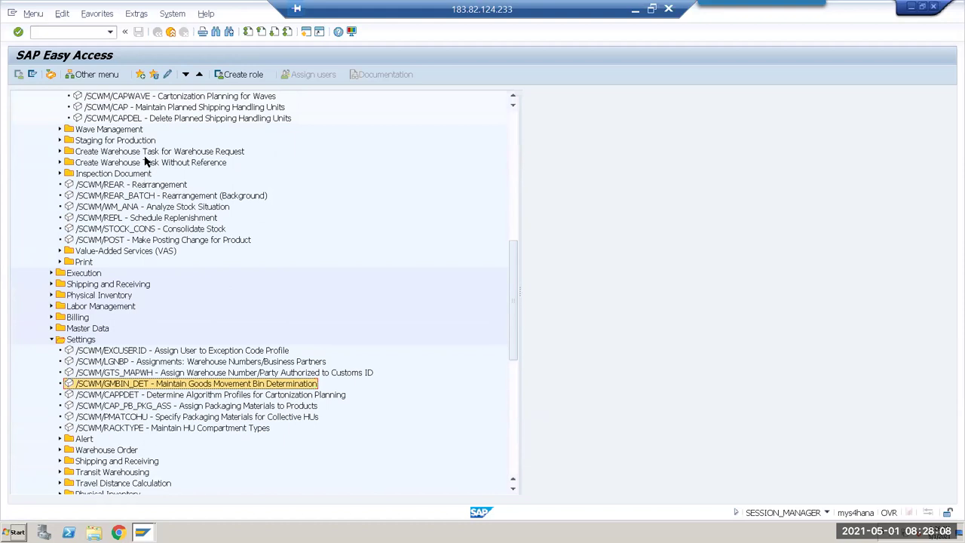
scroll(145, 163, "up", 2)
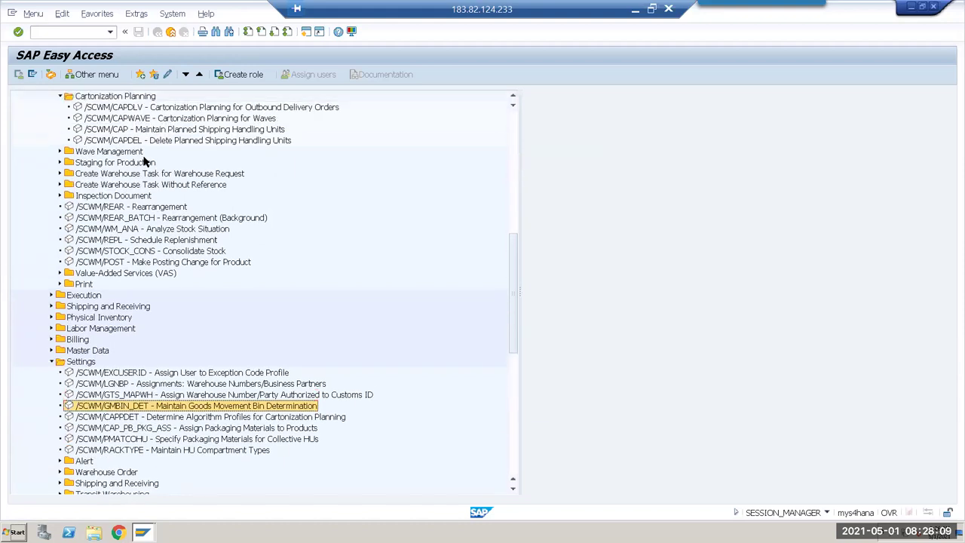
double_click(136, 111)
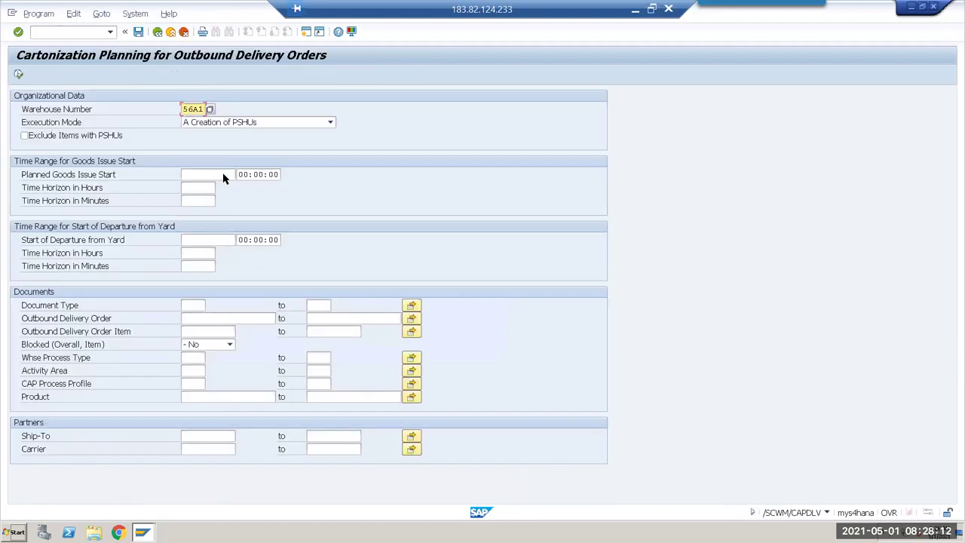
left_click(221, 319)
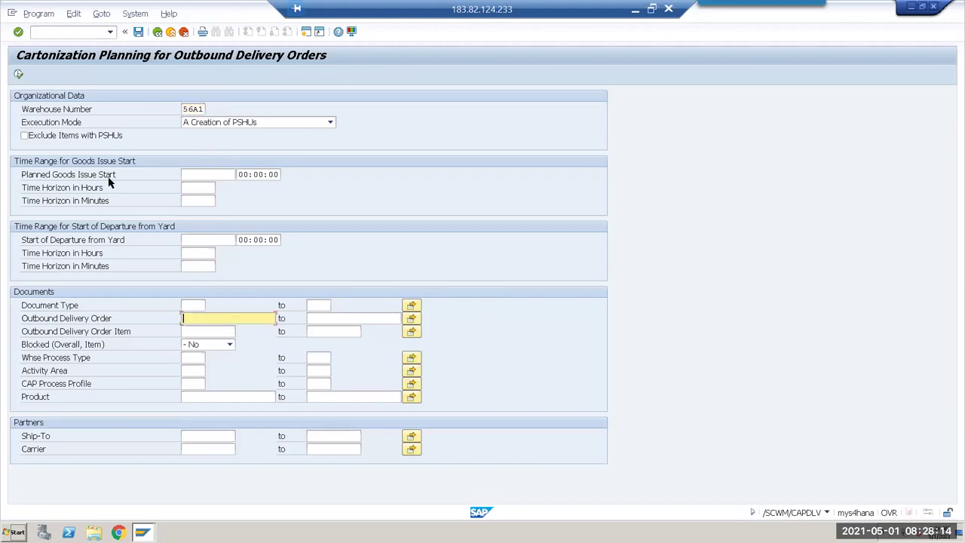
left_click(19, 75)
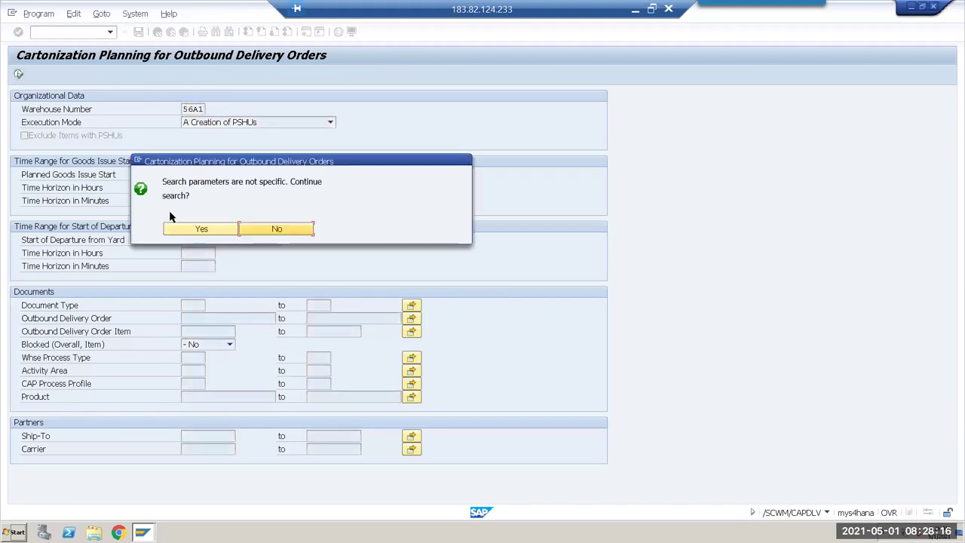
left_click(210, 230)
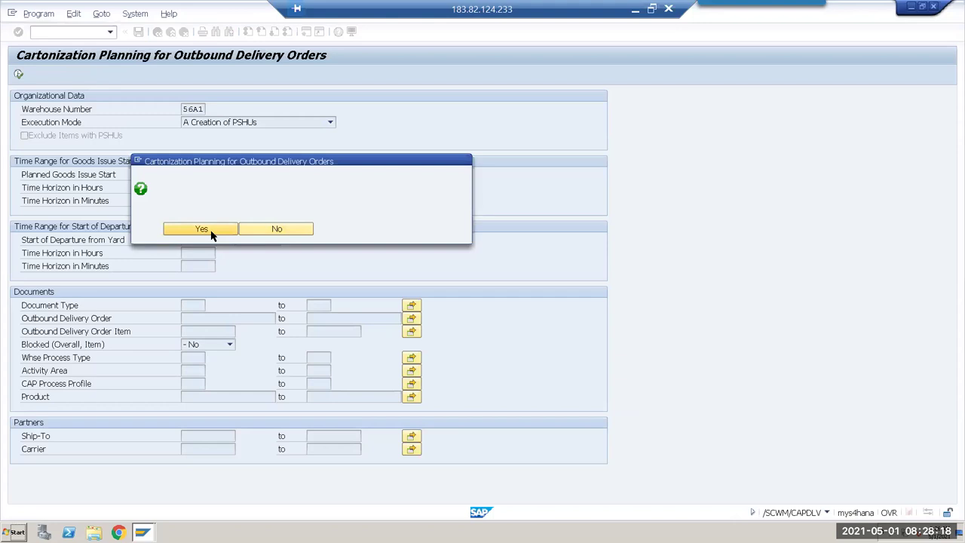
left_click(209, 228)
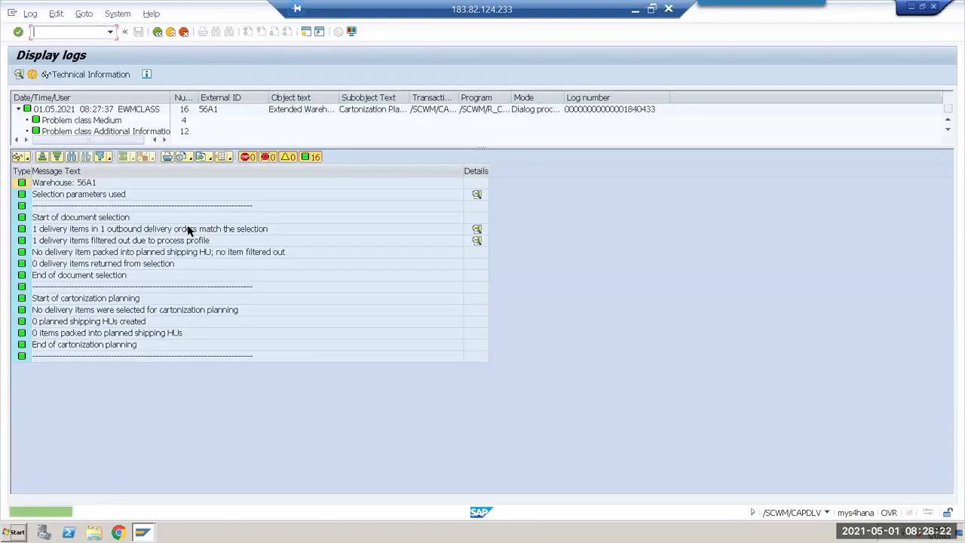
left_click(158, 31)
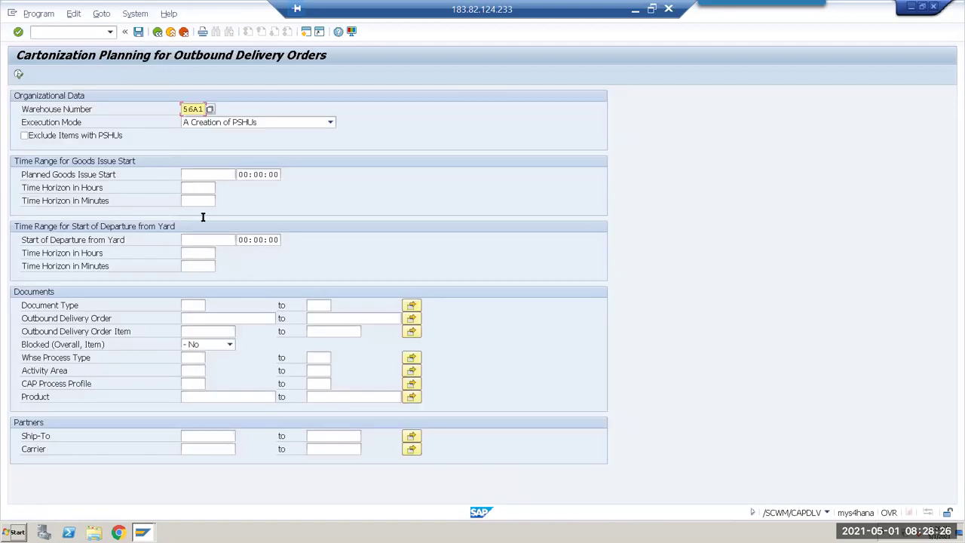
left_click(158, 33)
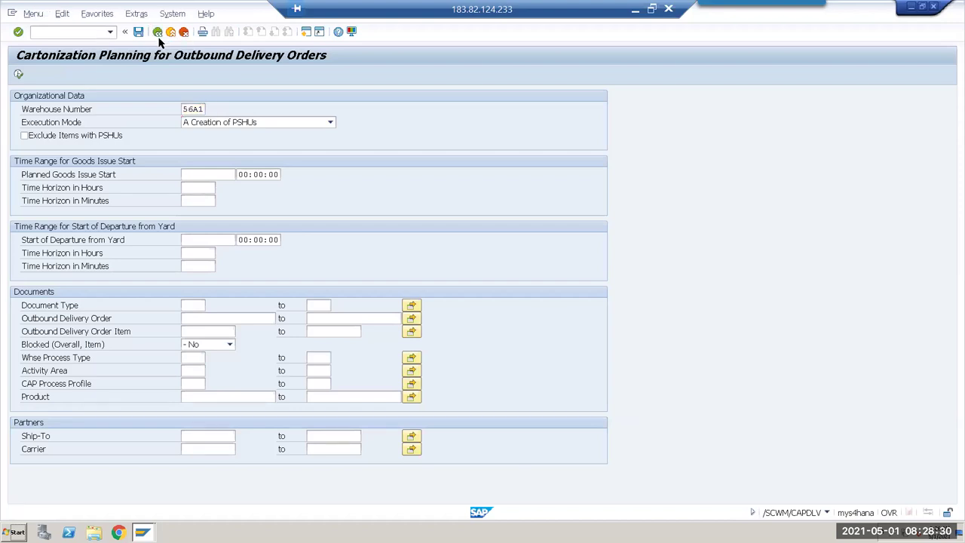
- Open /SCWM/CAP and load the planned shipping handling units for warehouse 56A1 and the outbound delivery order number
left_click(132, 118)
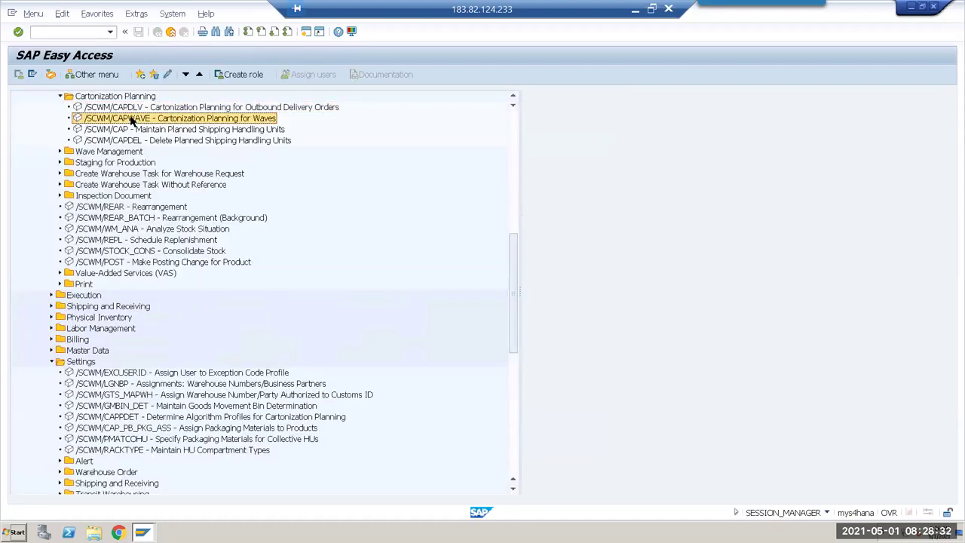
left_click(136, 129)
double_click(137, 129)
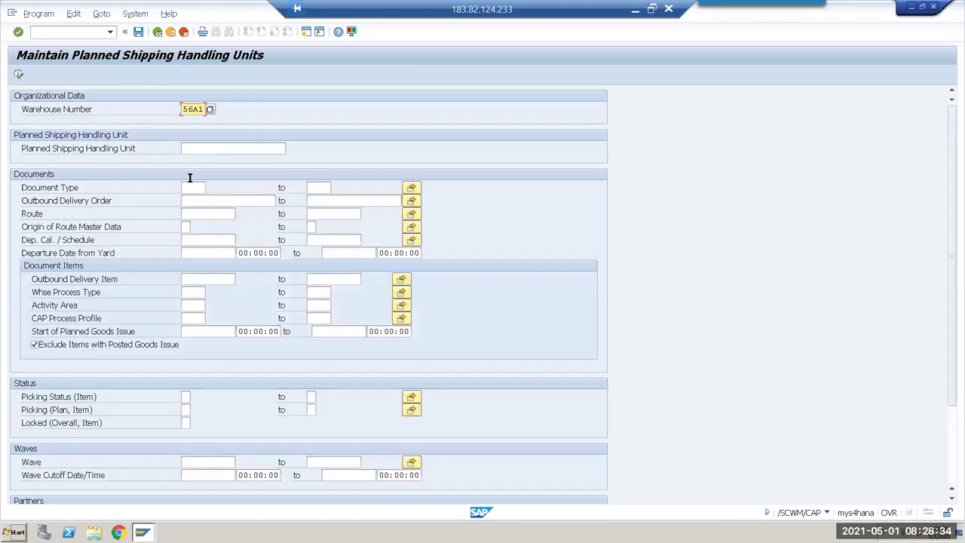
left_click(209, 199)
left_click(211, 213)
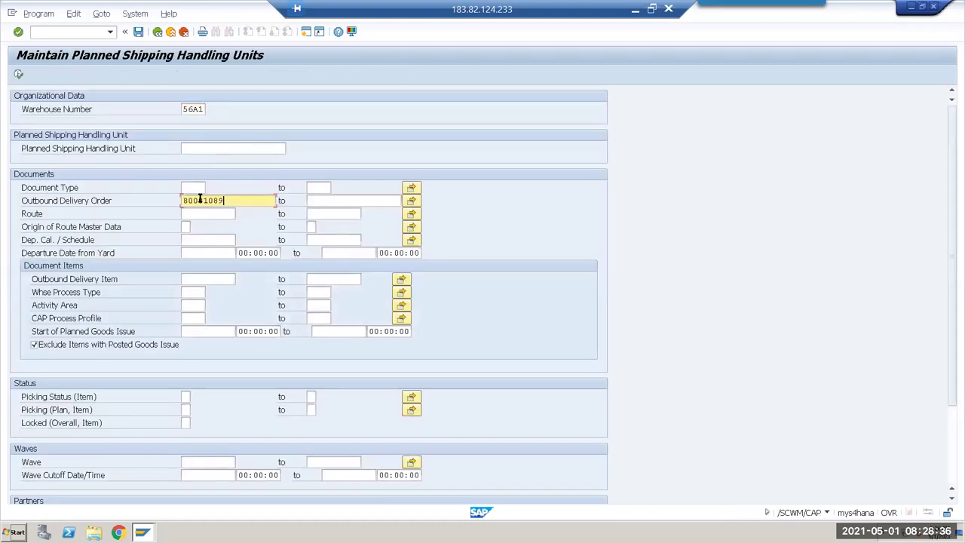
left_click(18, 76)
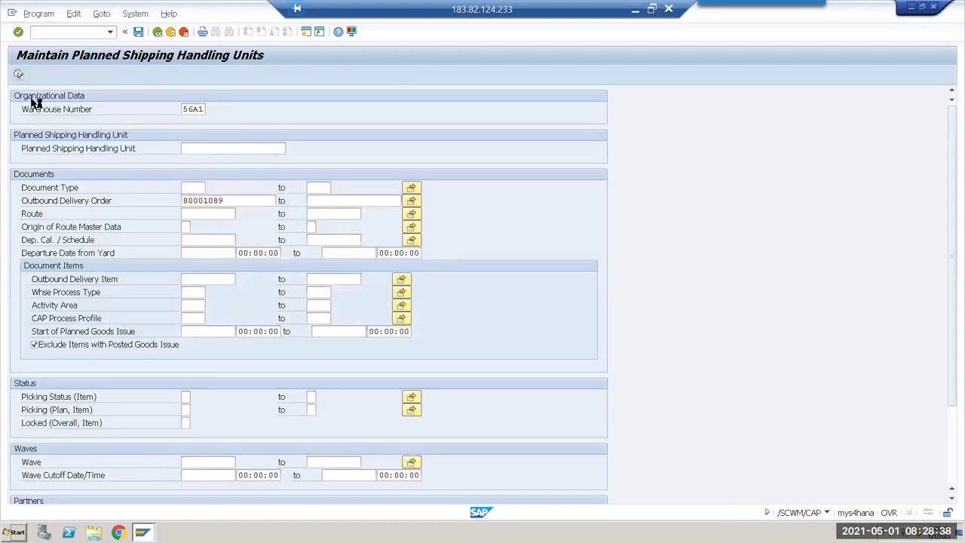
- Delete planned shipping handling unit $_10001 from warehouse 56A1 and confirm the deletion
left_click(54, 143)
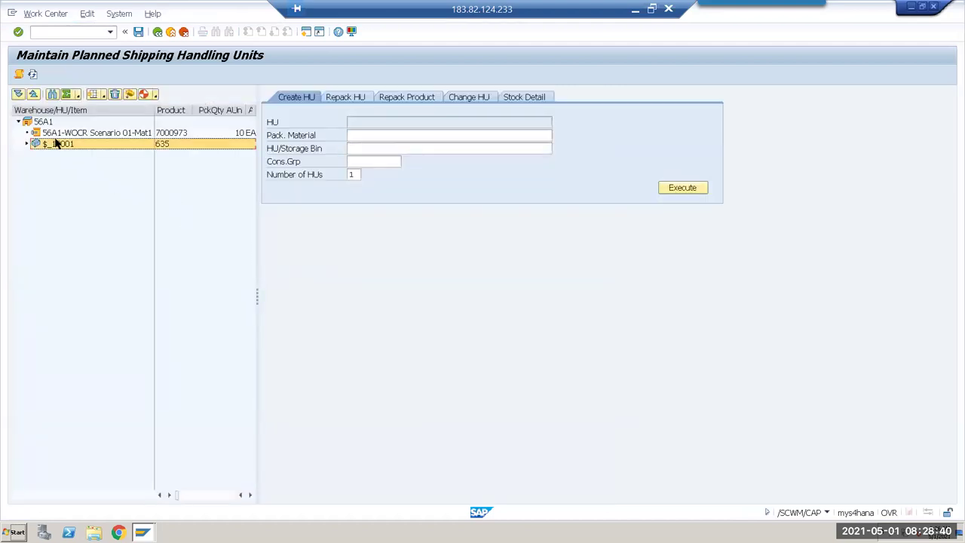
left_click(143, 94)
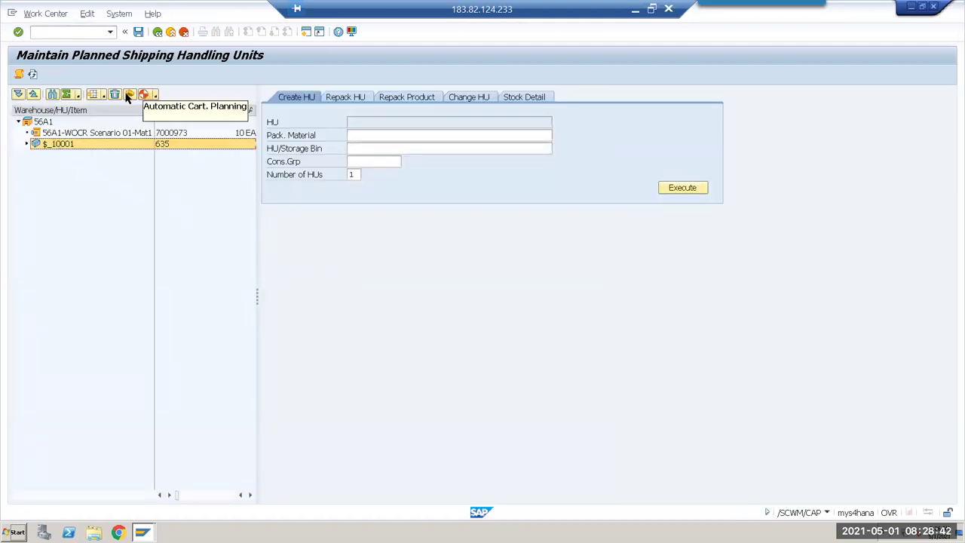
left_click(128, 94)
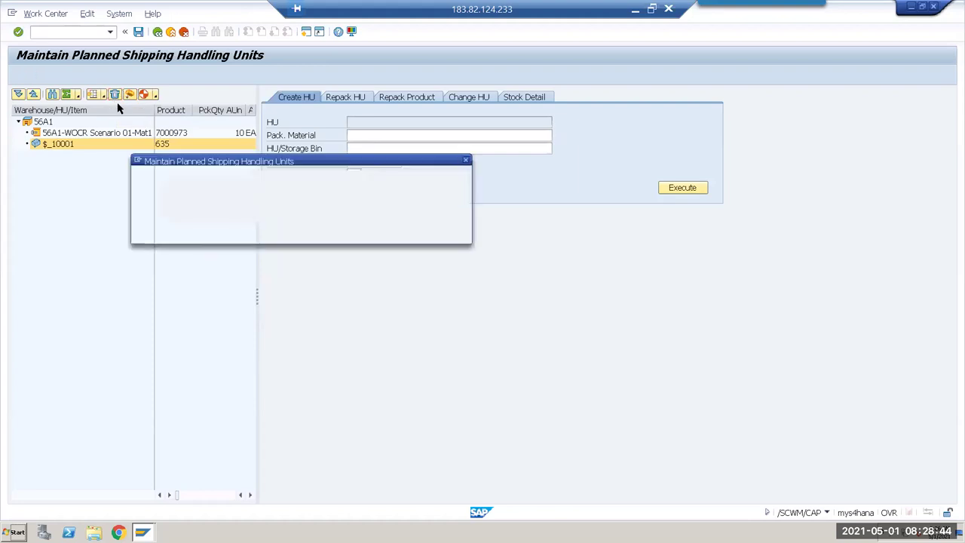
left_click(202, 229)
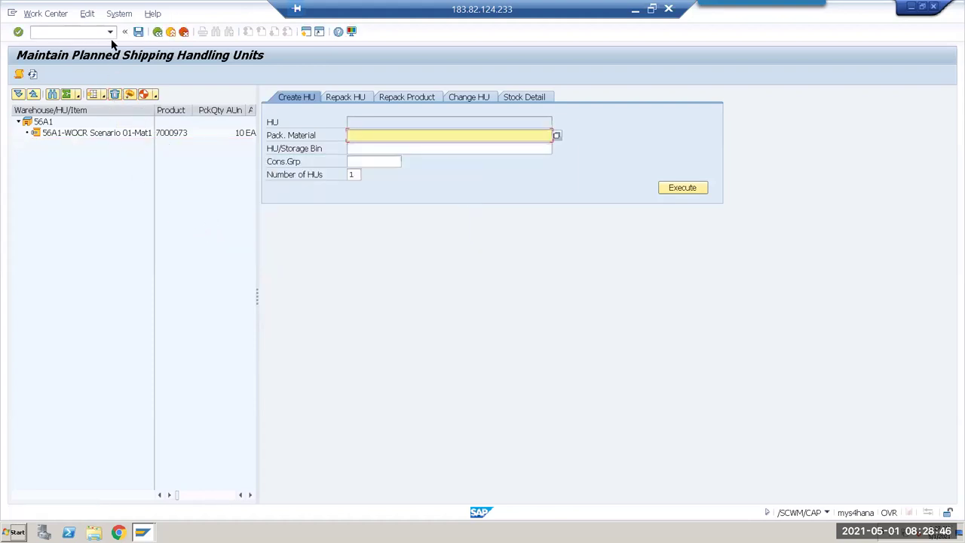
- Run automatic cartonization planning for delivery item 56A1-WOCR Scenario 01-Mat1 and display its log
left_click(95, 135)
left_click(146, 95)
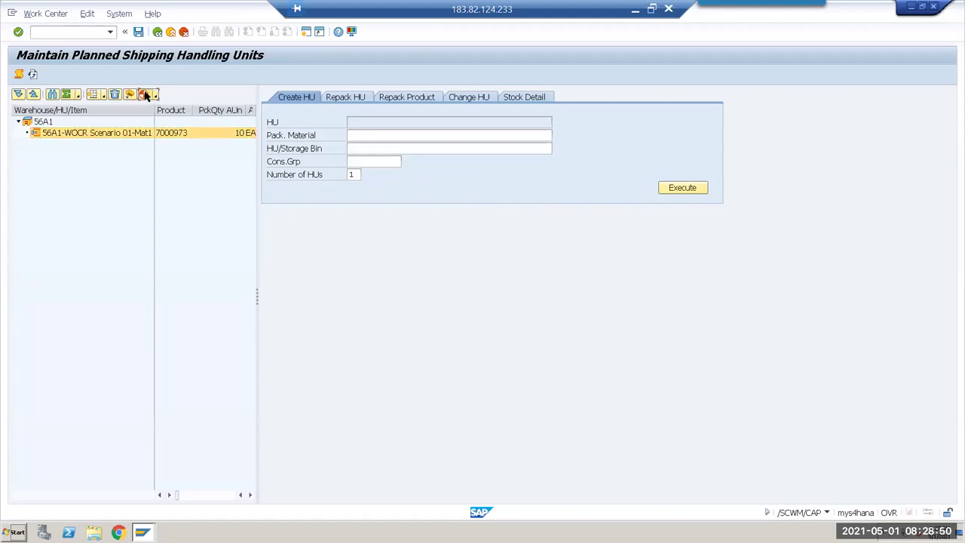
left_click(19, 74)
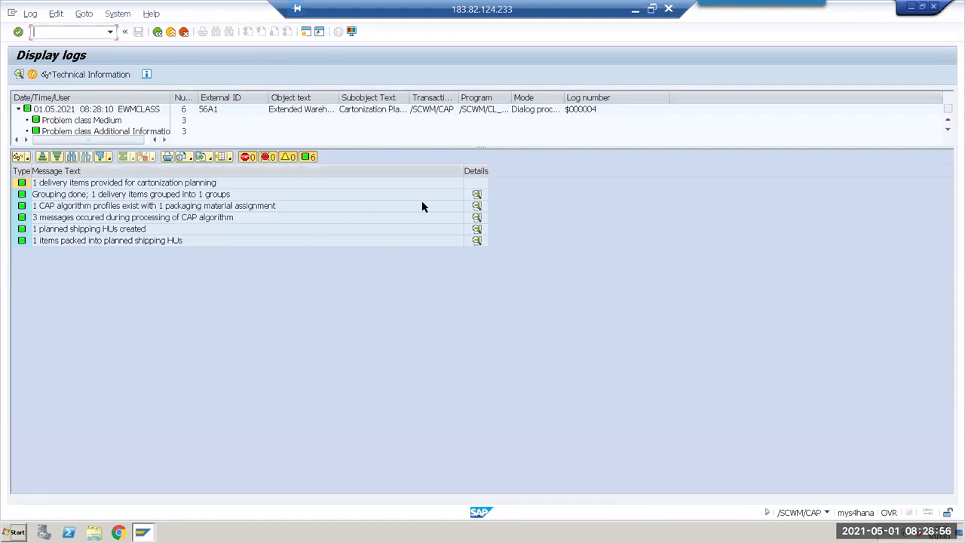
- Examine the log details for grouping, algorithm profiles, algorithm messages, created handling units and packed items, and return to handling unit maintenance
left_click(478, 195)
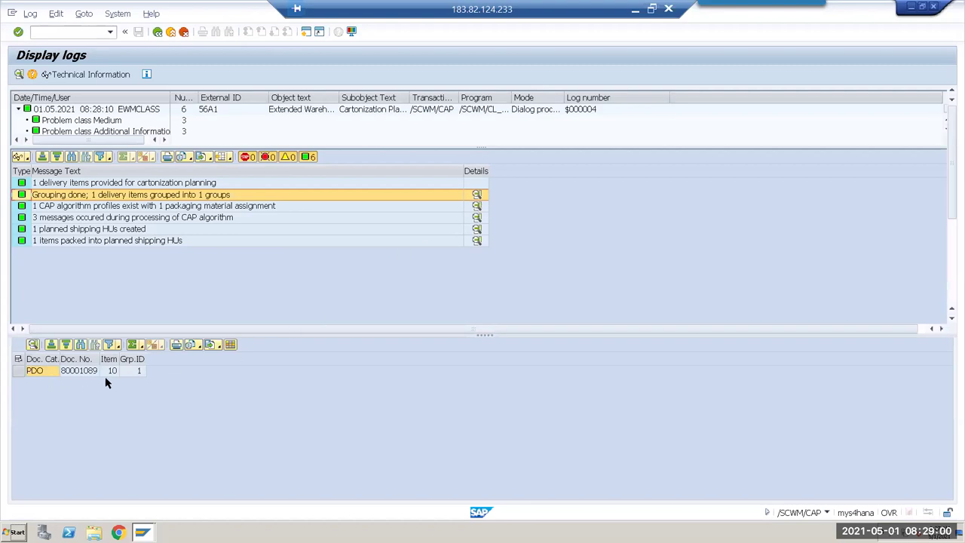
left_click(478, 206)
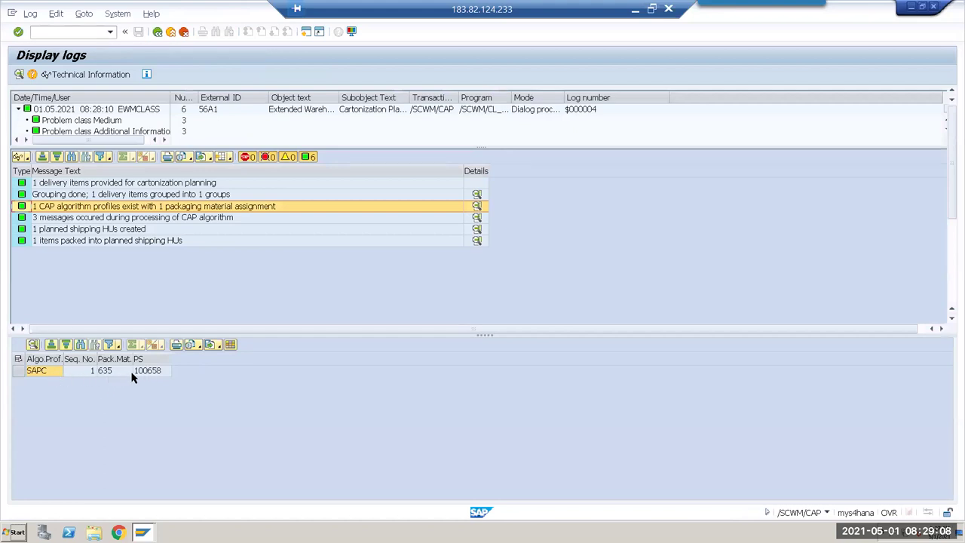
left_click(478, 218)
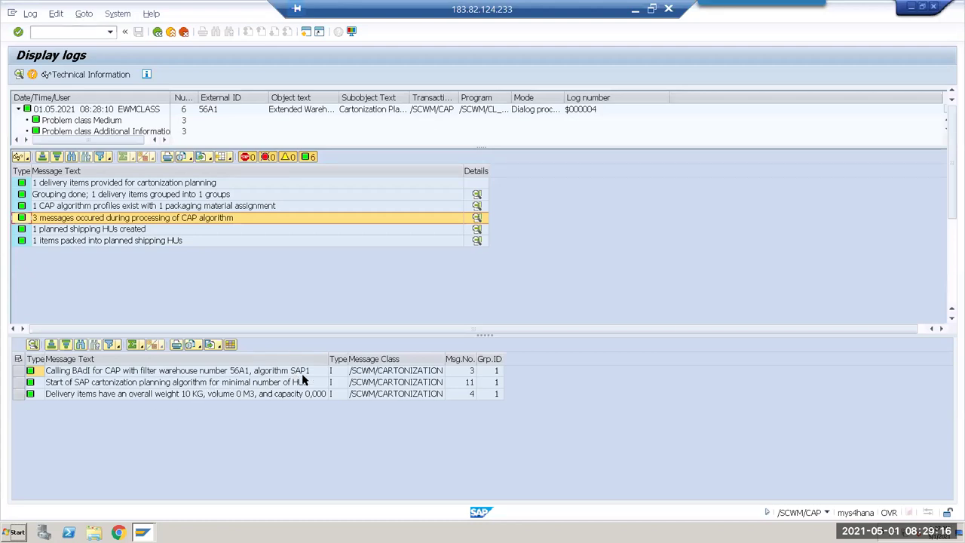
left_click(96, 395)
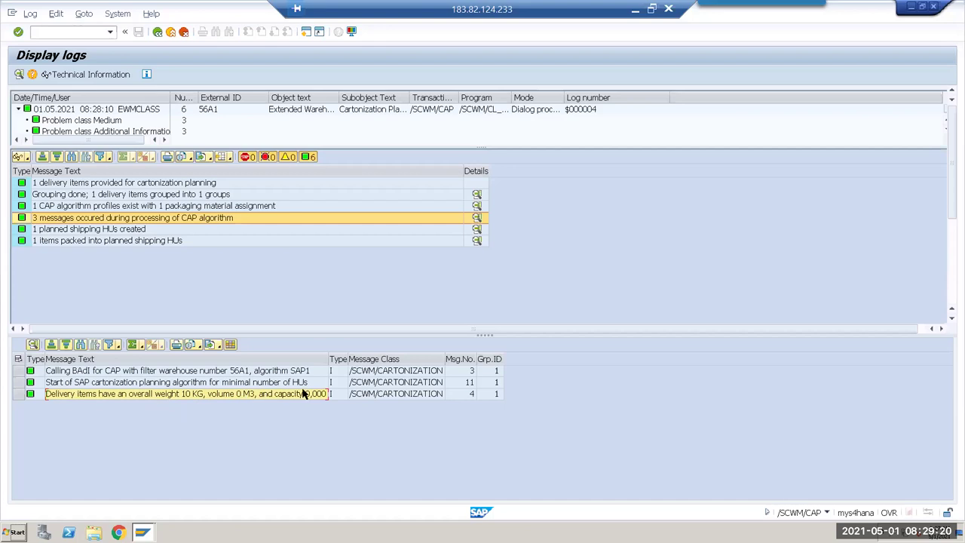
double_click(113, 231)
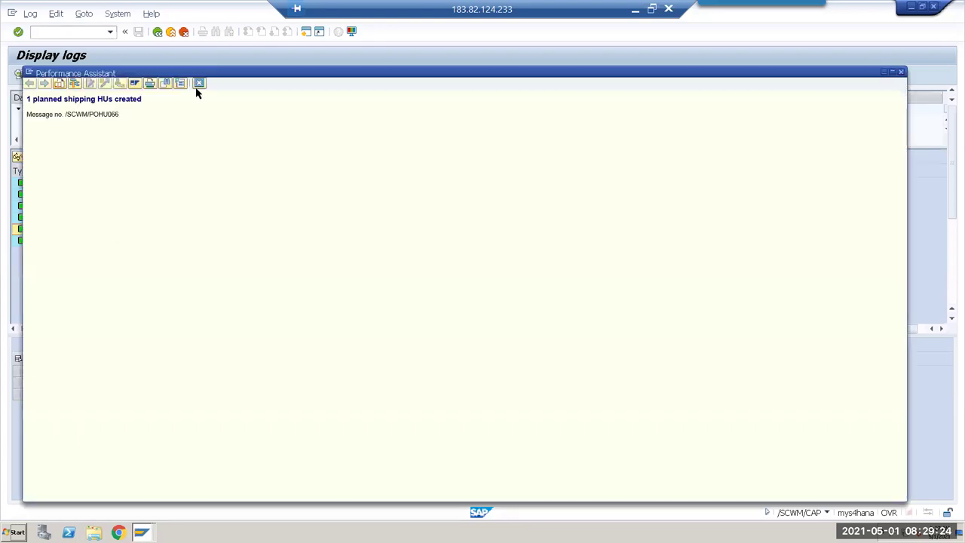
left_click(199, 84)
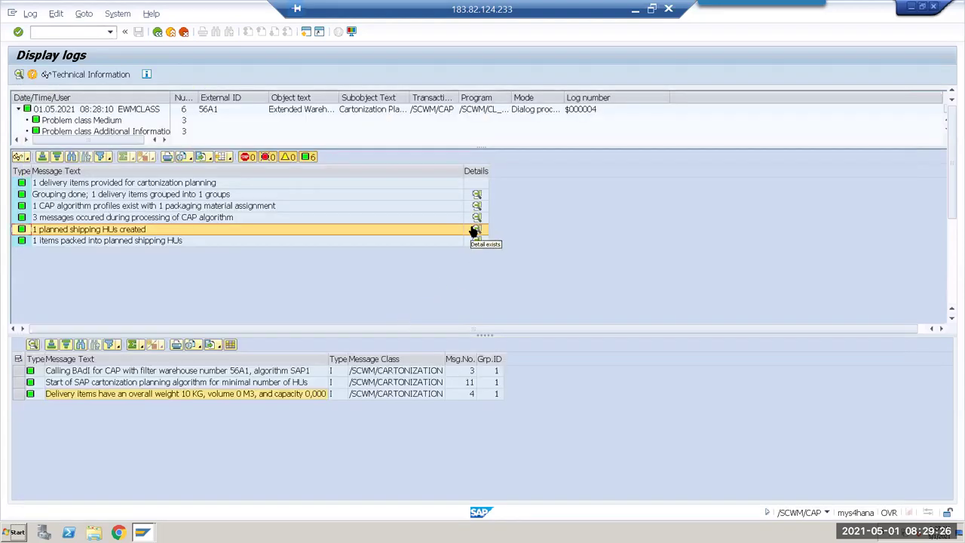
left_click(476, 229)
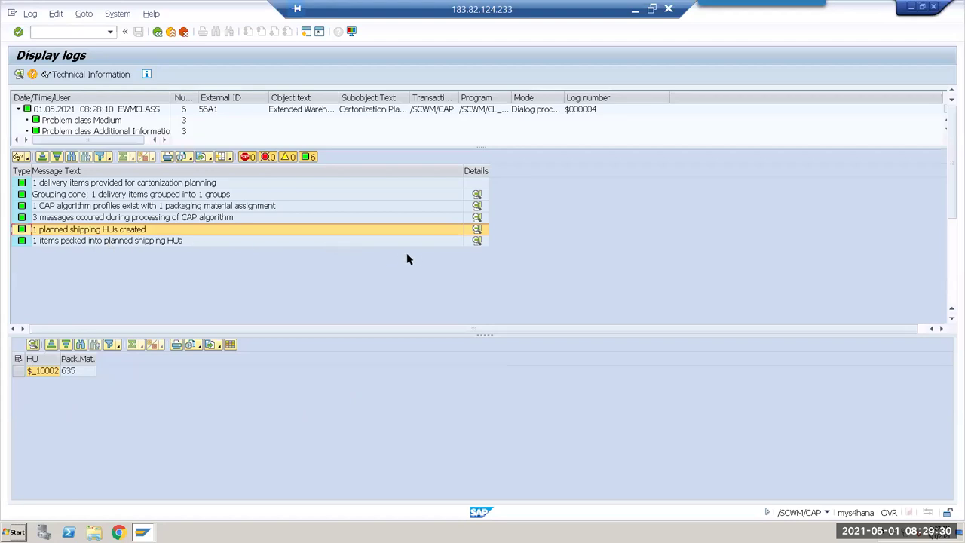
left_click(476, 241)
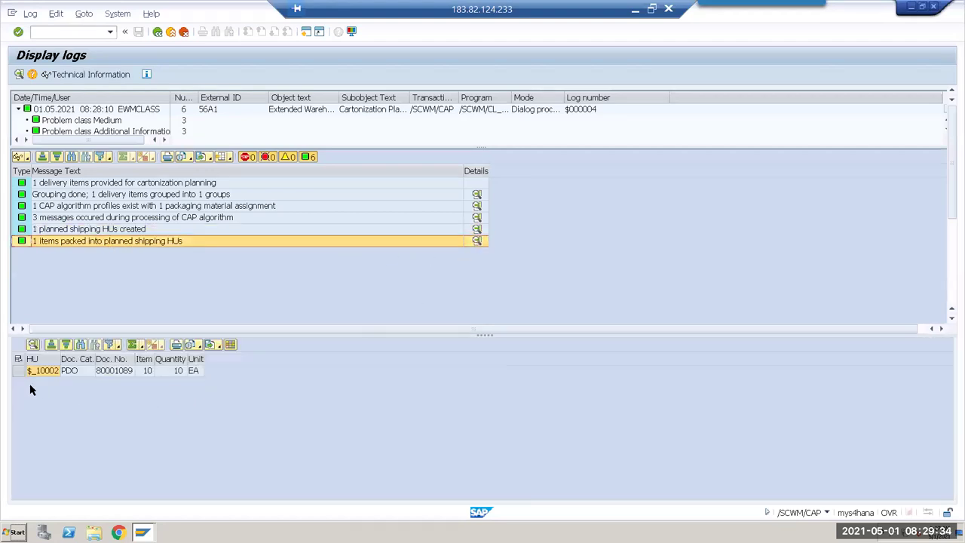
left_click(18, 371)
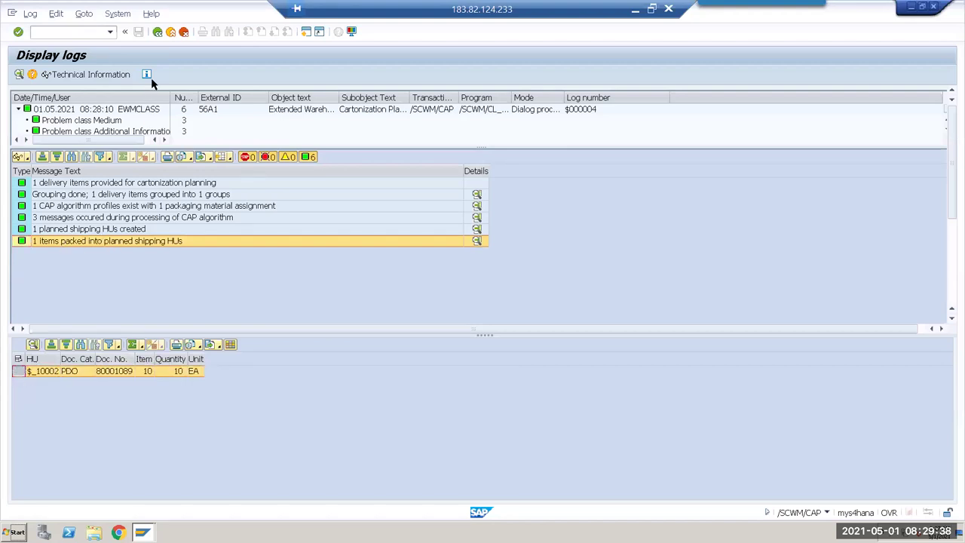
left_click(156, 33)
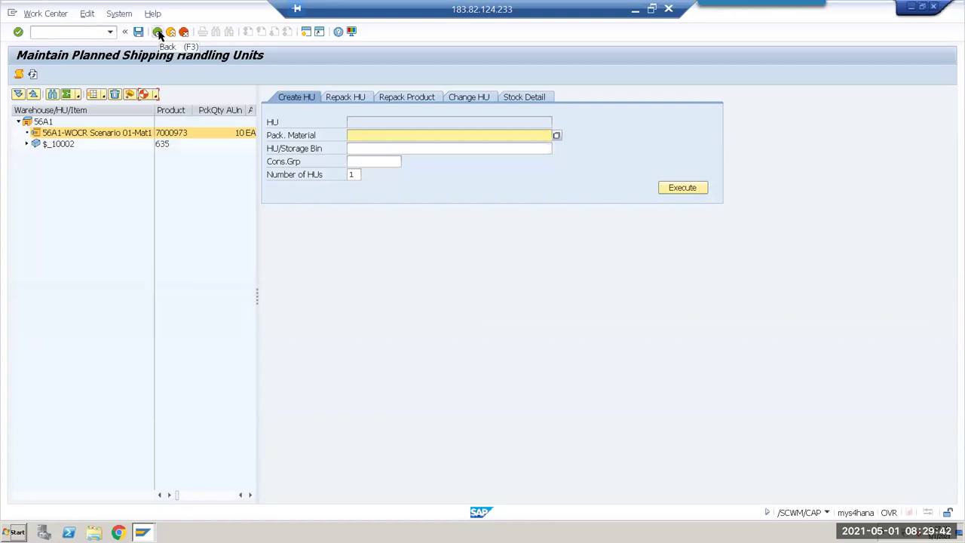
- Delete planned shipping handling unit $_10002, save the change, and return to the selection screen
left_click(63, 145)
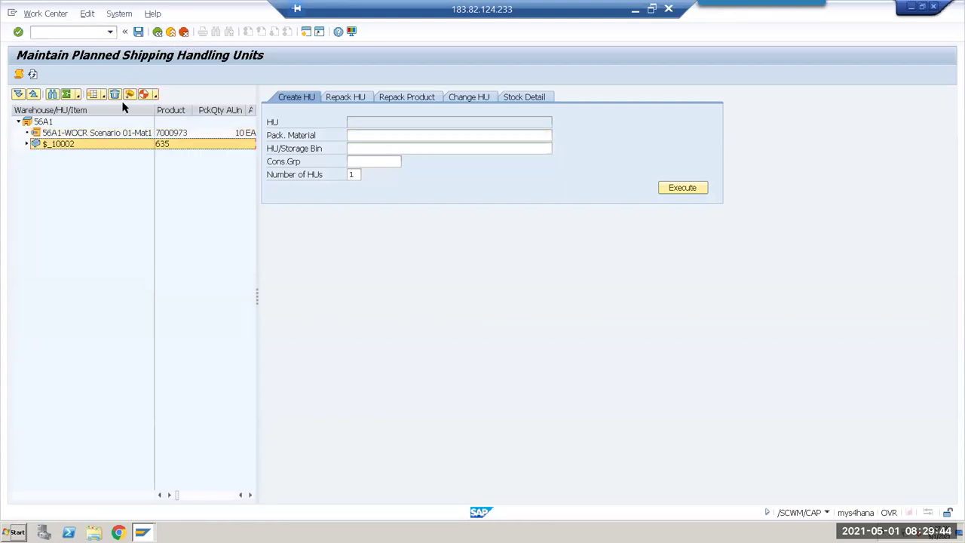
left_click(116, 95)
left_click(218, 230)
left_click(139, 32)
left_click(158, 31)
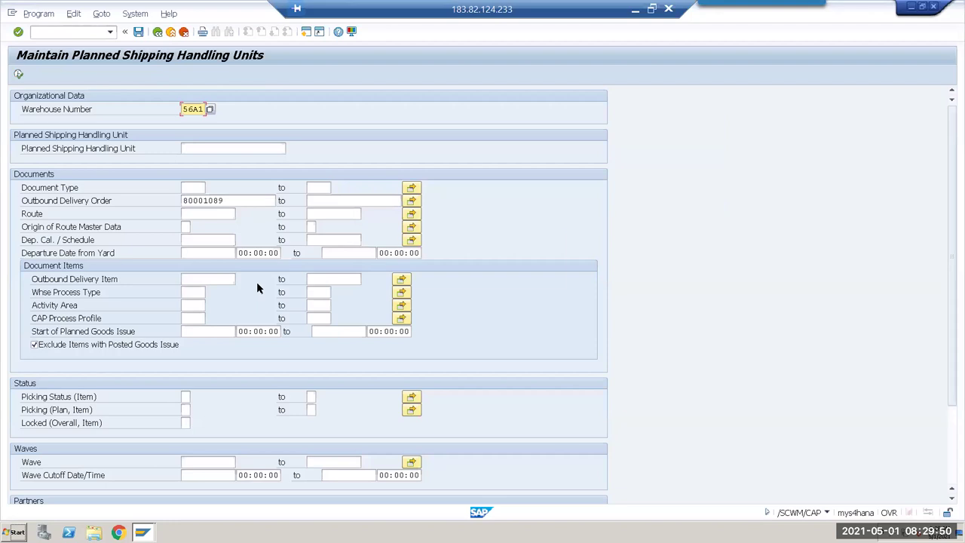
- Start a new SAP session, open /SCWM/PACKSPEC from the favorites, and display the advanced search for packaging specifications
key("alt+Tab")
key("alt+Tab")
left_click(306, 32)
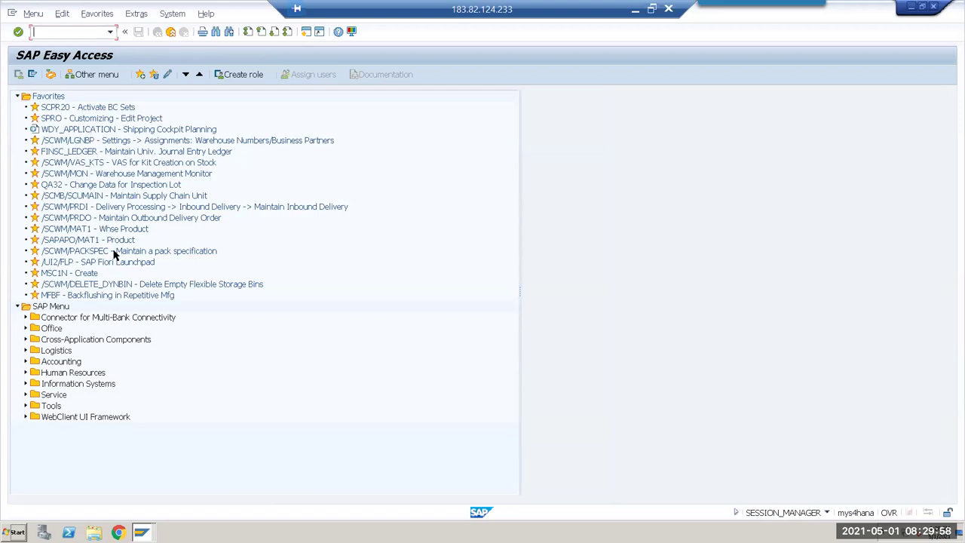
double_click(114, 253)
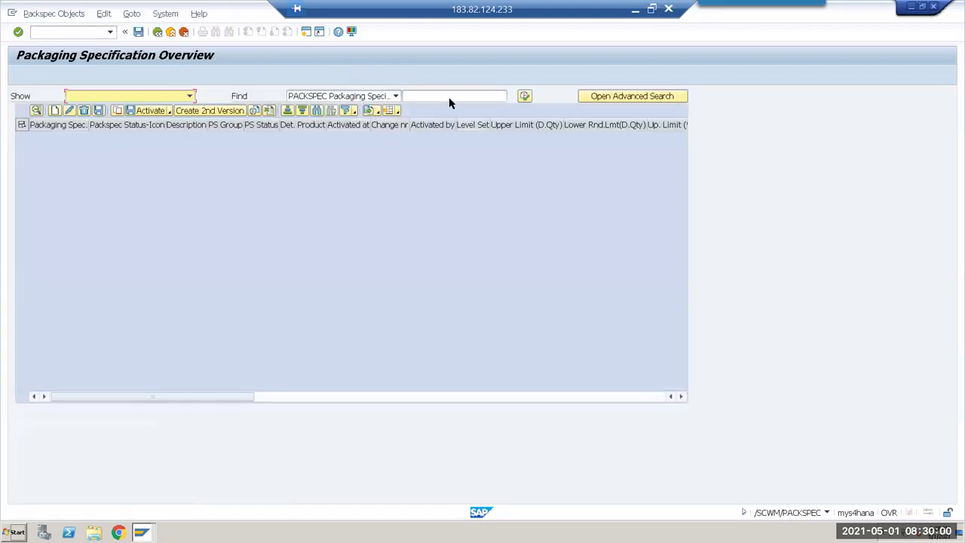
left_click(613, 96)
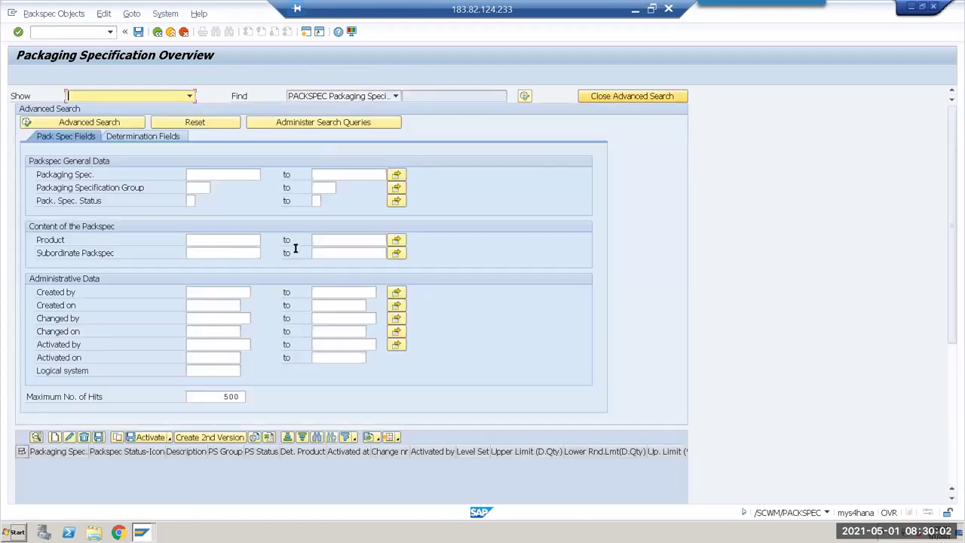
- Search for packaging specifications whose determination data uses algorithm profile SAPC
left_click(158, 136)
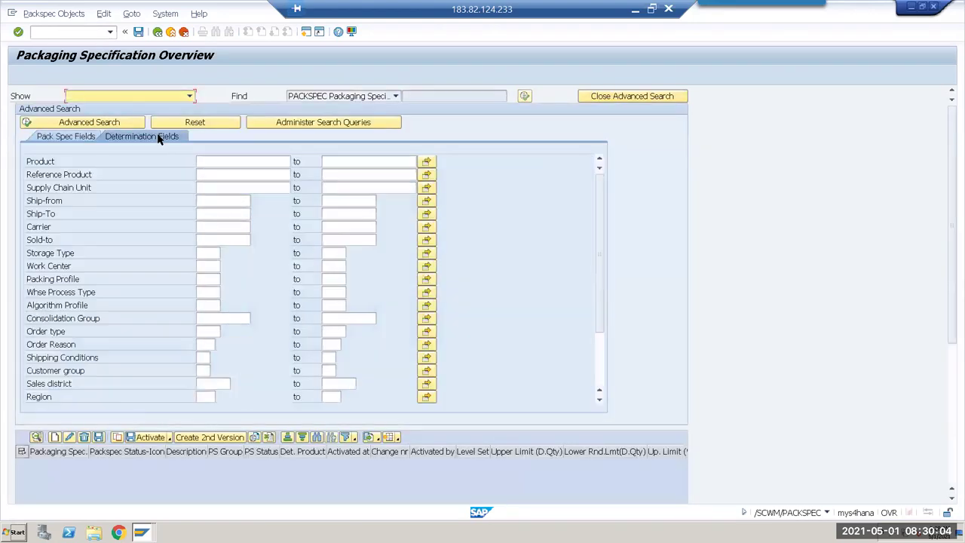
left_click(210, 308)
type("SAPC")
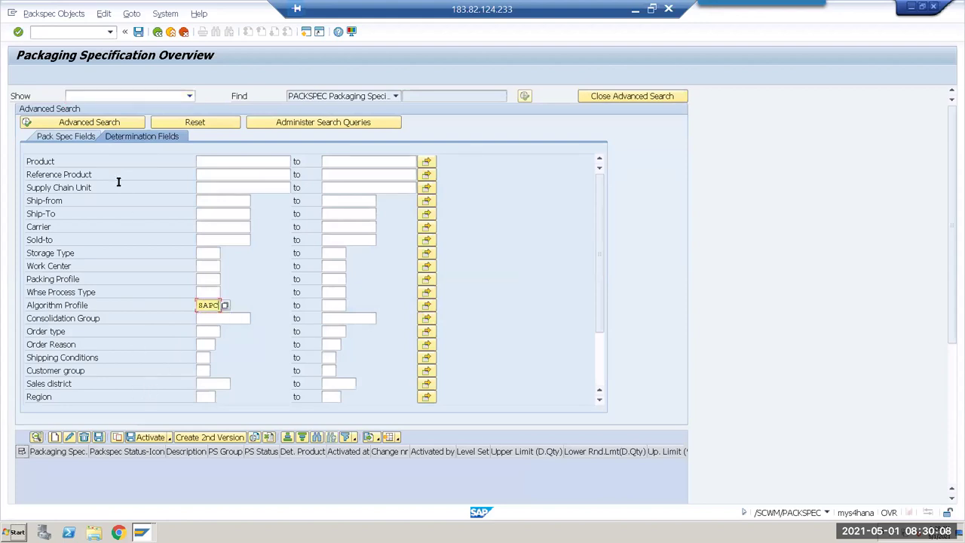
left_click(80, 122)
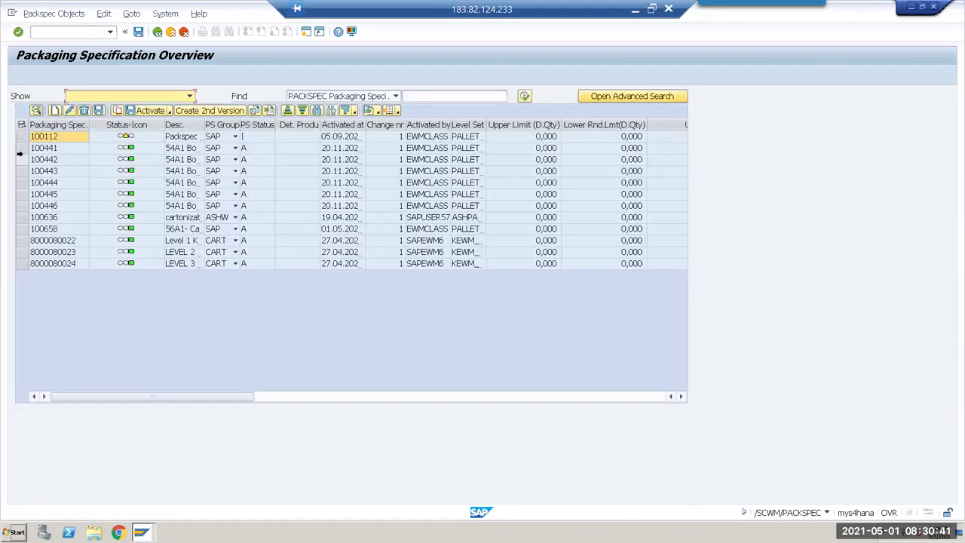
- Display packaging specification 100658, 56A1- Cartonization Planning, delete it with saving, and return to the overview
left_click_drag(21, 160, 21, 183)
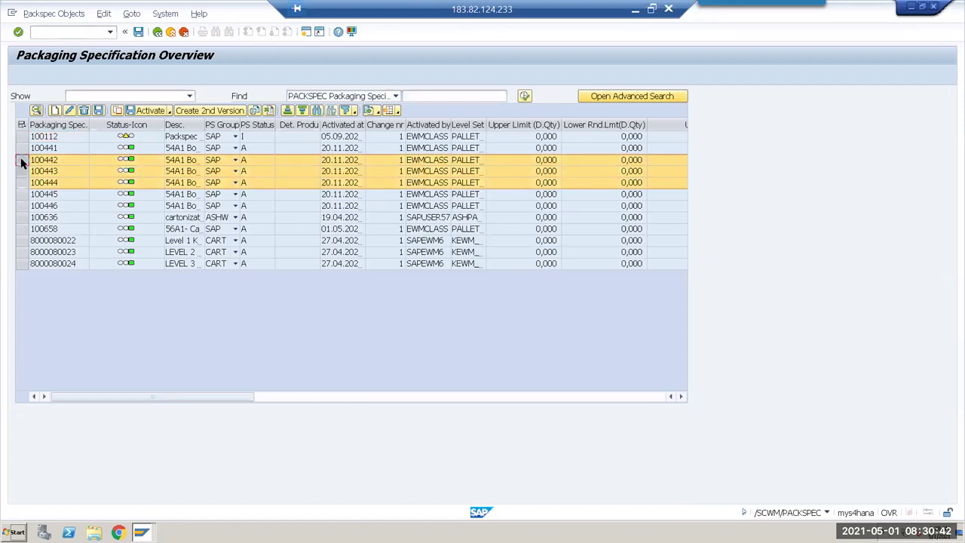
mouse_move(21, 148)
left_mouse_down()
mouse_move(24, 201)
mouse_move(21, 149)
left_mouse_up()
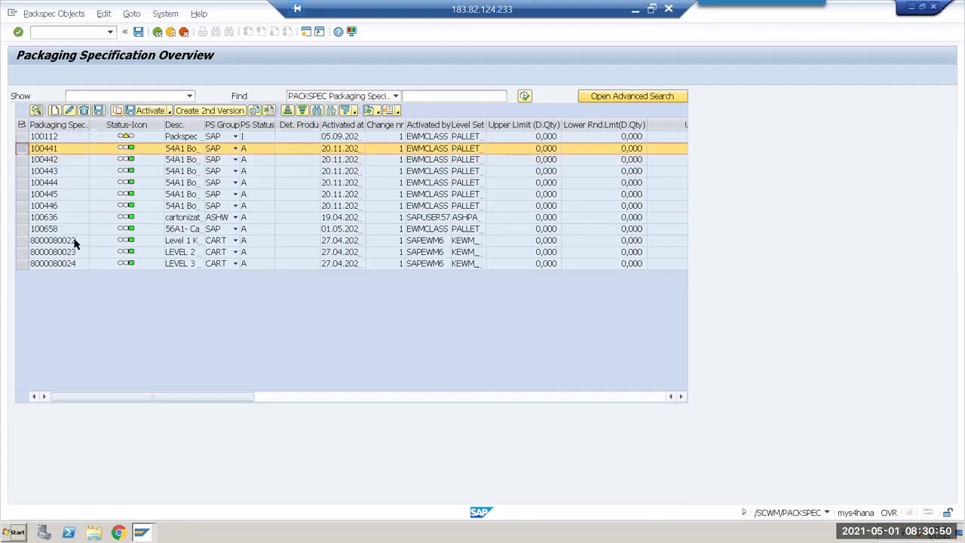
left_click(21, 228)
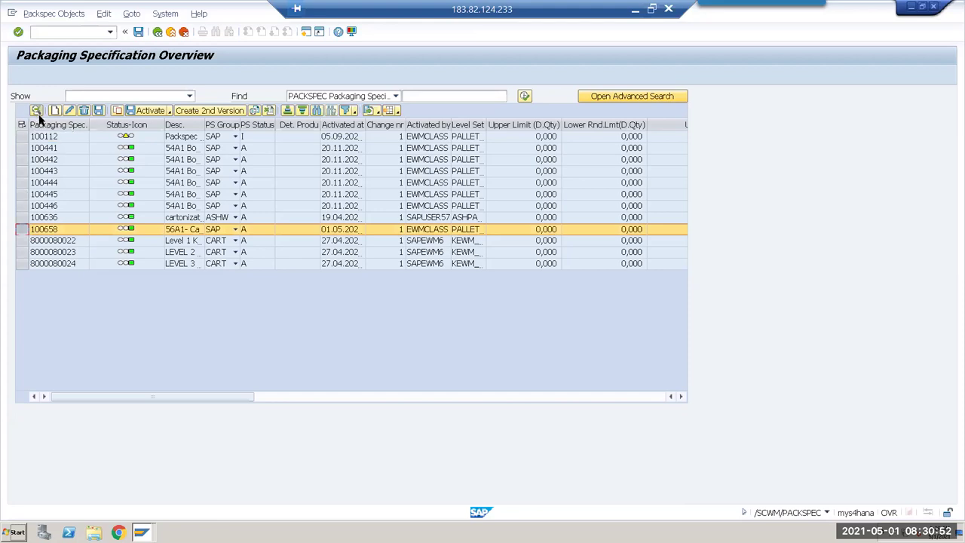
left_click(35, 111)
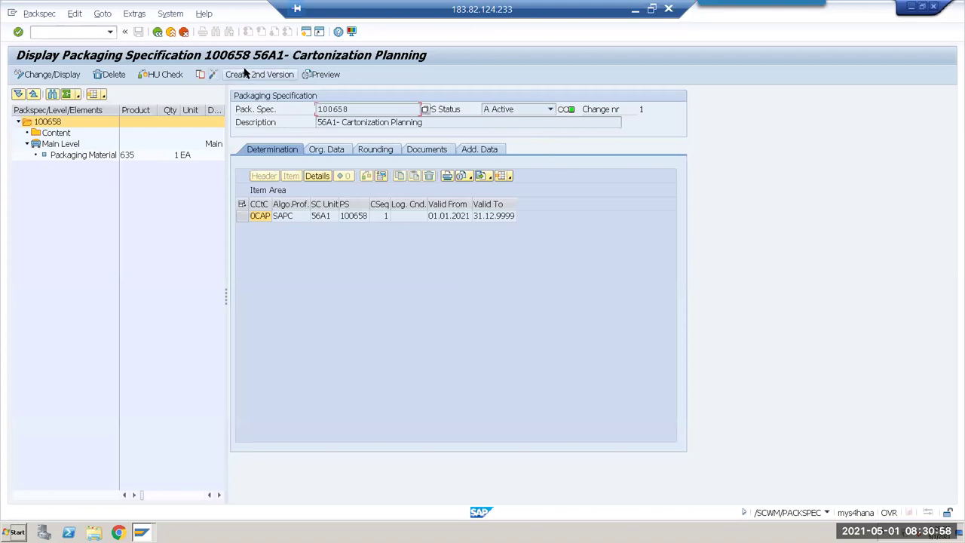
left_click(111, 75)
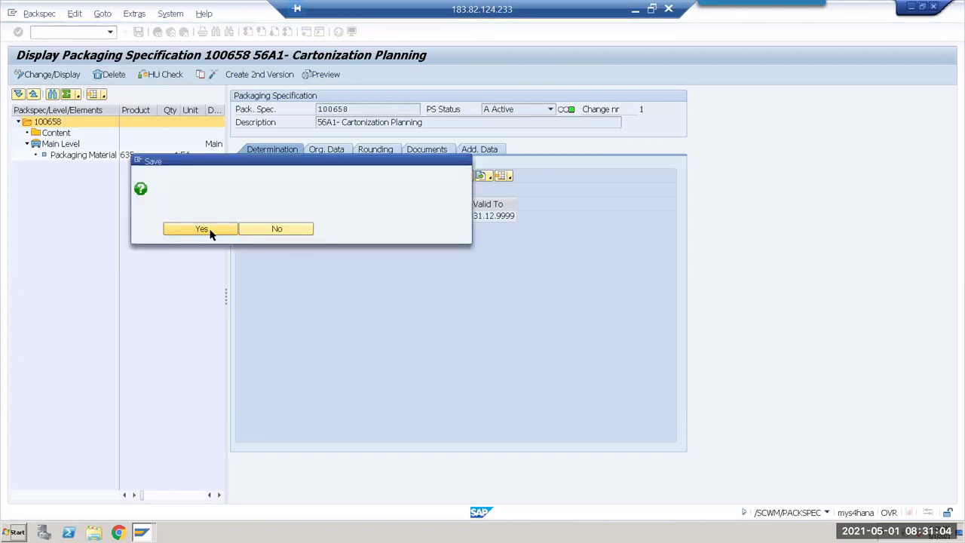
left_click(201, 230)
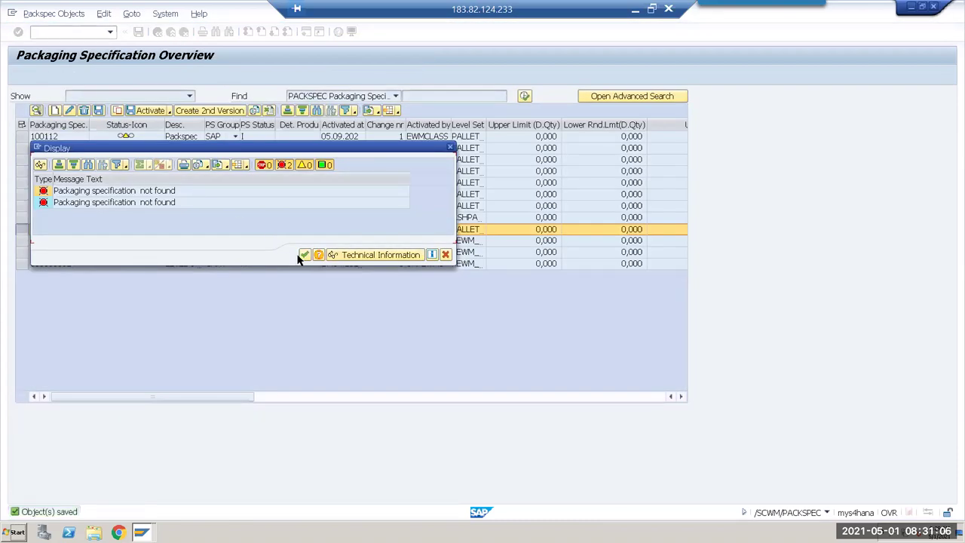
left_click(305, 255)
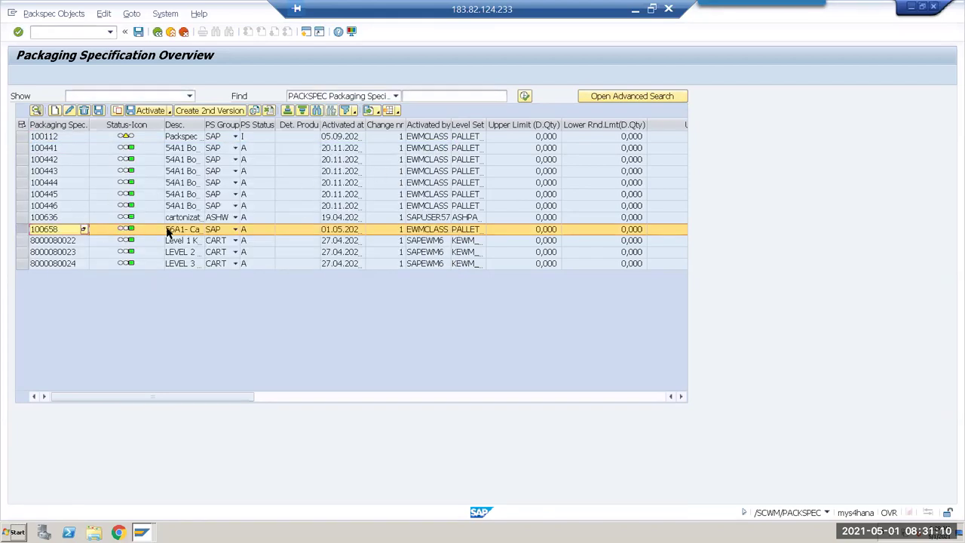
- In a second version of packaging specification 100441, add a 0CAP determination record with algorithm profile SAPC and SC unit 56A1, and activate the version
left_click(22, 148)
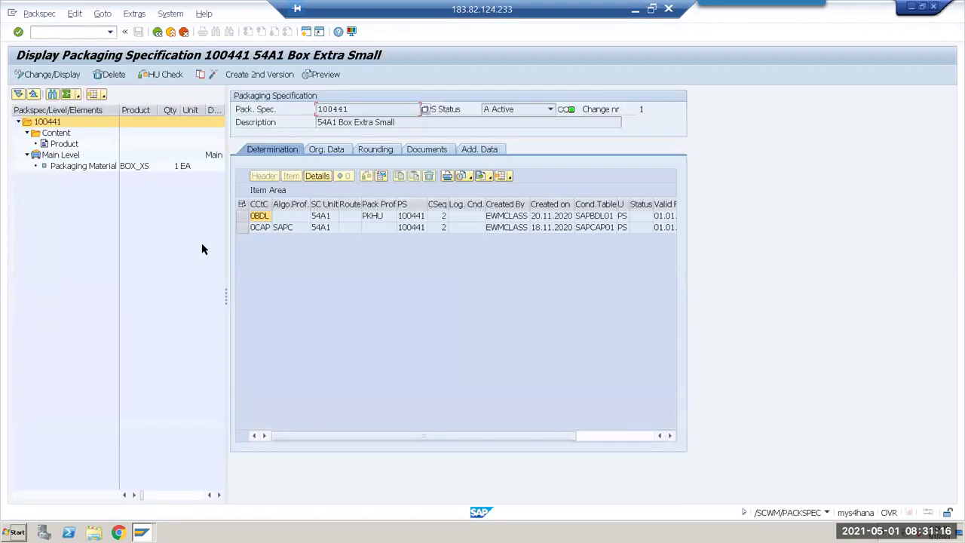
left_click(252, 73)
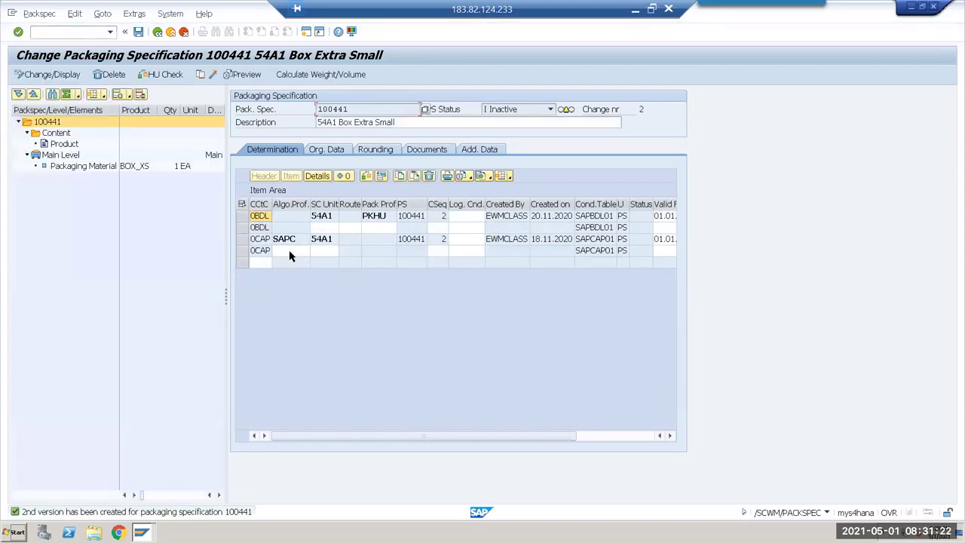
left_click(295, 243)
left_click(296, 251)
type("SAPC")
left_click(323, 242)
left_click(322, 250)
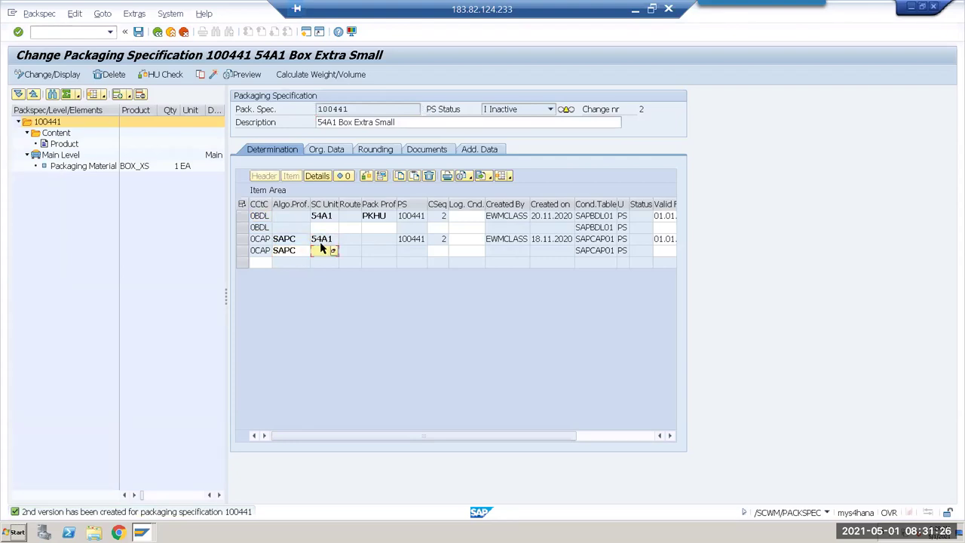
type("56")
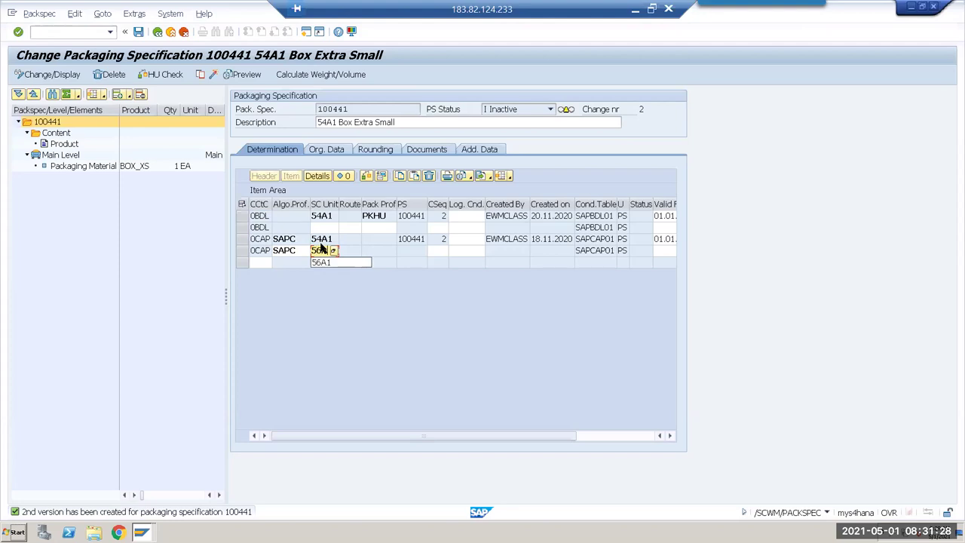
type("A1")
key("Return")
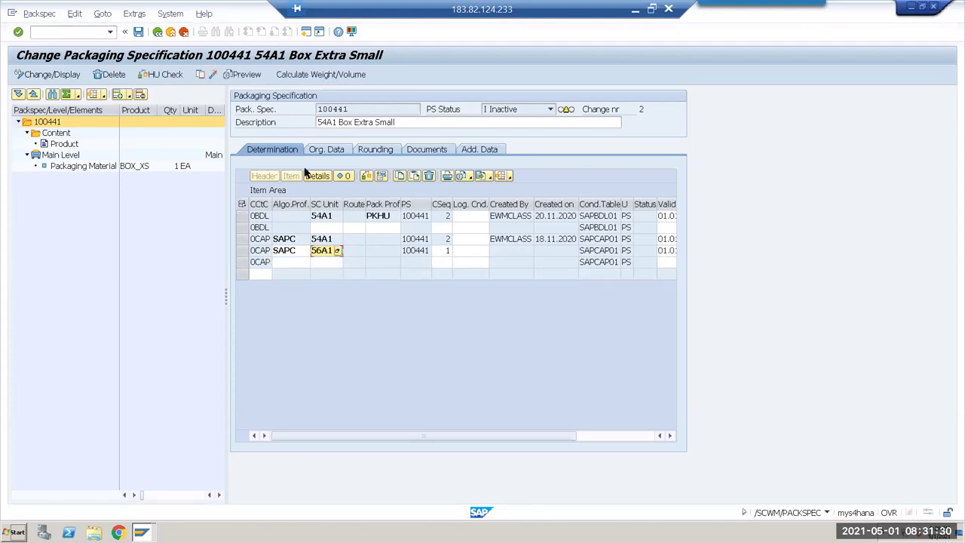
left_click(213, 74)
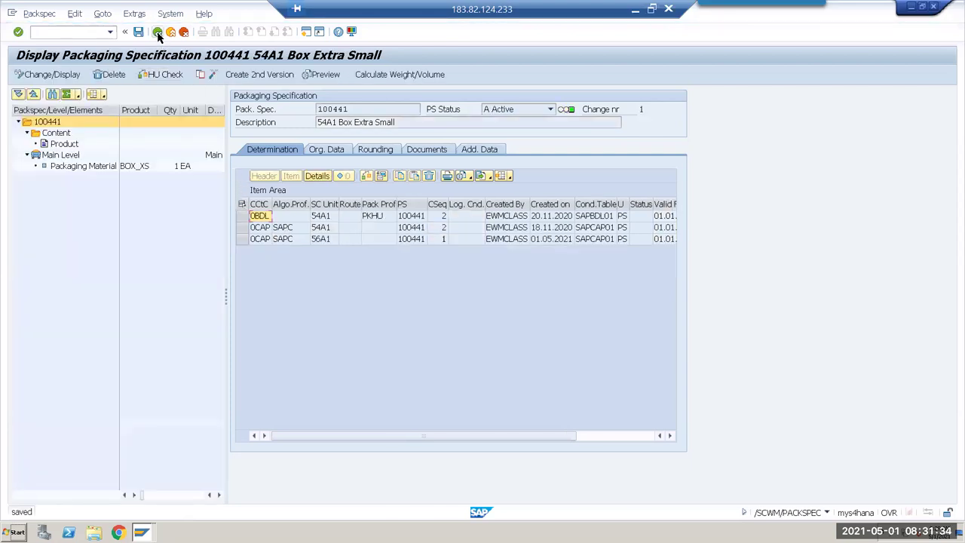
key("F3")
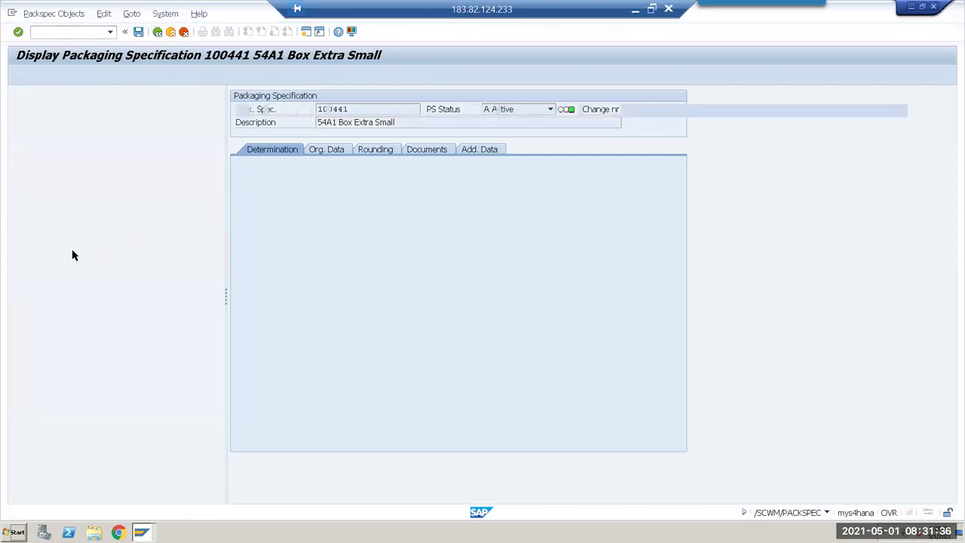
- Try to add a 0CAP determination record with algorithm profile SAPC and SC unit 56A1 to a second version of packaging specification 100442
left_click(22, 159)
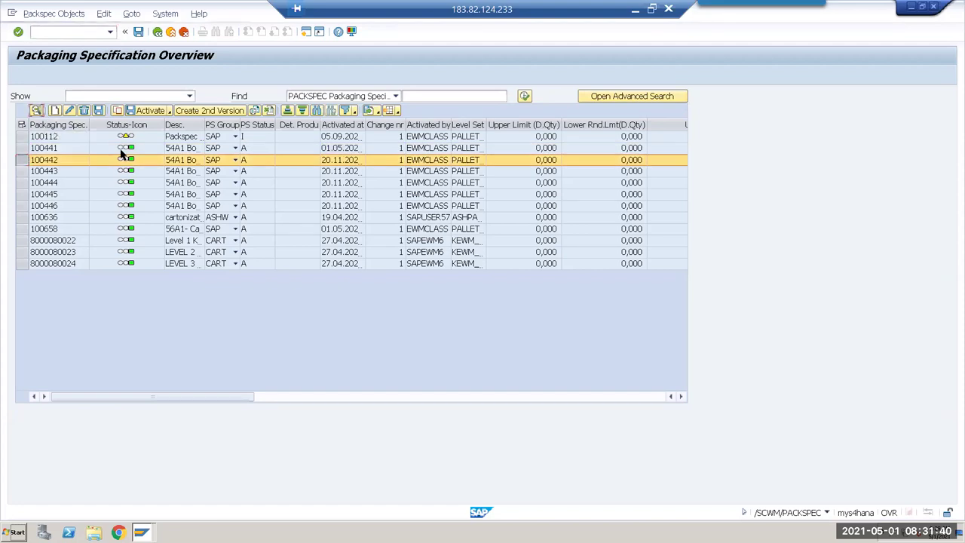
key("F2")
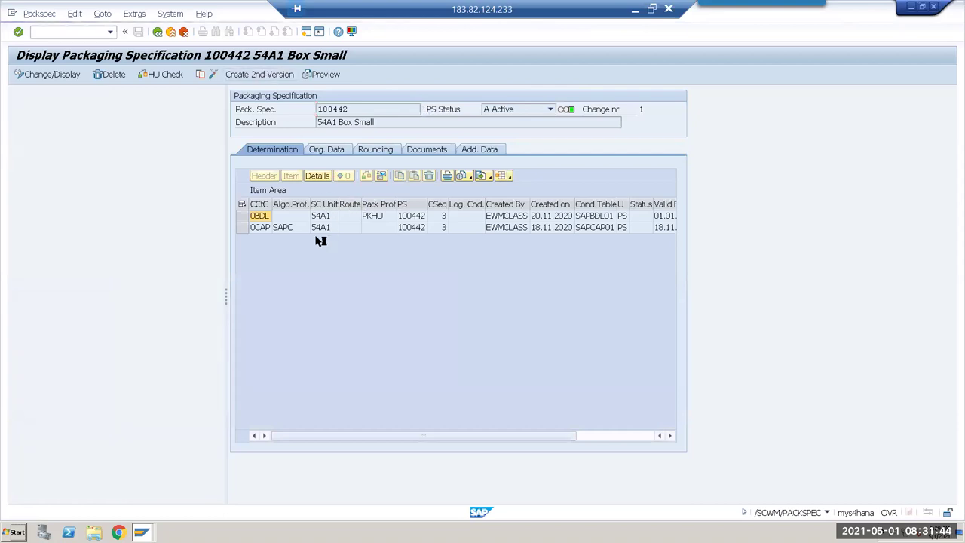
key("ctrl+F1")
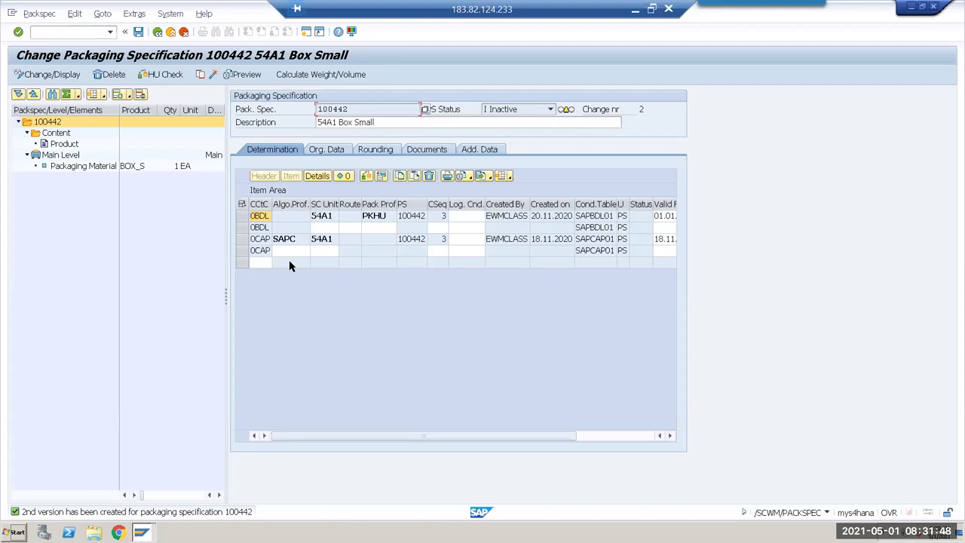
double_click(291, 240)
key("ctrl+c")
left_click(289, 252)
key("ctrl+v")
left_click(321, 250)
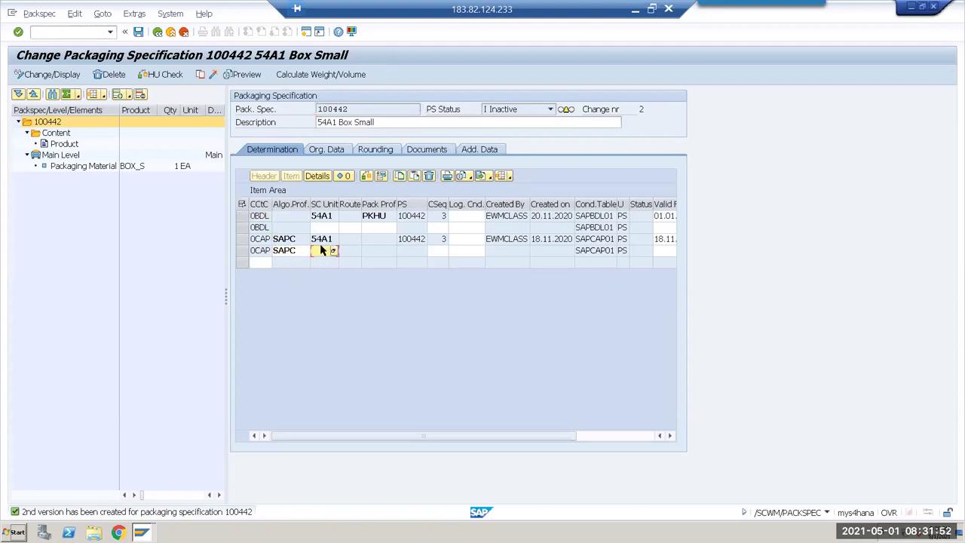
type("56A1")
key("Return")
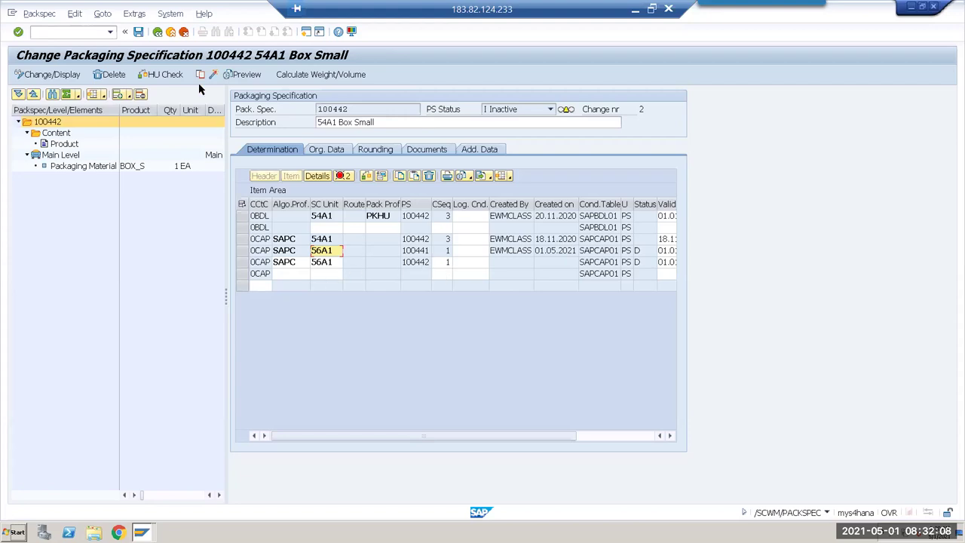
left_click(157, 32)
left_click(277, 230)
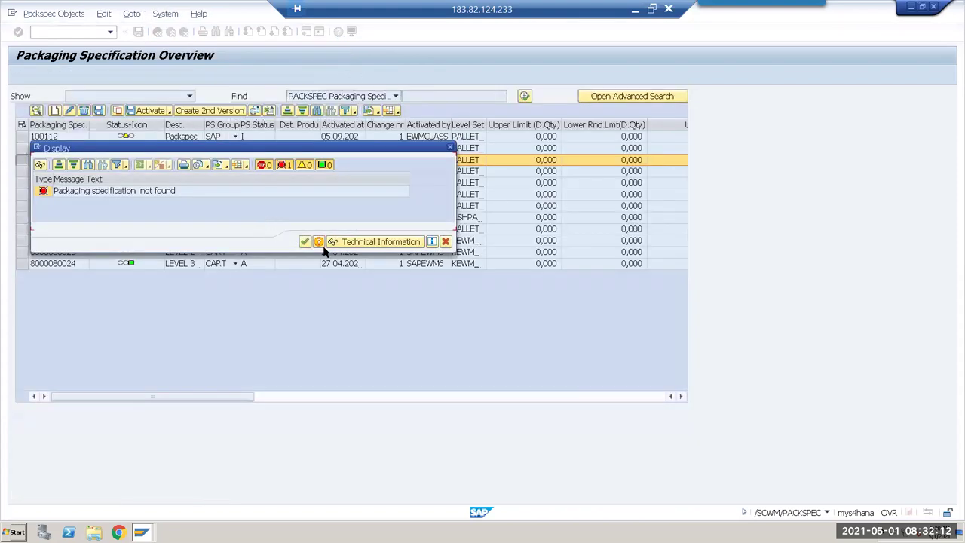
left_click(304, 241)
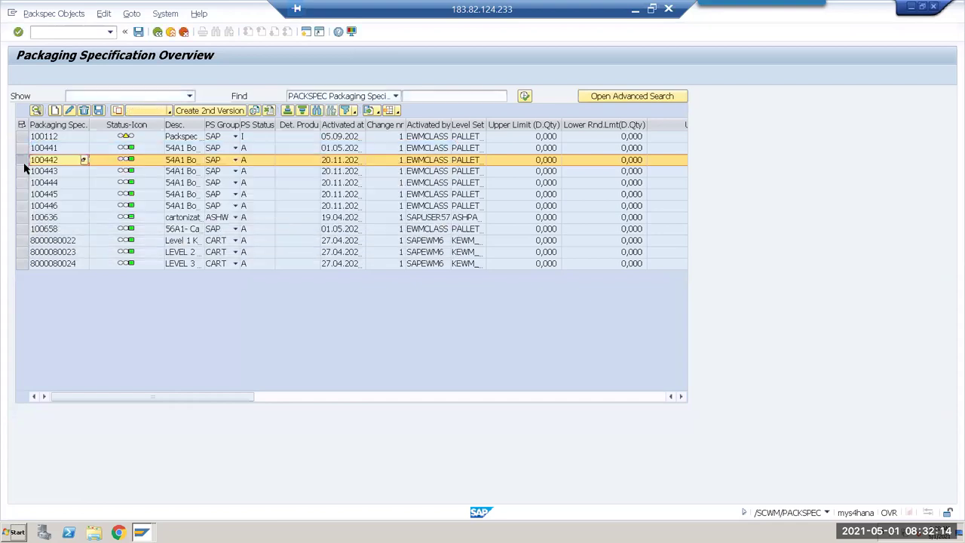
- In a new version of packaging specification 100441, delete the 0CAP determination record for SC unit 56A1 and activate the version
left_click(23, 149)
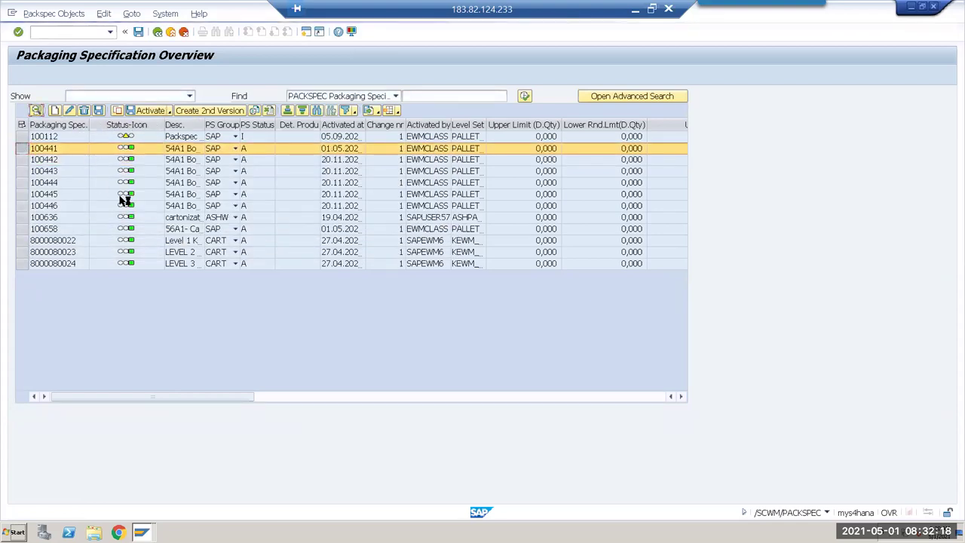
key("F2")
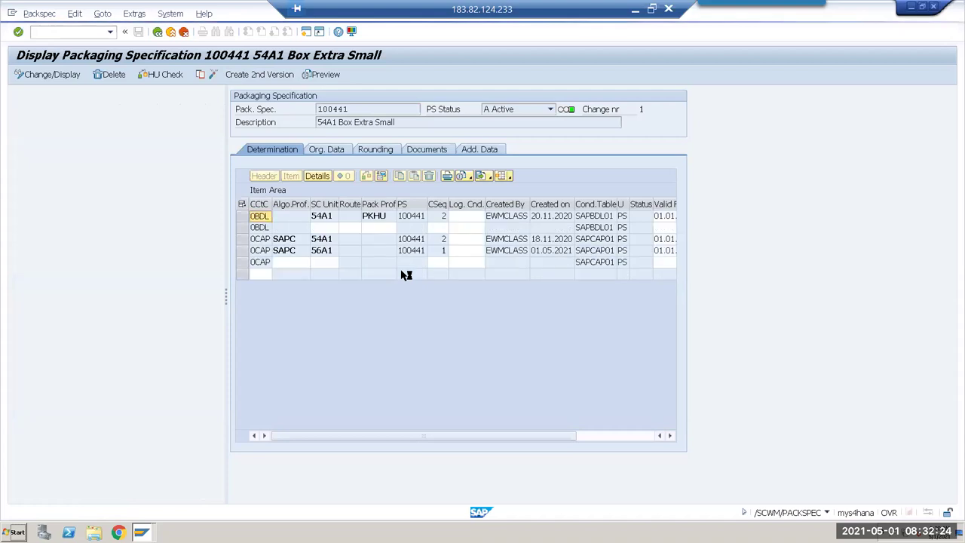
left_click(241, 252)
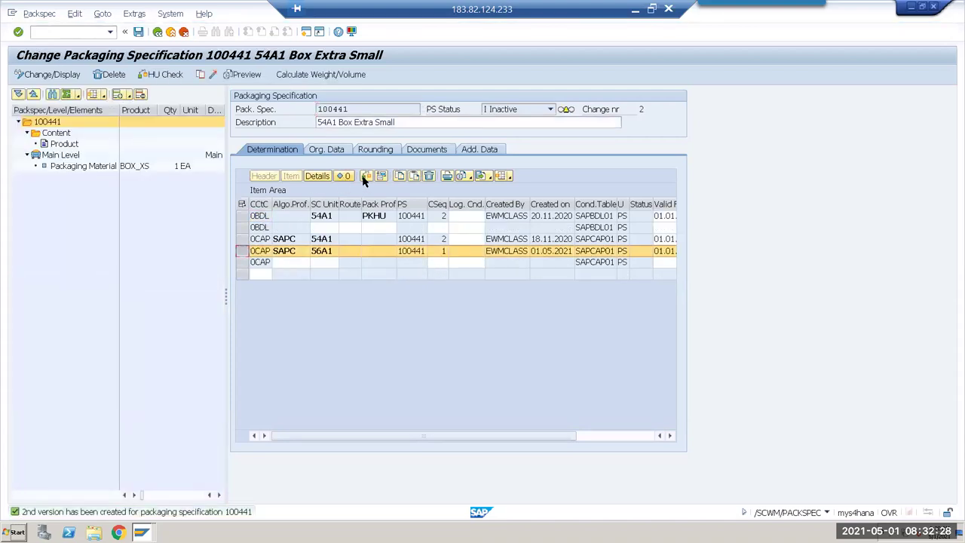
left_click(430, 176)
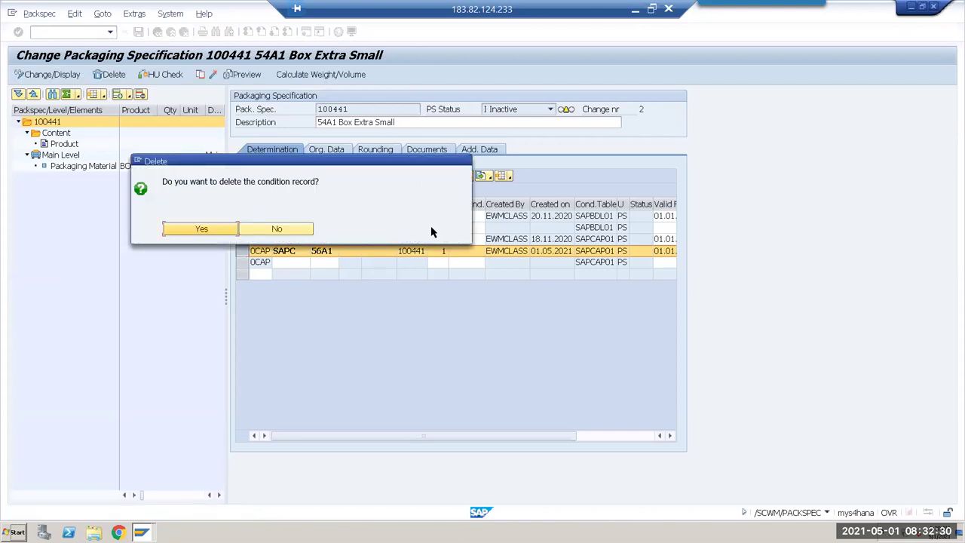
left_click(218, 229)
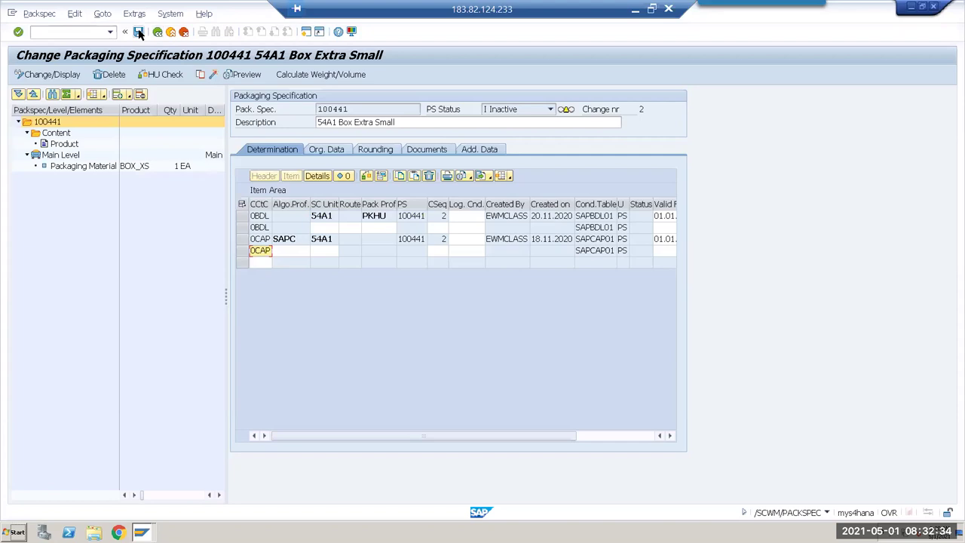
left_click(214, 75)
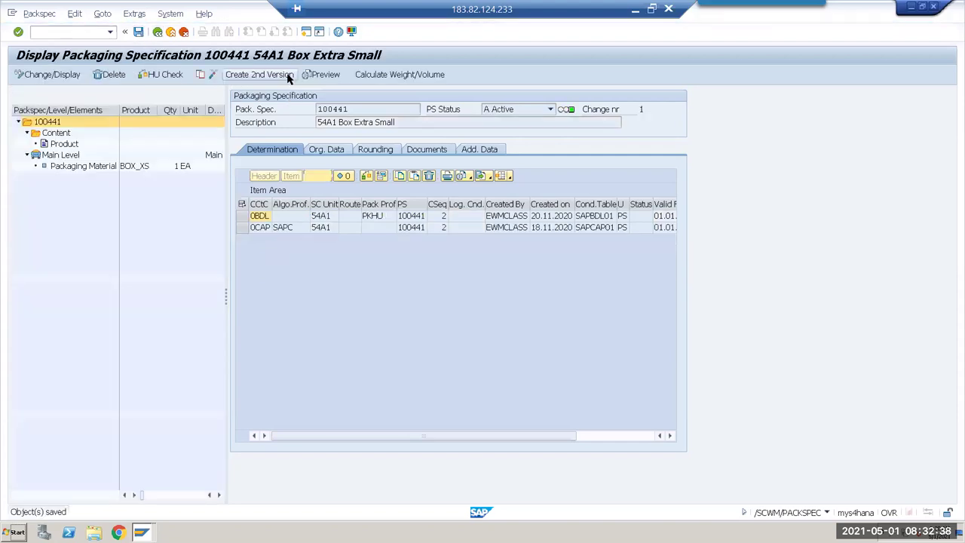
- Create another second version of 100441 and add a 0CAP determination record with algorithm profile SAPC, SC unit 56A1 and sequence 2
left_click(288, 77)
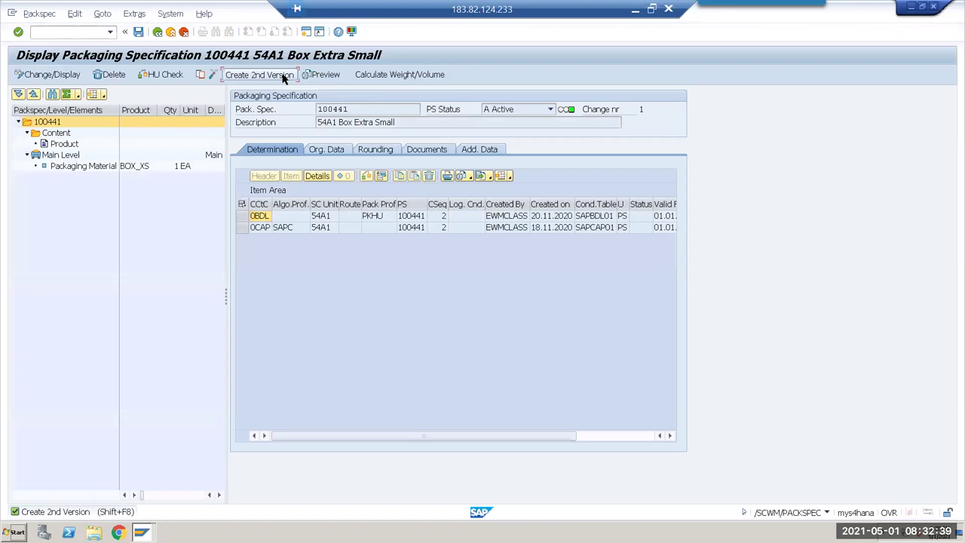
left_click(288, 250)
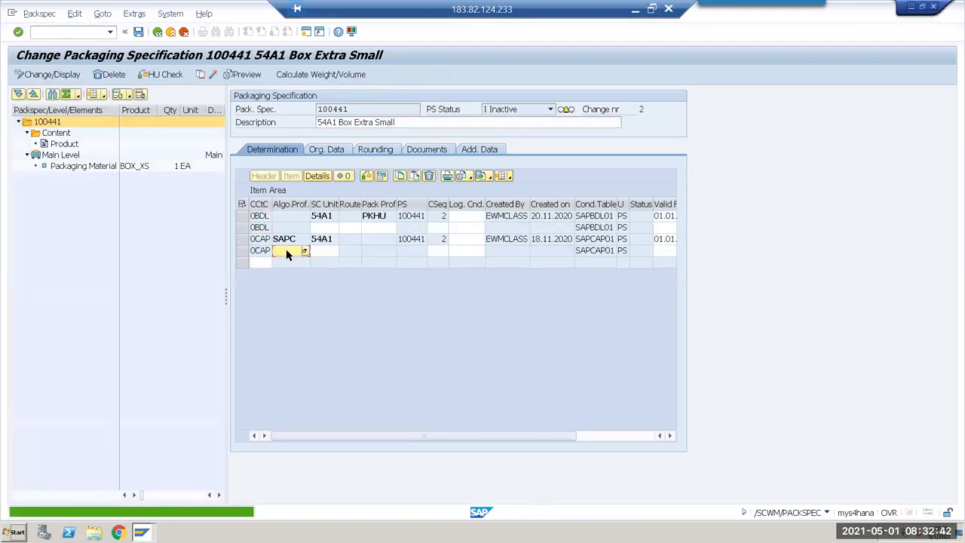
left_click(290, 240)
left_click(284, 255)
key("Tab")
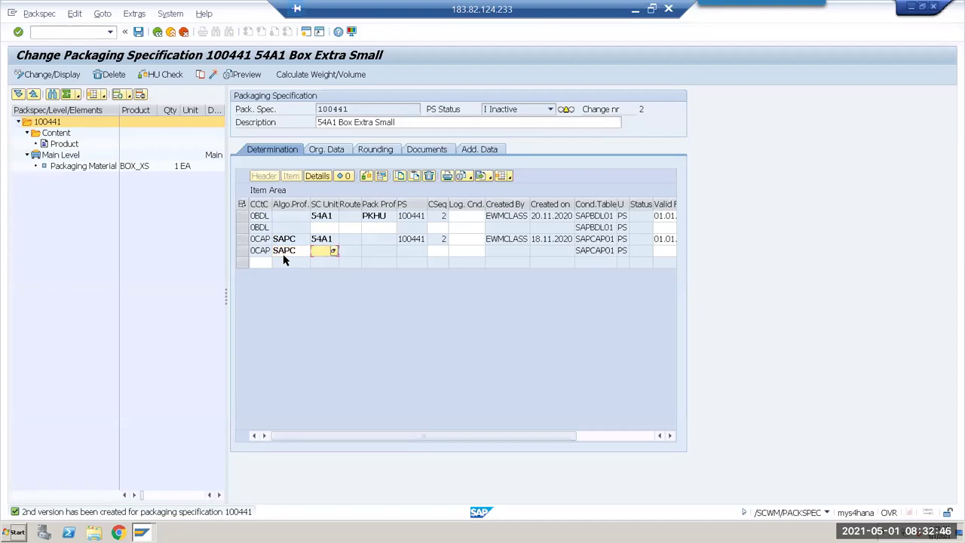
type("56A1")
key("Tab")
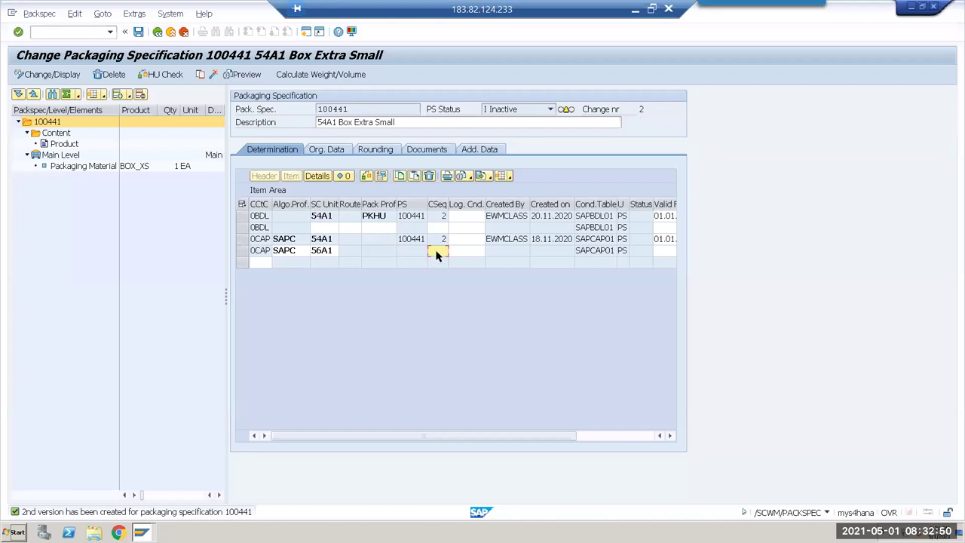
type("2")
key("Return")
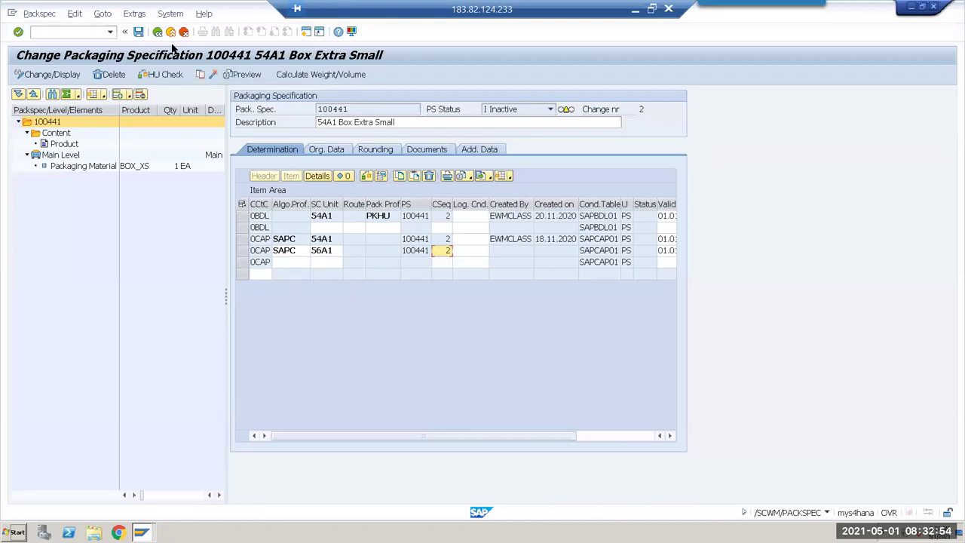
- Activate the second version of packaging specification 100441, check its 56A1 determination record, and return to the overview
left_click(215, 75)
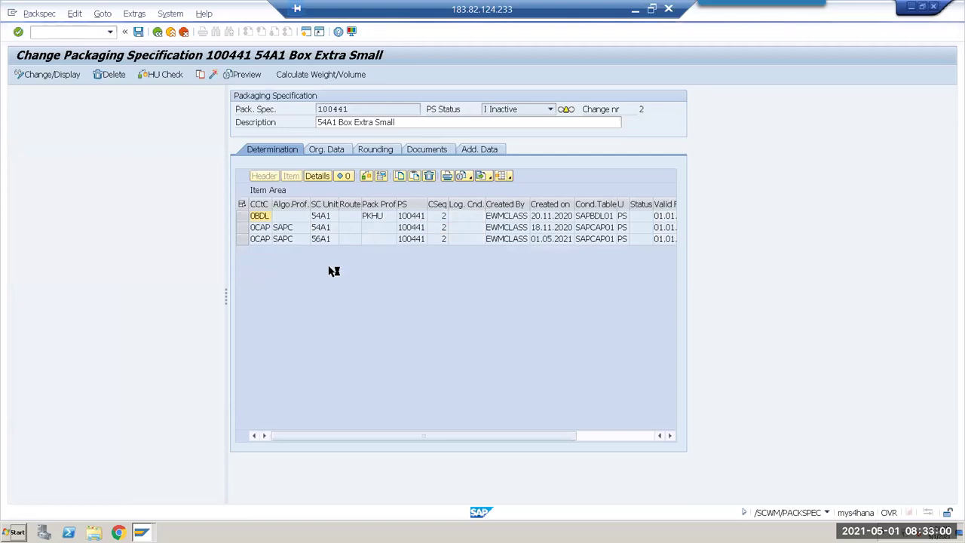
left_click(282, 240)
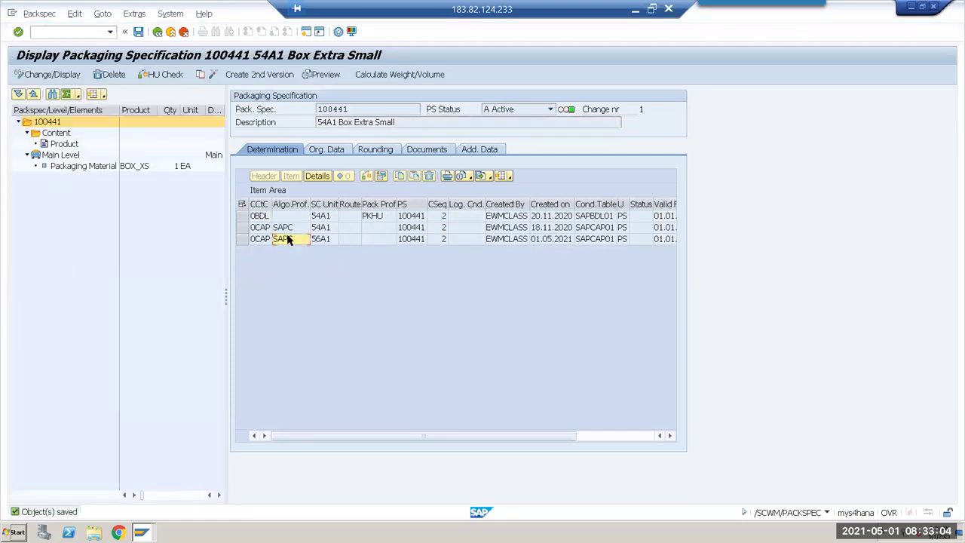
left_click_drag(321, 239, 326, 243)
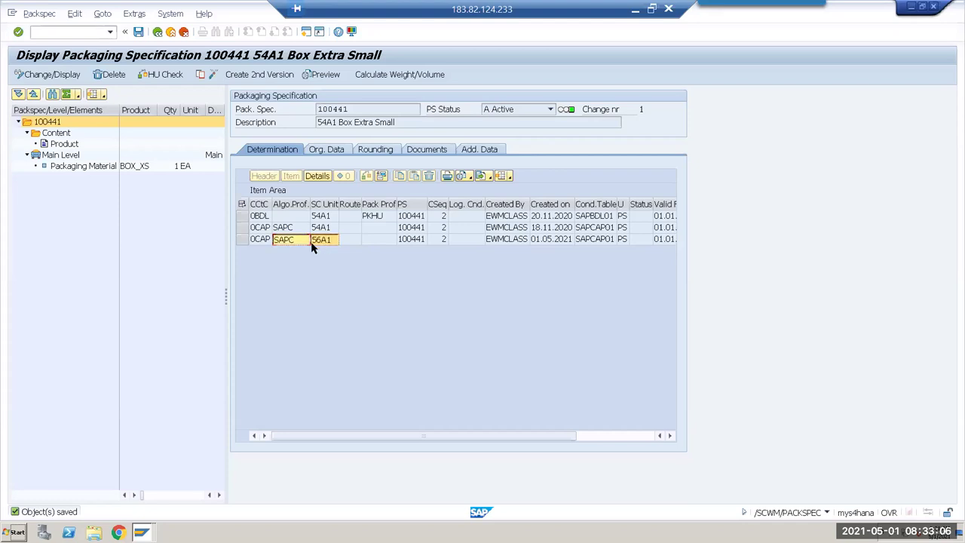
left_click(157, 31)
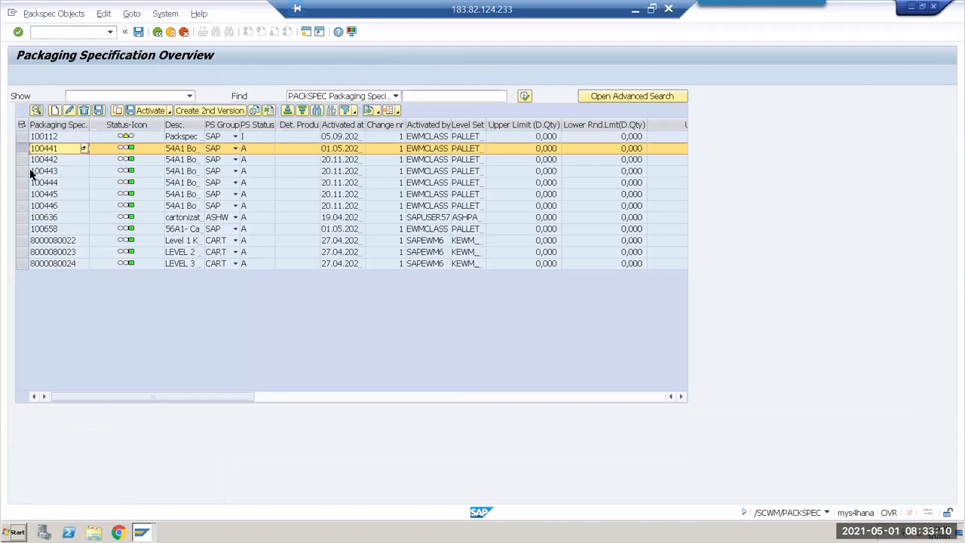
- In a second version of packaging specification 100442, add a 0CAP determination record with profile SAPC, SC unit 56A1 and sequence 3, and activate the version
left_click(22, 160)
left_click(36, 111)
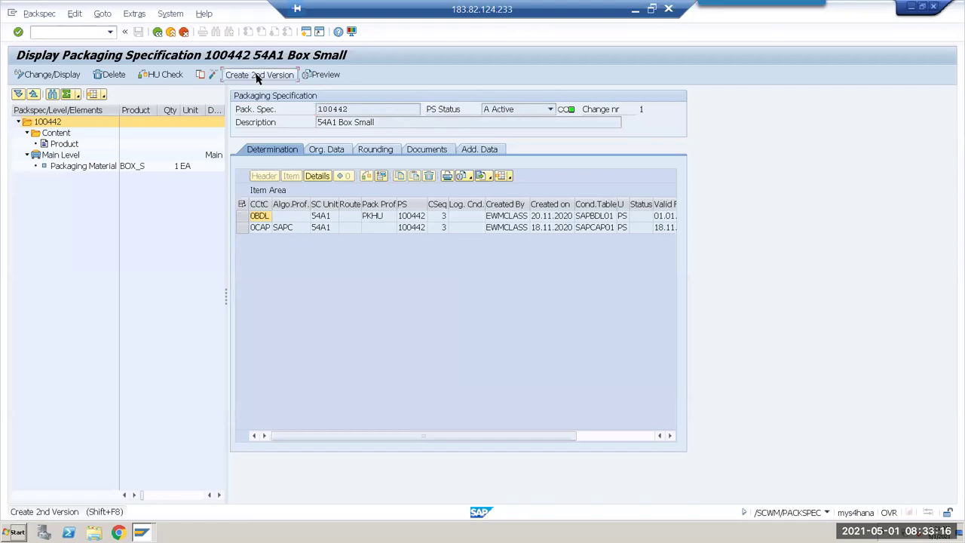
left_click(254, 75)
left_click(287, 252)
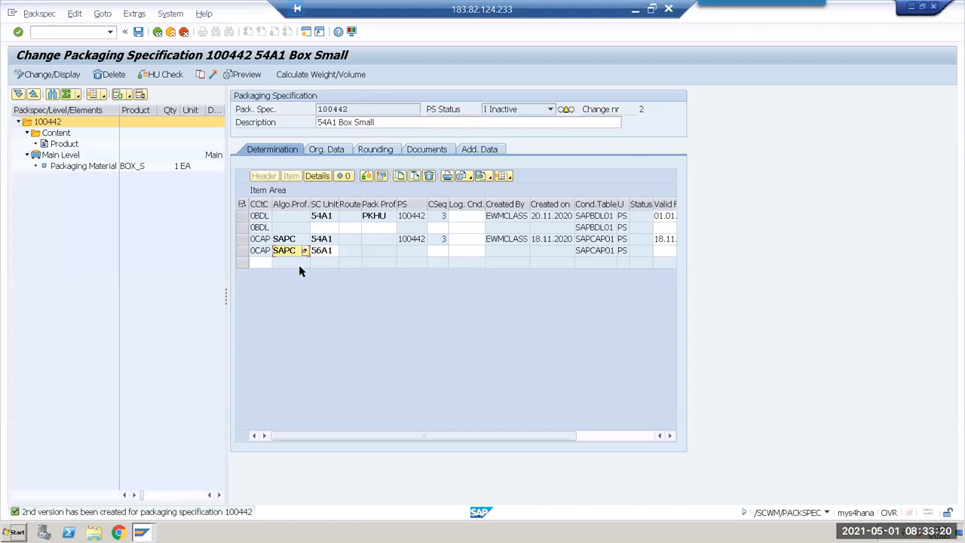
left_click(440, 254)
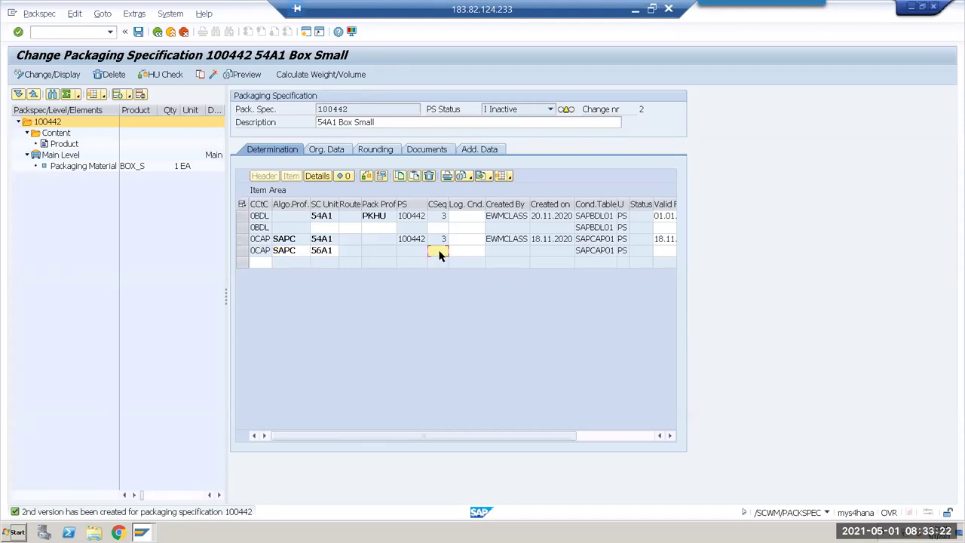
key("Return")
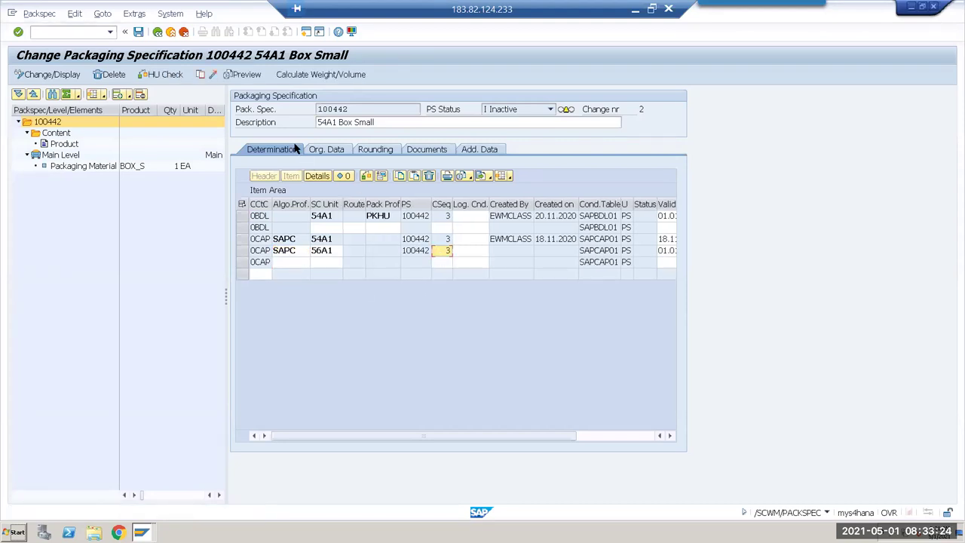
left_click(213, 73)
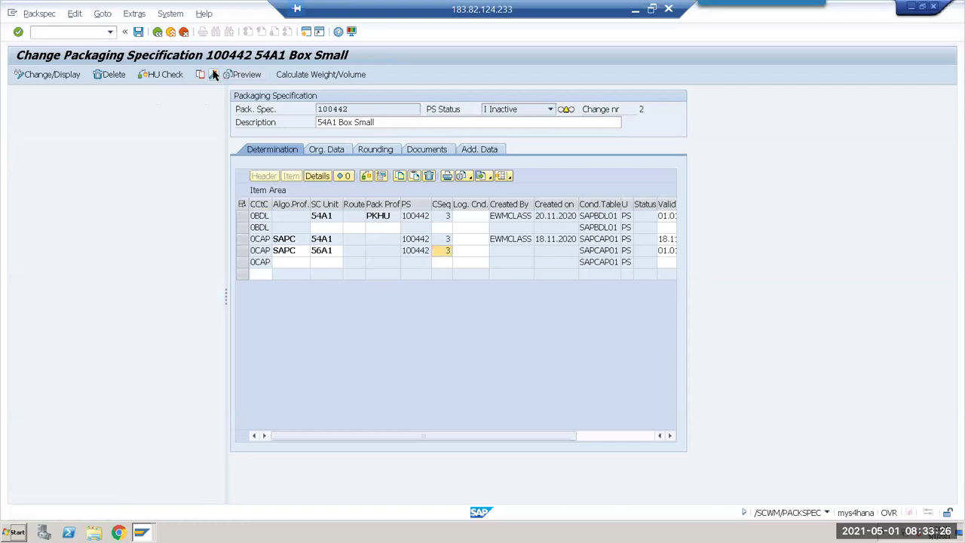
key("ctrl+s")
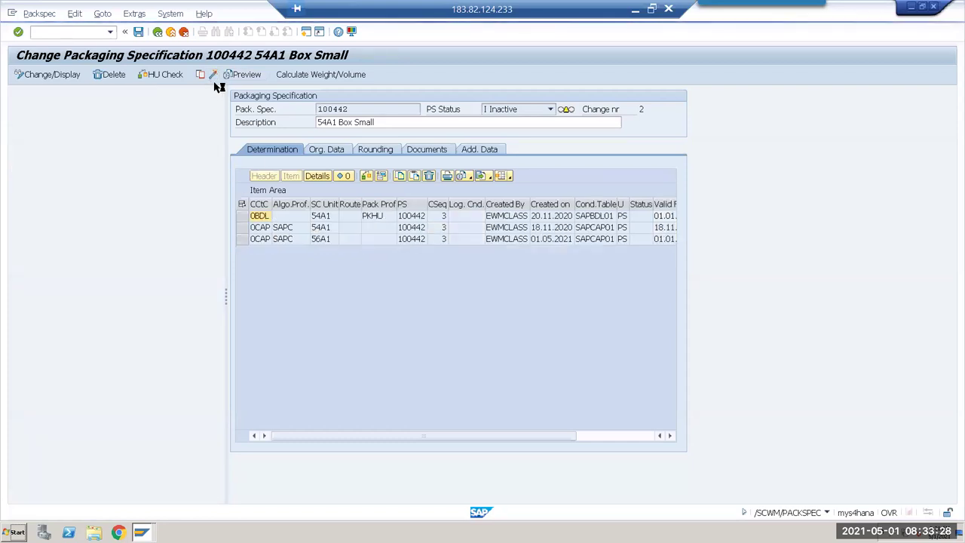
left_click(160, 34)
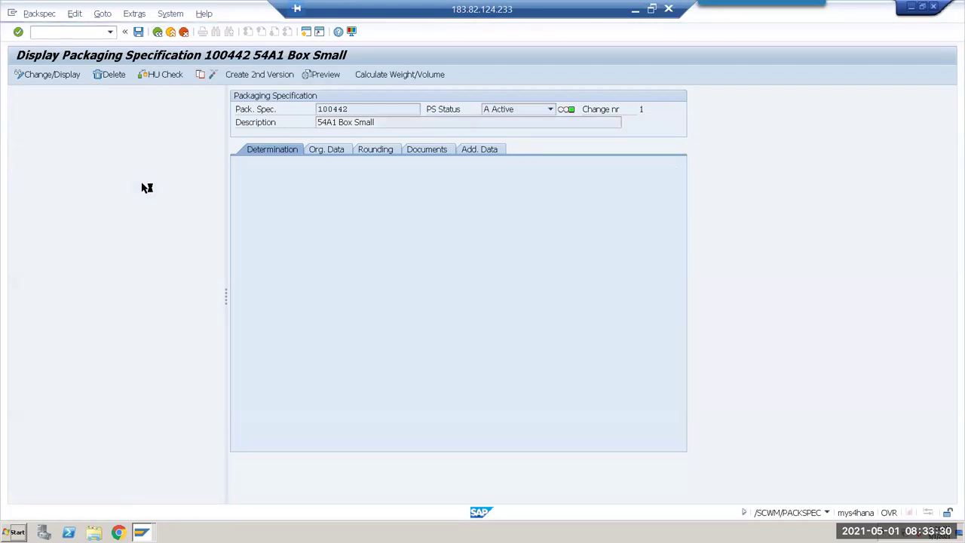
- In a second version of packaging specification 100443, add a 0CAP determination record with profile SAPC, SC unit 56A1 and sequence 4, and activate the version
left_click(22, 171)
left_click(36, 111)
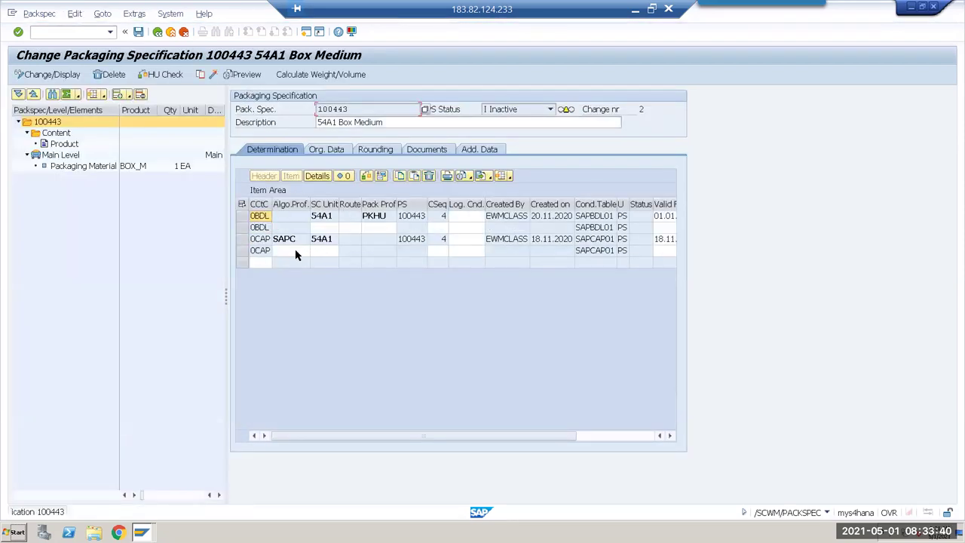
left_click(435, 253)
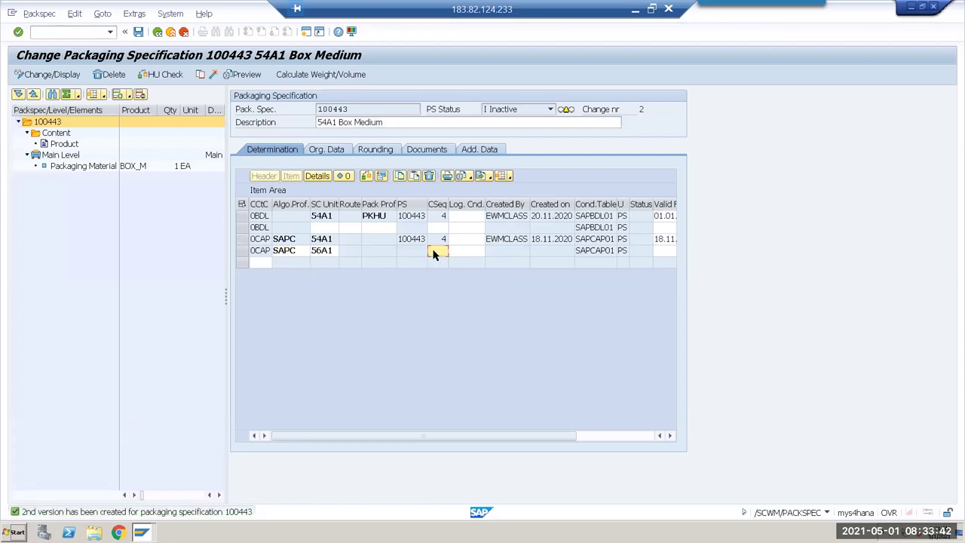
type("4")
key("Return")
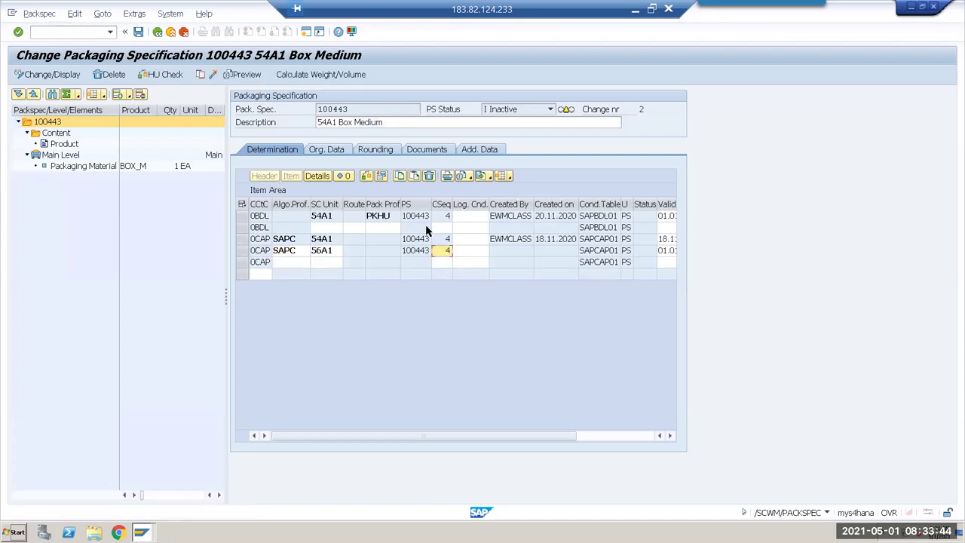
left_click(213, 75)
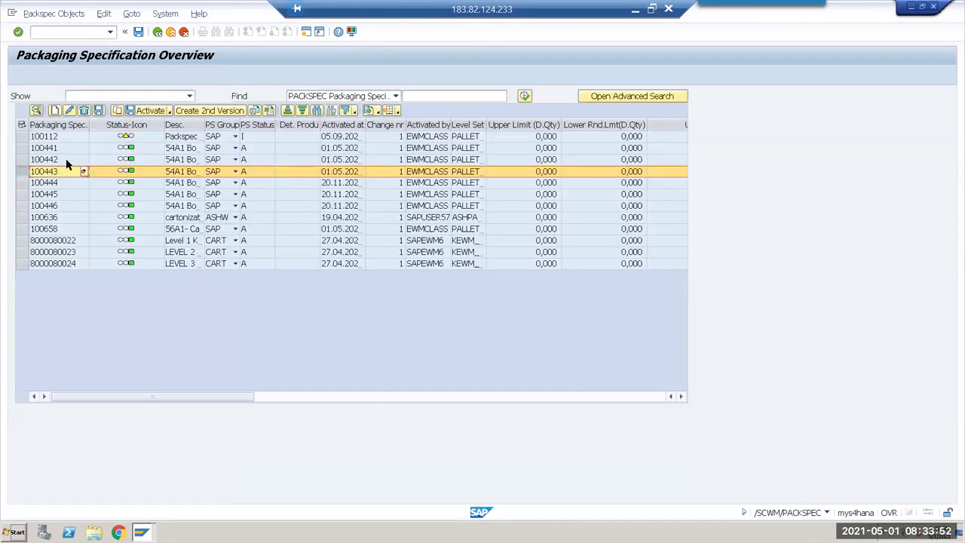
- In a second version of packaging specification 100444, add a 0CAP determination record with profile SAPC, SC unit 56A1 and sequence 5, and activate the version
left_click(24, 182)
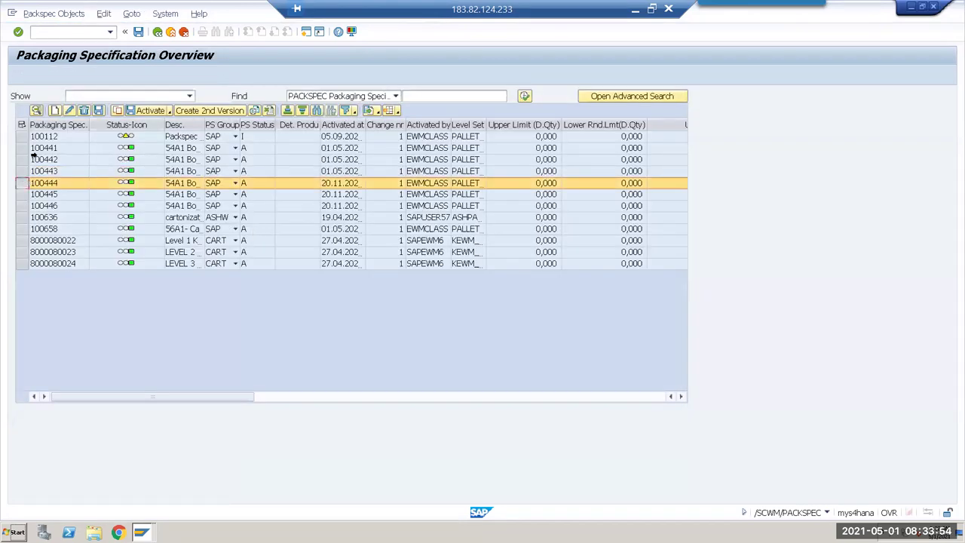
left_click(35, 111)
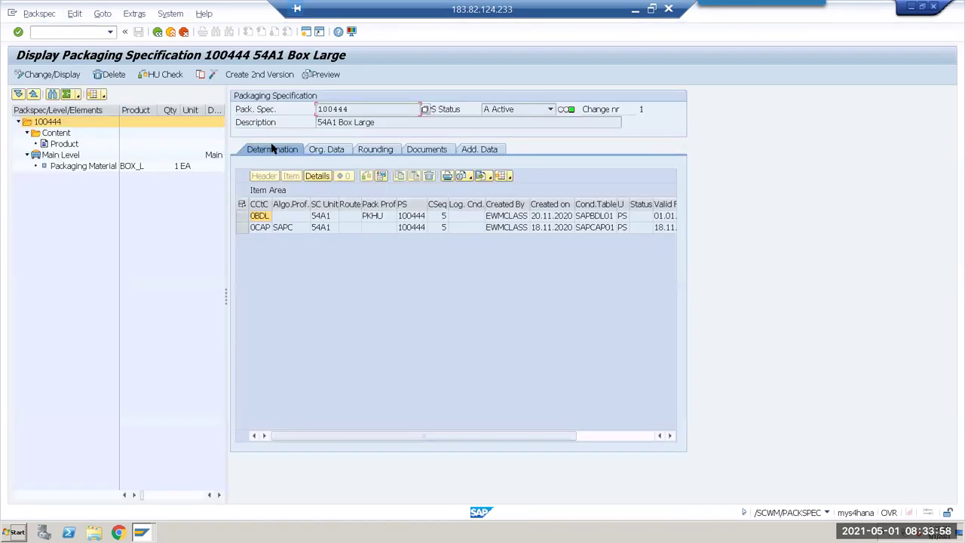
left_click(243, 77)
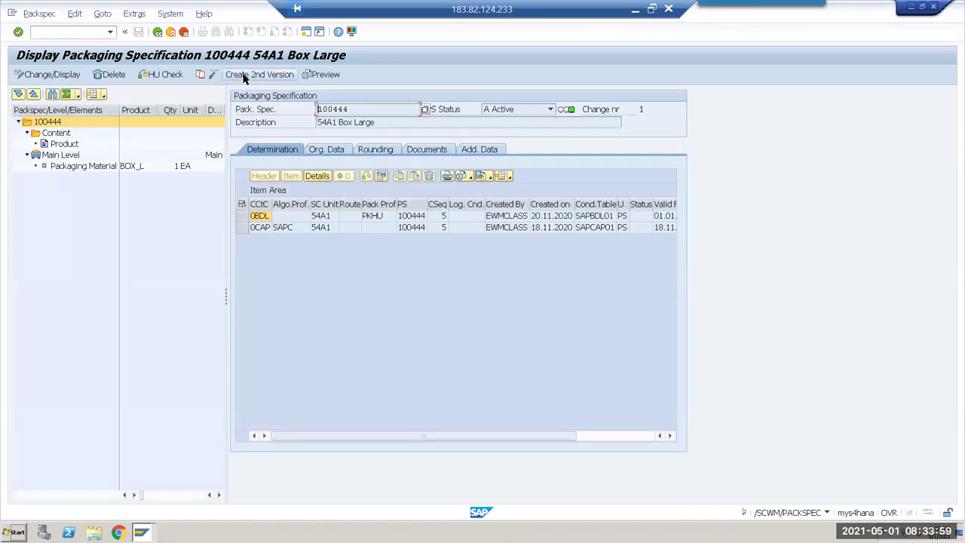
left_click(283, 249)
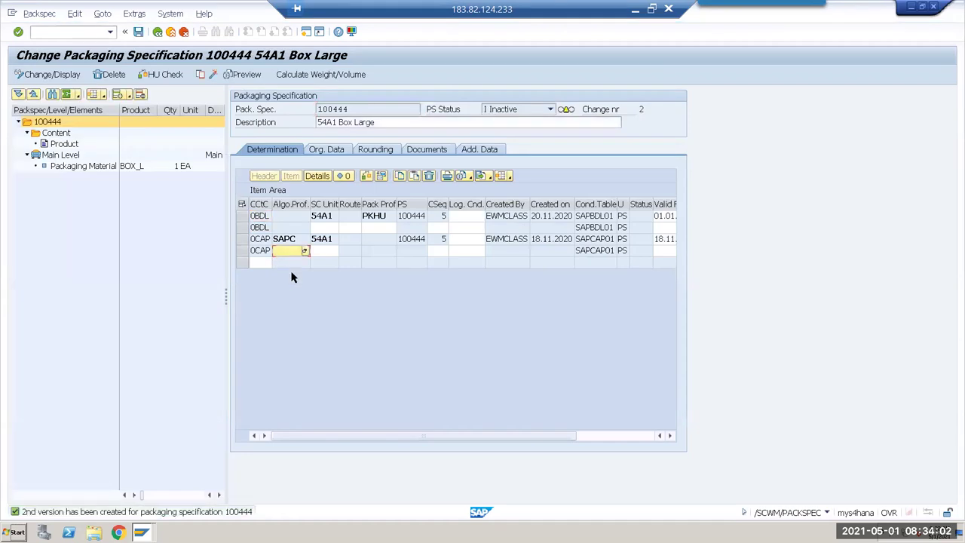
left_click(441, 252)
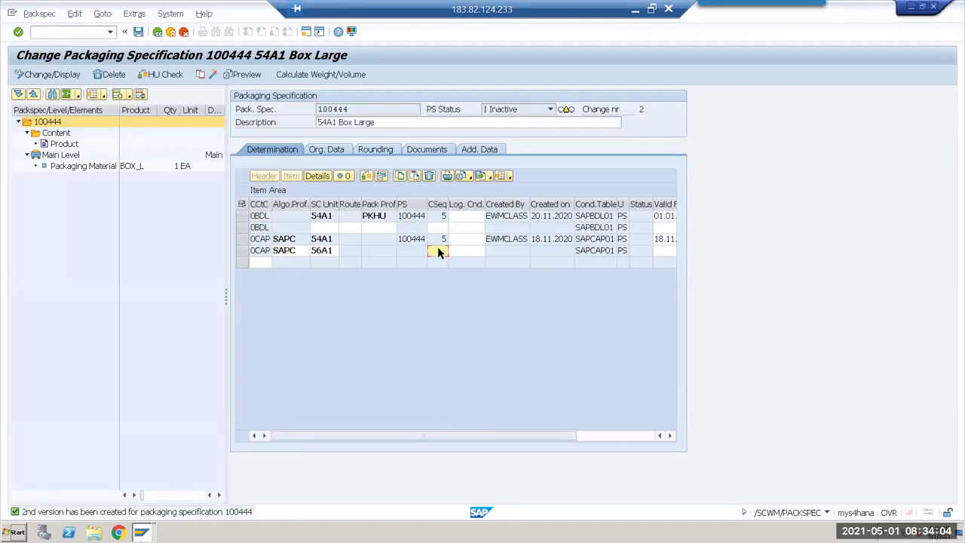
key("Return")
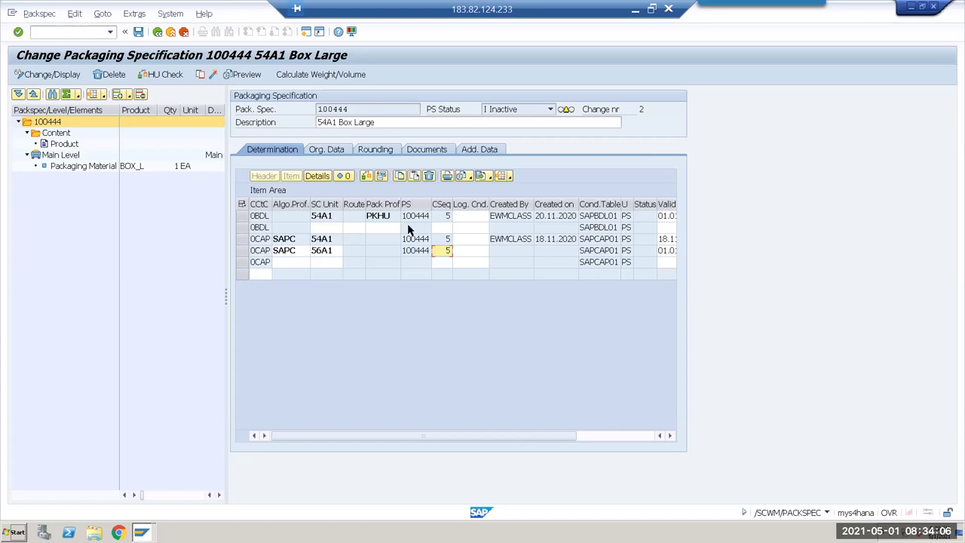
left_click(214, 74)
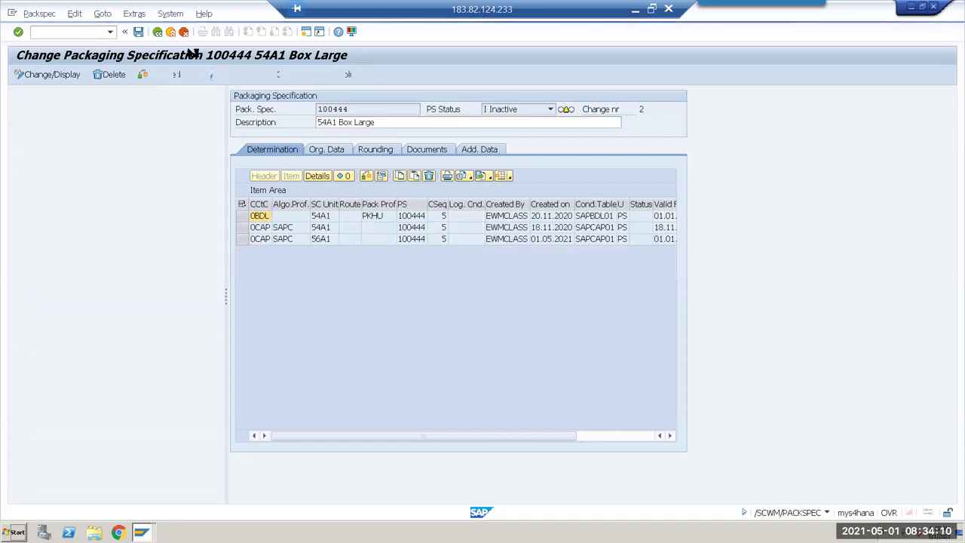
left_click(157, 32)
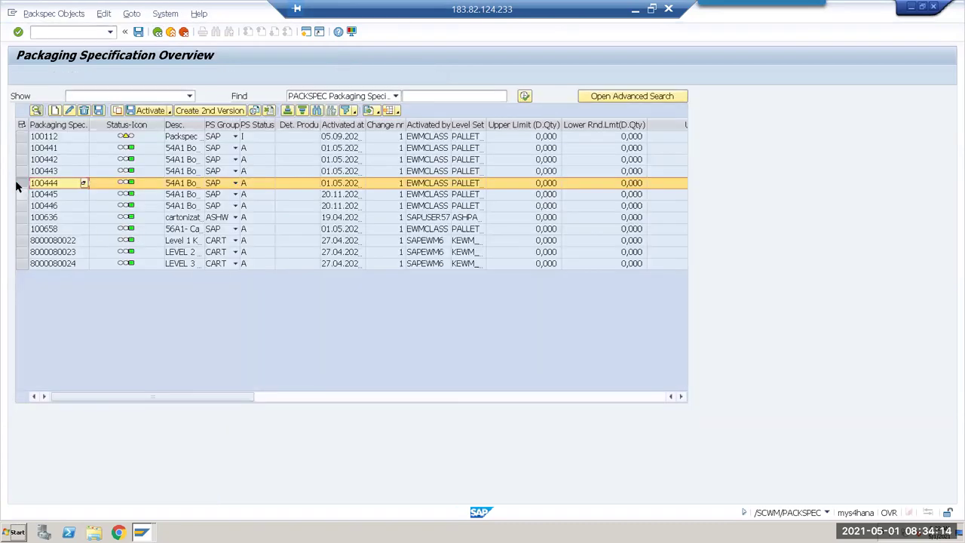
- In a second version of packaging specification 100445, add a 0CAP determination record with profile SAPC, SC unit 56A1 and sequence 6, and activate the version
left_click(21, 194)
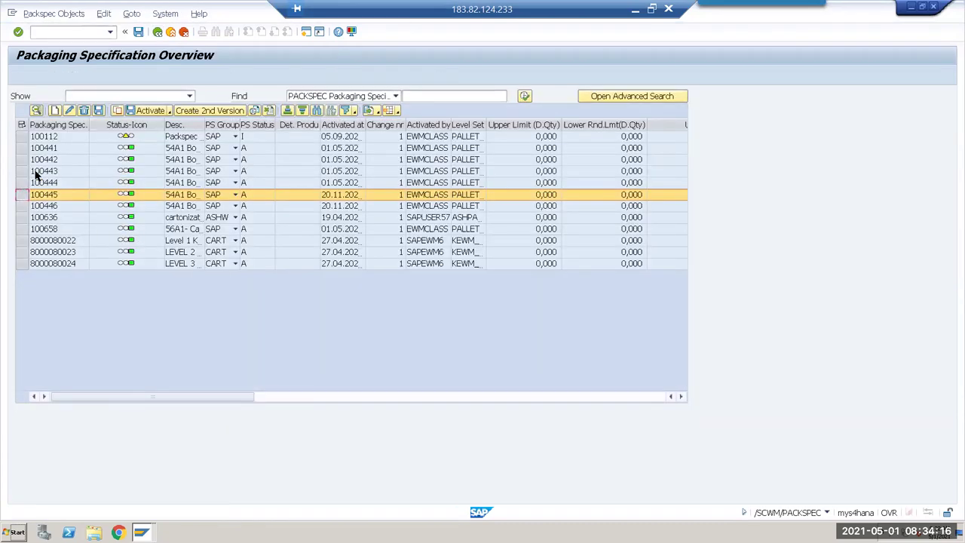
left_click(36, 111)
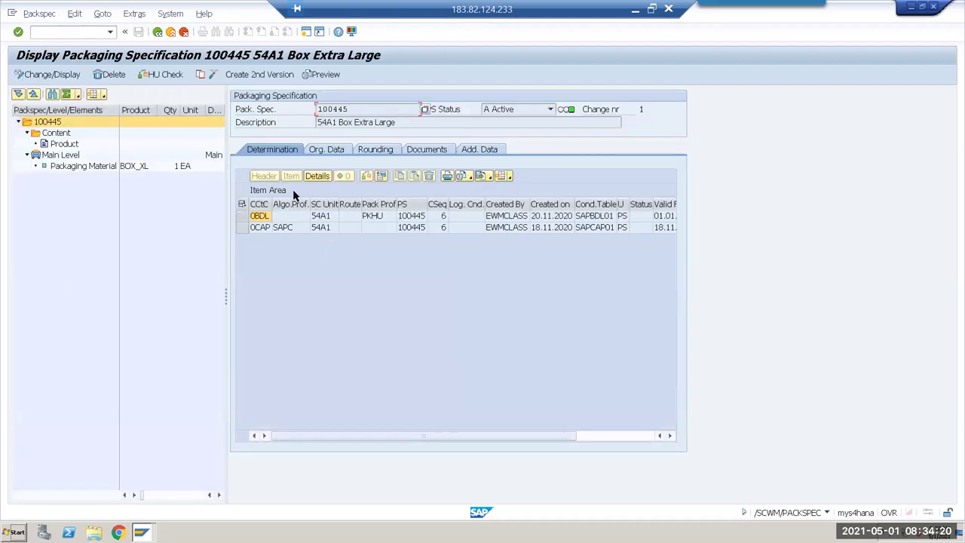
left_click(257, 75)
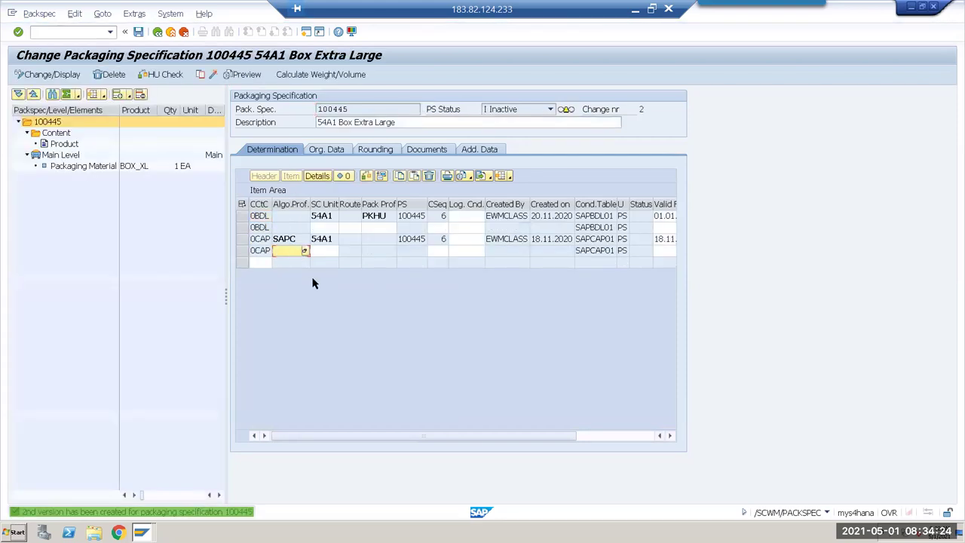
left_click(438, 253)
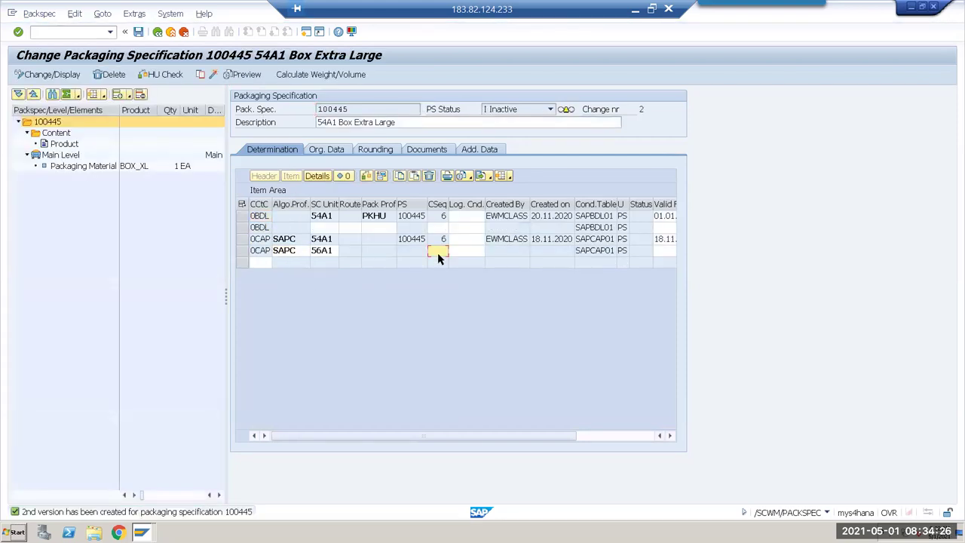
type("6")
key("Return")
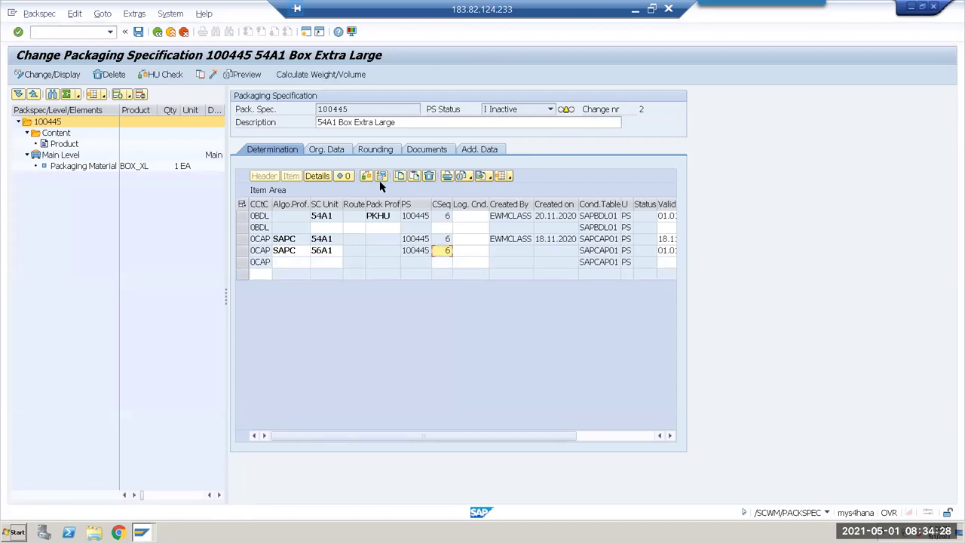
left_click(202, 73)
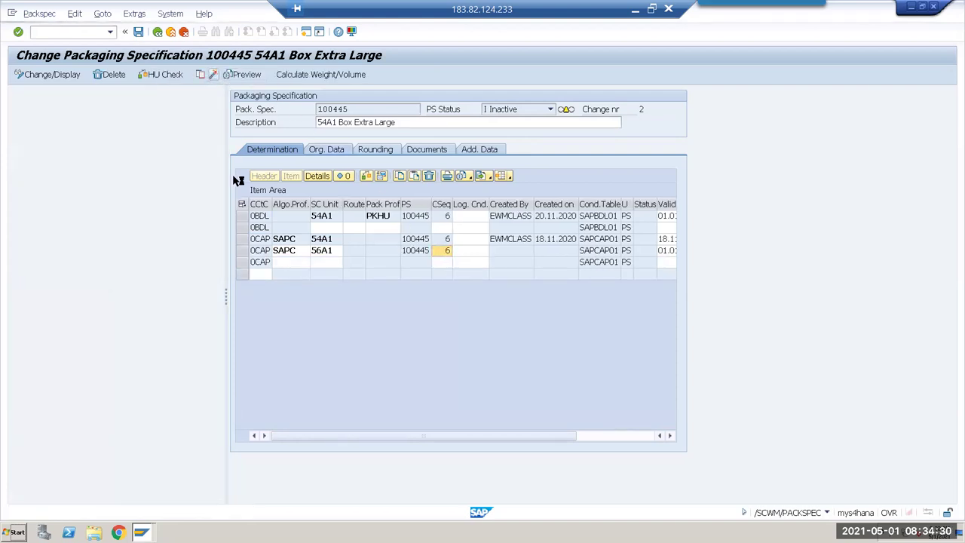
left_click(158, 32)
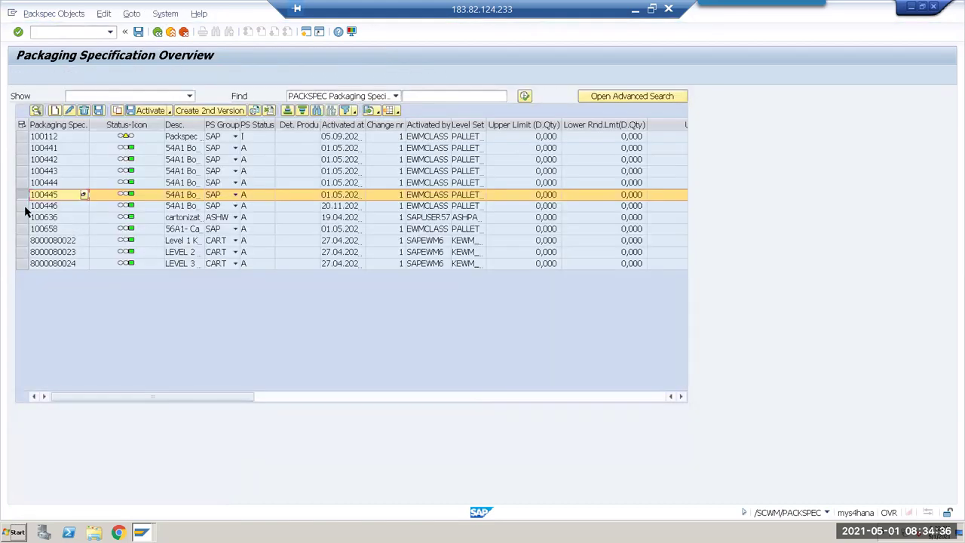
- In a second version of packaging specification 100446, add a 0CAP determination record with profile SAPC, SC unit 56A1 and sequence 7, and activate the version
left_click(24, 206)
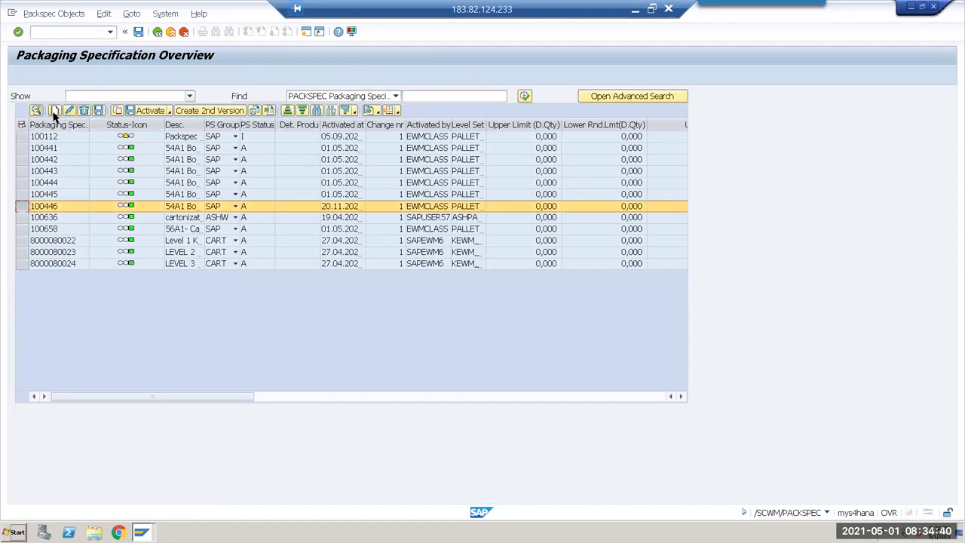
left_click(35, 111)
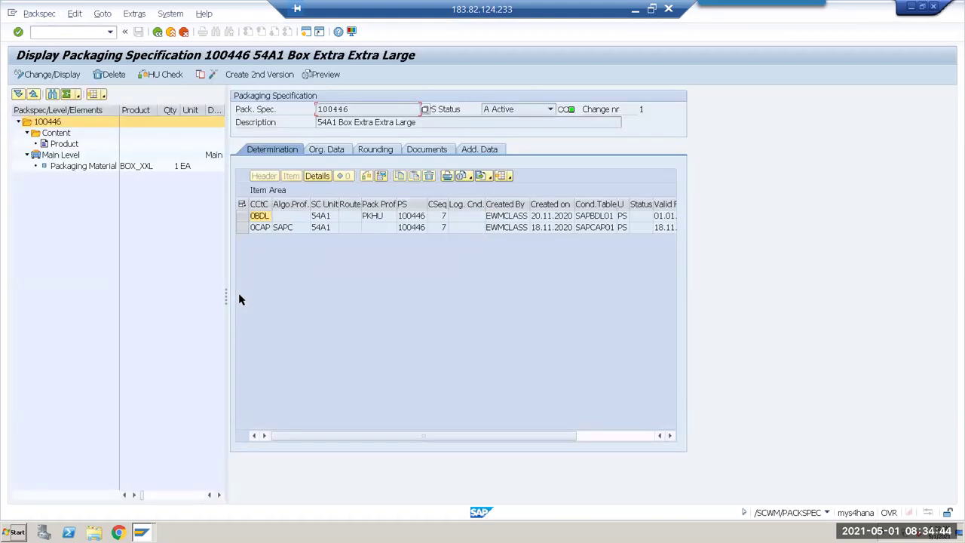
left_click(251, 75)
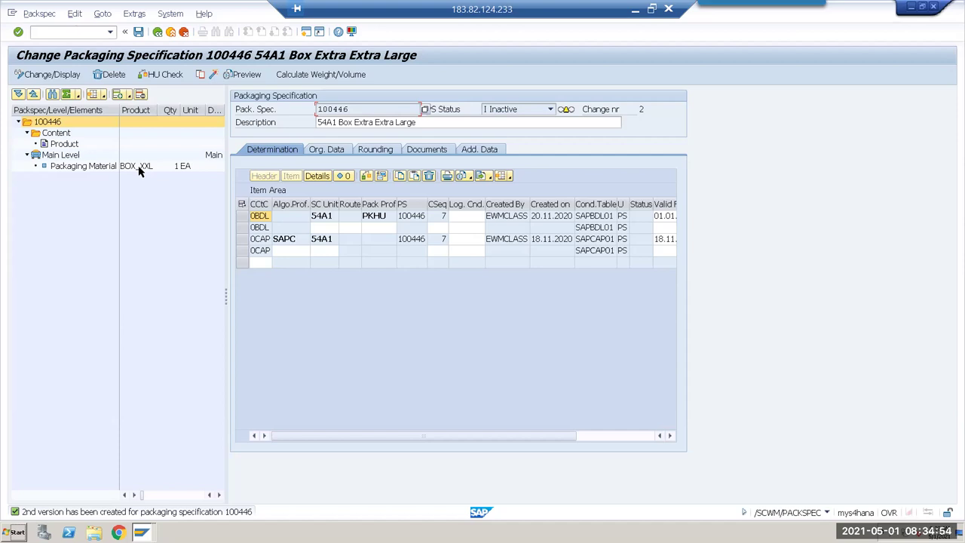
left_click(286, 252)
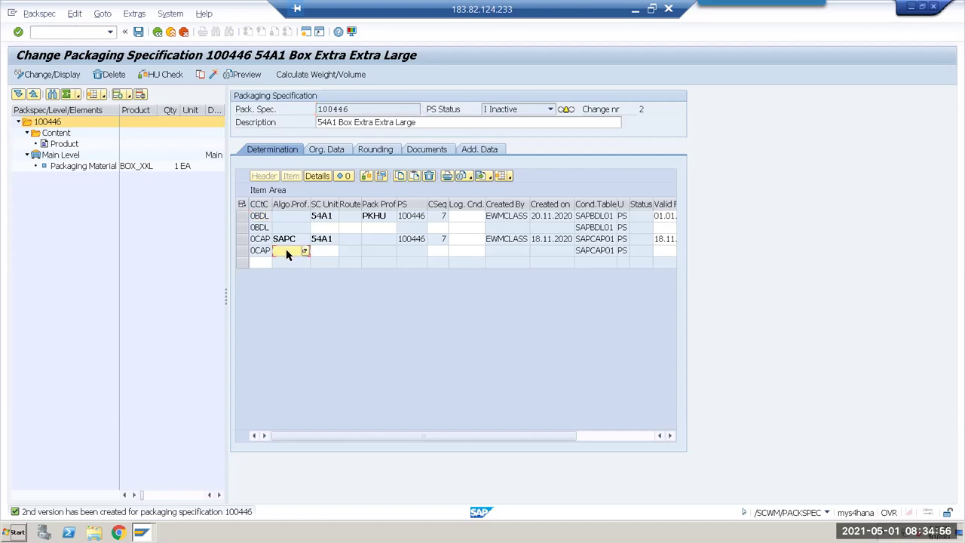
type("SAPC")
key("Tab")
type("56A1")
left_click(444, 255)
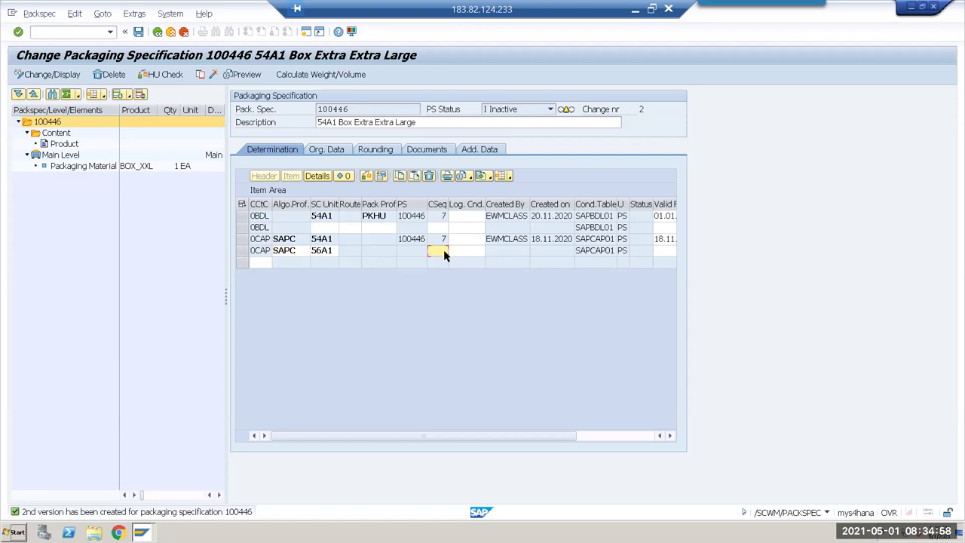
type("7")
key("Return")
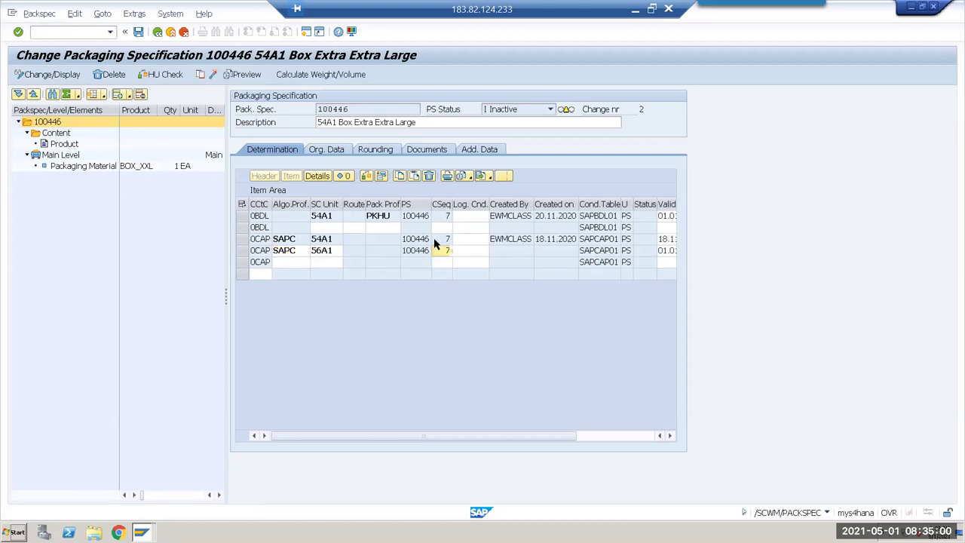
left_click(213, 73)
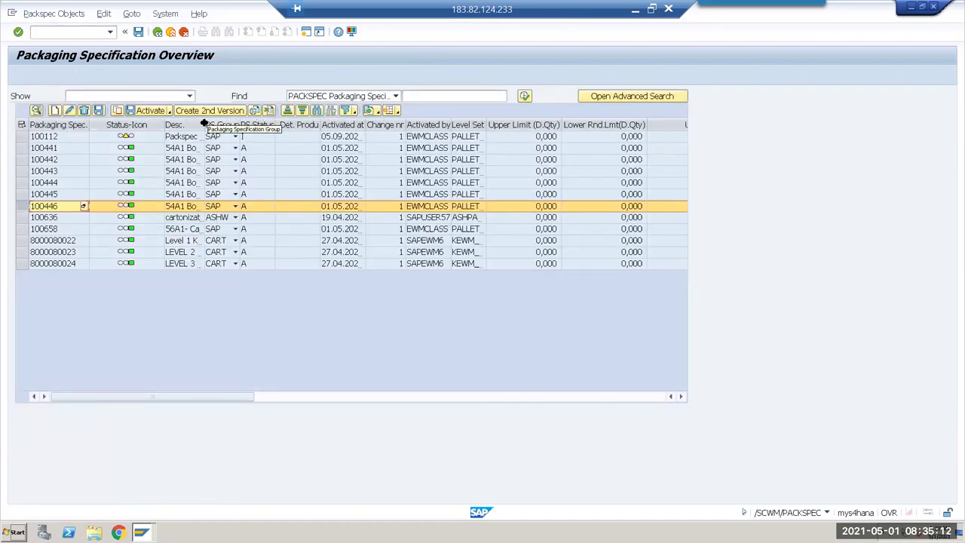
- Widen the description column of the overview and review the box descriptions of packaging specifications 100441 to 100446
left_click_drag(203, 125, 279, 126)
left_click_drag(347, 128, 423, 127)
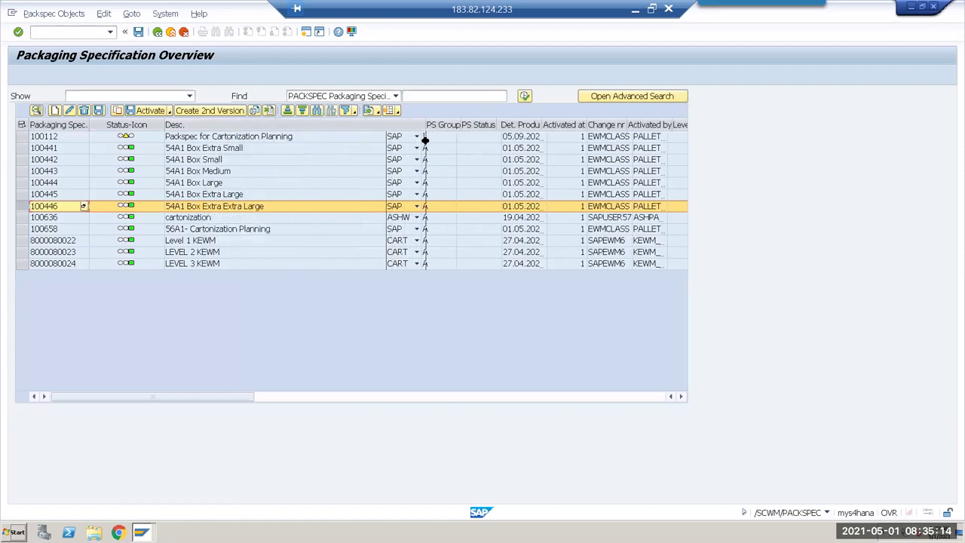
left_click(229, 149)
left_click(226, 171)
left_click(226, 184)
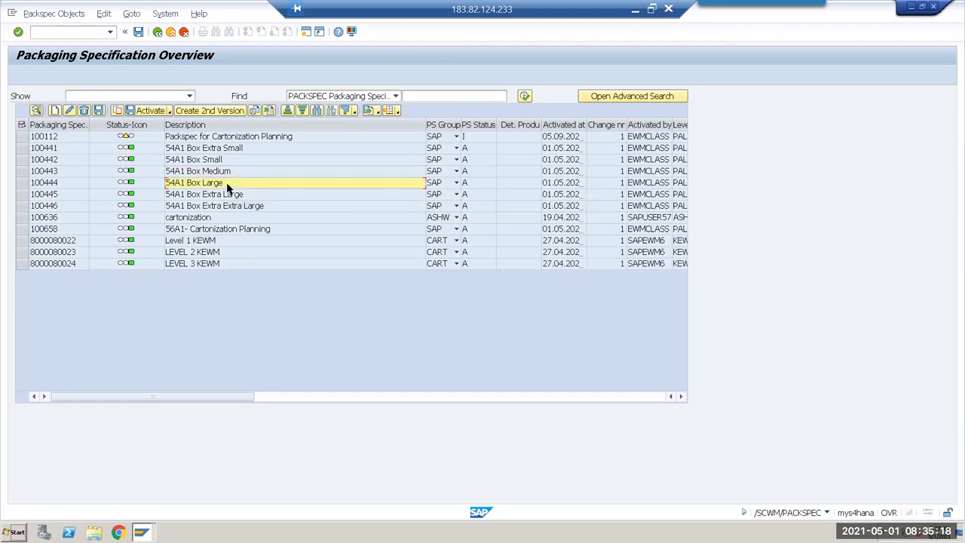
left_click(237, 196)
left_click(244, 207)
- Rerun the advanced search for packaging specifications with algorithm profile SAPC and close the search area
left_click(618, 96)
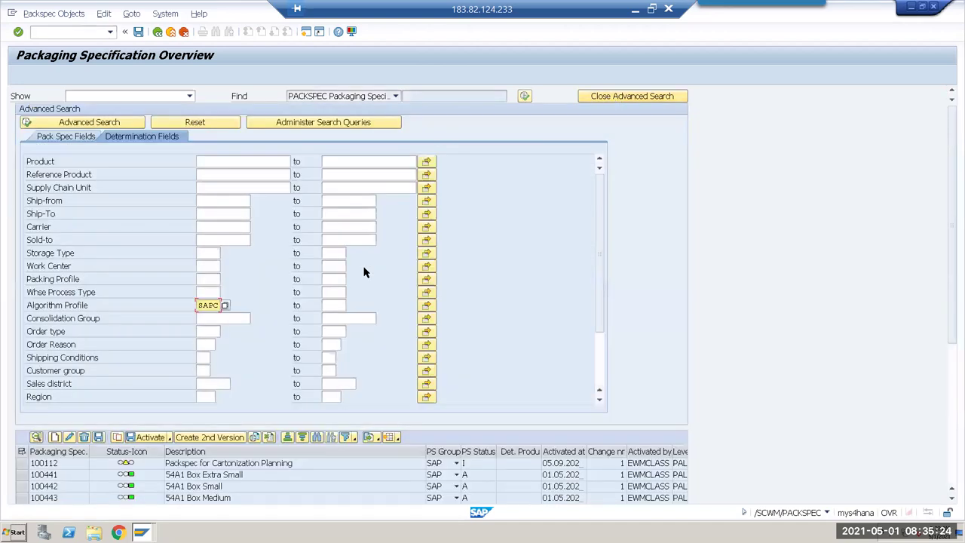
left_click(106, 124)
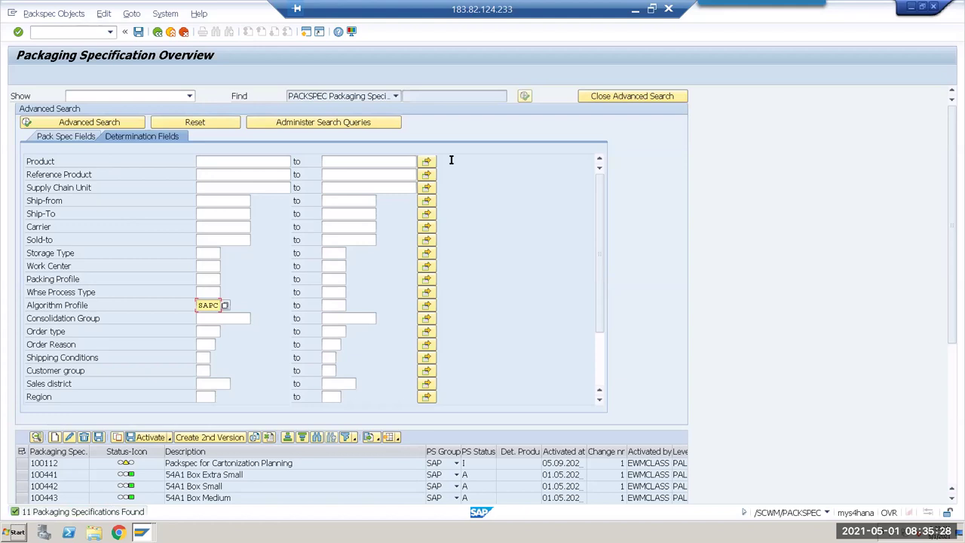
left_click(594, 99)
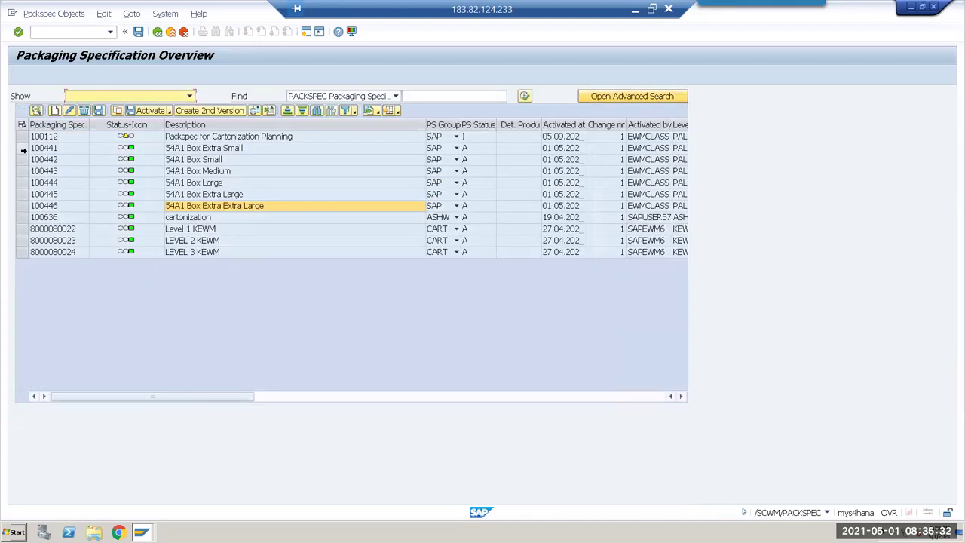
- Examine the maximum weight, maximum volume and measurements of packaging material BOX_XS in packaging specification 100441, and return to the overview
left_click(24, 149)
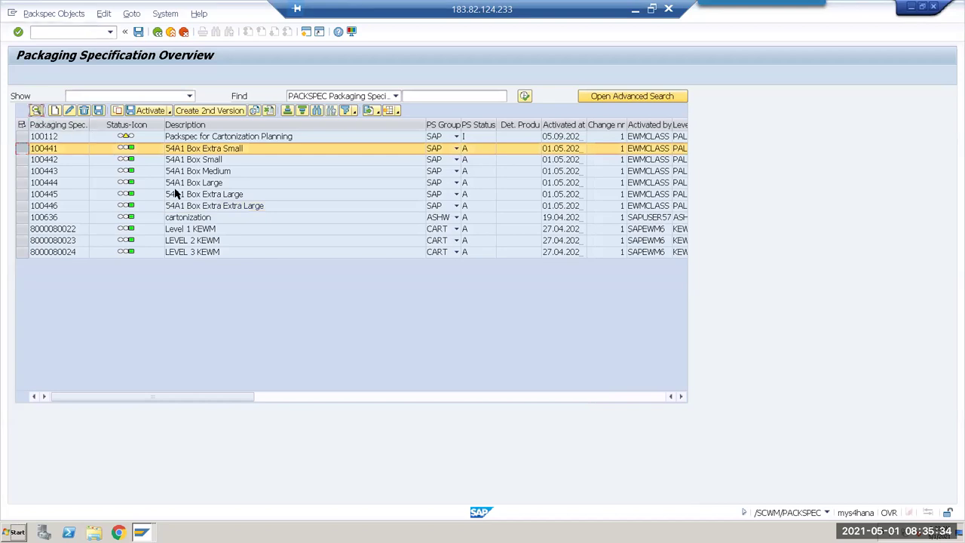
key("F2")
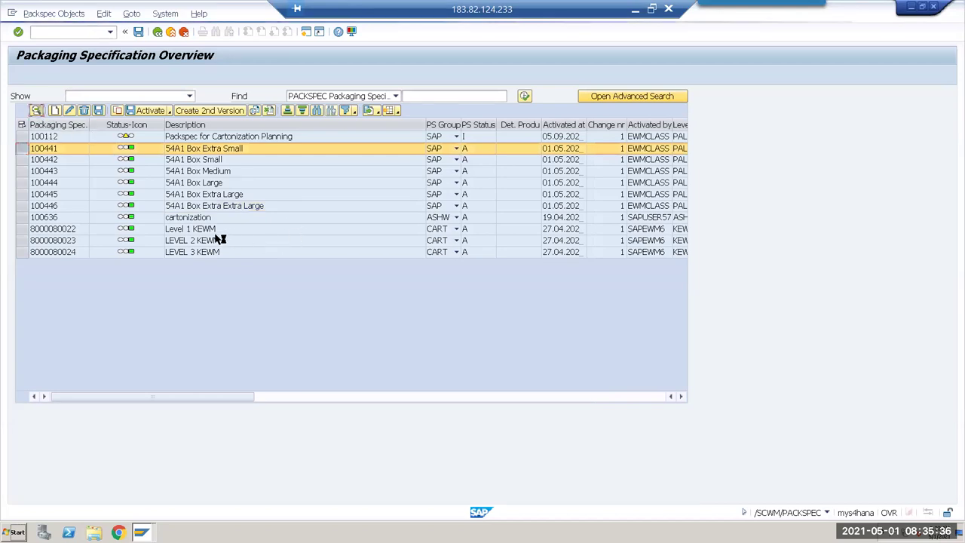
left_click(138, 173)
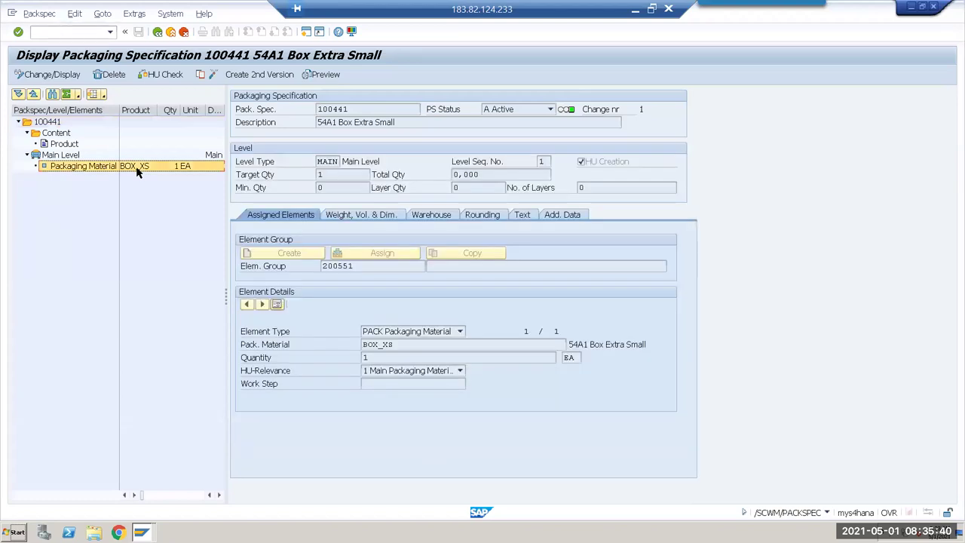
left_click(385, 216)
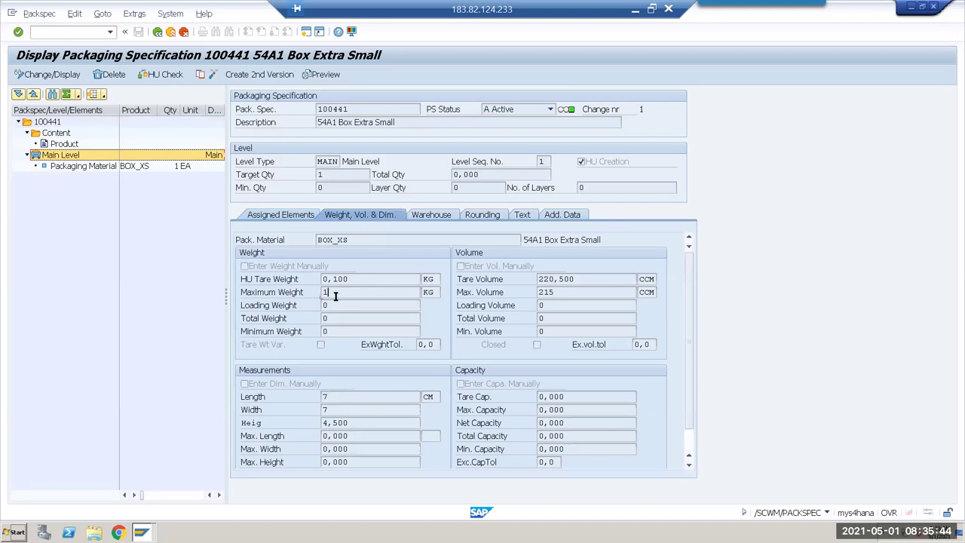
left_click_drag(552, 292, 539, 292)
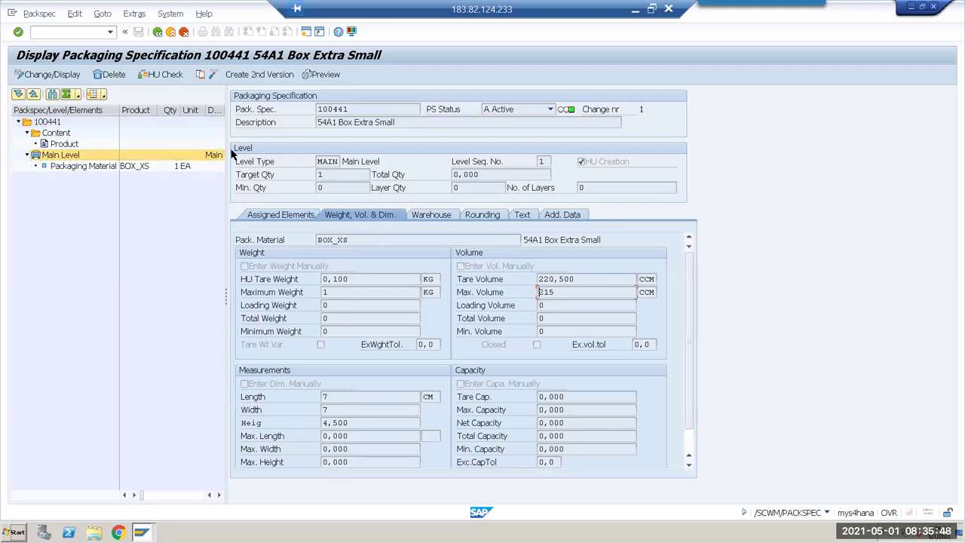
left_click(342, 400)
left_click(357, 424)
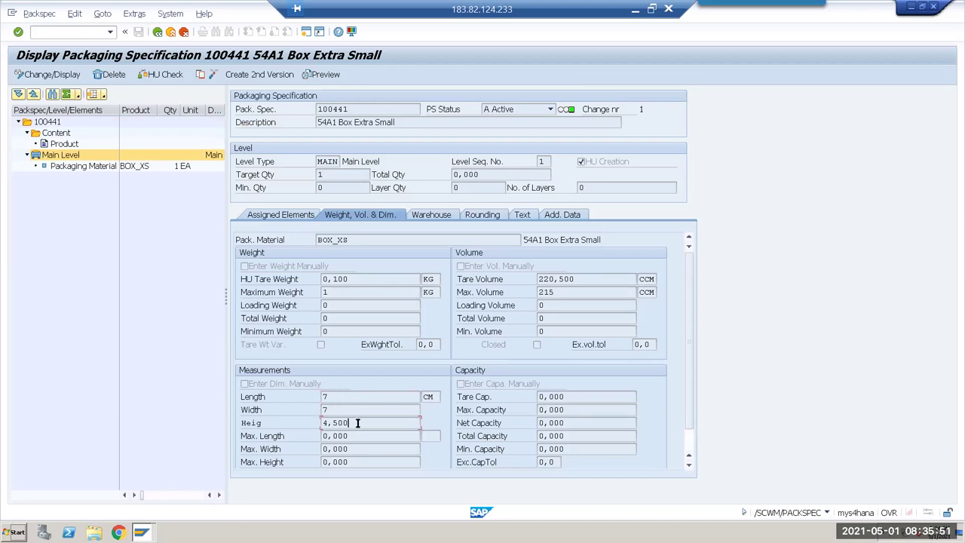
left_click(158, 31)
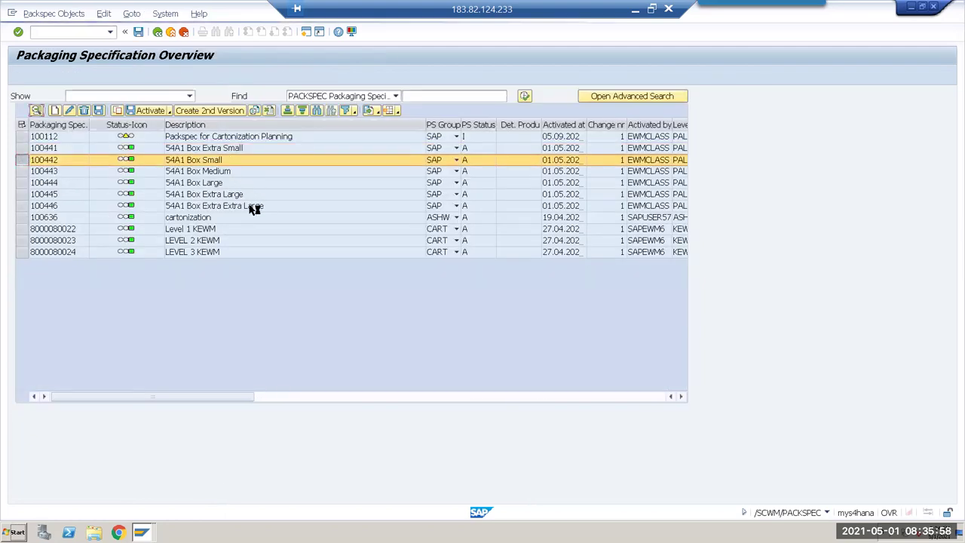
- Check the maximum weight and the tare and maximum volume of packaging material BOX_S in packaging specification 100442, and return to the overview
key("F2")
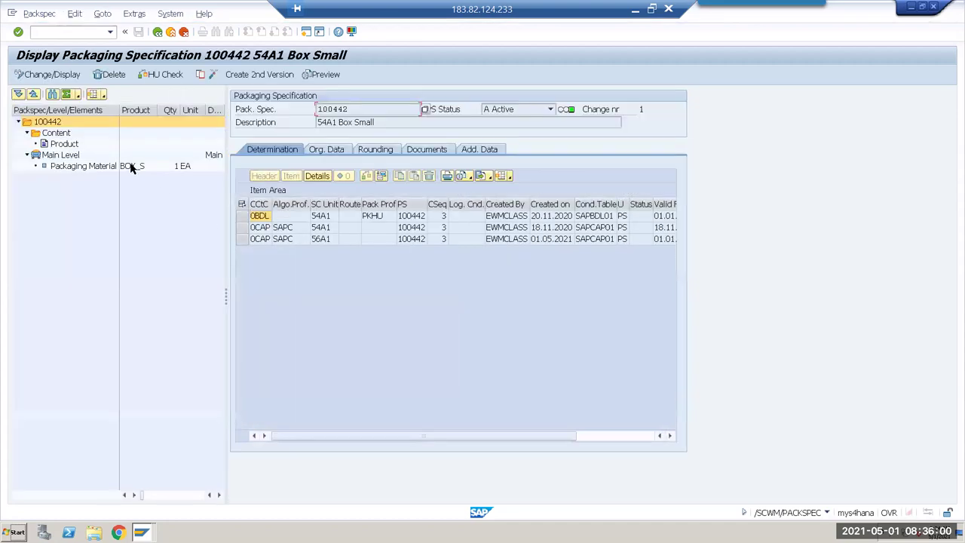
left_click(130, 165)
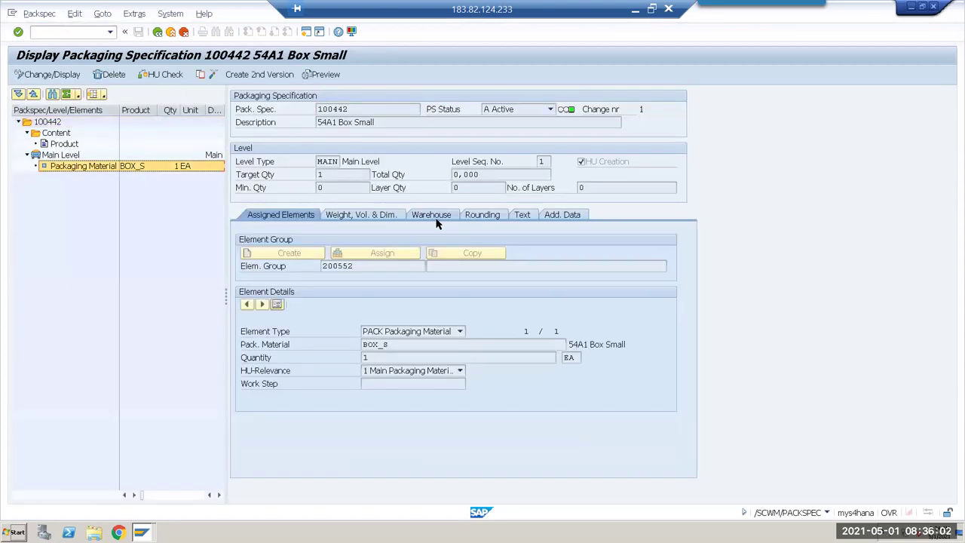
left_click(375, 216)
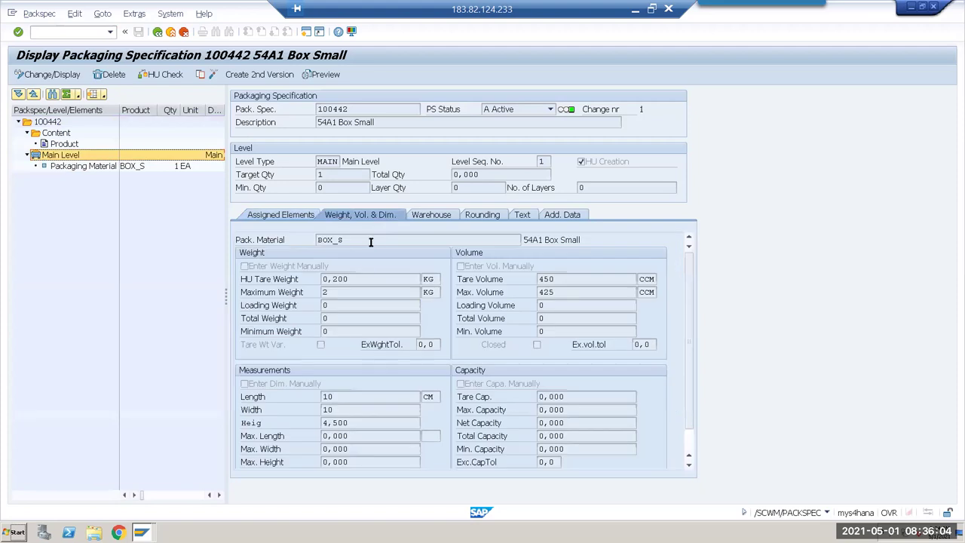
left_click(342, 292)
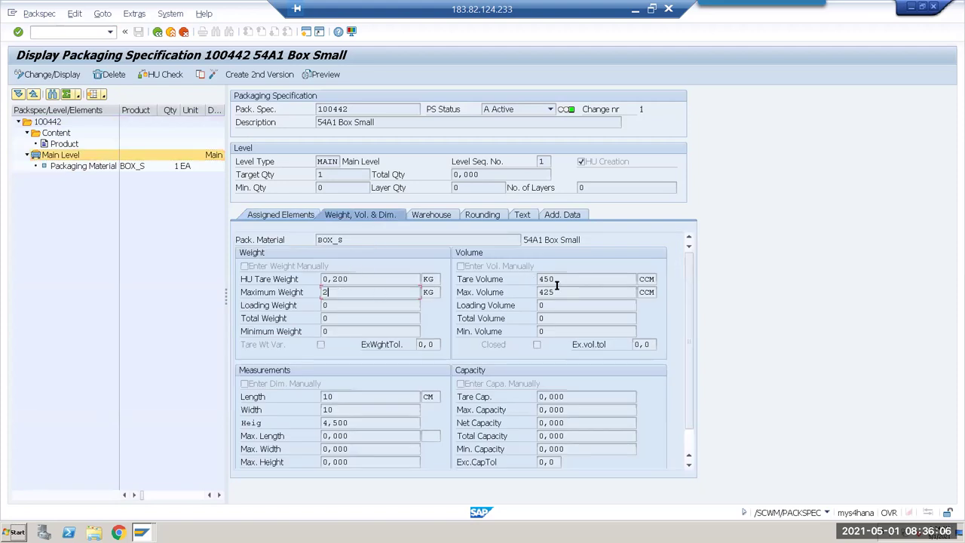
double_click(557, 278)
left_click_drag(562, 292, 527, 291)
left_click(525, 293)
left_click(158, 32)
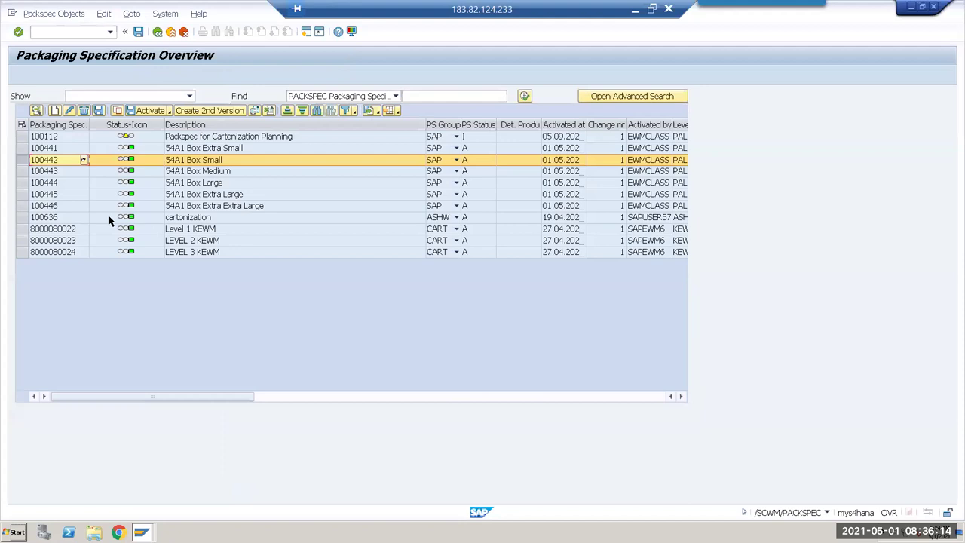
- Check the maximum weight and maximum volume of packaging material BOX_M in packaging specification 100443, and return to the overview
left_click(22, 172)
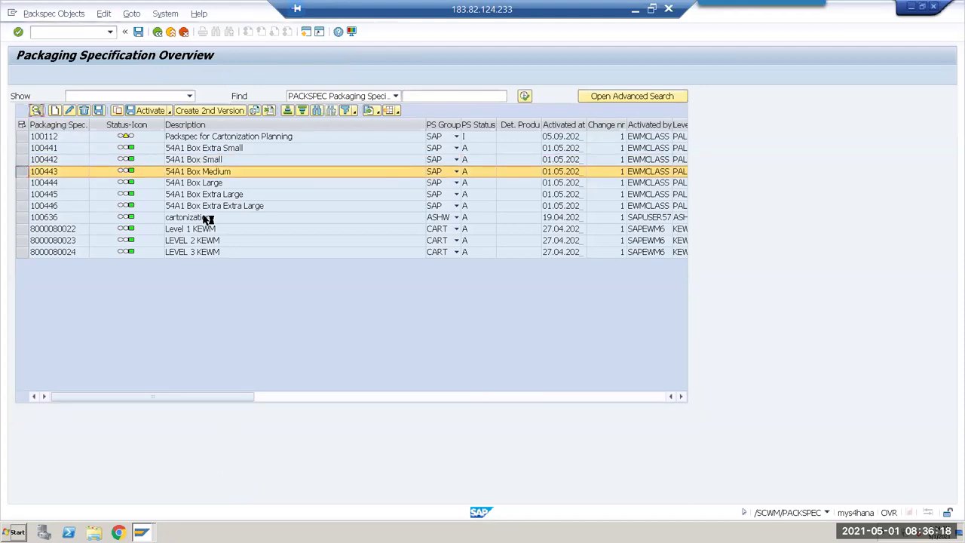
key("F2")
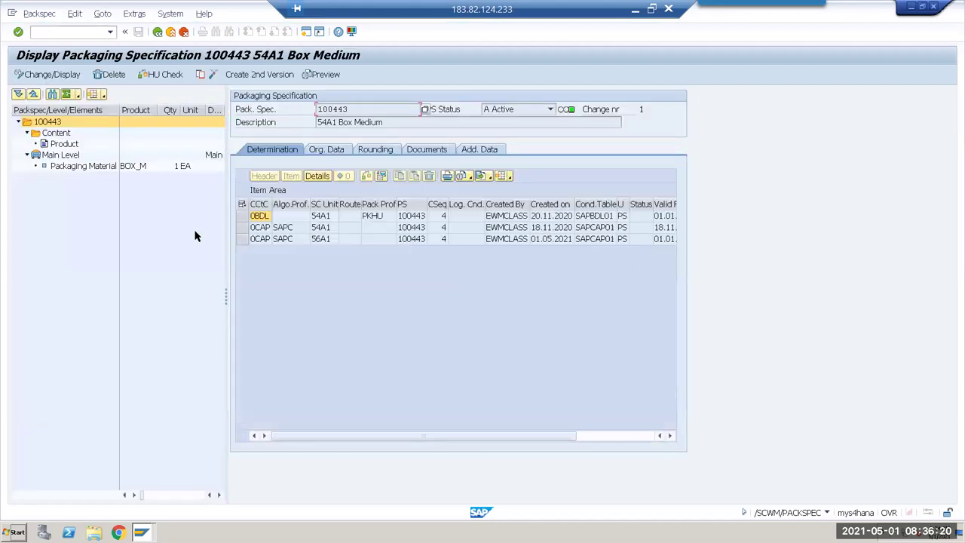
left_click(134, 168)
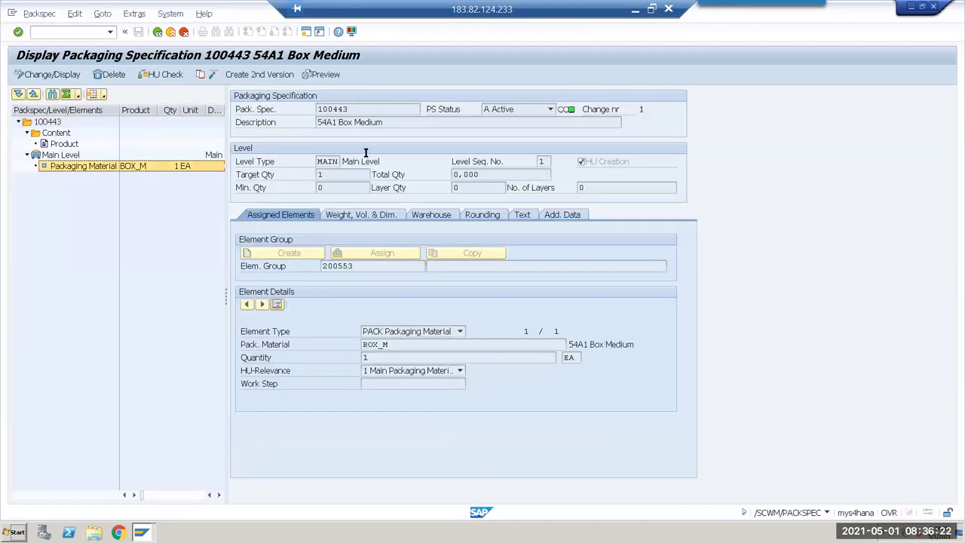
left_click(389, 217)
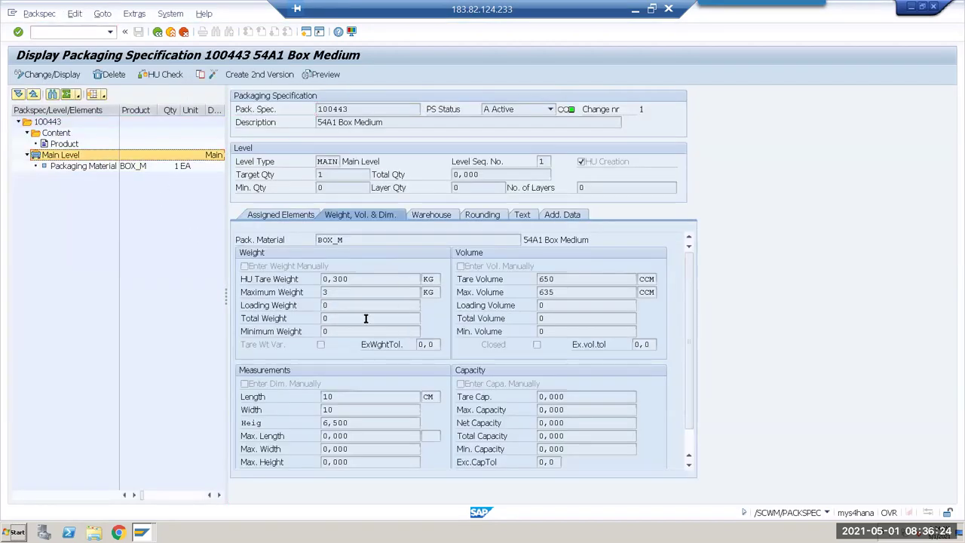
left_click(350, 295)
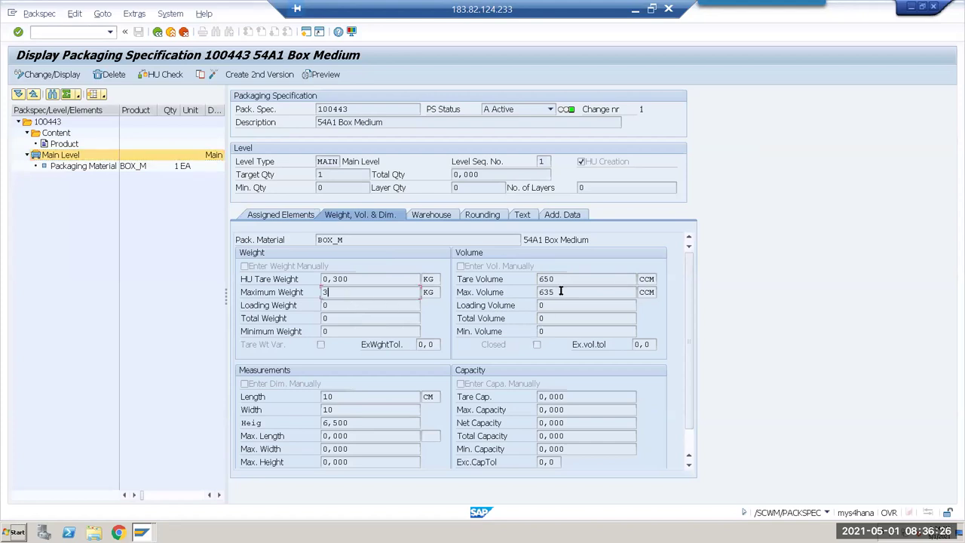
type("635")
left_click(158, 33)
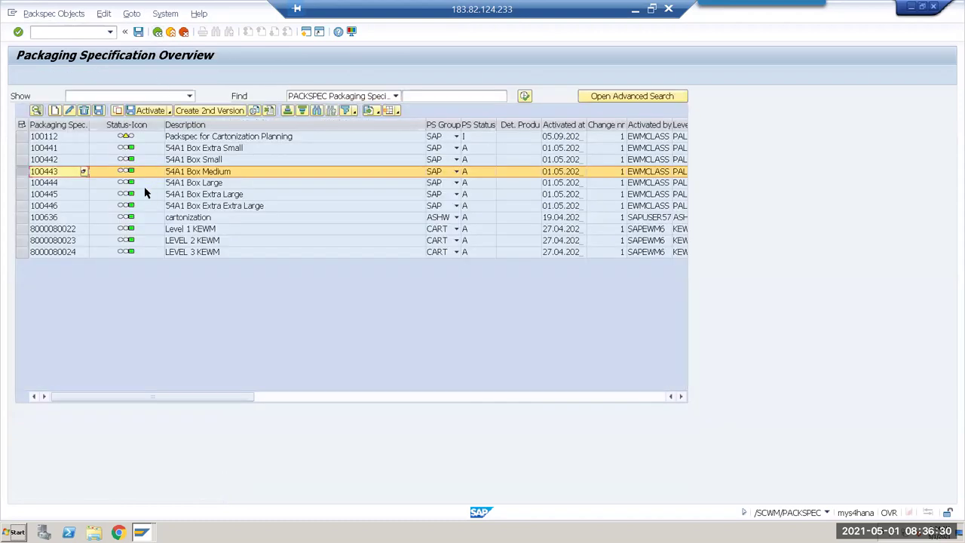
- Display packaging specification 100444 and check the maximum weight and maximum volume of its packaging material BOX_L
left_click(25, 185)
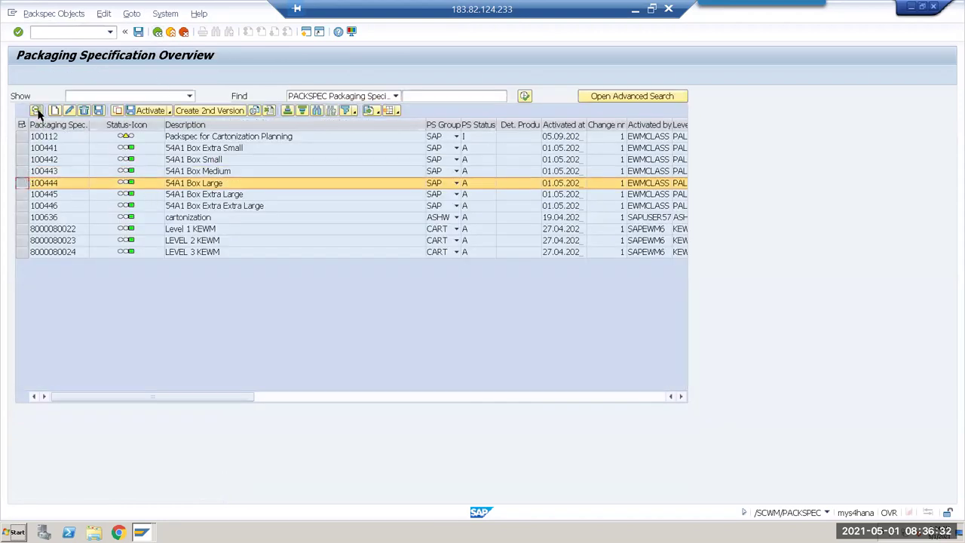
double_click(145, 241)
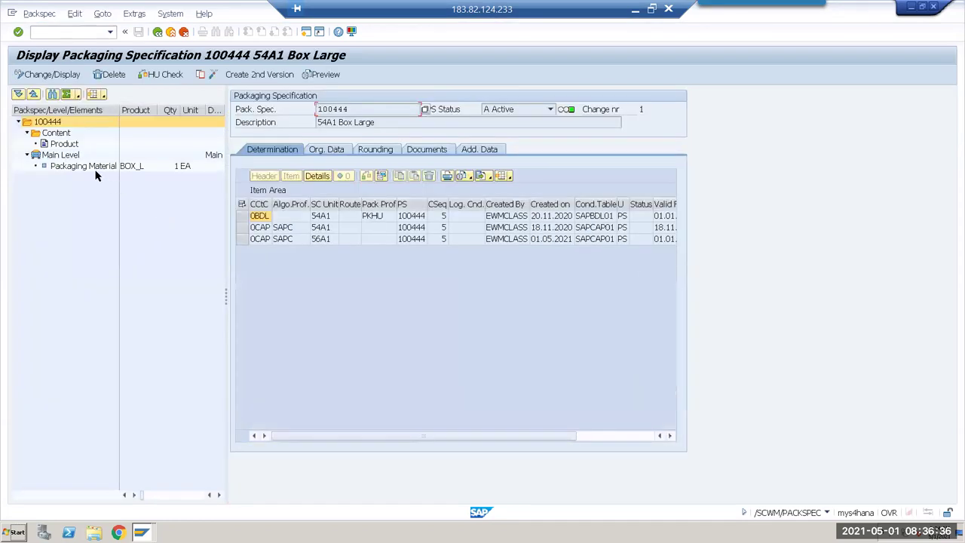
double_click(96, 166)
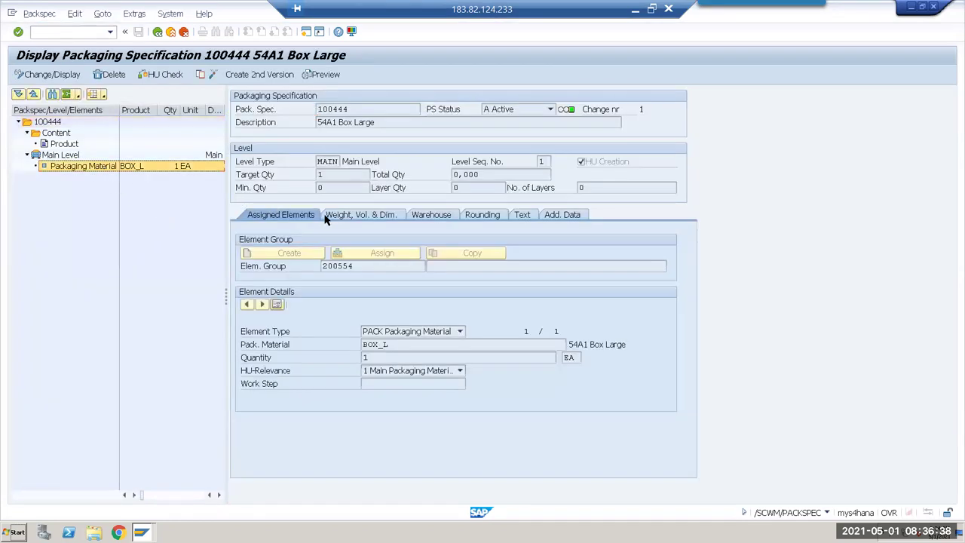
left_click(362, 214)
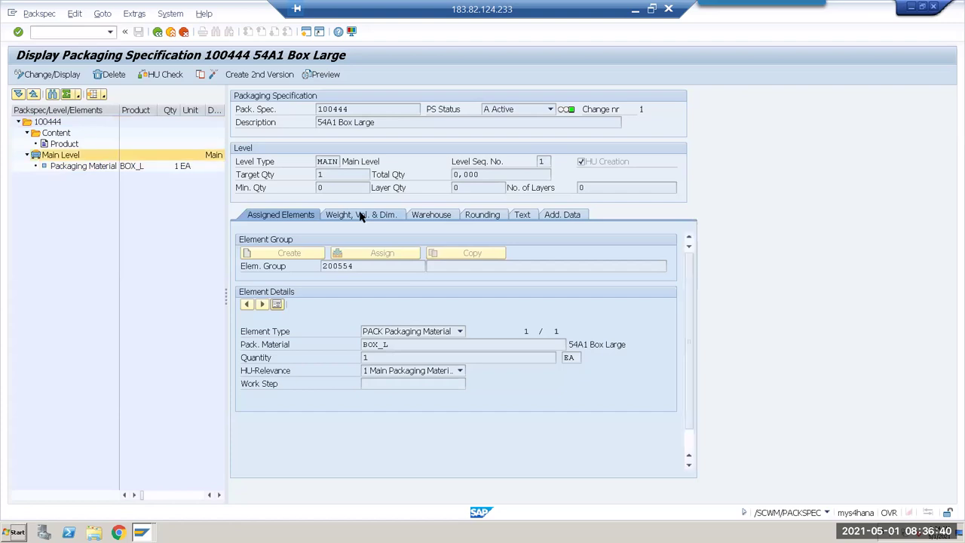
left_click(368, 292)
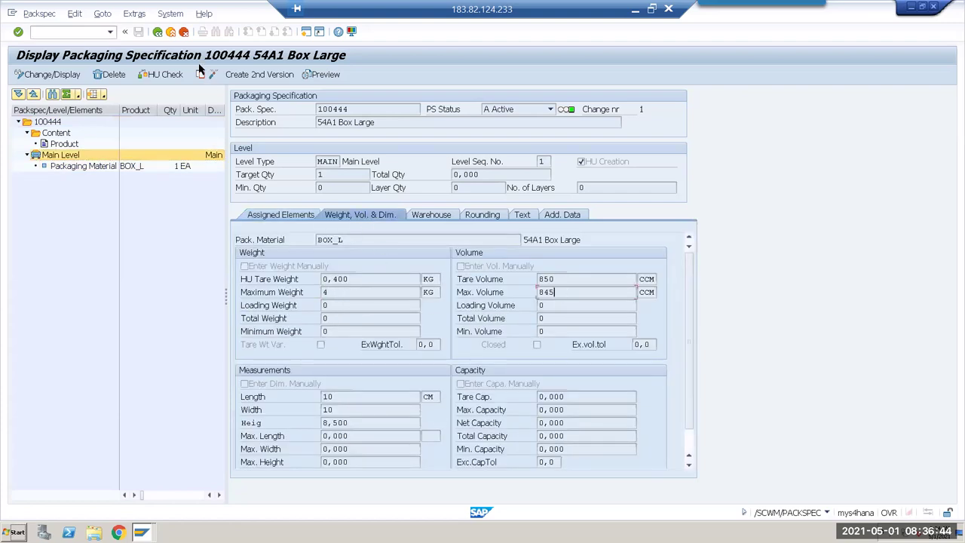
- Check the weight and maximum volume limits of packaging material BOX_XL in packaging specification 100445, and return to the overview
left_click(159, 32)
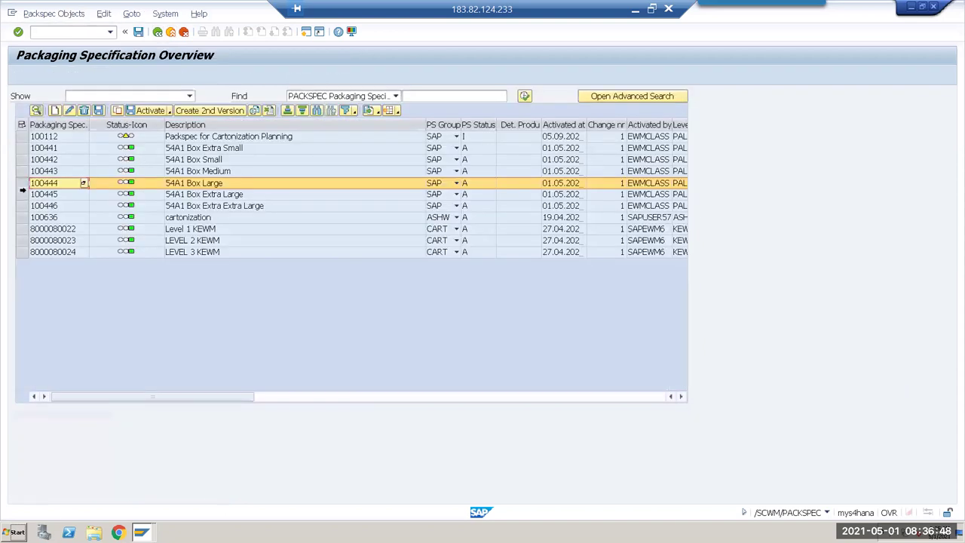
left_click(22, 193)
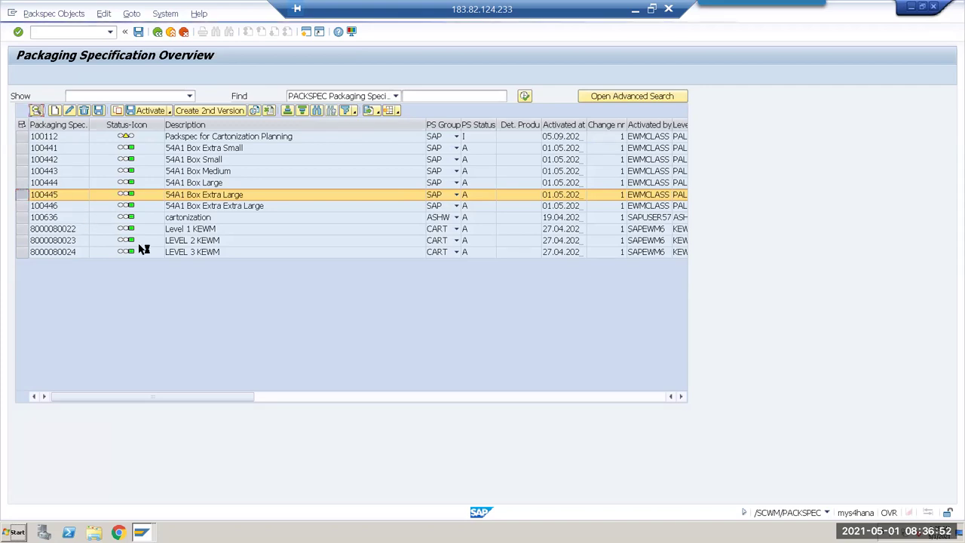
left_click(86, 156)
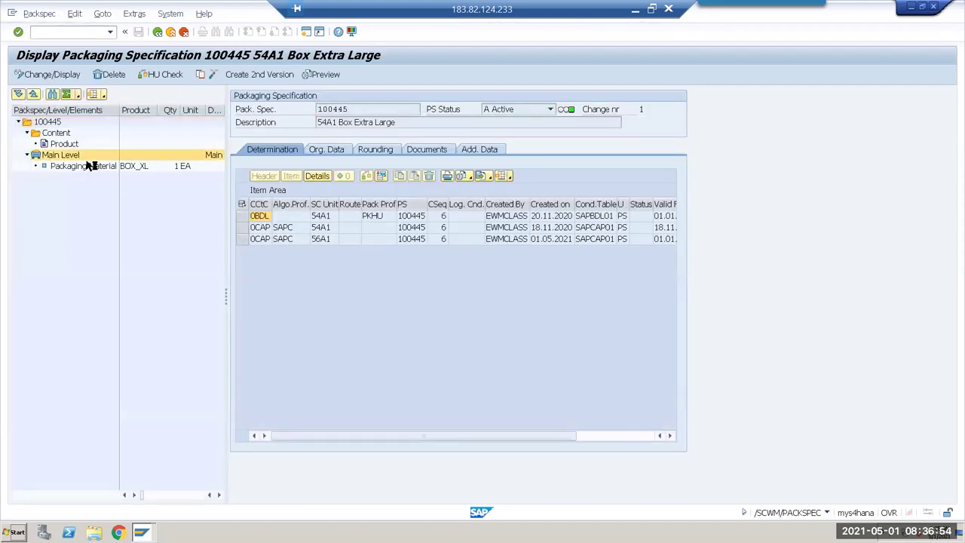
left_click(91, 166)
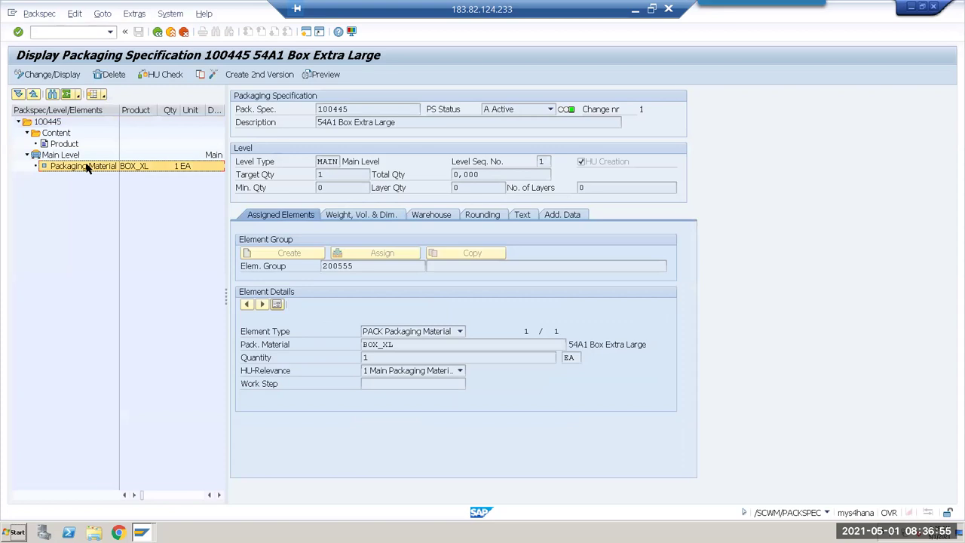
left_click(376, 217)
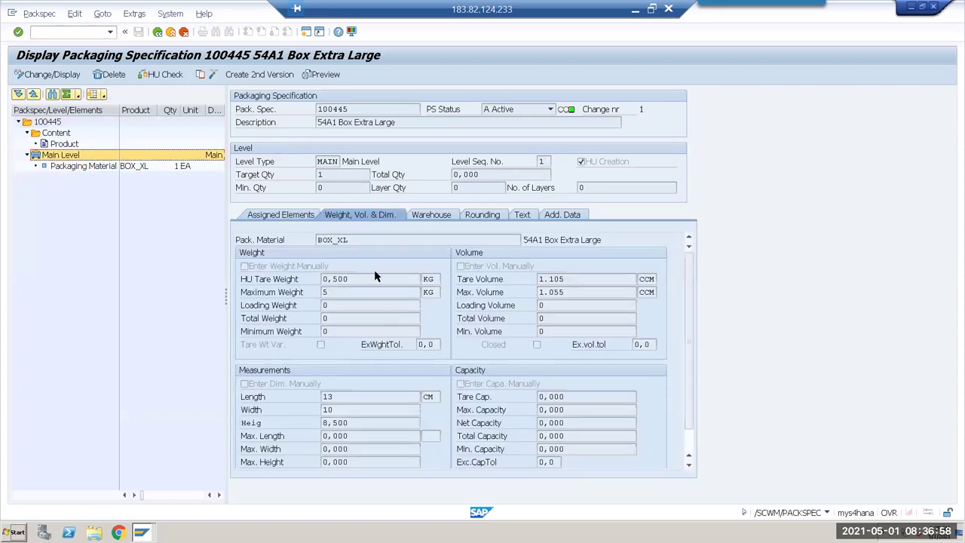
left_click(335, 279)
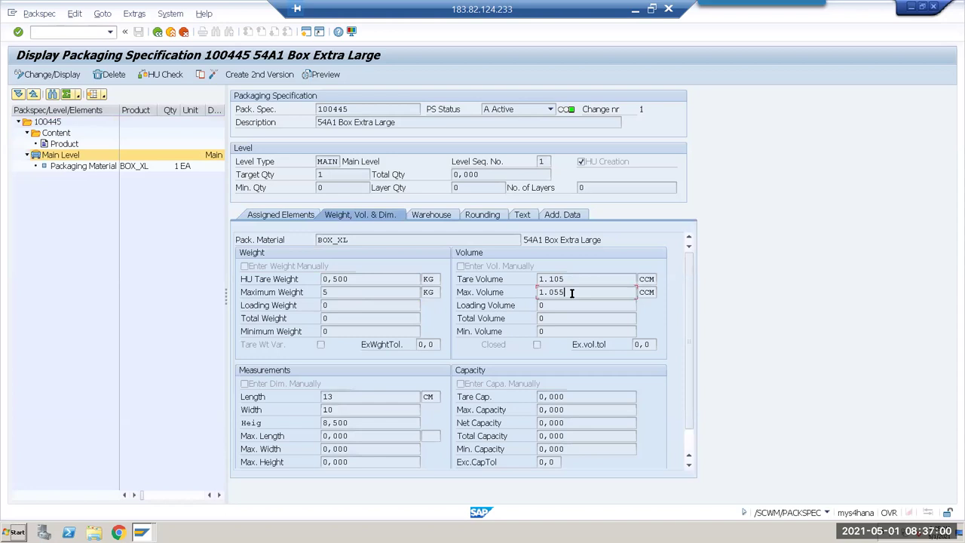
left_click(156, 32)
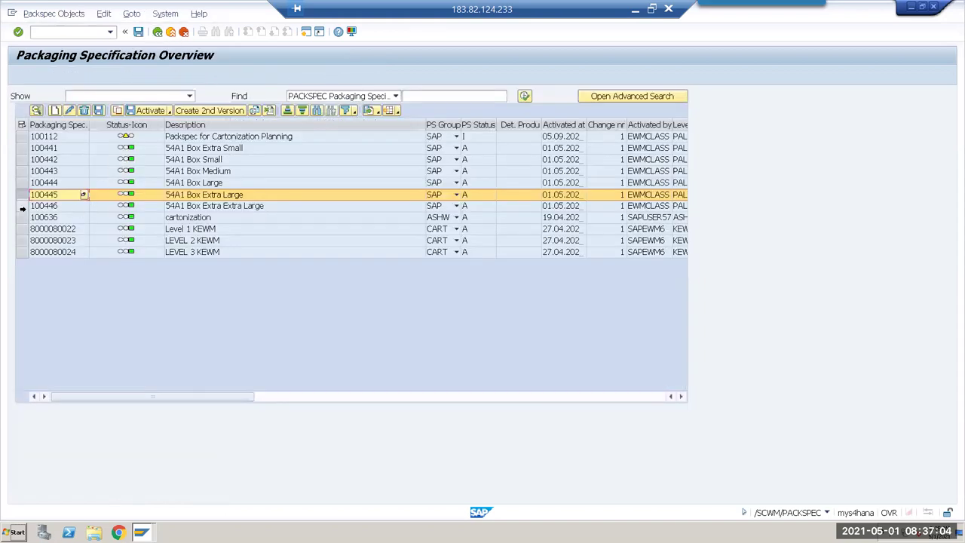
- Display packaging specification 100446 and check the maximum weight of its packaging material BOX_XXL
left_click(39, 208)
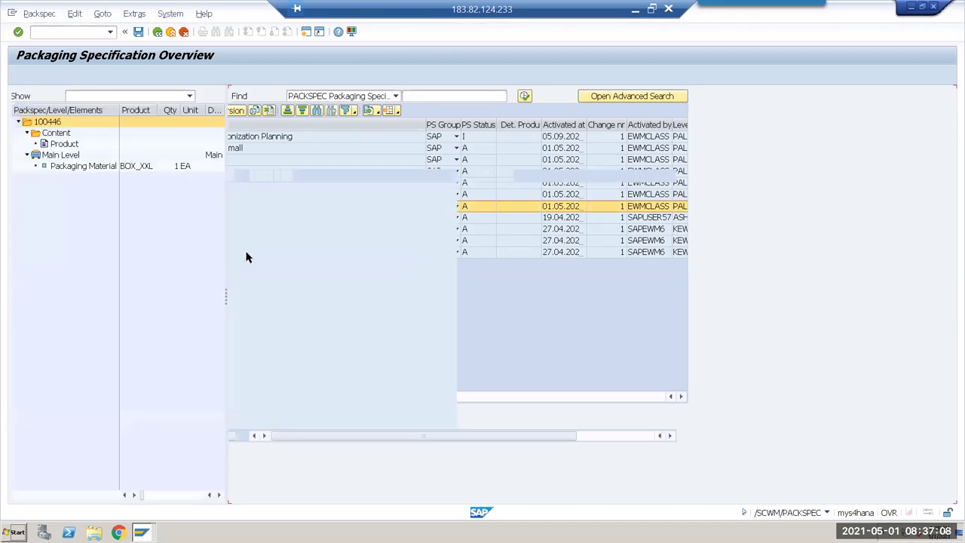
left_click(72, 157)
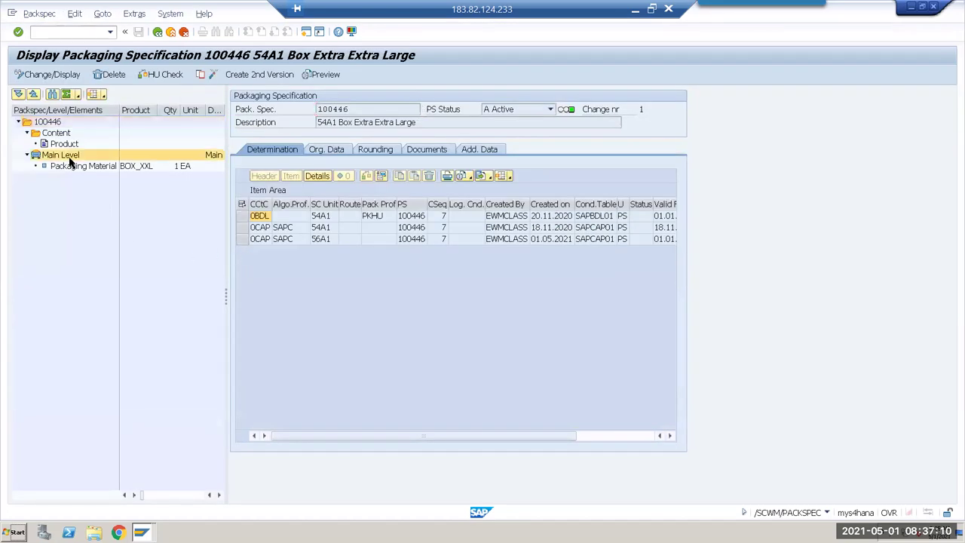
left_click(344, 294)
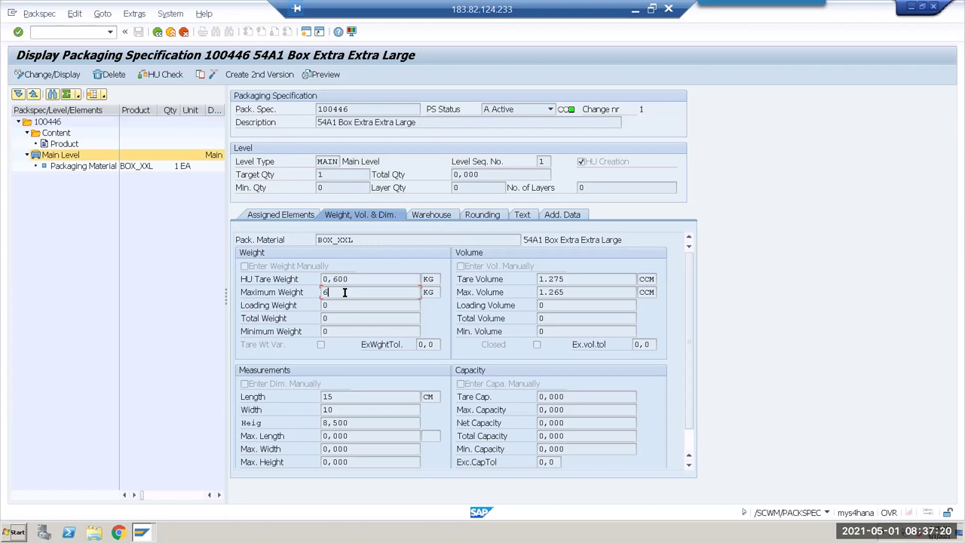
- Run cartonization planning on product 7000973 of the preset outbound delivery order in warehouse 56A1, and expand both planned shipping handling units
key("Return")
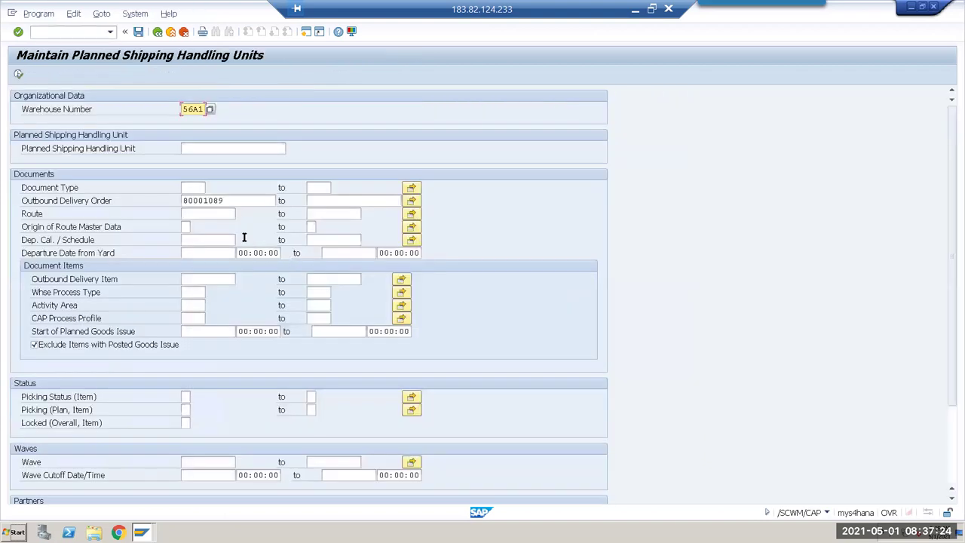
left_click(237, 202)
left_click(19, 75)
left_click(77, 134)
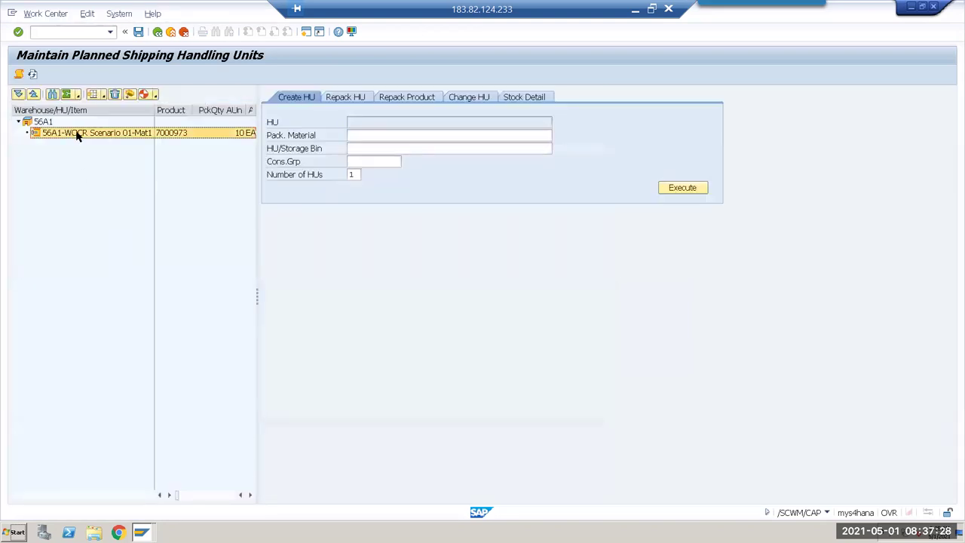
left_click(144, 96)
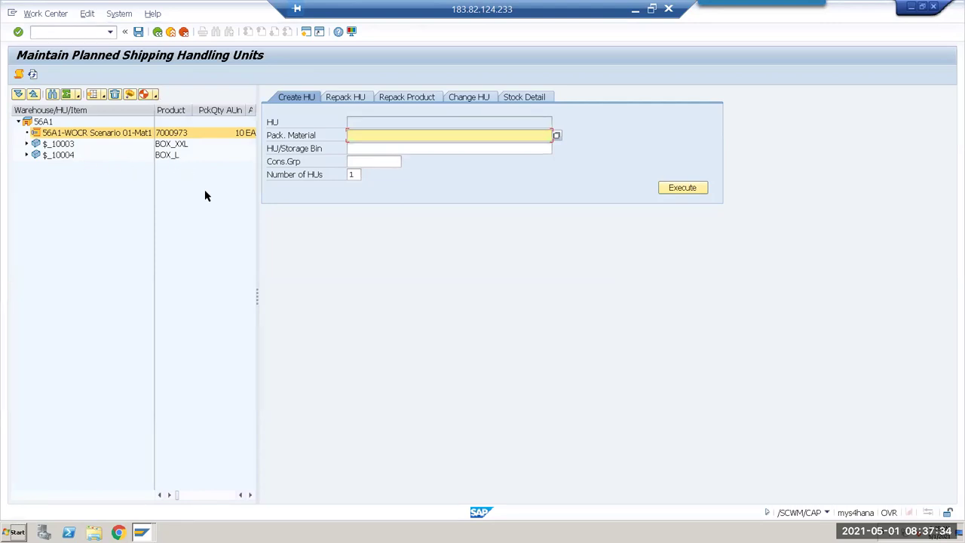
left_click(26, 144)
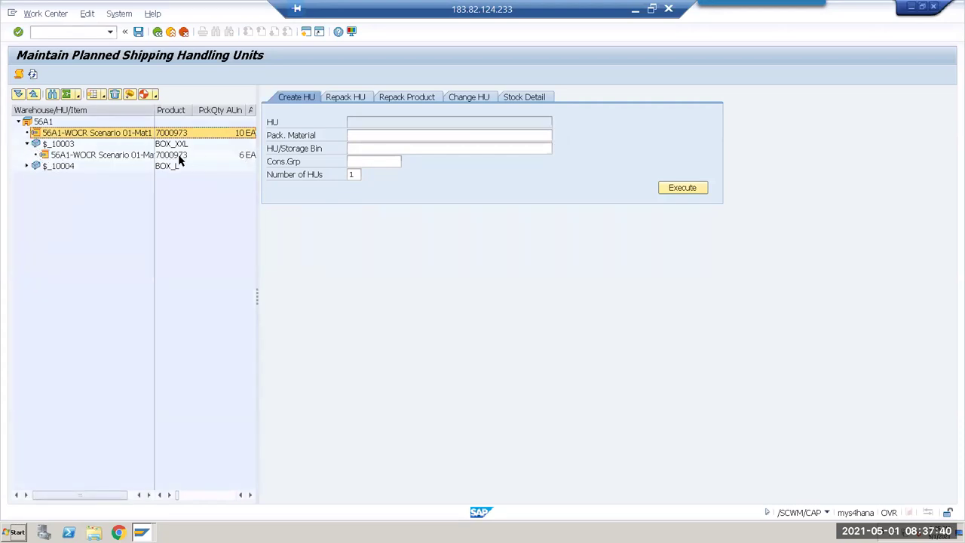
left_click(27, 166)
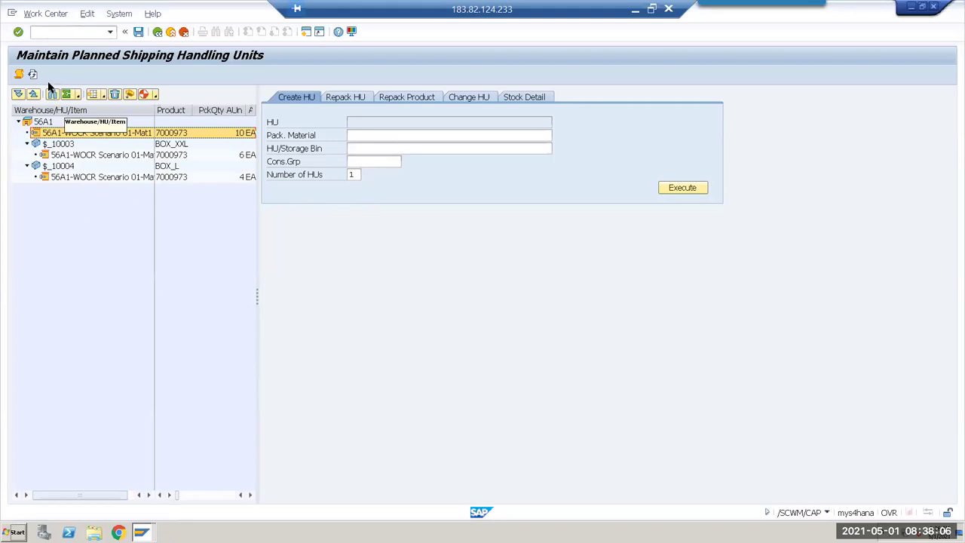
- Open the cartonization planning log and examine the details of the item grouping and the packaging material assignment
left_click(19, 74)
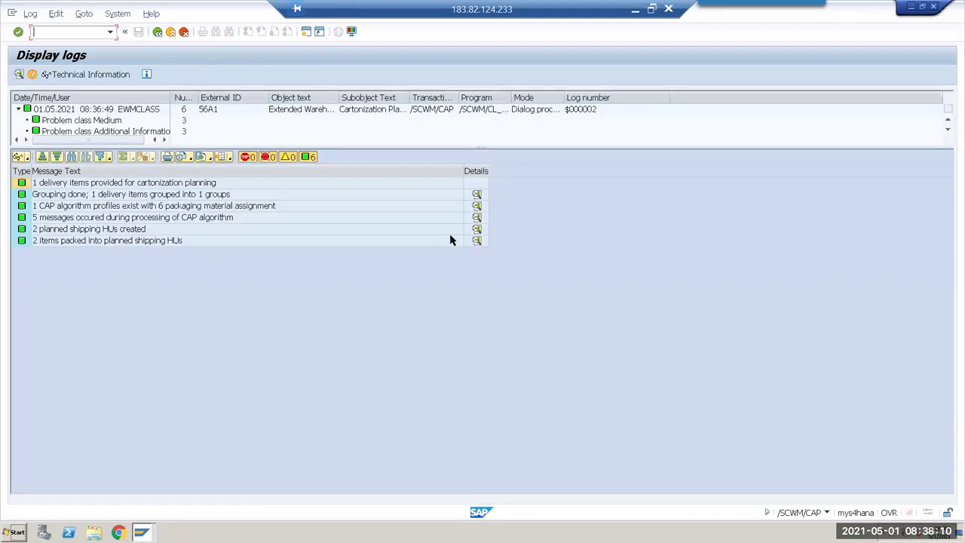
left_click(476, 196)
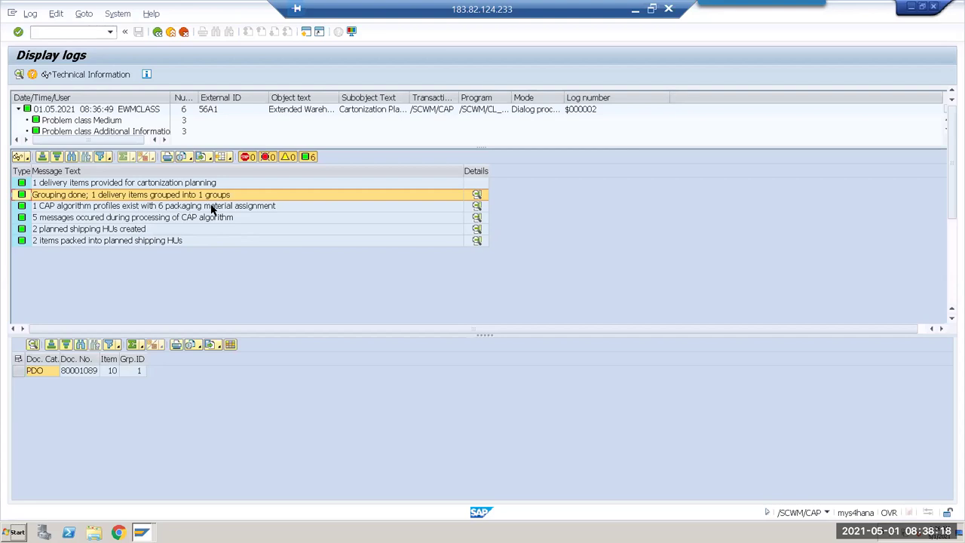
left_click(476, 207)
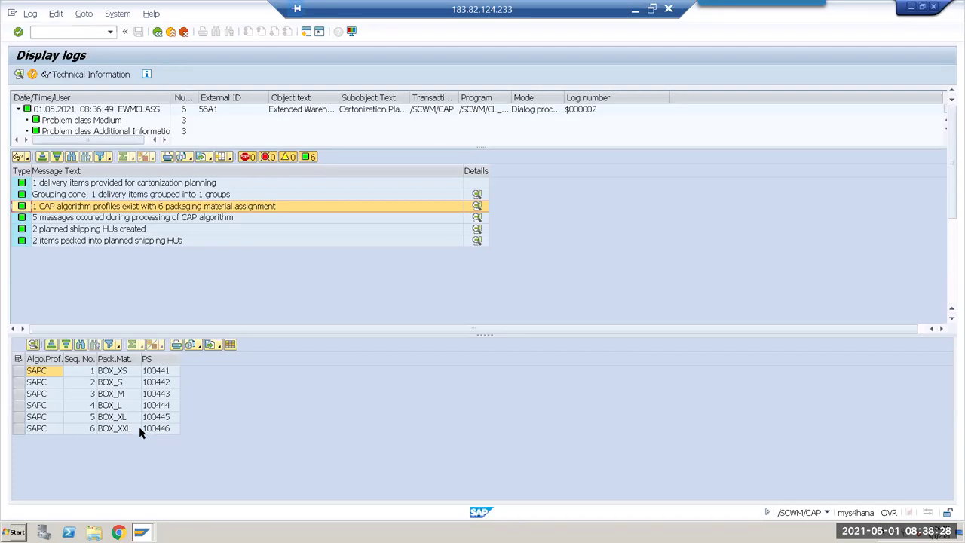
- Read the detailed CAP algorithm messages with the message text column widened, and show the details of the created planned shipping HUs
left_click(477, 218)
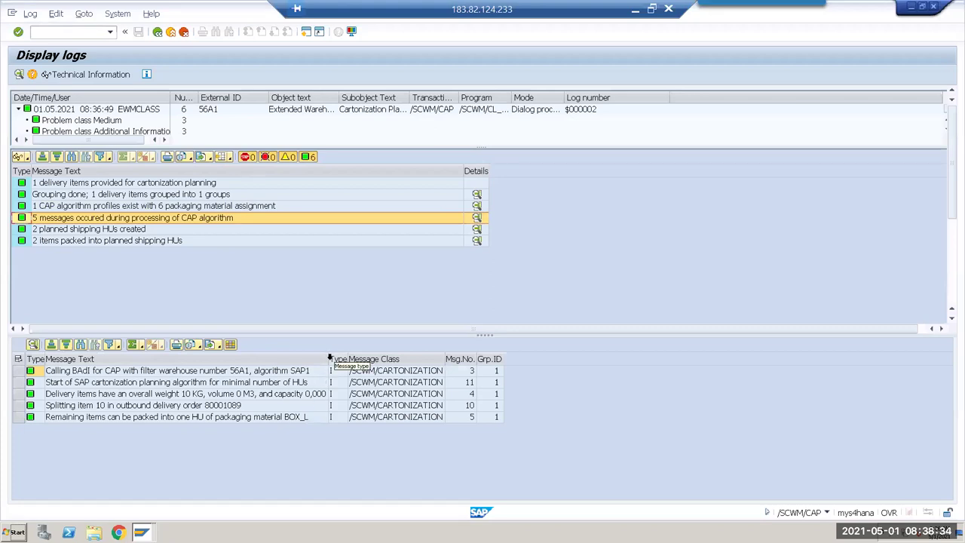
left_click_drag(329, 358, 384, 359)
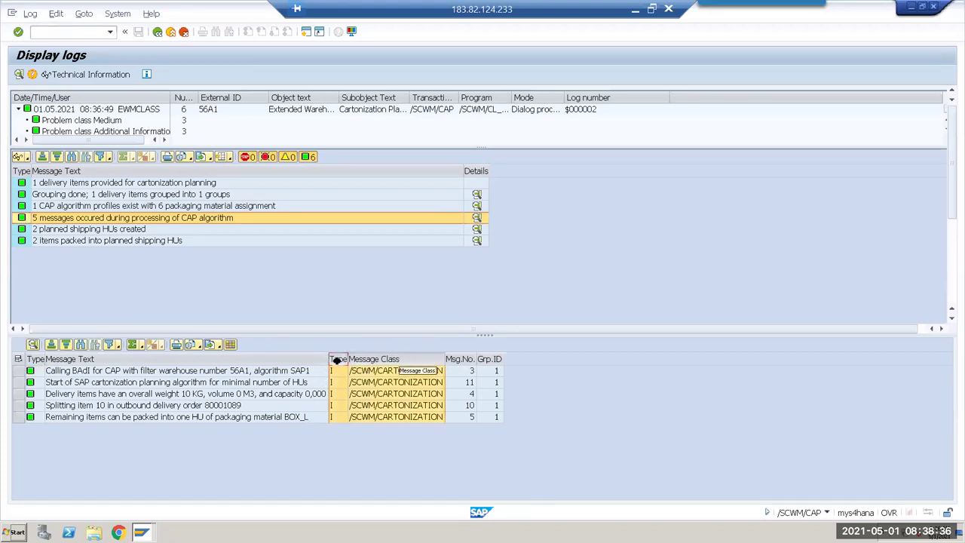
left_click_drag(328, 357, 408, 358)
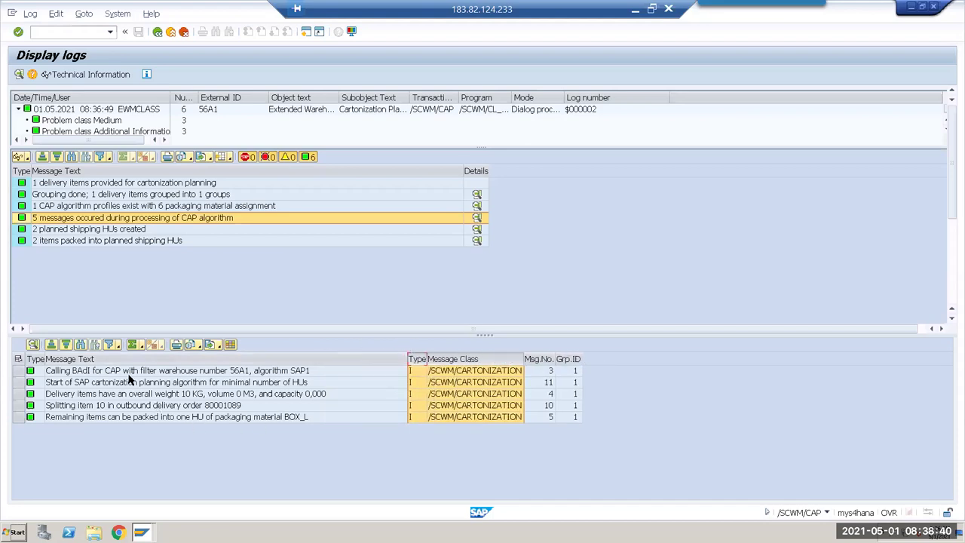
left_click(250, 373)
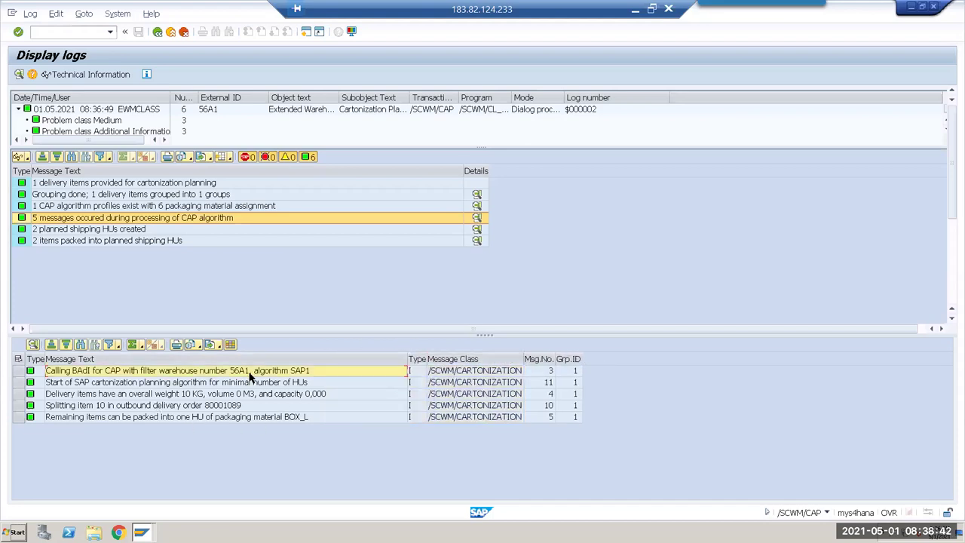
left_click(251, 383)
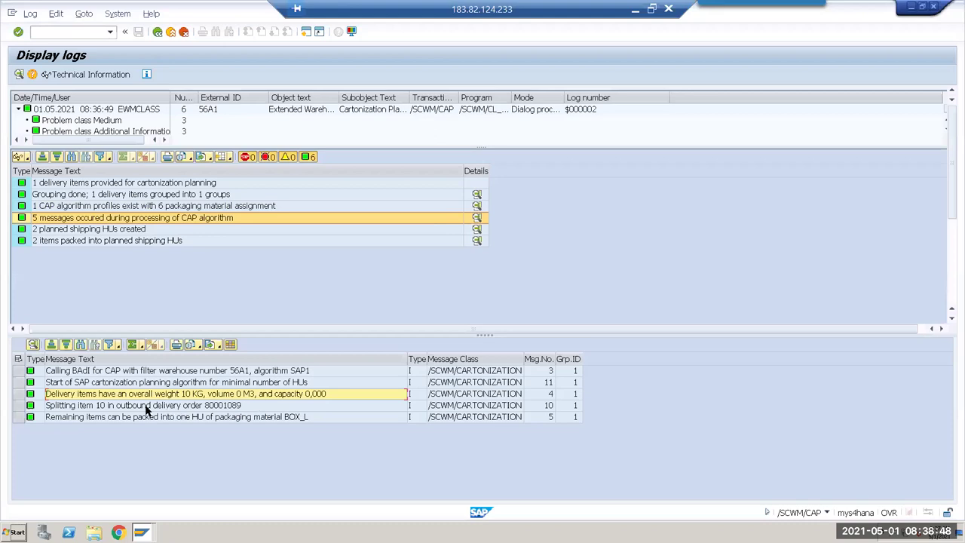
left_click(147, 407)
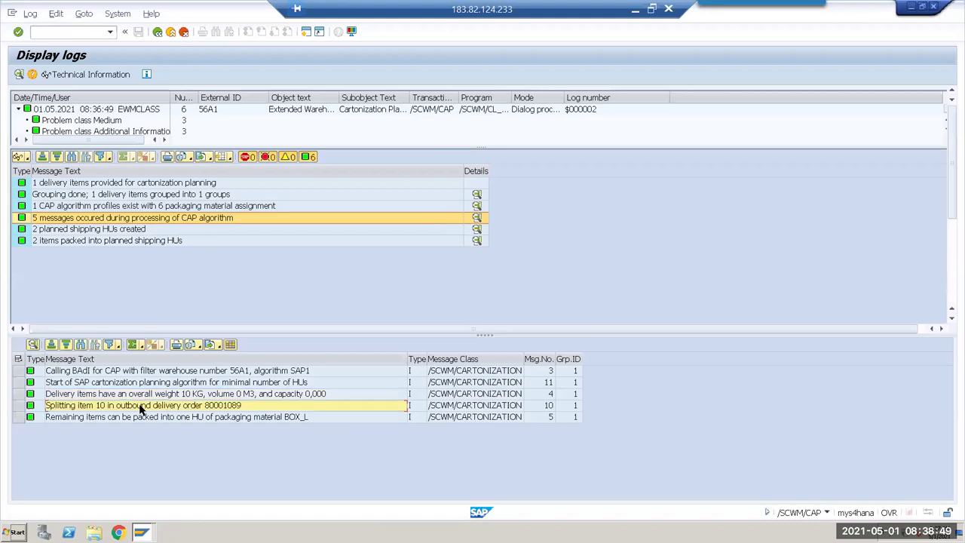
left_click(218, 419)
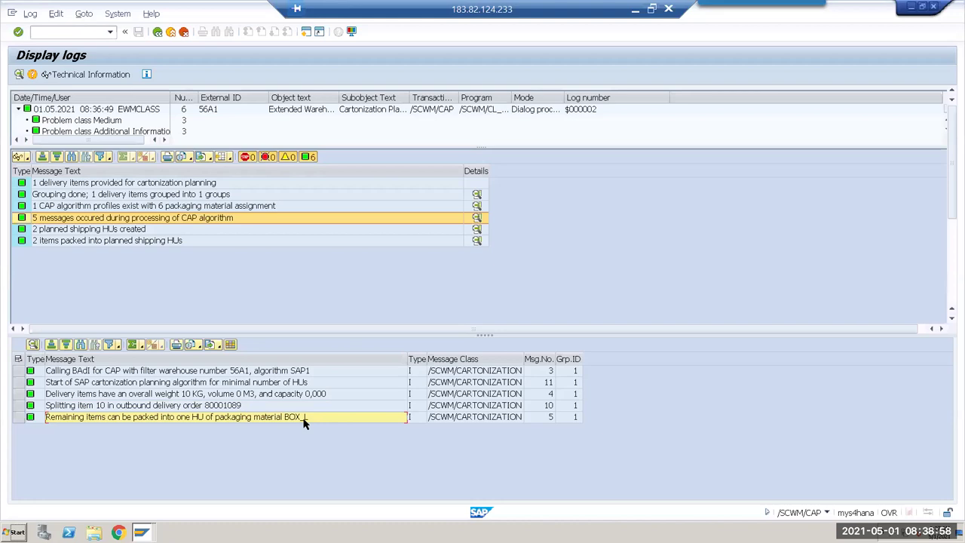
left_click(183, 408)
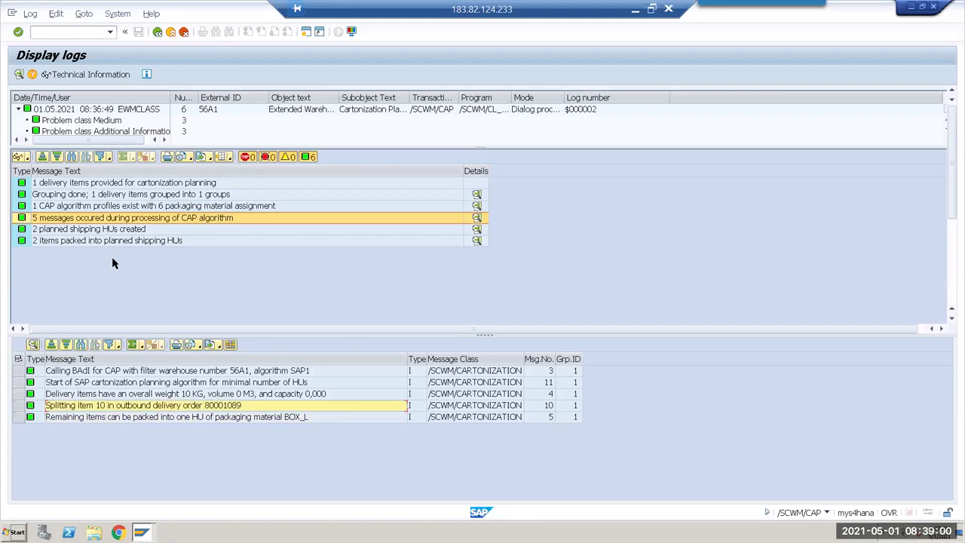
left_click(477, 229)
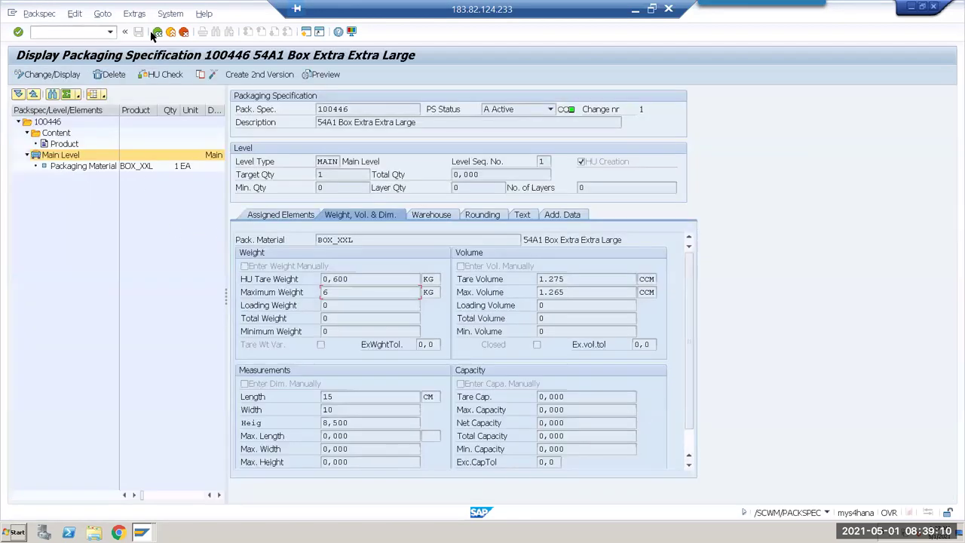
- Redisplay the maximum weight of BOX_XXL in packaging specification 100446 and compare it with the planned shipping HUs in the log
key("F3")
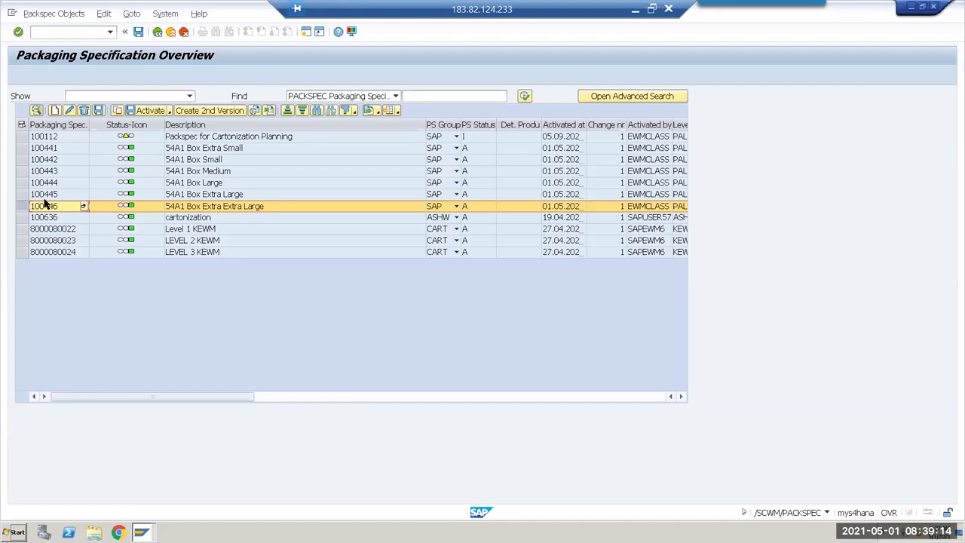
left_click(35, 110)
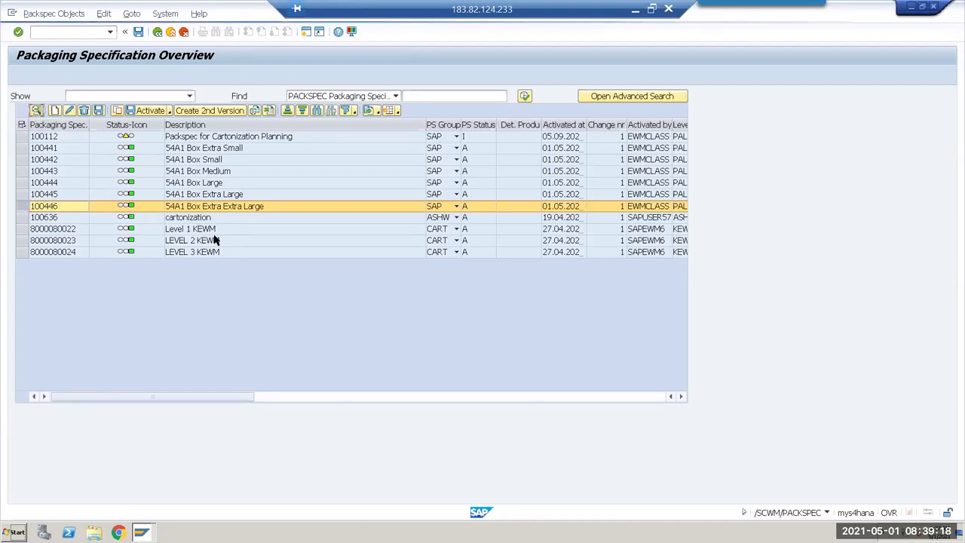
left_click(134, 167)
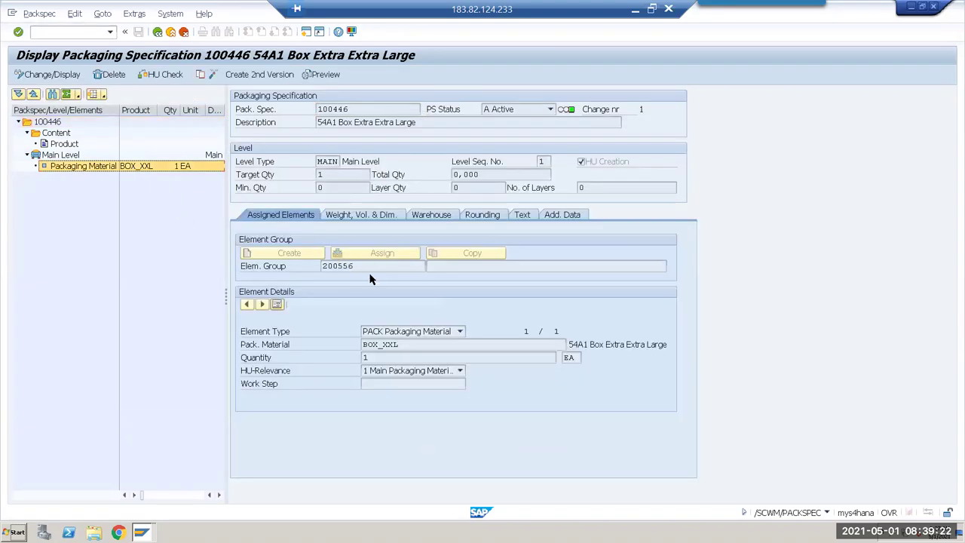
left_click(367, 216)
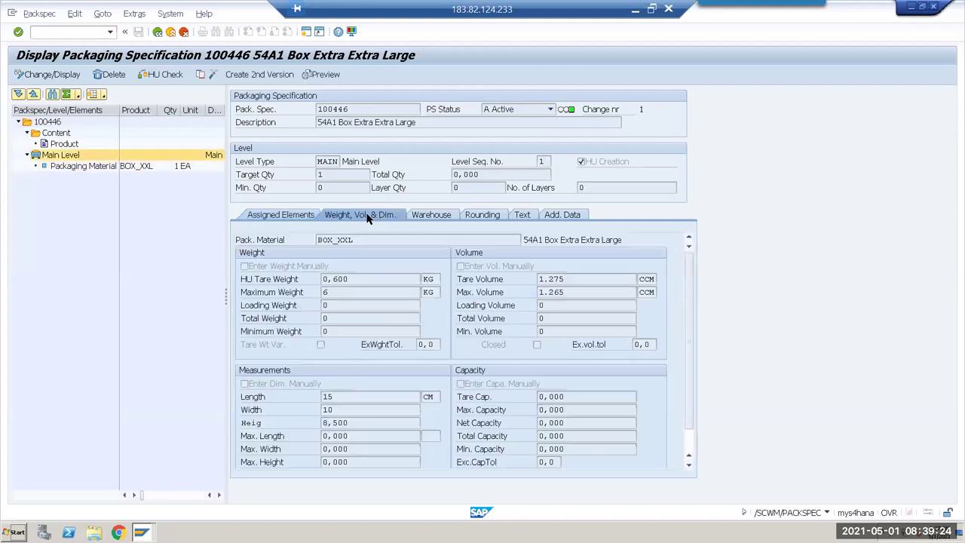
left_click(337, 295)
key("alt+Tab")
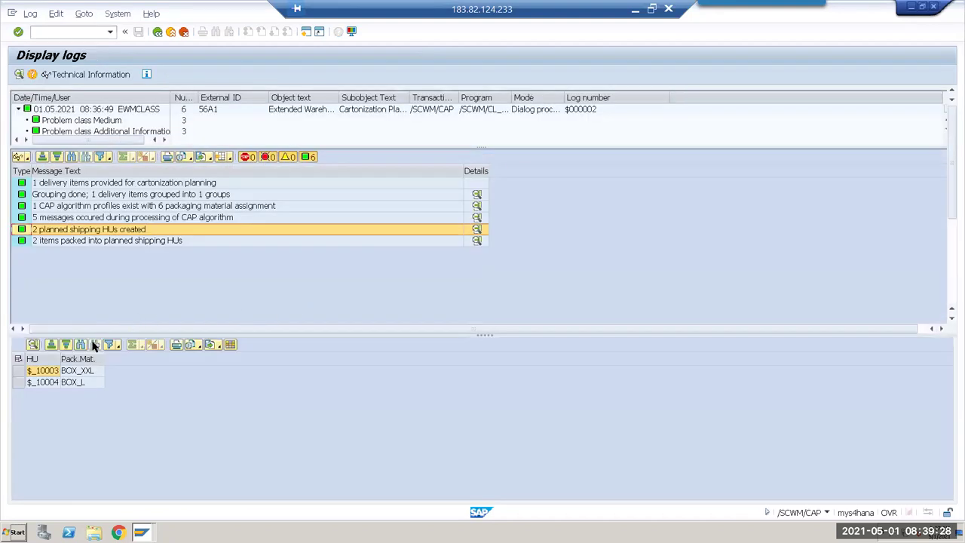
left_click(72, 386)
key("alt+Tab")
- Display packaging specification 100445 and check the maximum weight of BOX_XL against the planned shipping HUs in the cartonization log
left_click(159, 33)
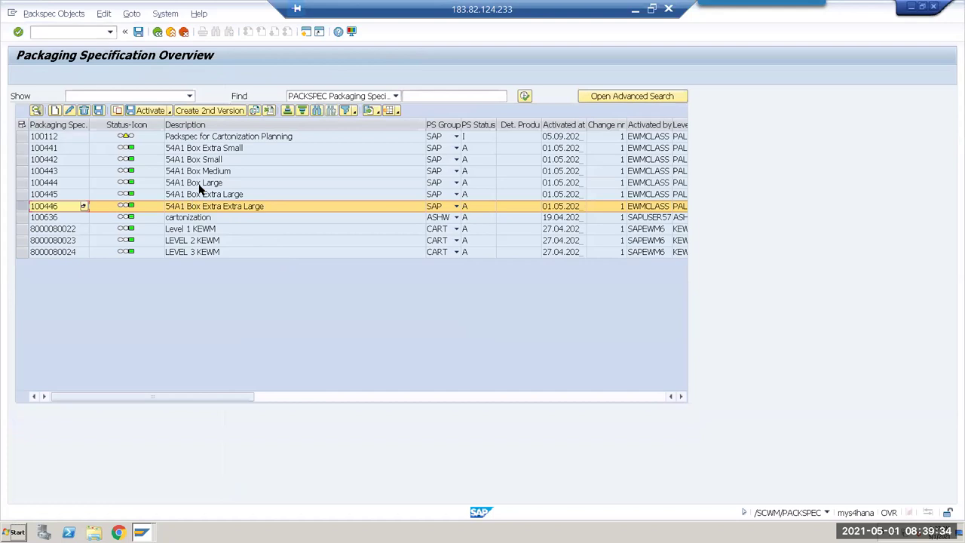
left_click(22, 195)
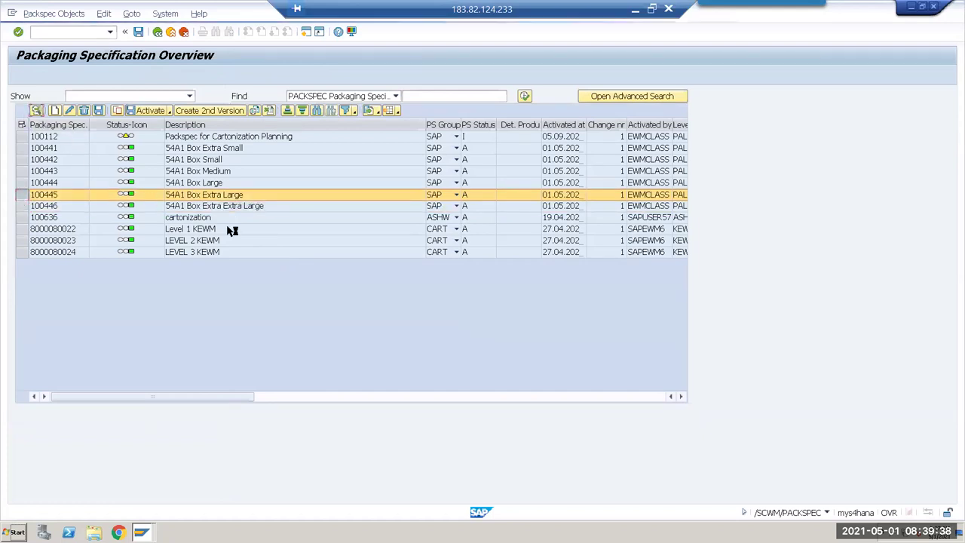
key("F2")
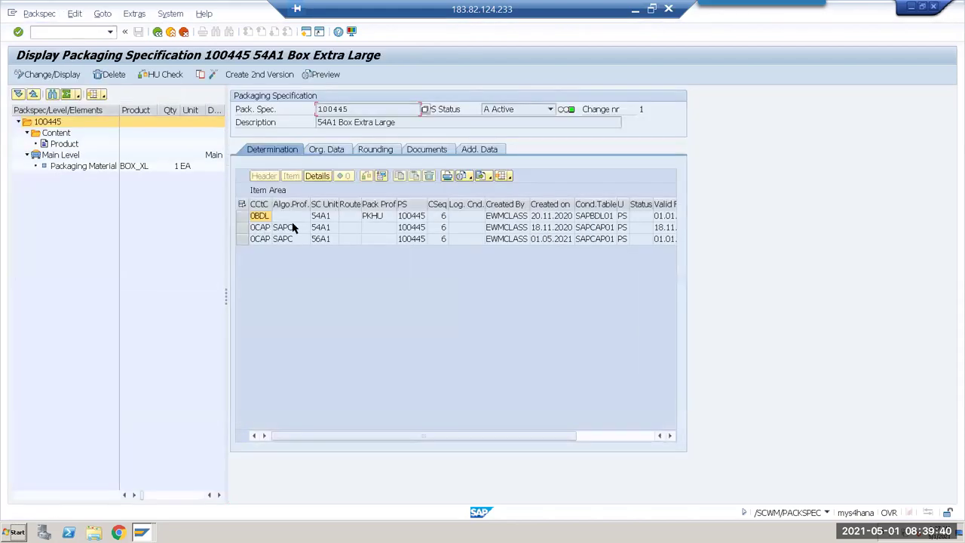
double_click(96, 167)
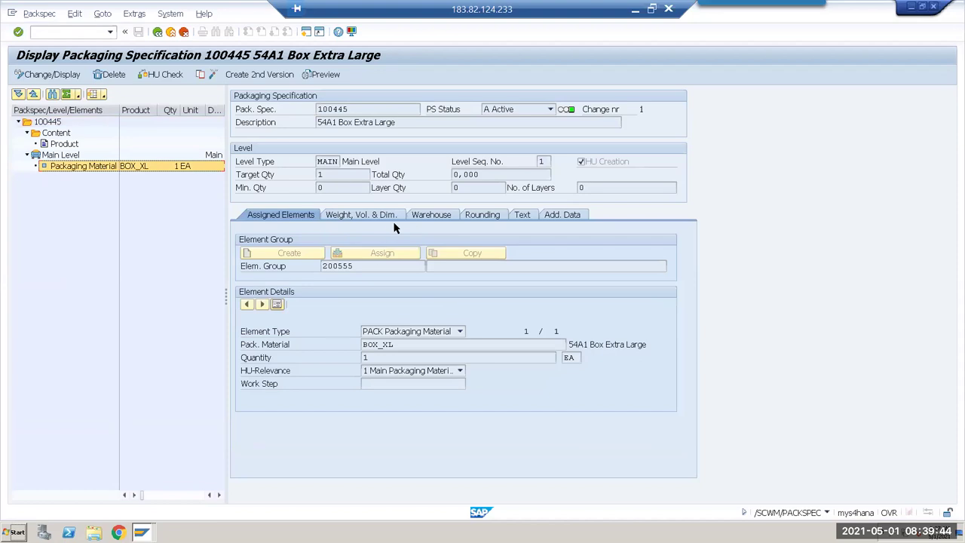
left_click(383, 219)
left_click(348, 292)
key("Return")
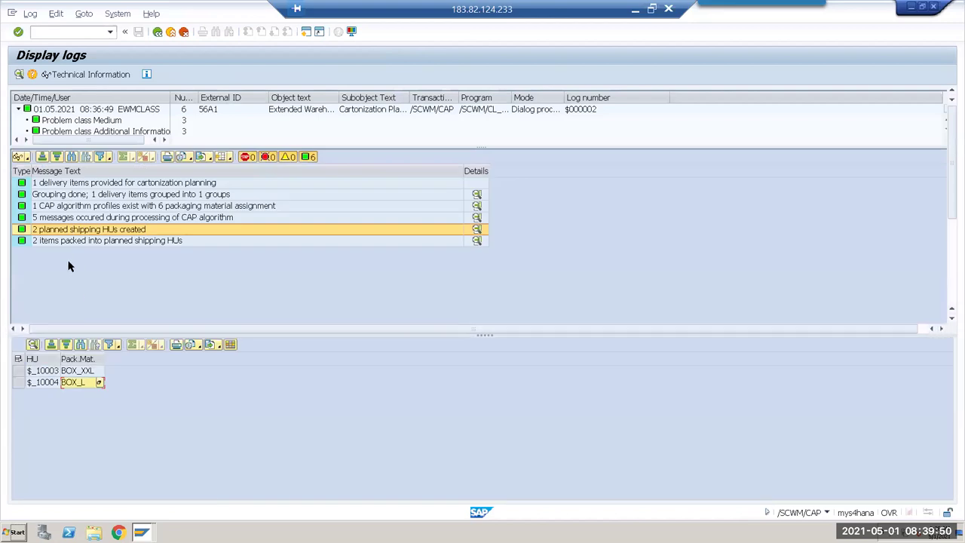
key("F3")
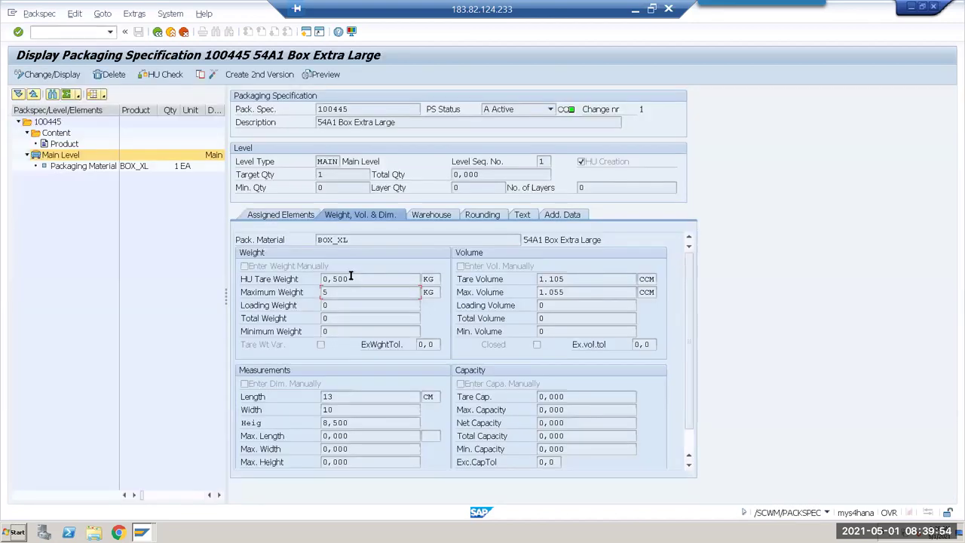
left_click(158, 32)
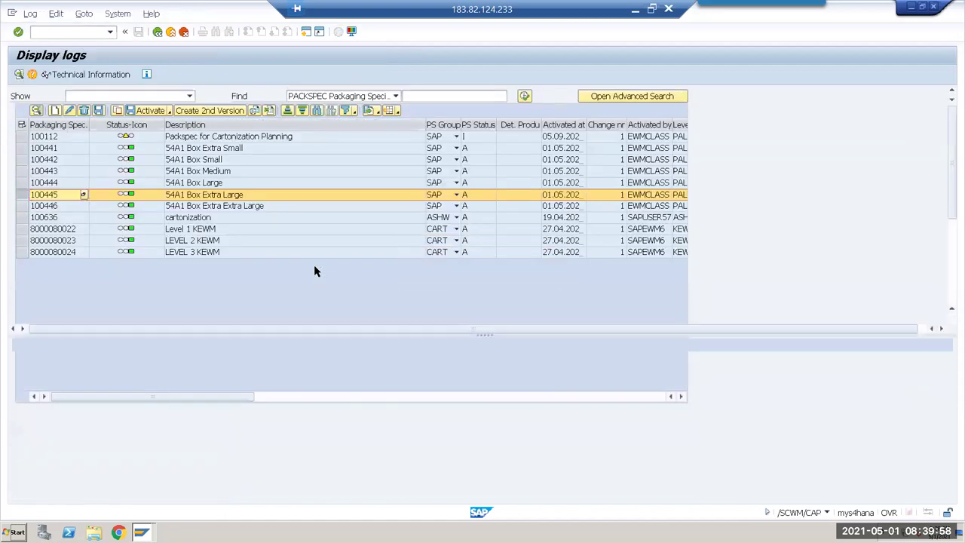
- Show the log details of the items packed into planned shipping HUs and of the planned shipping HUs created
key("F3")
left_click(89, 241)
left_click(474, 243)
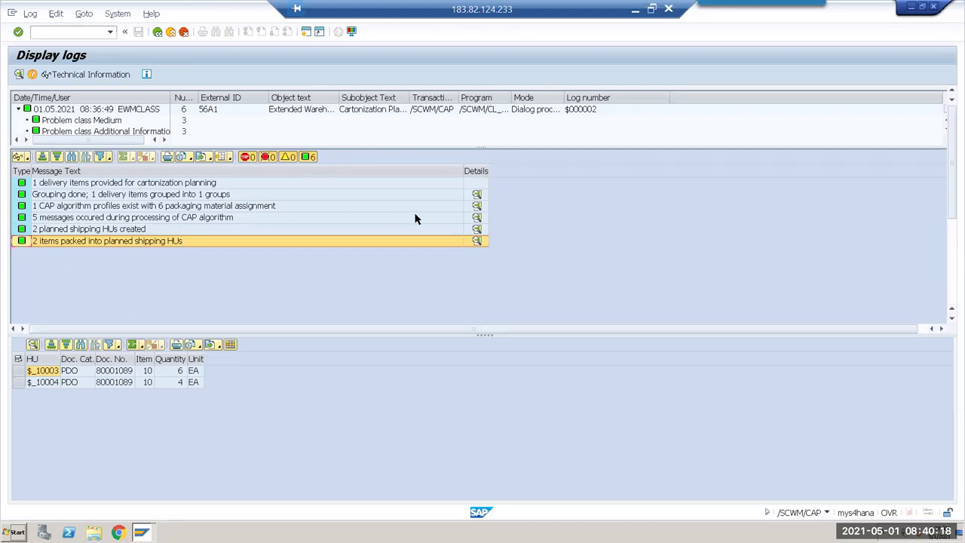
left_click(461, 229)
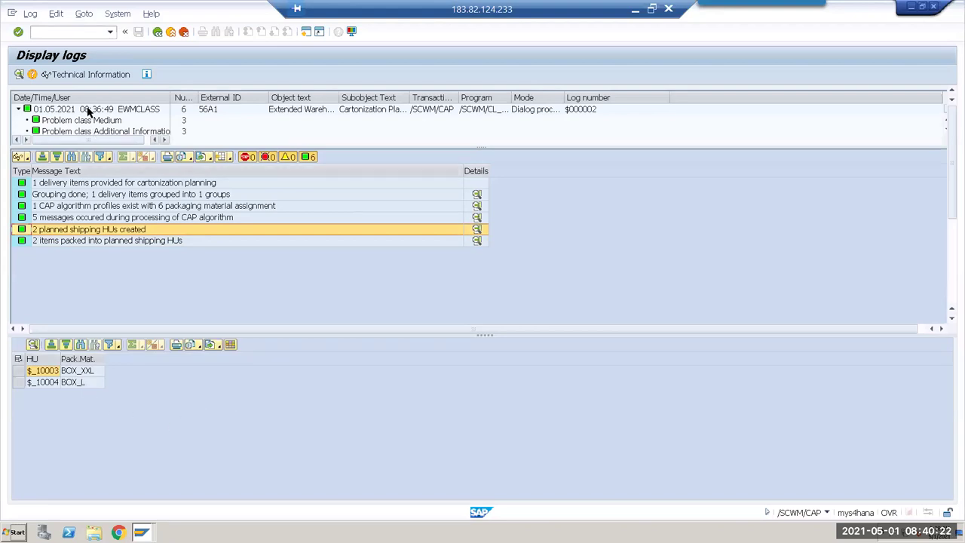
- Start transaction VL01N and begin an outbound delivery for shipping point 56A1 with the preset sales order
left_click(158, 33)
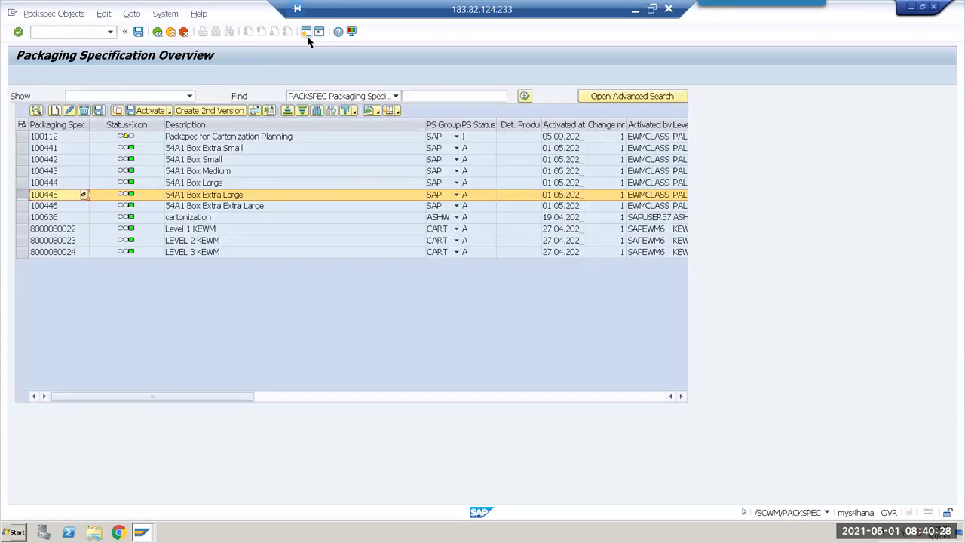
key("F3")
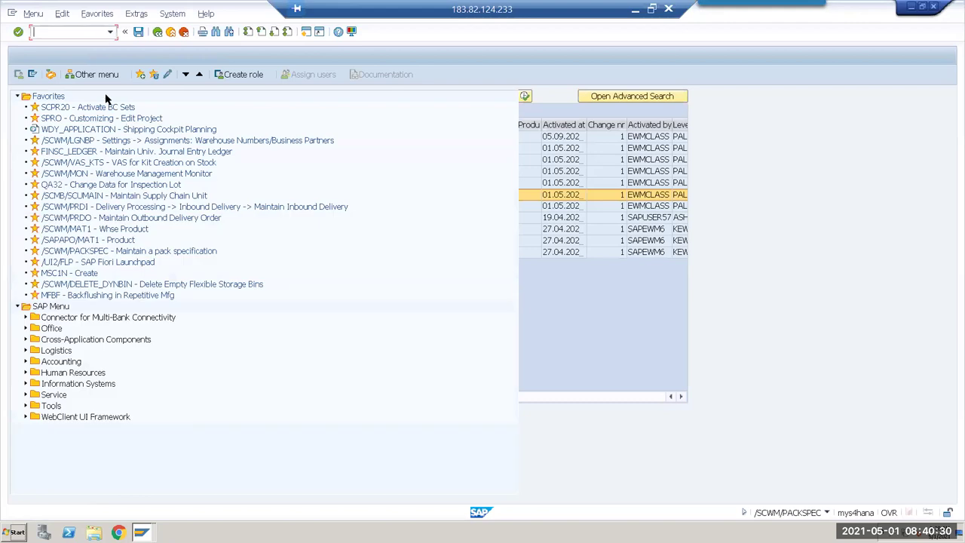
type("/")
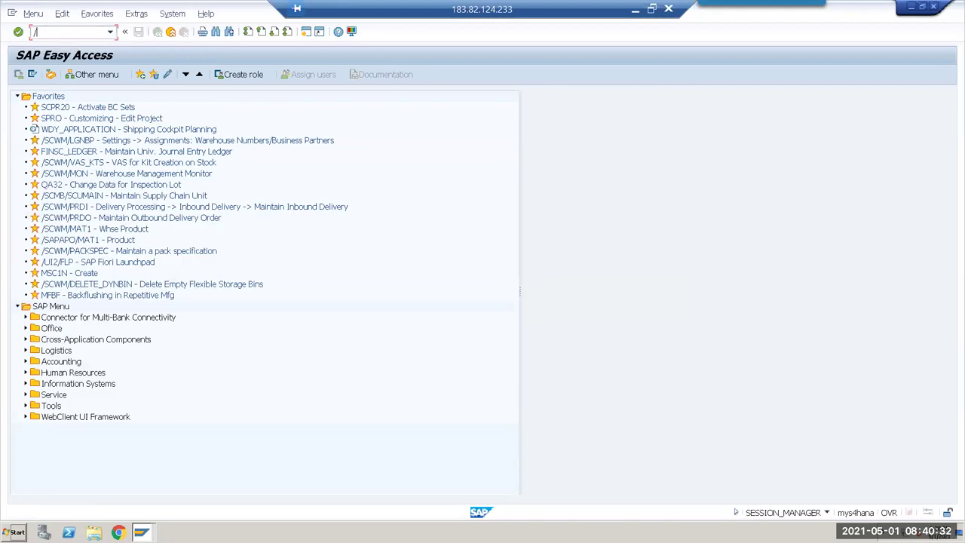
type("nsm")
key("BackSpace")
type("01n")
key("Return")
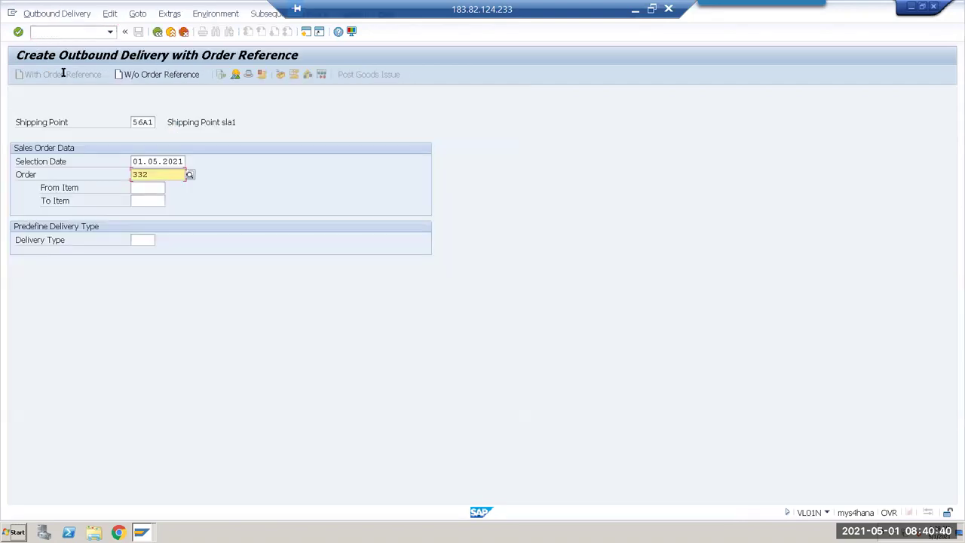
key("Return")
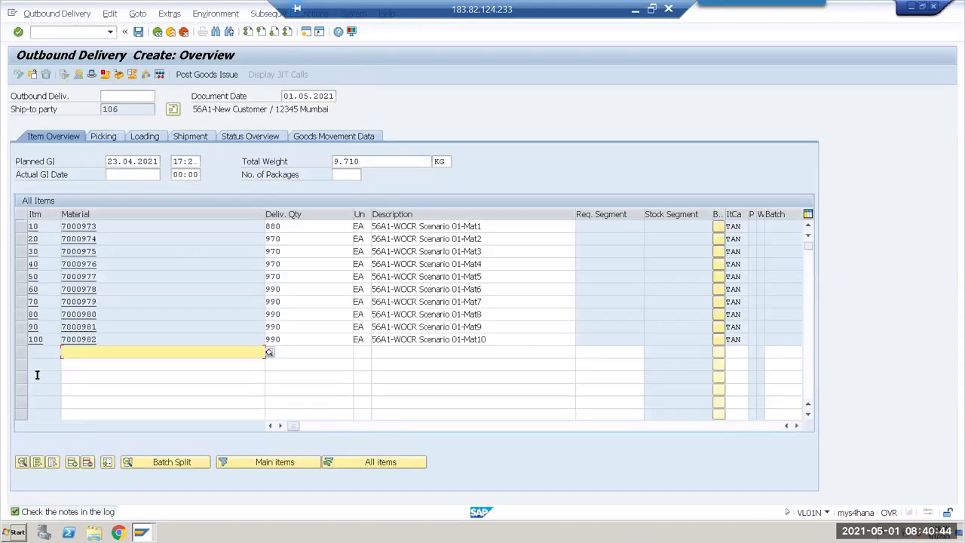
- Delete all delivery items except item 10 with material 7000973
left_click(37, 462)
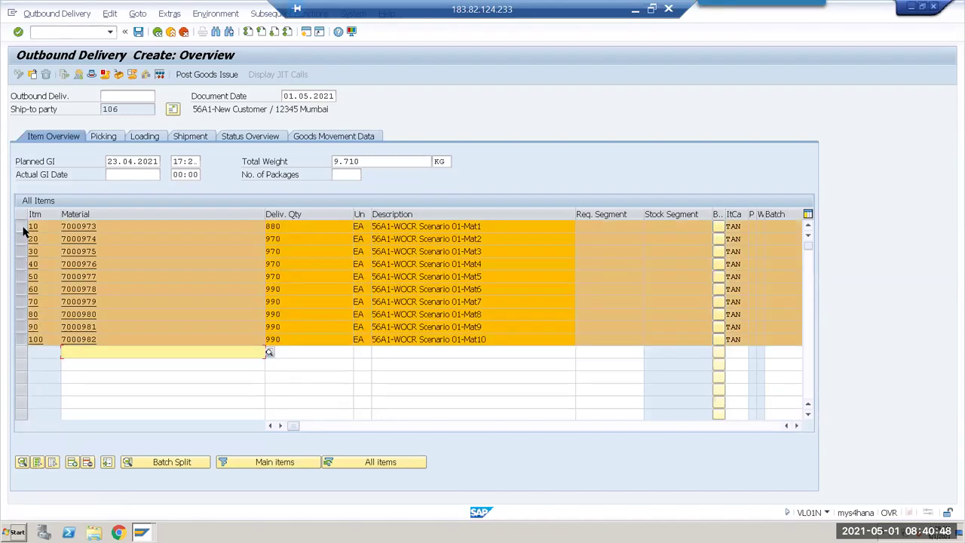
left_click(23, 228)
left_click(88, 461)
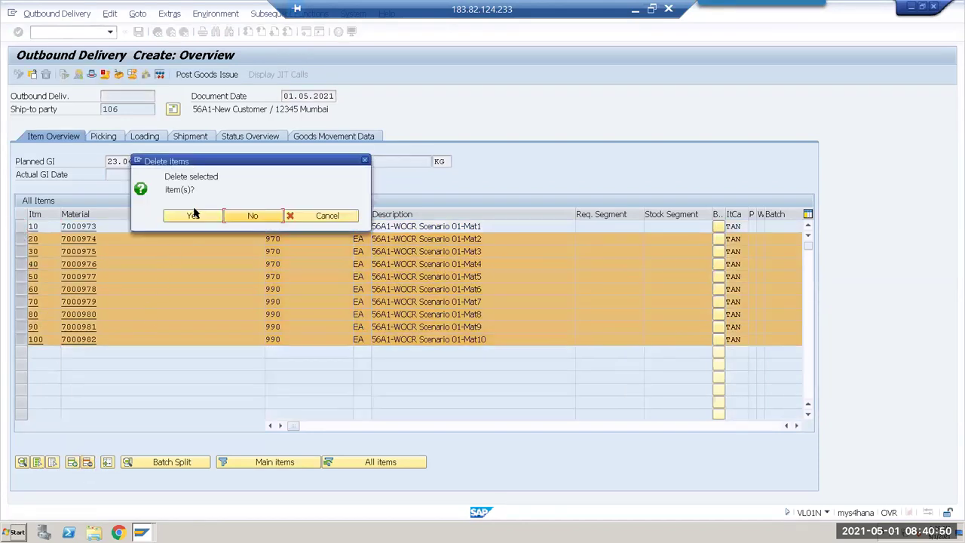
left_click(194, 215)
- Set the delivery quantity of material 7000973 to 10 EA and save the outbound delivery
left_click(298, 227)
key("BackSpace")
key("BackSpace")
key("BackSpace")
type("10")
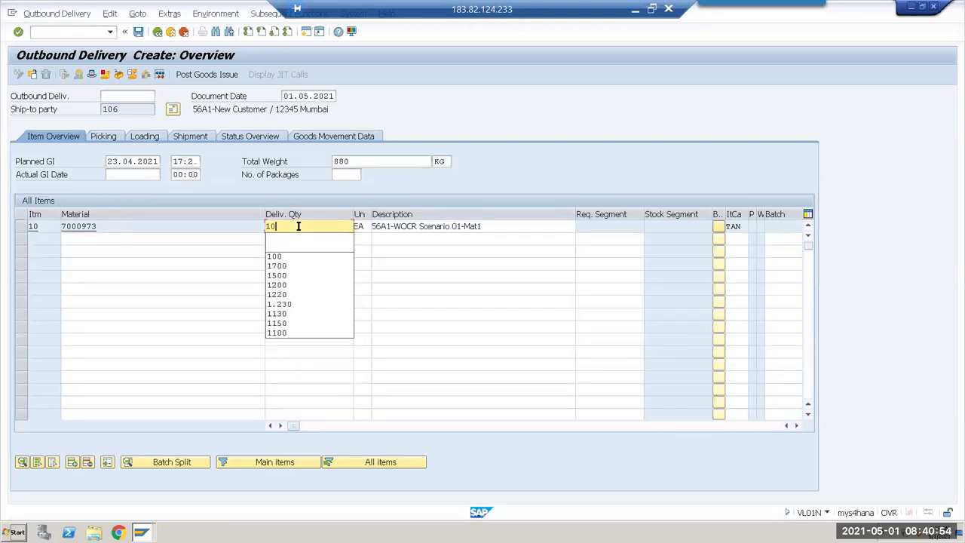
key("Return")
key("ctrl+s")
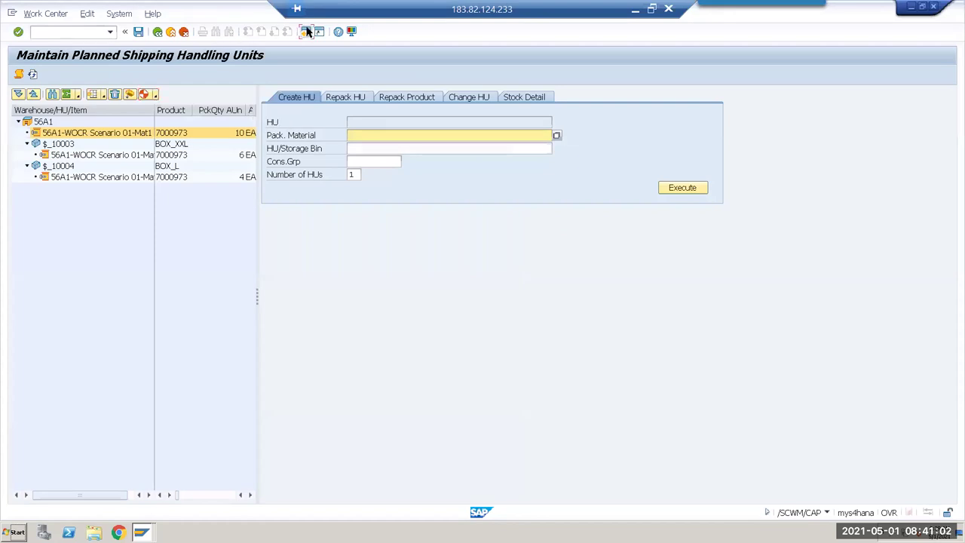
- Open outbound delivery order maintenance for warehouse 56A1 and find the newly created order by its document number
key("F3")
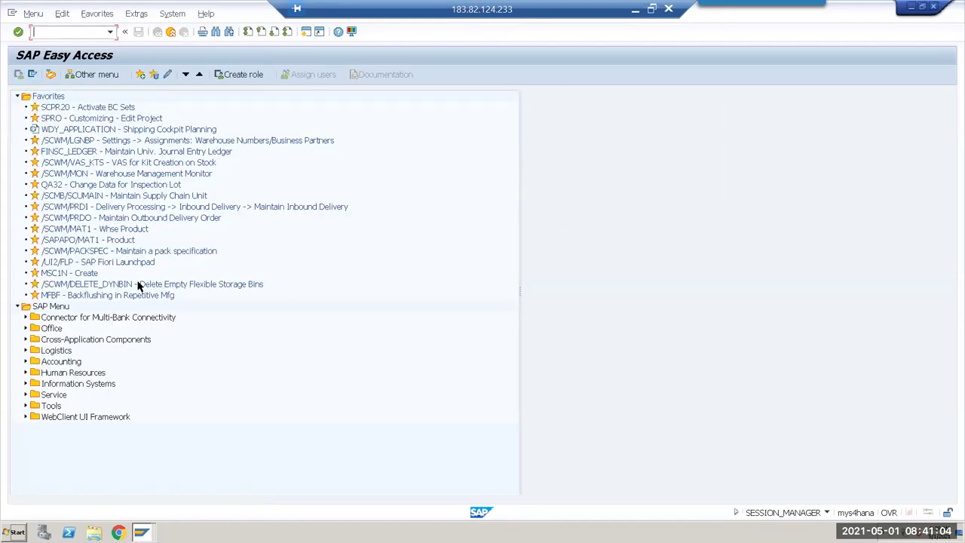
double_click(112, 218)
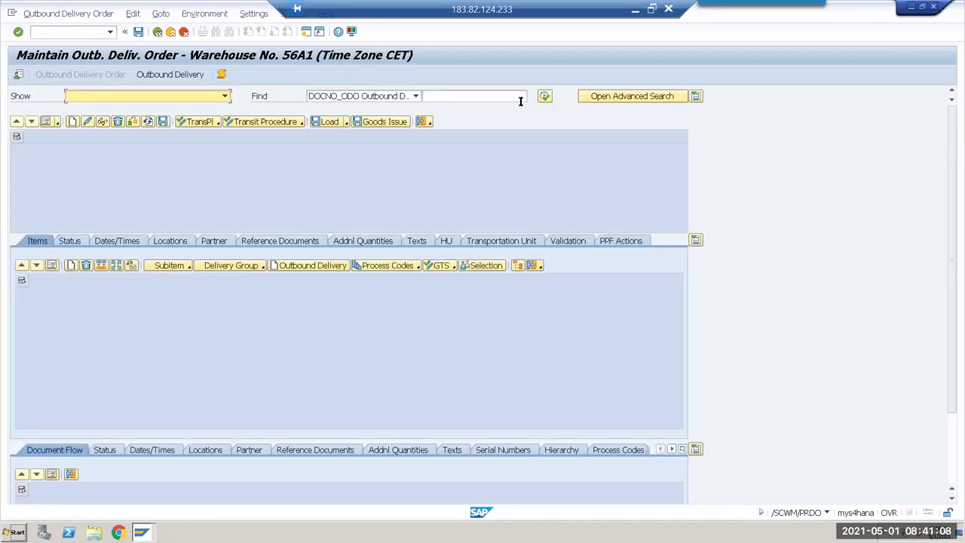
left_click(518, 96)
type("800010")
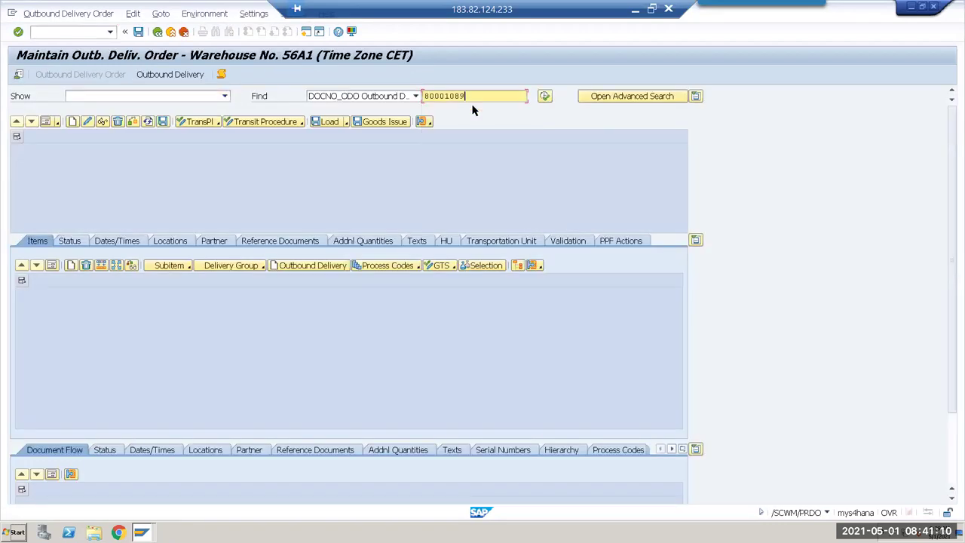
type("90")
left_click(547, 96)
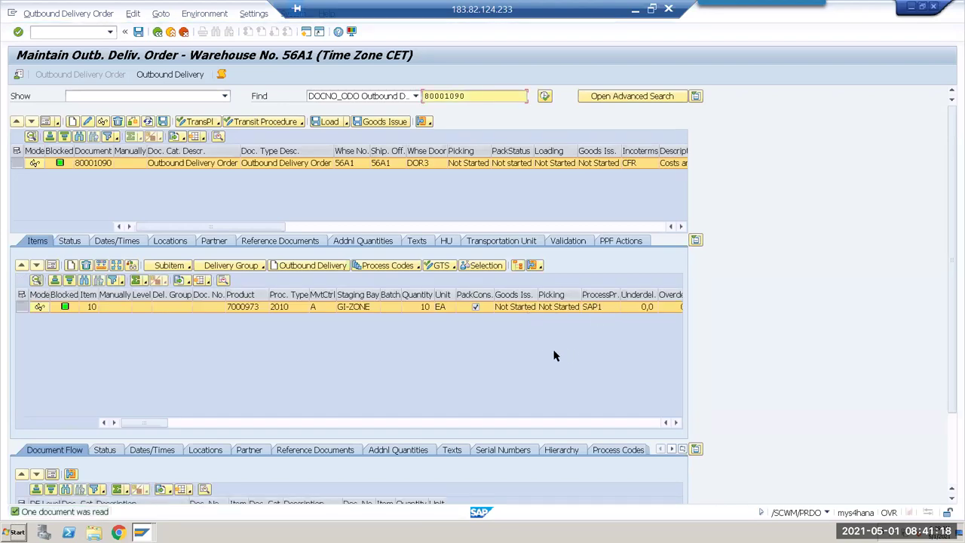
- Extend the outbound delivery order range in the planned shipping HU selection to include the new order, and run the selection
key("alt+Tab")
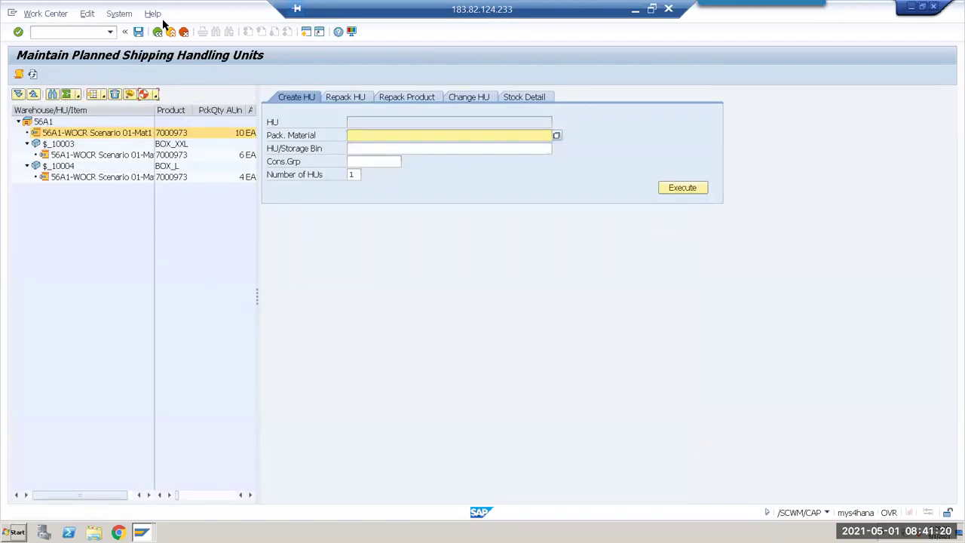
left_click(163, 31)
left_click(275, 229)
left_click_drag(235, 200, 181, 200)
key("ctrl+c")
left_click(181, 200)
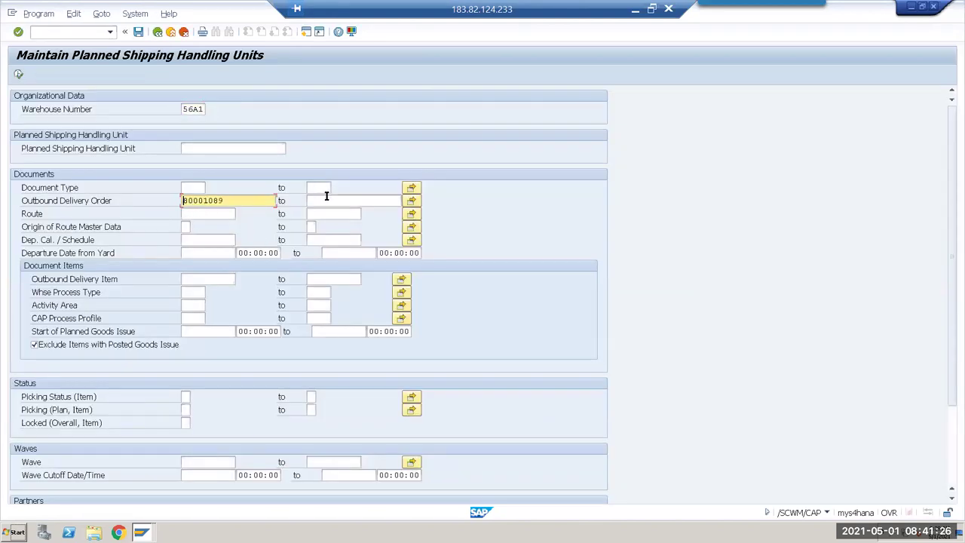
left_click(325, 201)
key("ctrl+v")
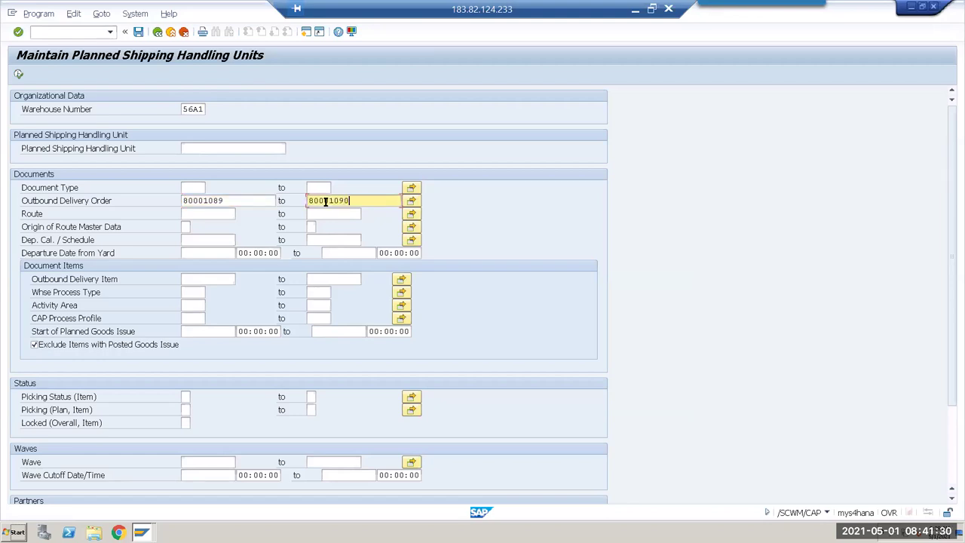
left_click(18, 74)
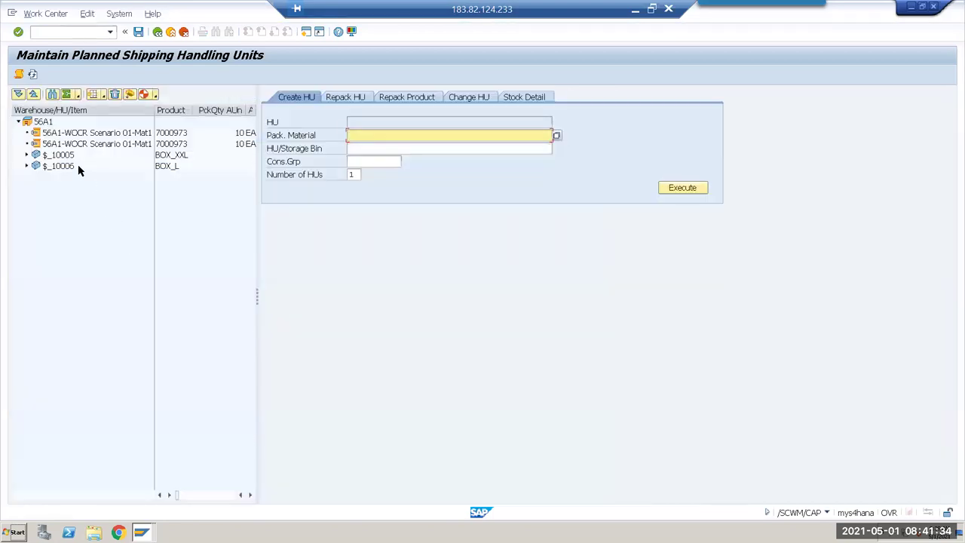
- Expand the BOX_XXL and BOX_L planned shipping HUs and display the details of the product packed in BOX_XXL
left_click(65, 156)
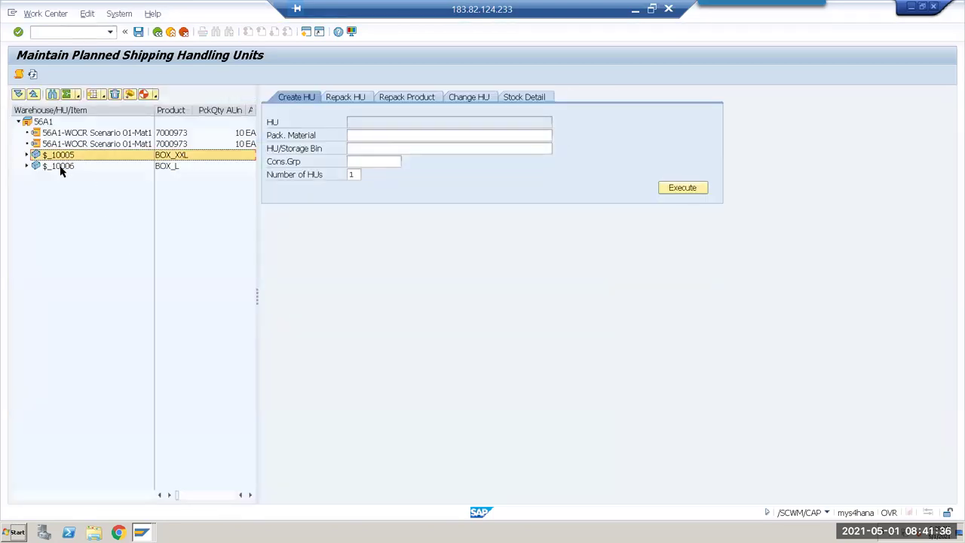
left_click(62, 166, "ctrl")
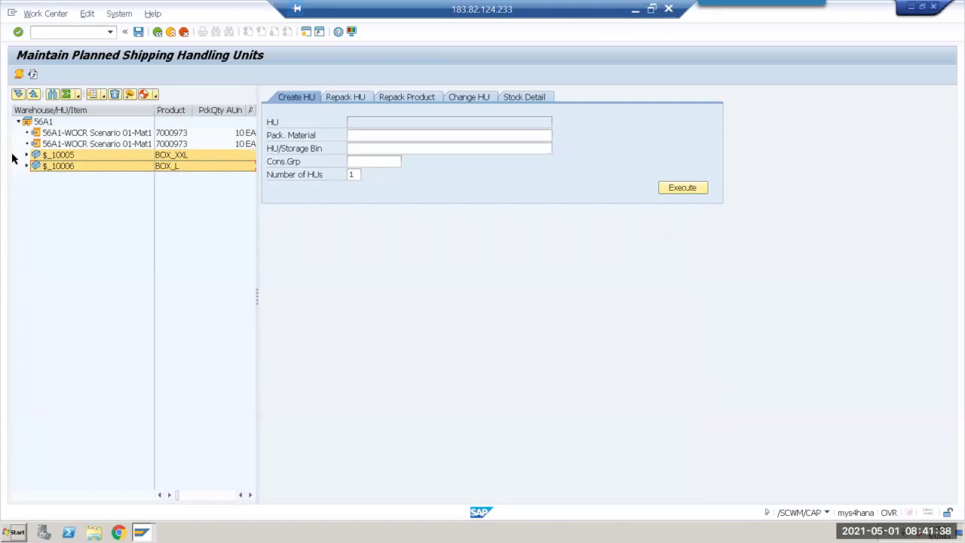
left_click(28, 155)
left_click(98, 167)
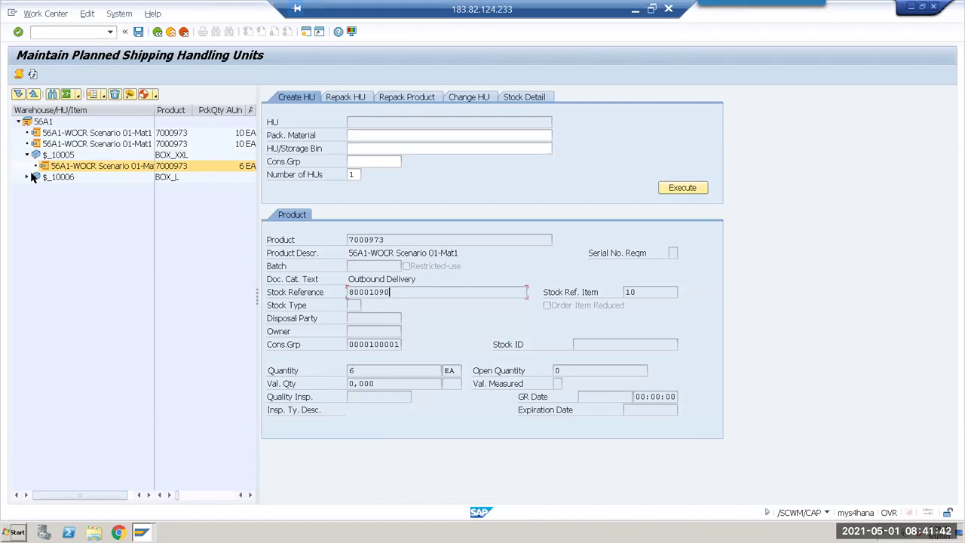
left_click(28, 177)
- Delete the existing BOX_XXL and BOX_L planned shipping HUs together with their contents
left_click(62, 155, "ctrl")
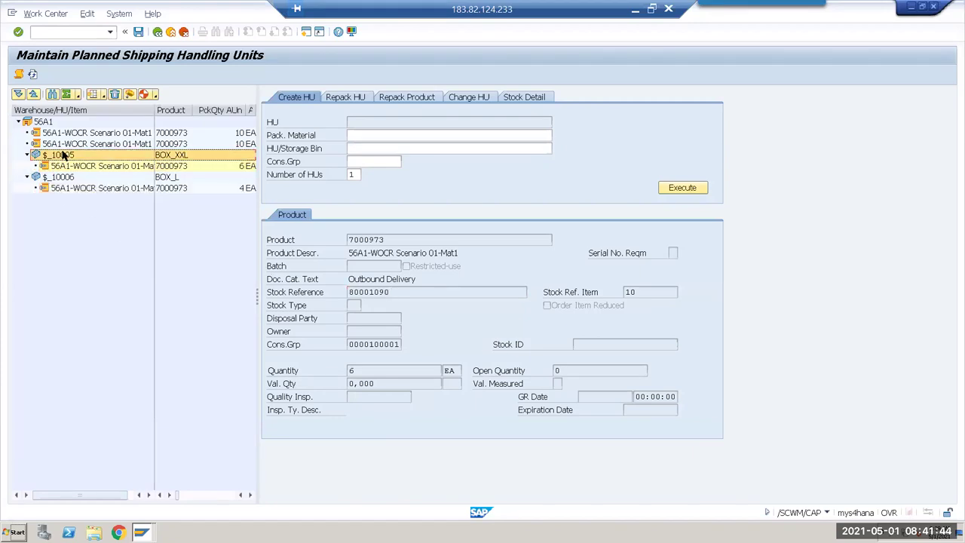
left_click(67, 178, "ctrl")
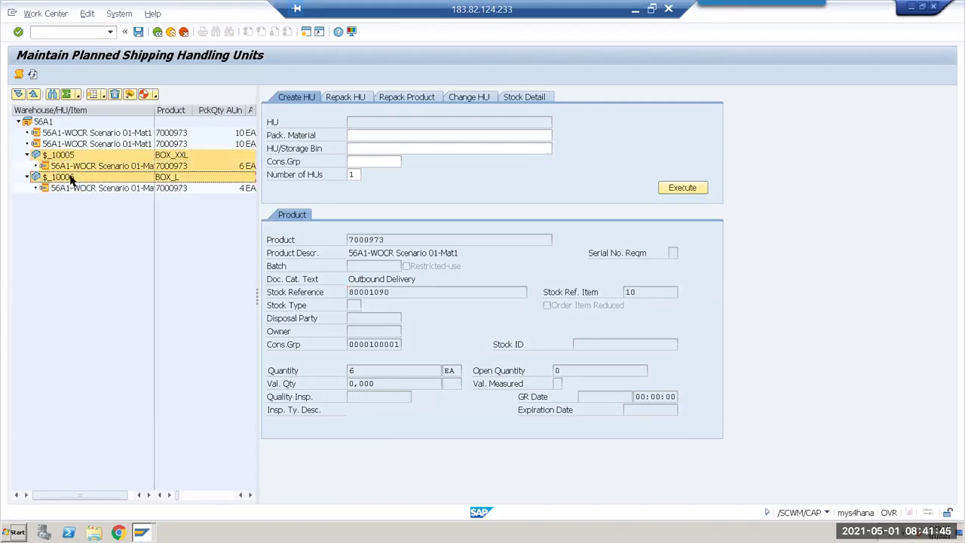
left_click(114, 94)
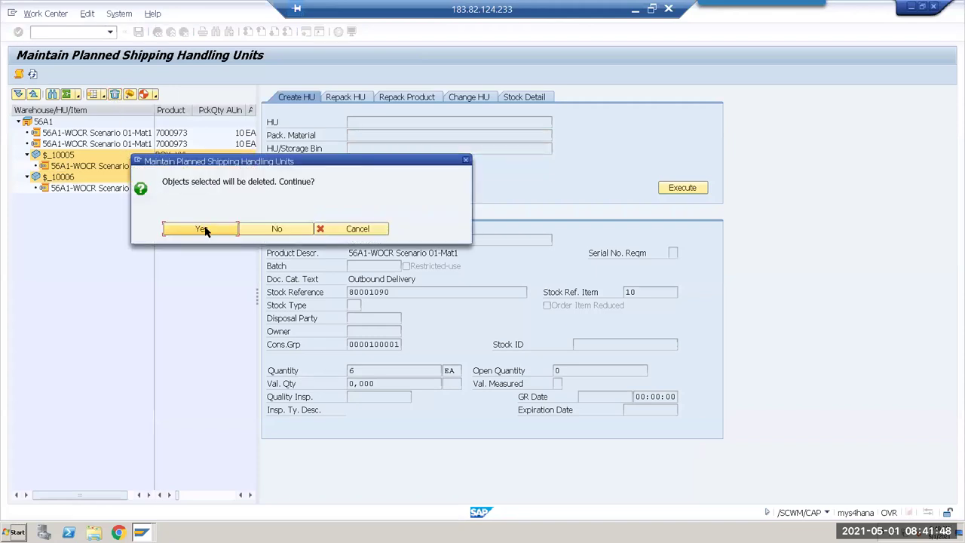
left_click(201, 228)
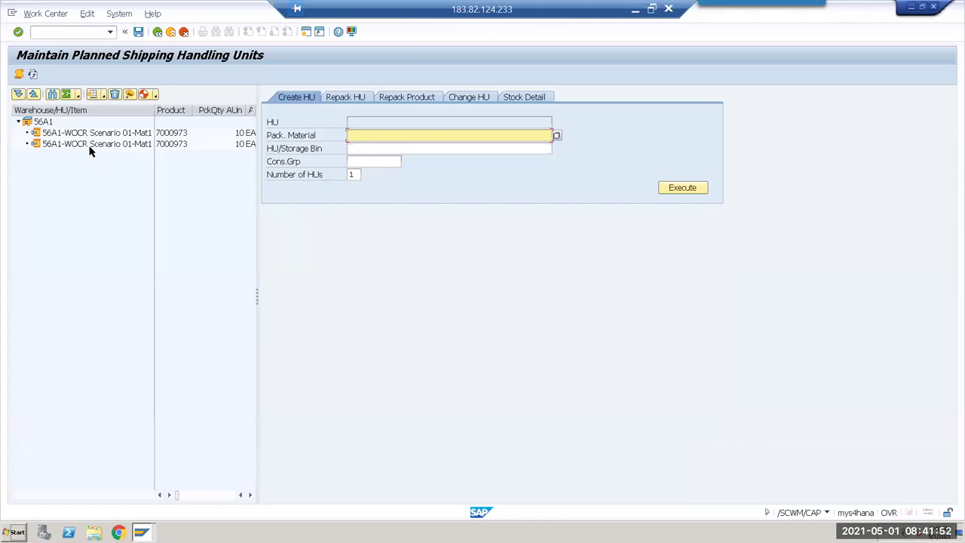
- Run cartonization planning jointly for both 10 EA delivery items of product 7000973
left_click_drag(78, 133, 87, 144)
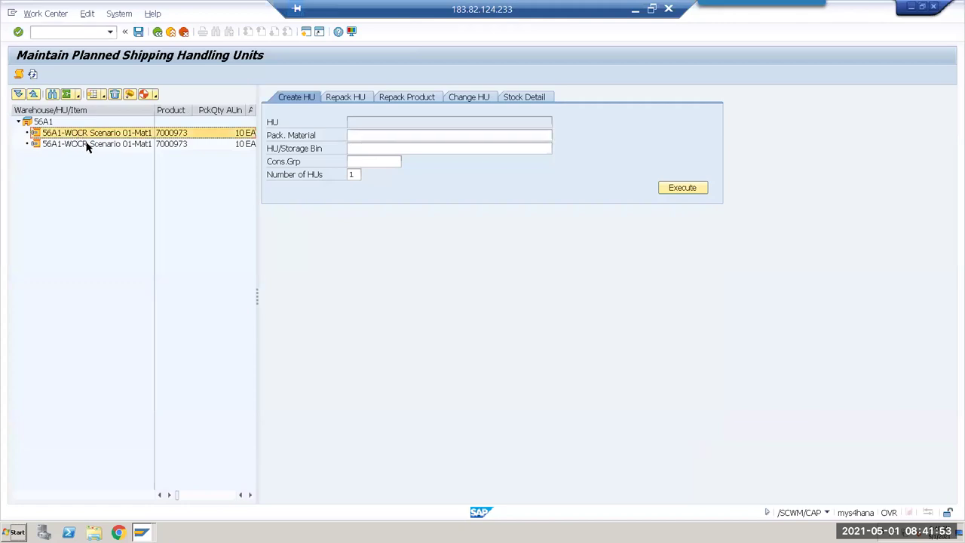
left_click(144, 96)
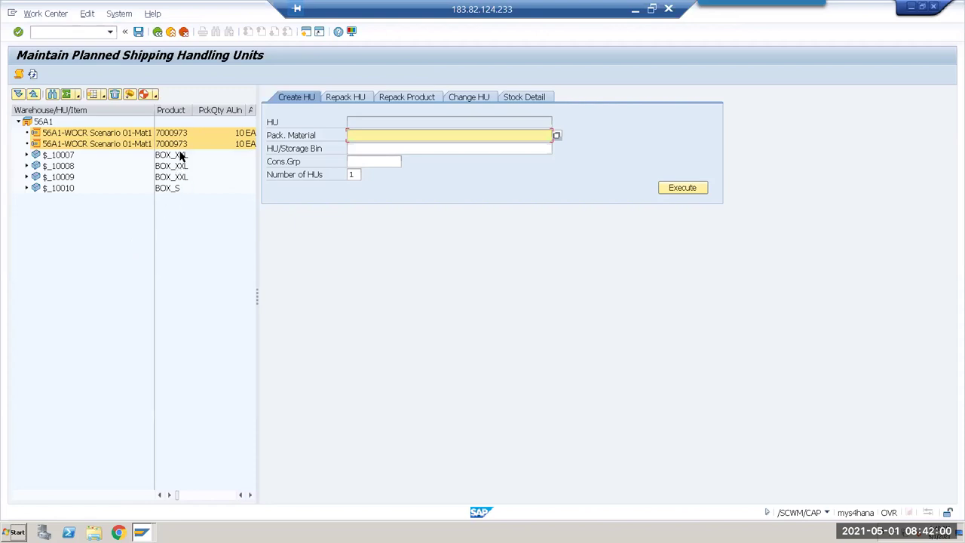
- Expand the first two BOX_XXL planned shipping HUs in the tree to view their packed items
left_click(176, 190)
left_click(28, 155)
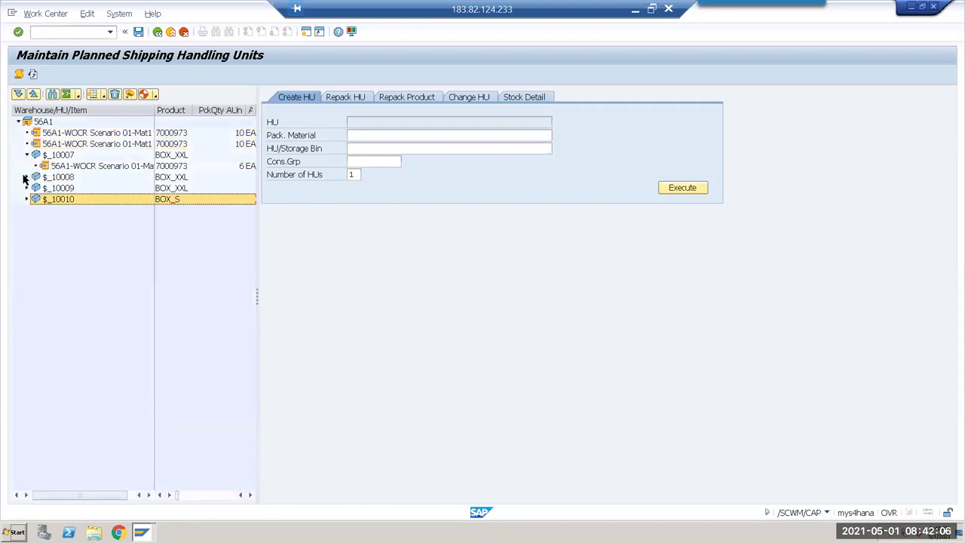
left_click(28, 176)
- Open the cartonization planning log and display the details of the delivery item grouping and the CAP algorithm profile's packaging materials
left_click(20, 75)
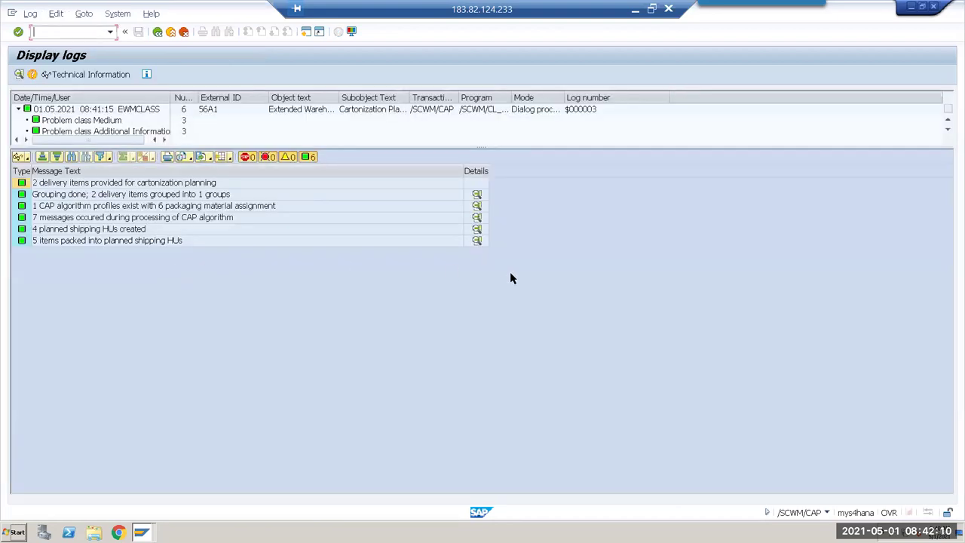
left_click(477, 194)
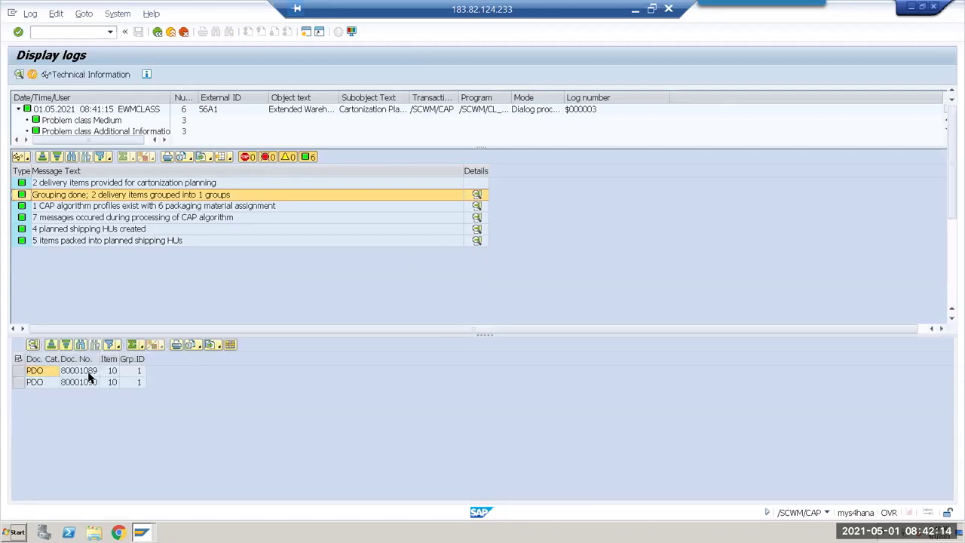
left_click(476, 206)
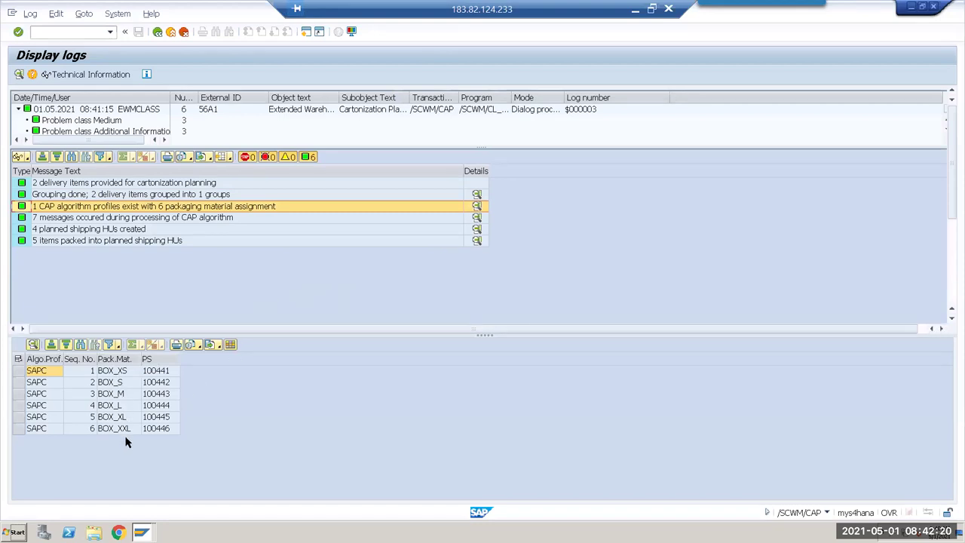
- Display the CAP algorithm processing messages and examine the item splitting entries and the remaining-items entry
left_click(476, 218)
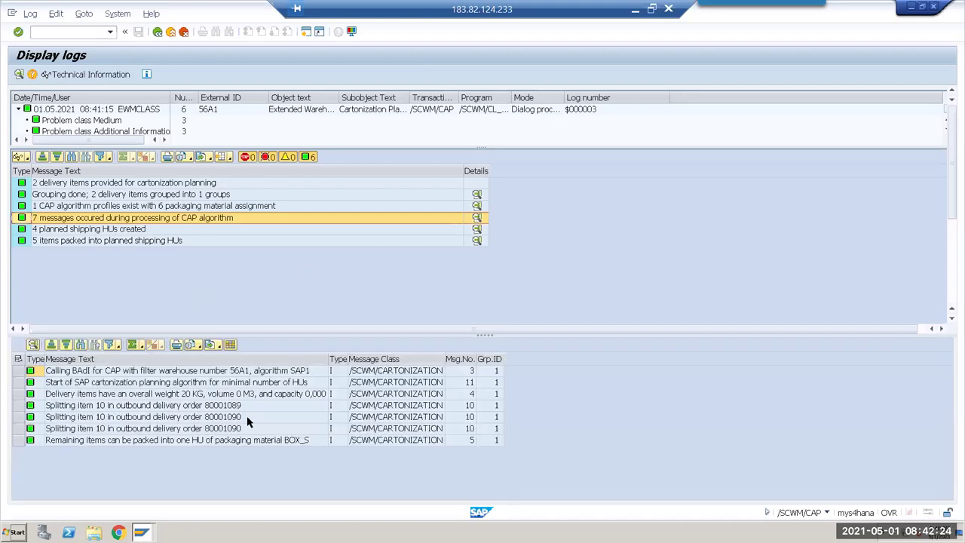
left_click(233, 407)
left_click(231, 417)
left_click(231, 429)
left_click(234, 440)
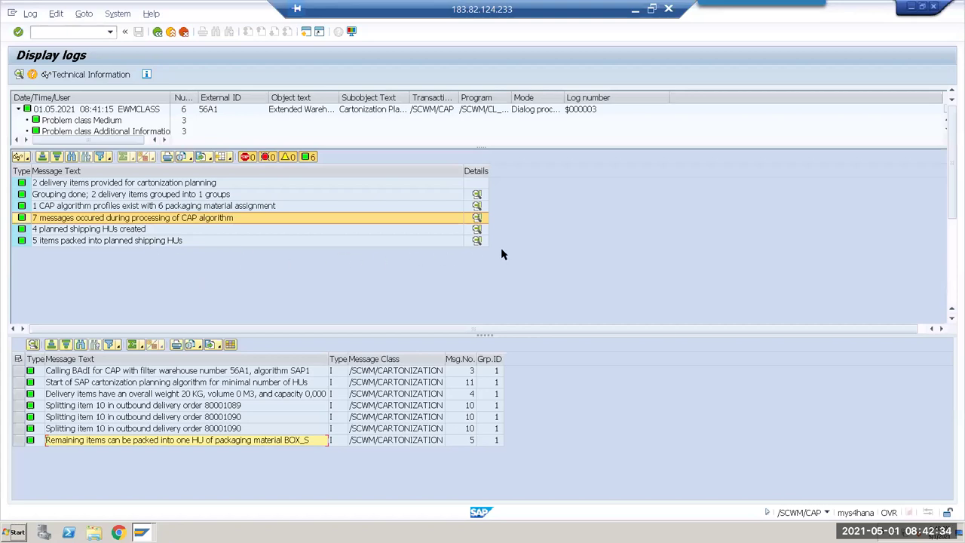
- Display the log details for the created planned shipping HUs and the items packed into them, and return to the HU overview
left_click(476, 230)
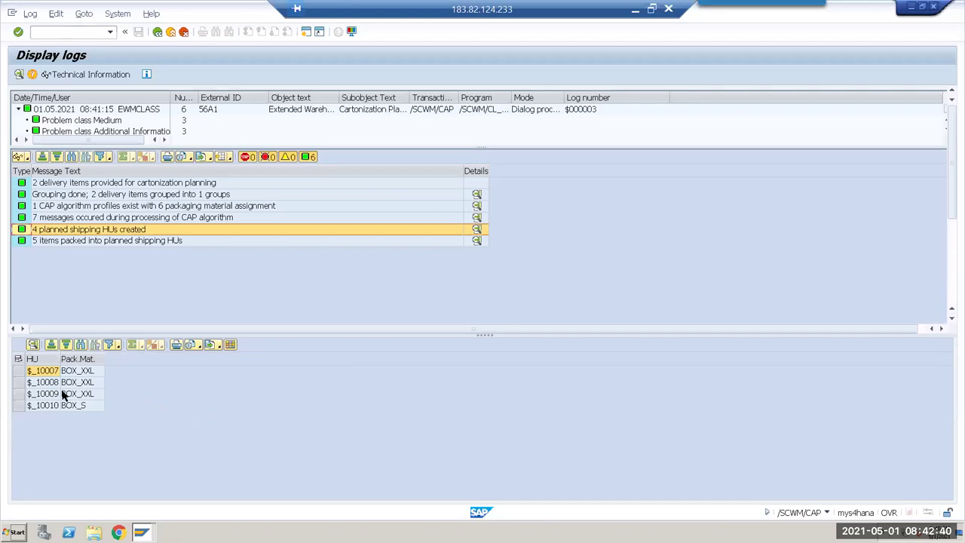
left_click(126, 241)
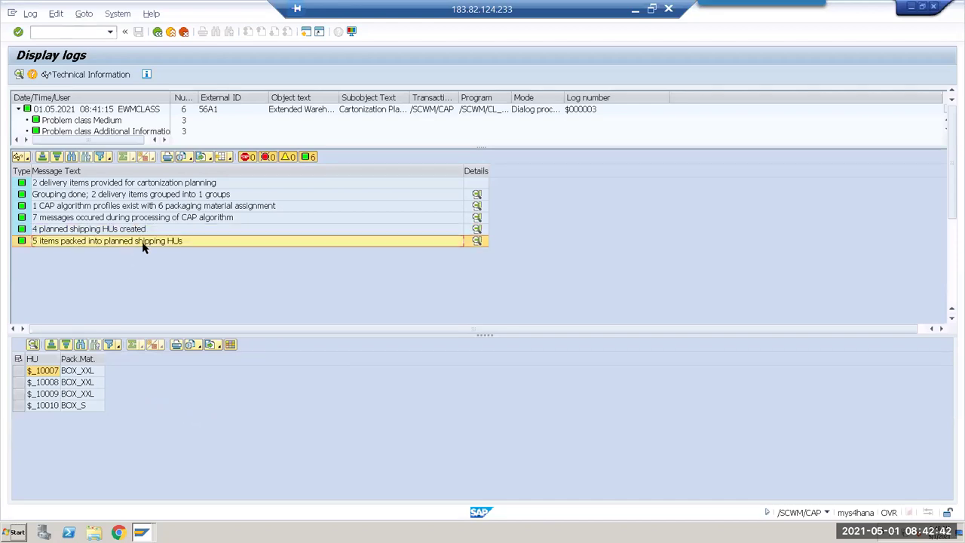
left_click(476, 240)
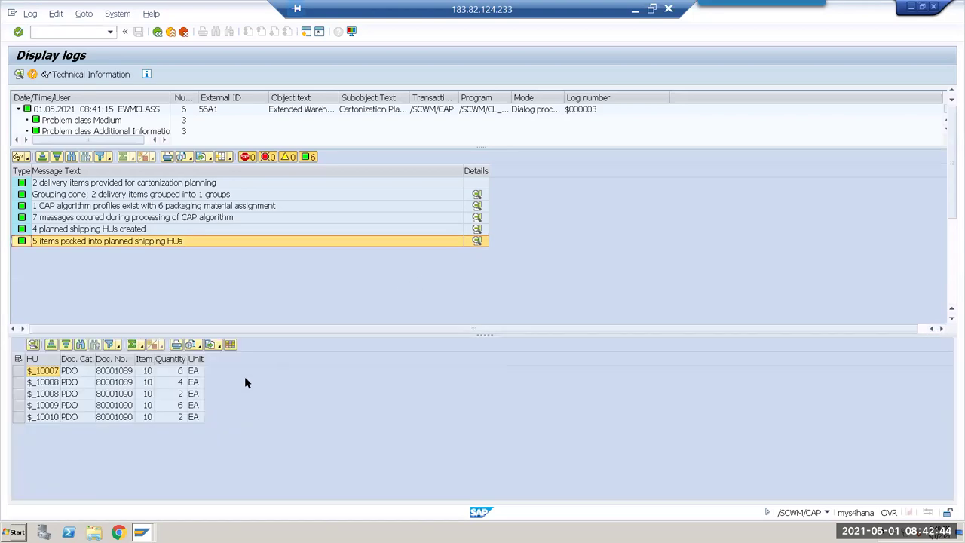
left_click(157, 32)
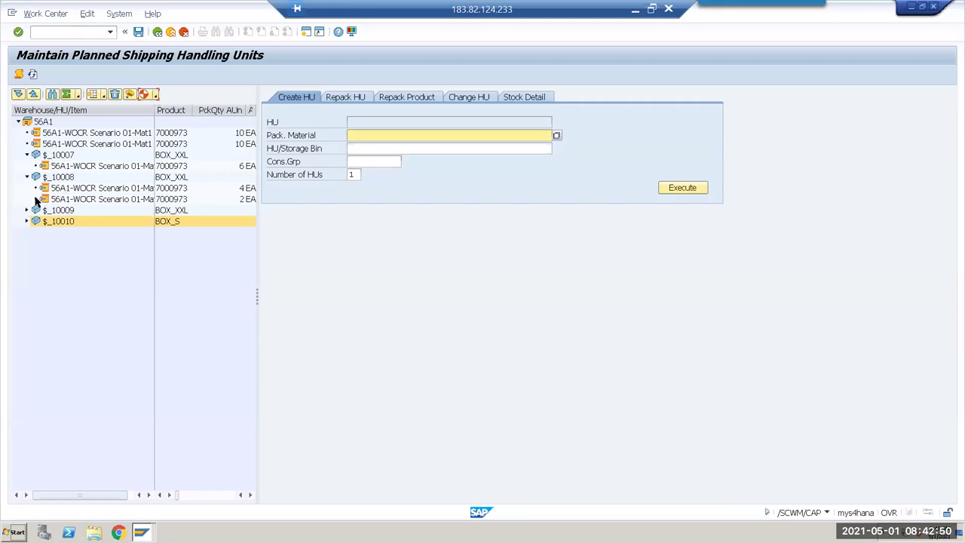
- Widen the HU tree to show the quantity columns and check the packed quantities in the first two BOX_XXL HUs
left_click(79, 189)
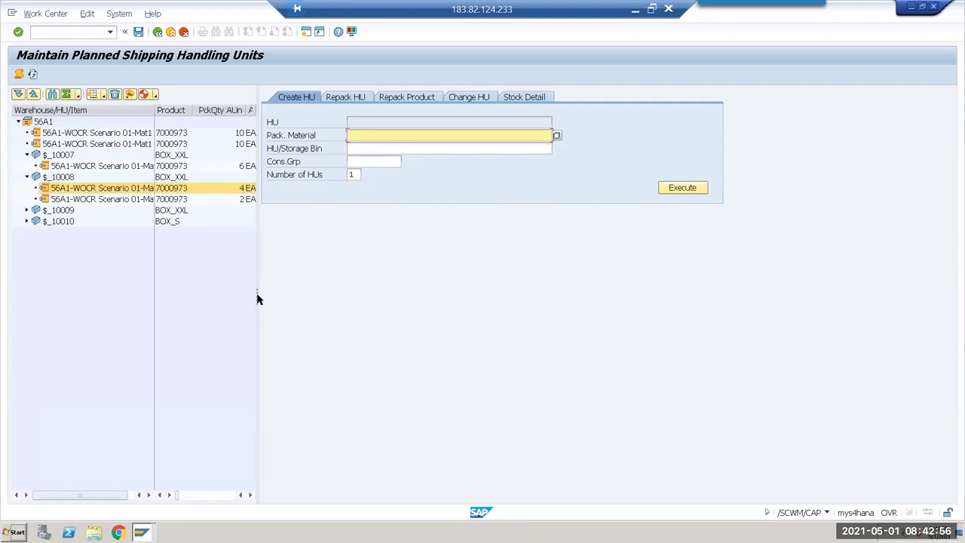
left_click_drag(257, 297, 373, 299)
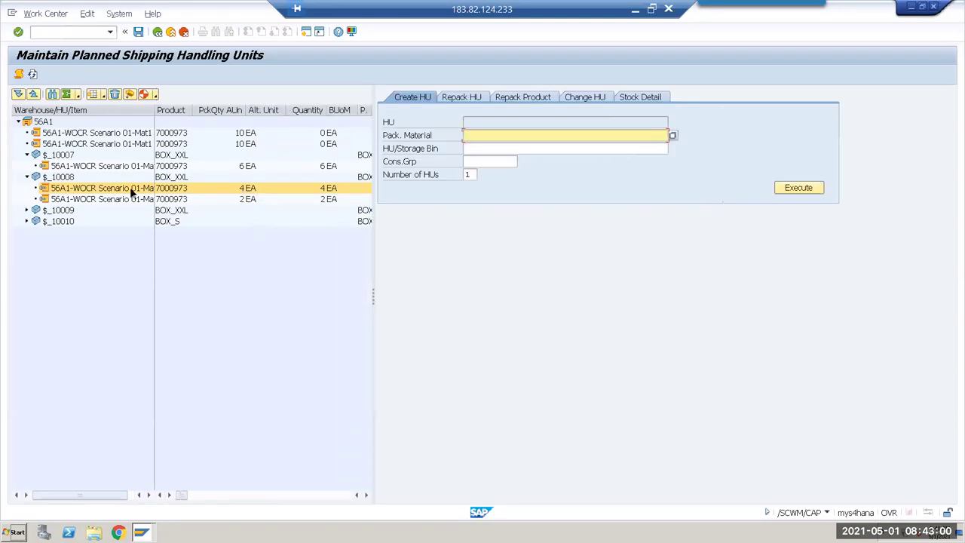
left_click(242, 168)
left_click(243, 188)
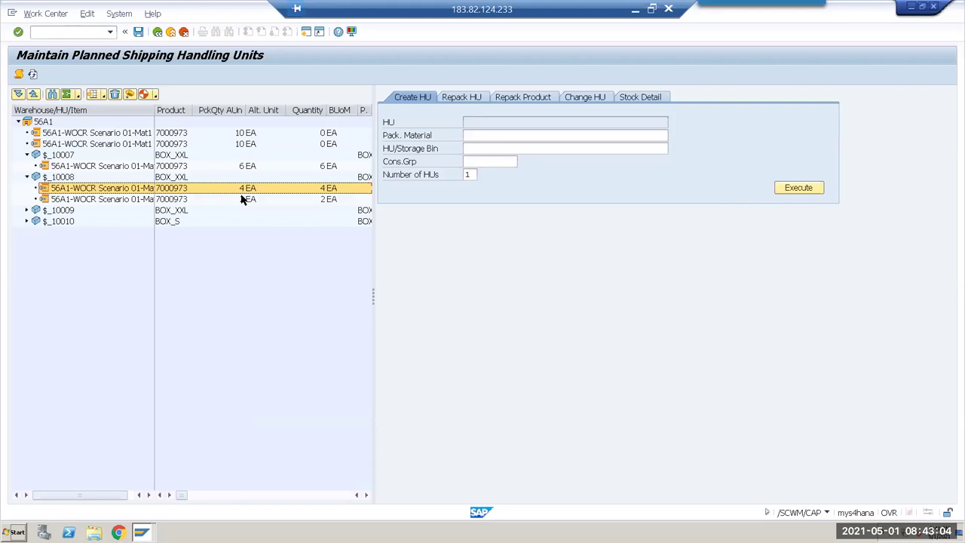
left_click(242, 200)
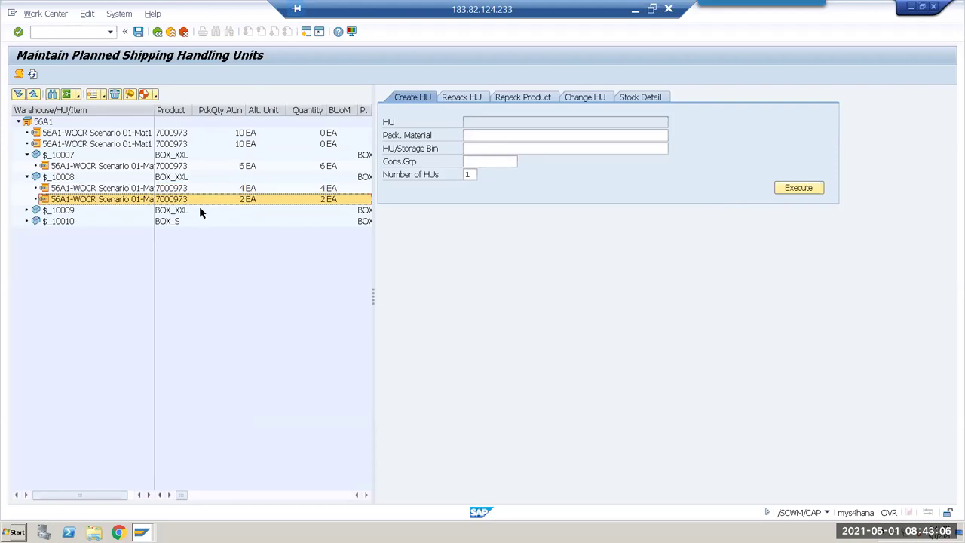
- Expand the third BOX_XXL HU and the BOX_S HU and check their packed quantities
left_click(27, 210)
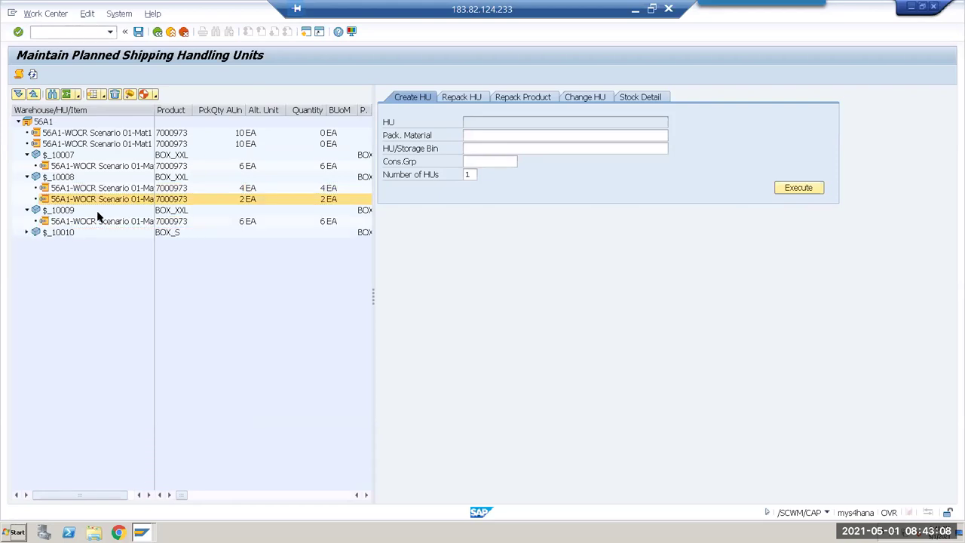
left_click(236, 223)
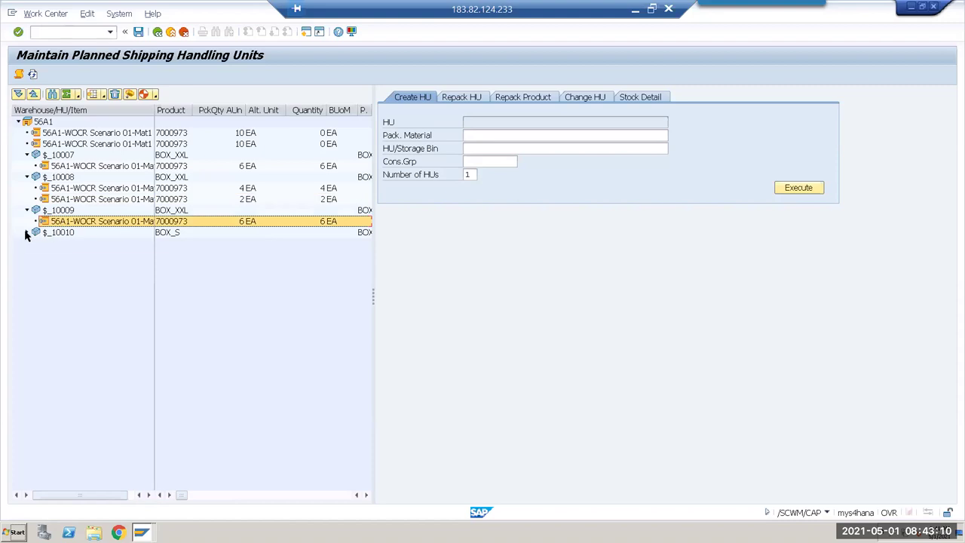
left_click(27, 232)
left_click(251, 245)
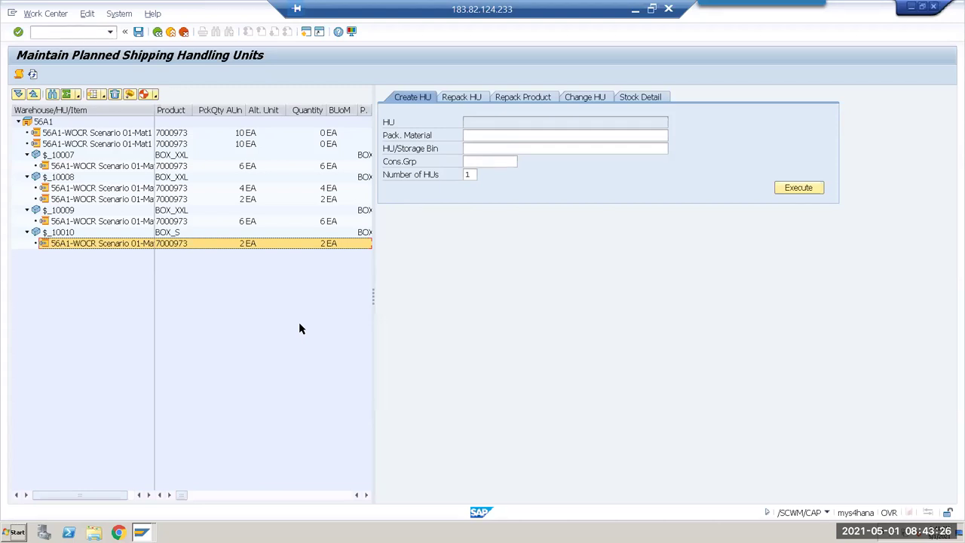
left_click(174, 211)
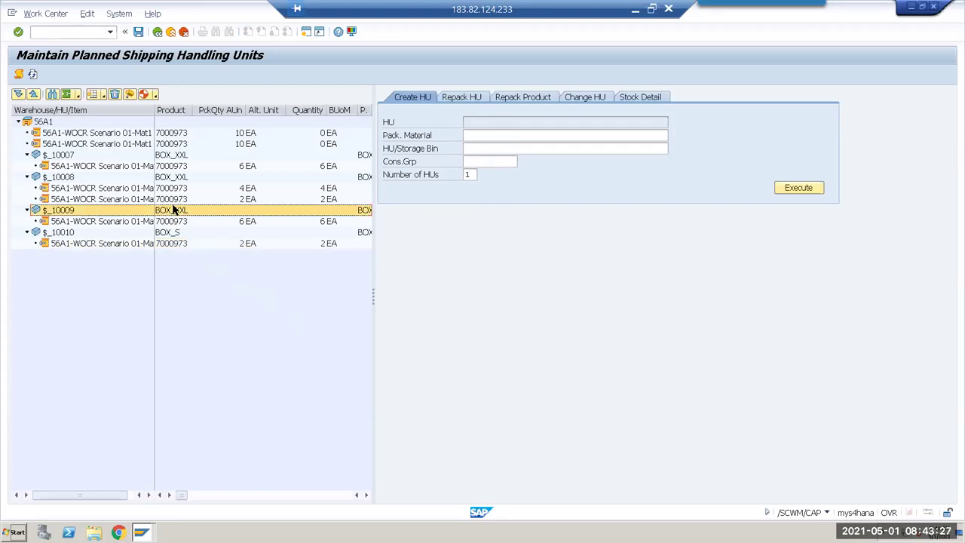
left_click(251, 223)
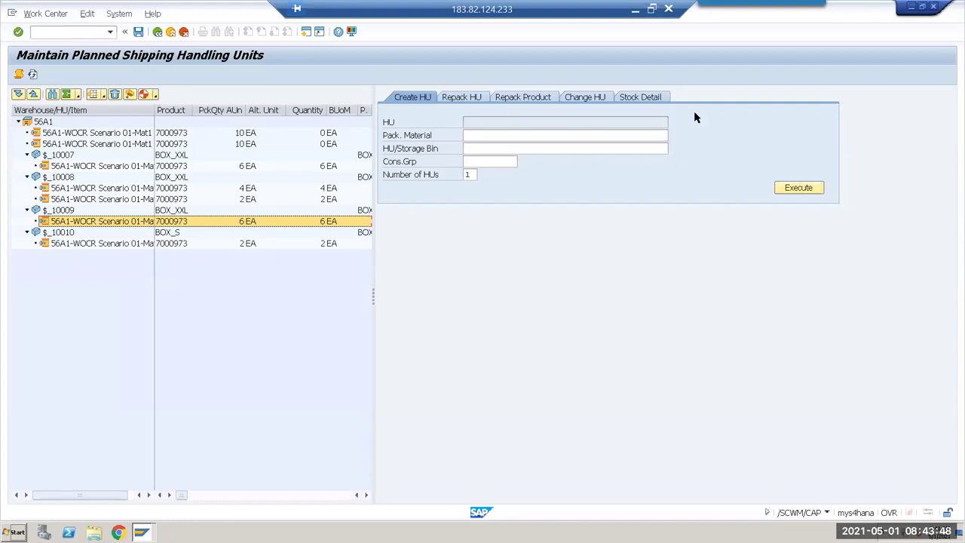
- Collapse all four planned shipping HUs in the tree and select the first BOX_XXL HU
left_click(62, 234)
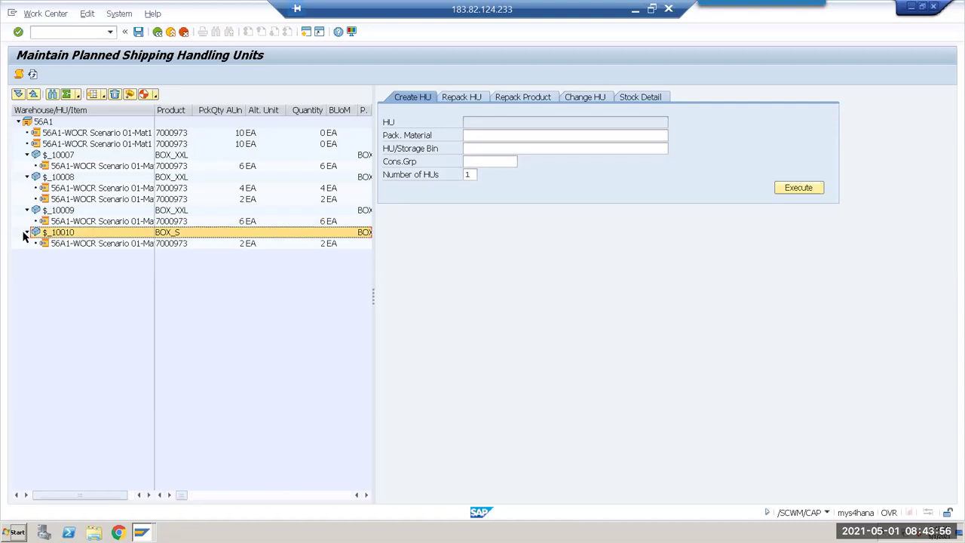
left_click(28, 233)
left_click(27, 211)
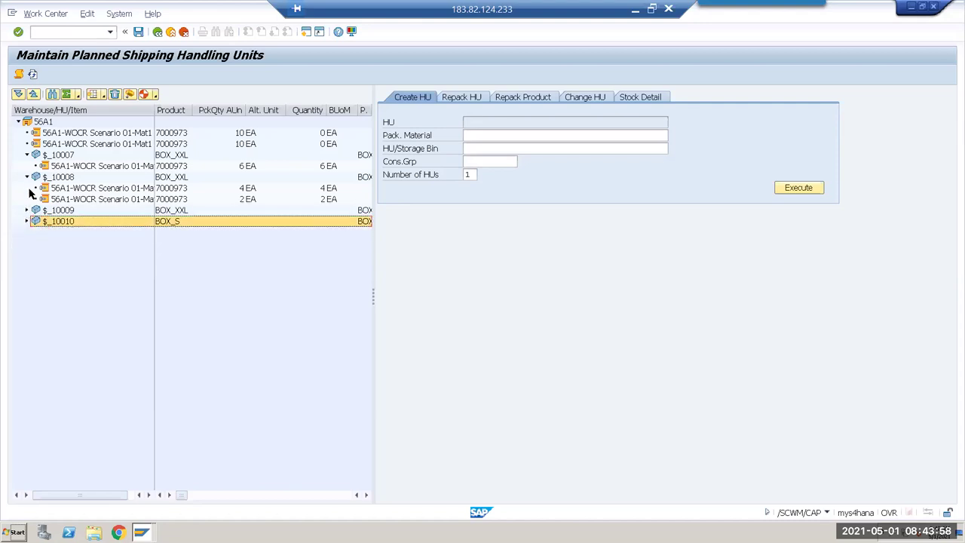
left_click(27, 177)
left_click(28, 155)
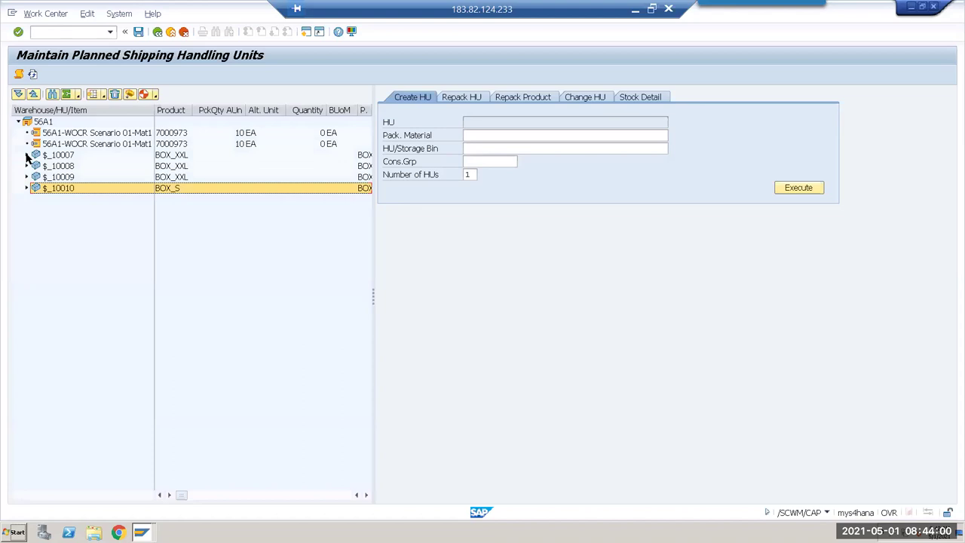
left_click(62, 155)
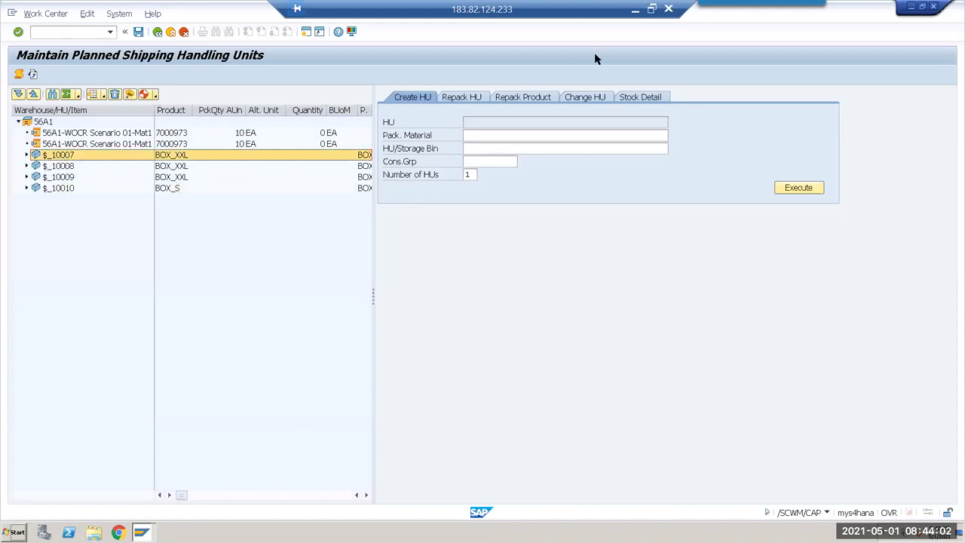